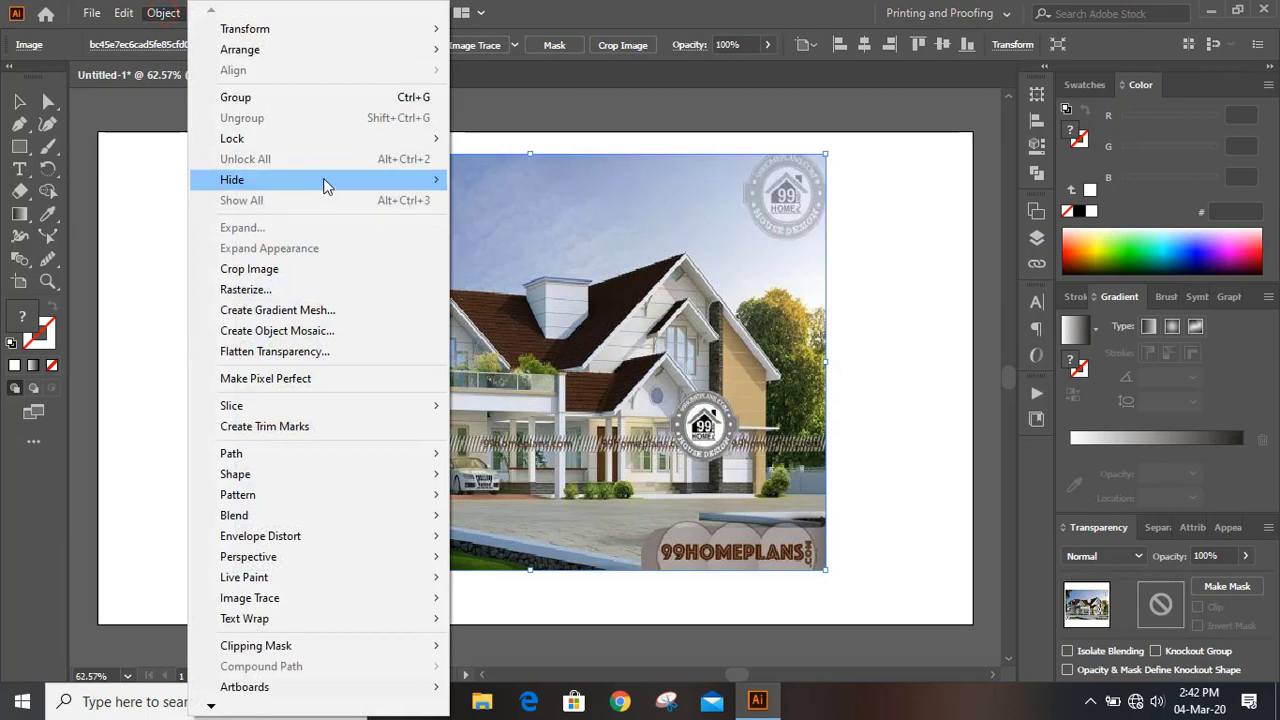
Lock the placed house photo with Object > Lock > Selection so it can't be selected
mouse_move(363, 140)
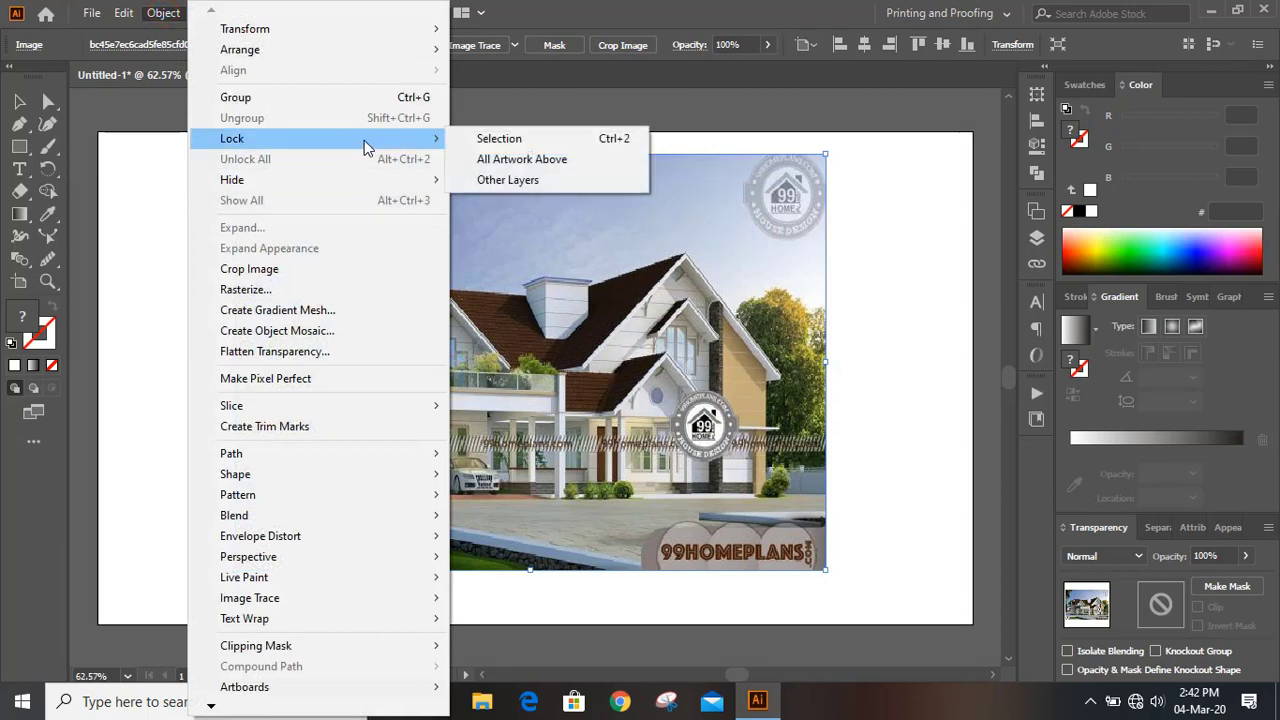
left_click(553, 136)
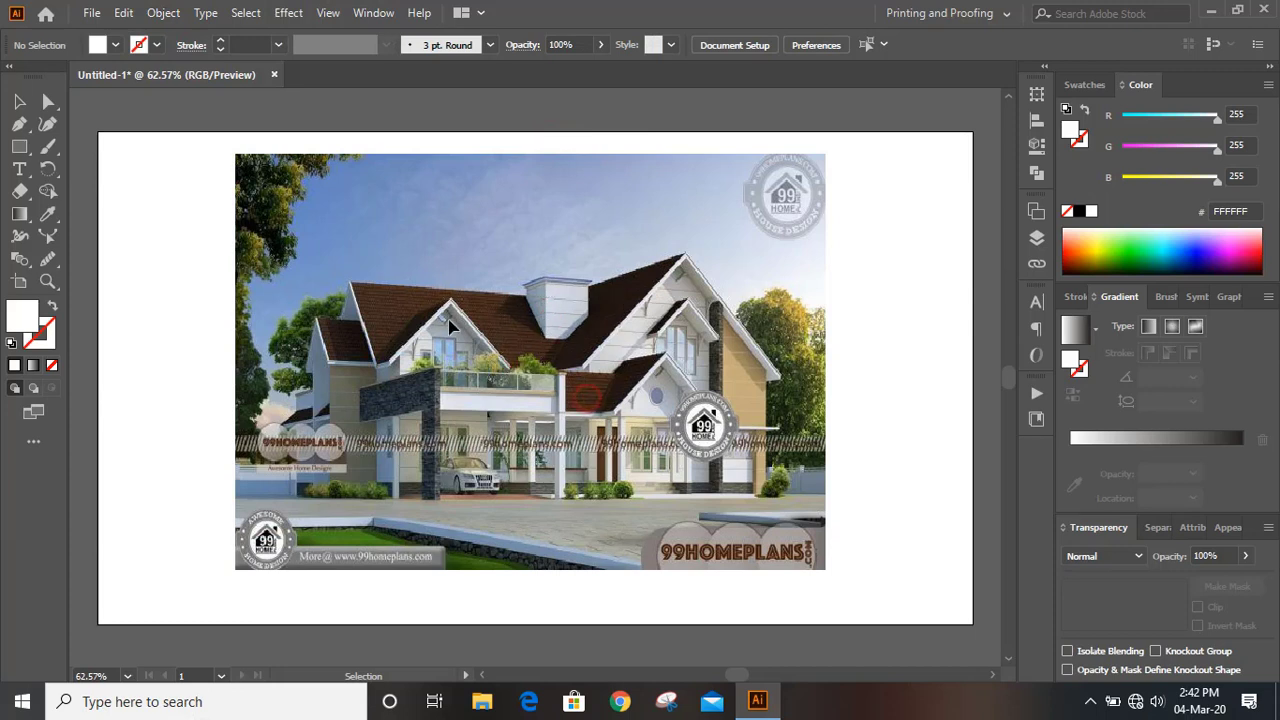
Choose the Pen tool and set new paths to no fill with an orange-red FF4000 stroke
left_click(20, 125)
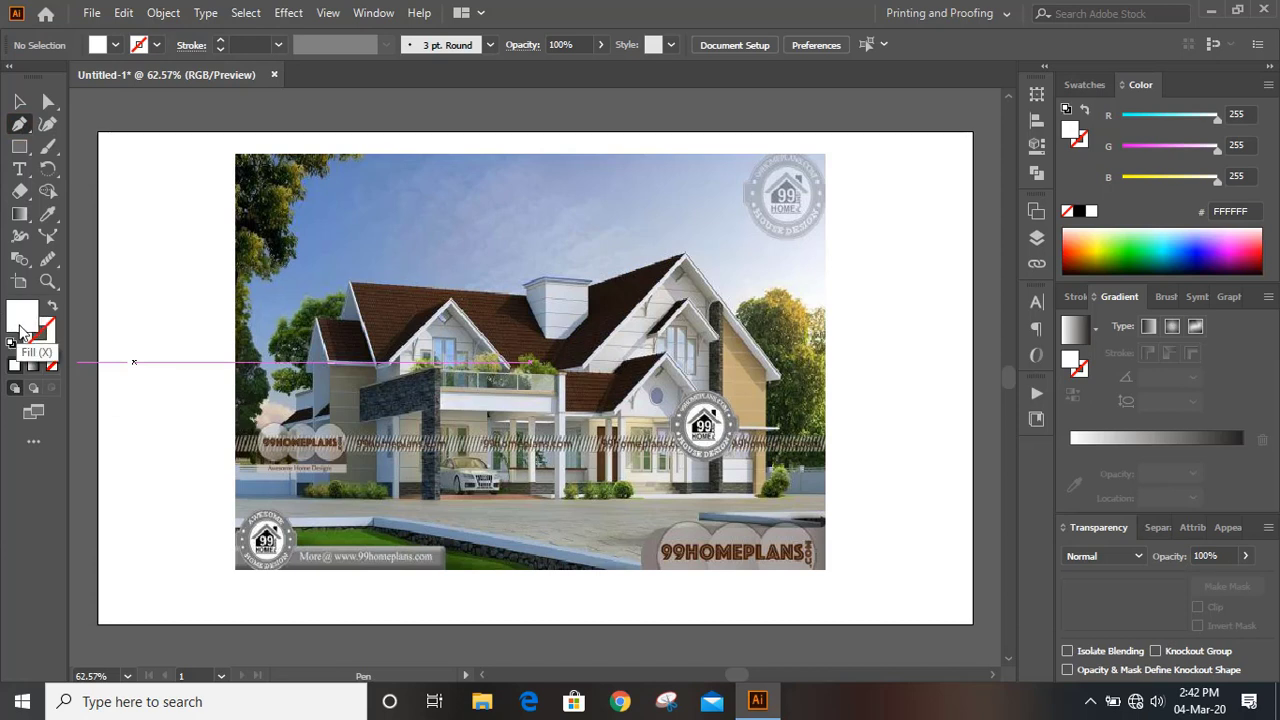
left_click(53, 372)
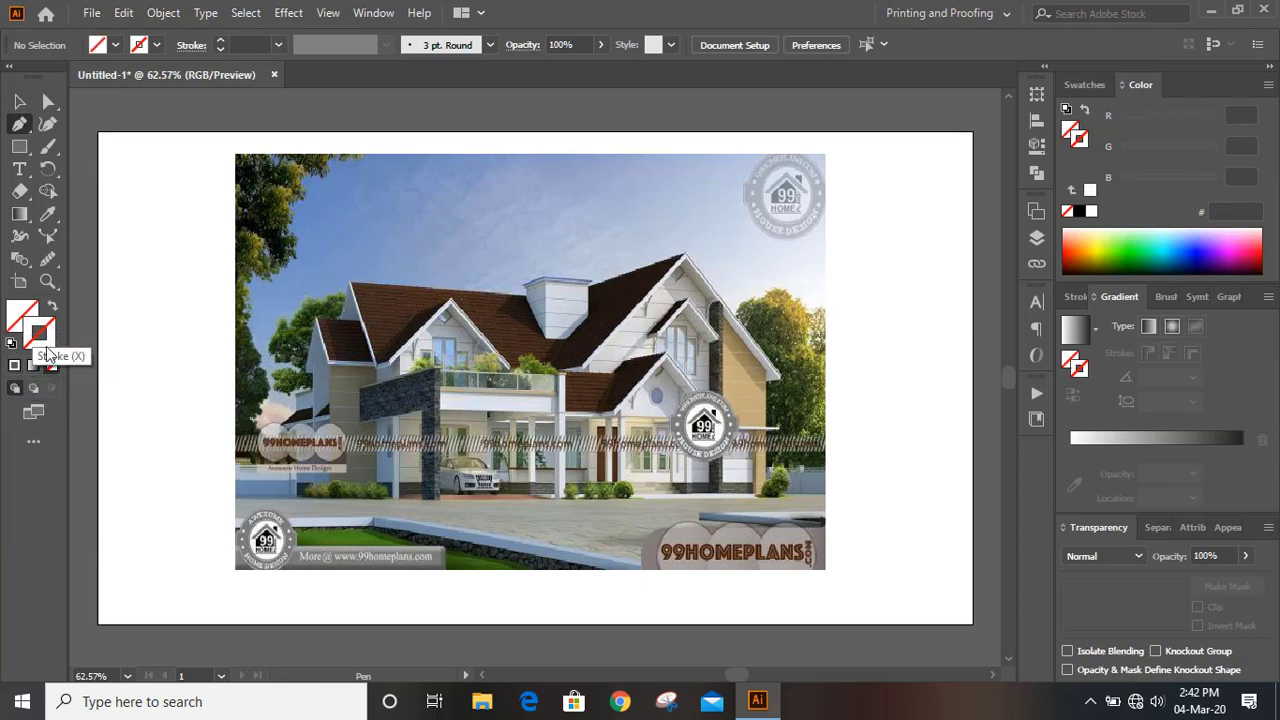
left_click(38, 342)
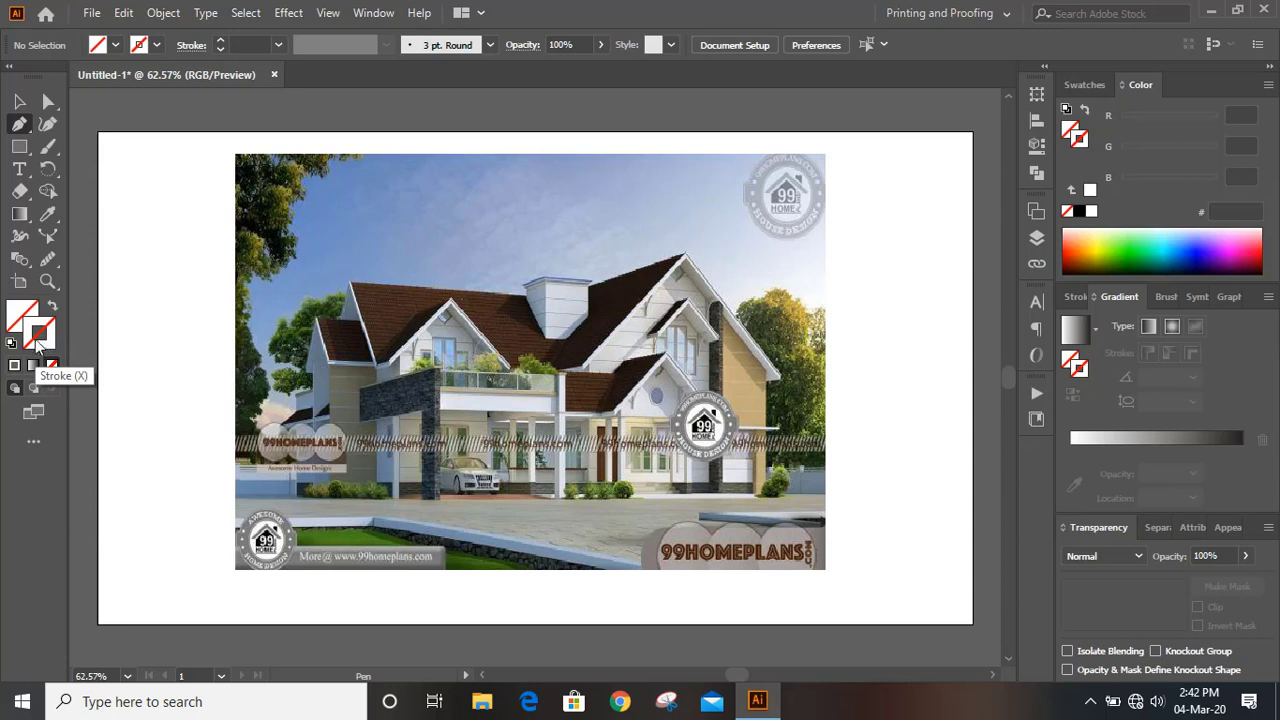
left_click(1078, 246)
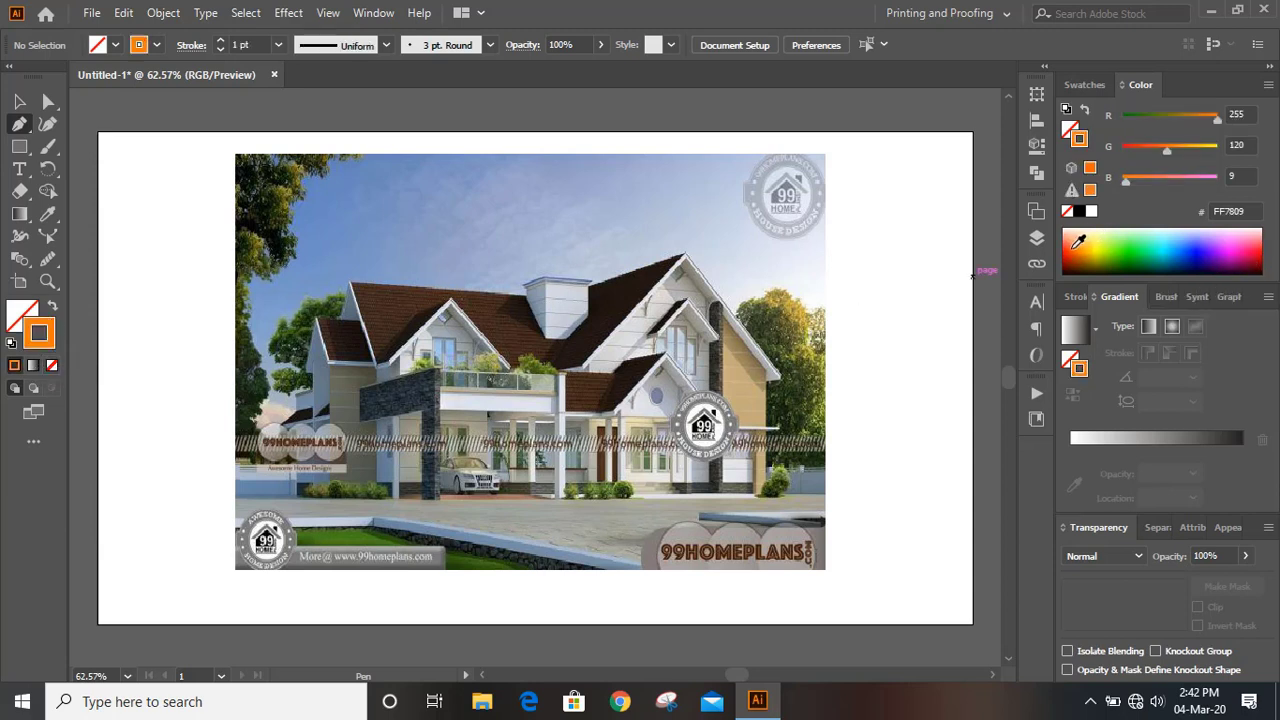
left_click(1068, 248)
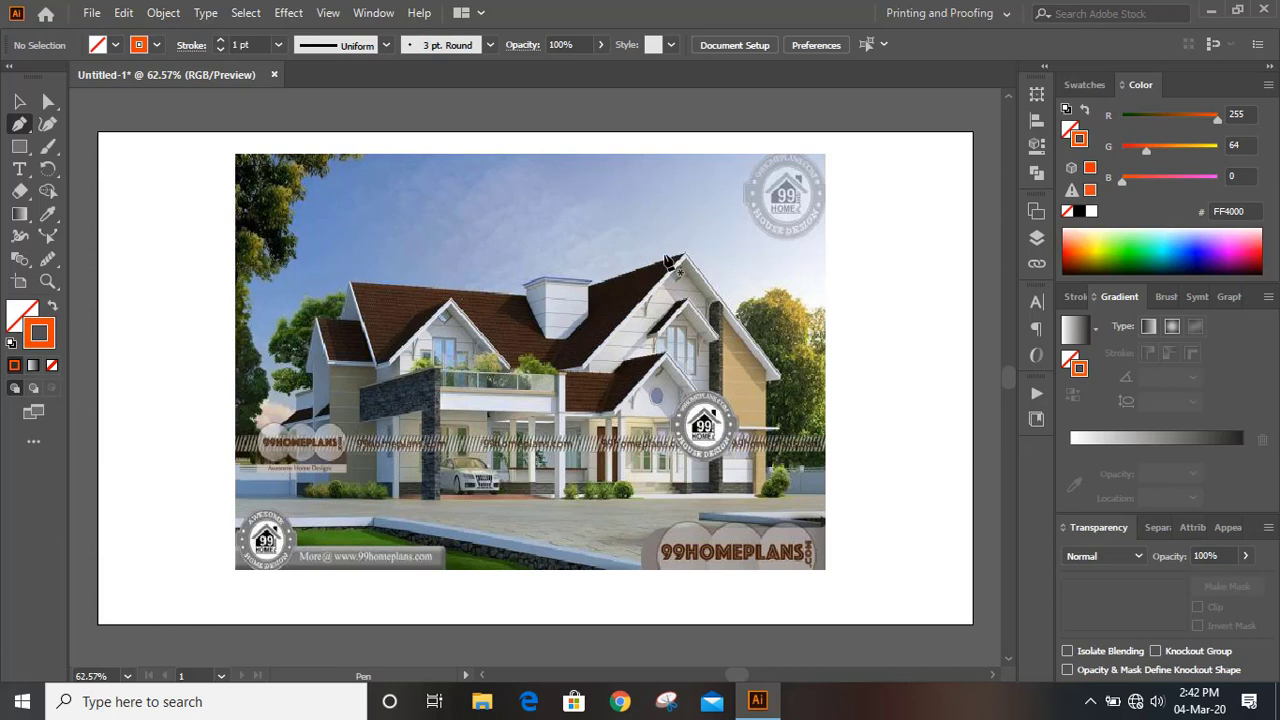
At 200% zoom, trace the front gable's right eave, peak and left eave as one path
key("ctrl")
key("ctrl+1")
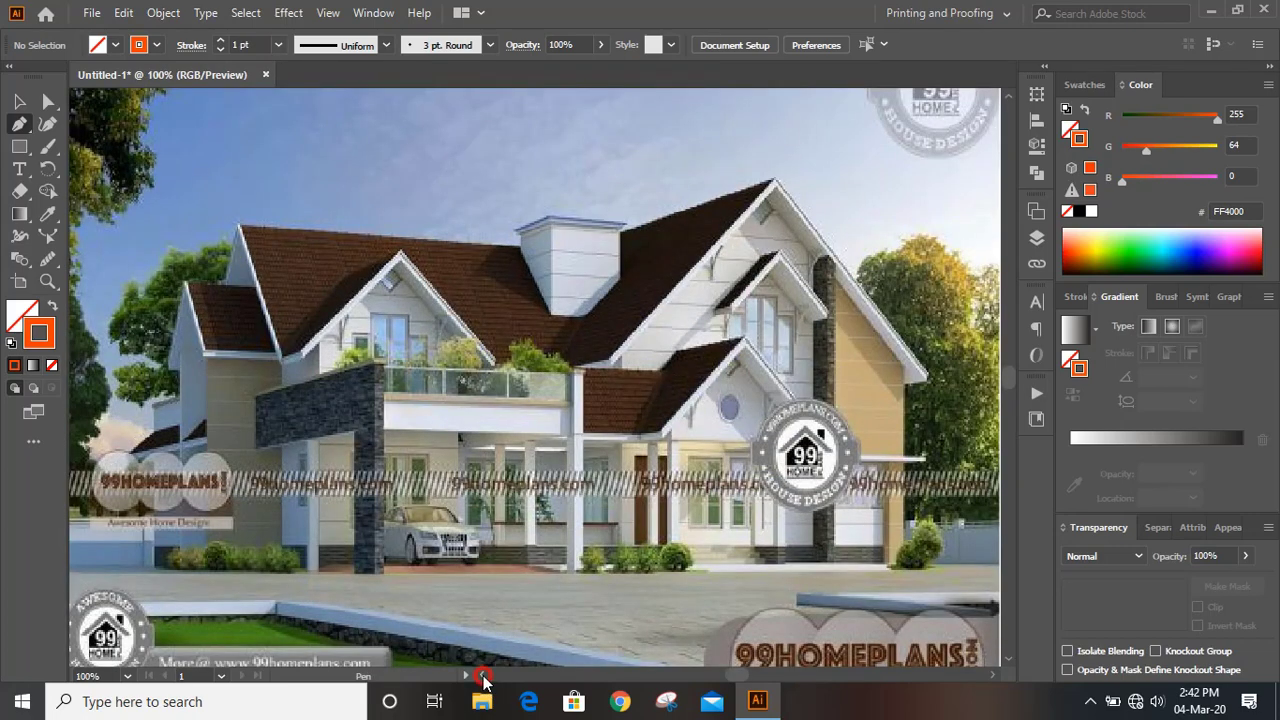
scroll(485, 678, "left", 2)
key("ctrl+plus")
key("ctrl+plus")
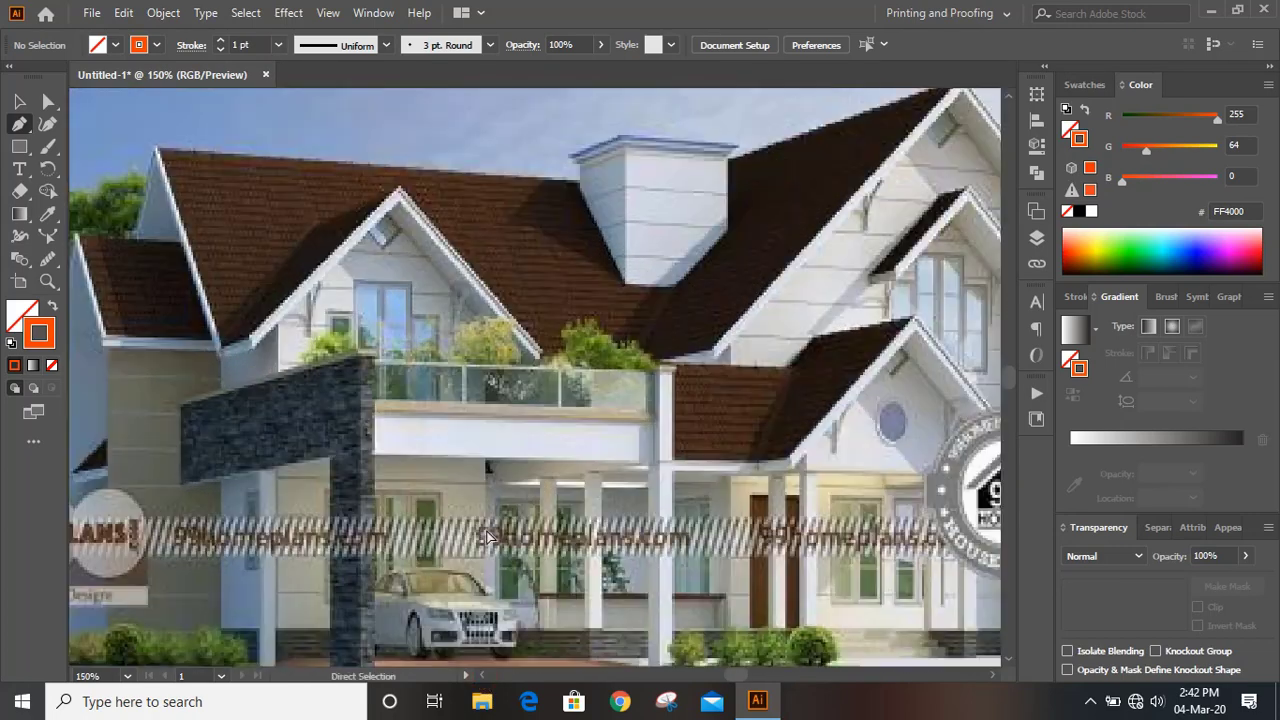
scroll(470, 370, "up", 2)
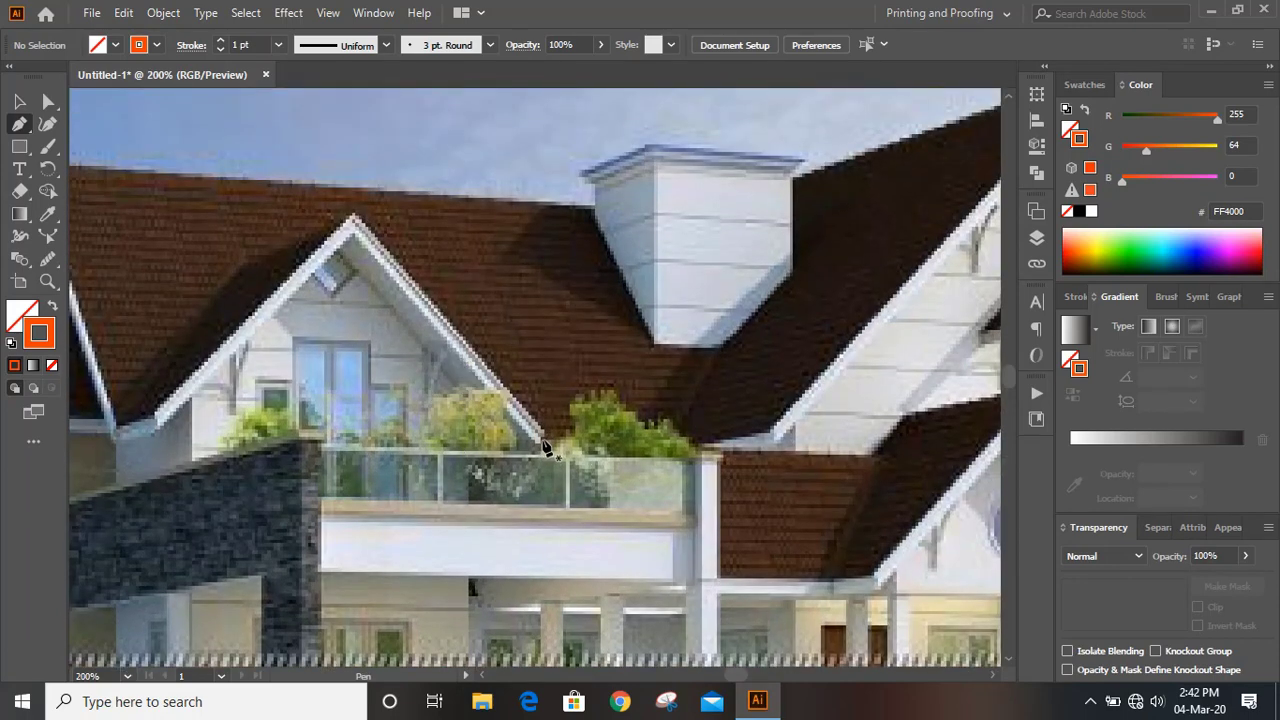
left_click(541, 447)
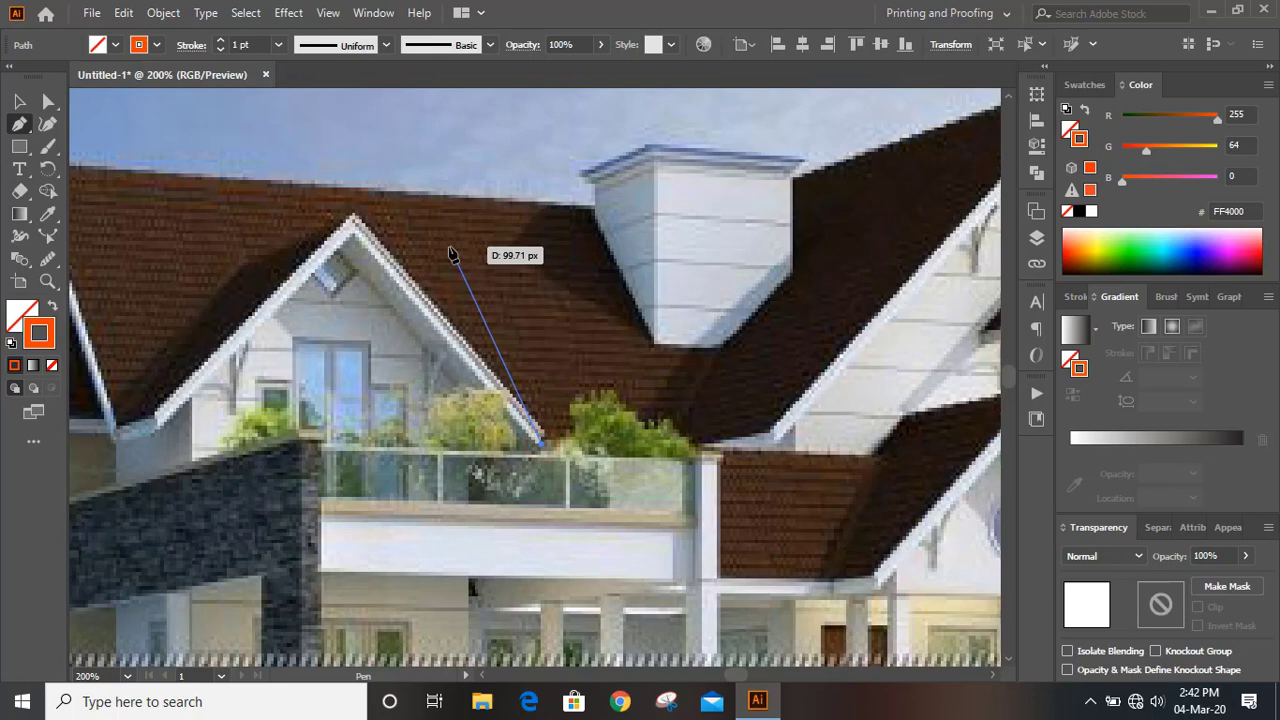
left_click(352, 216)
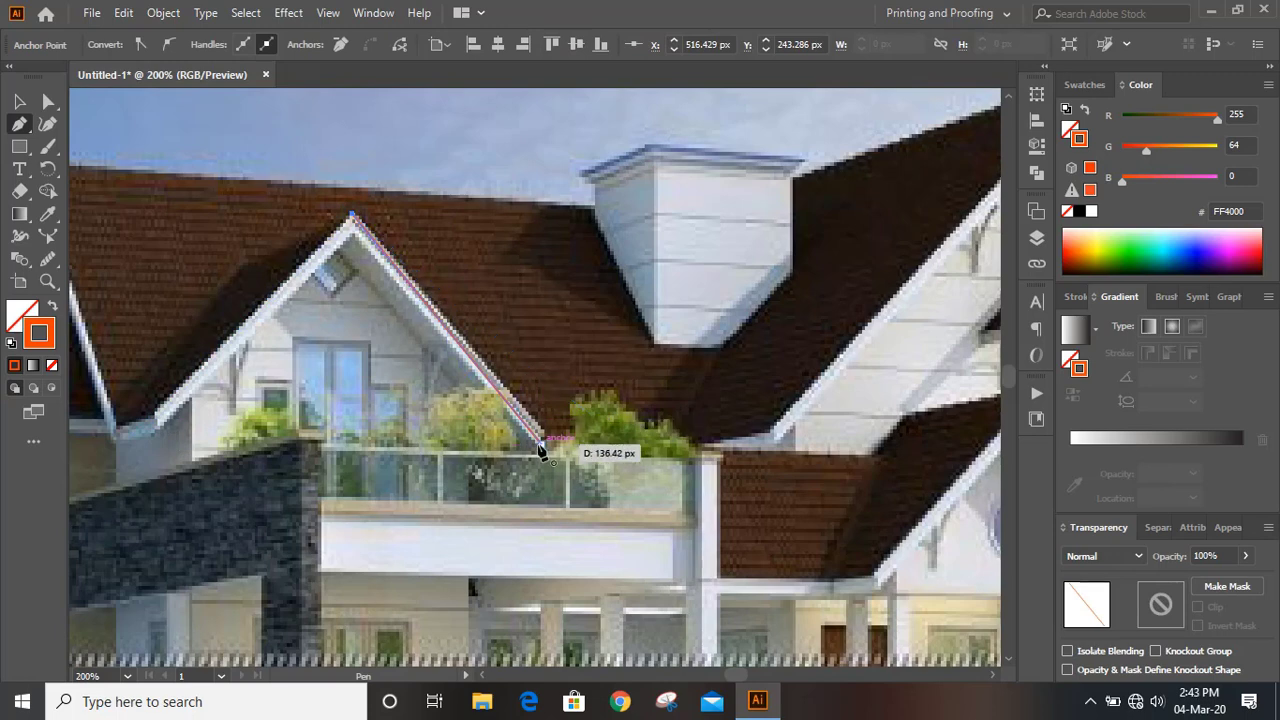
left_click(131, 438)
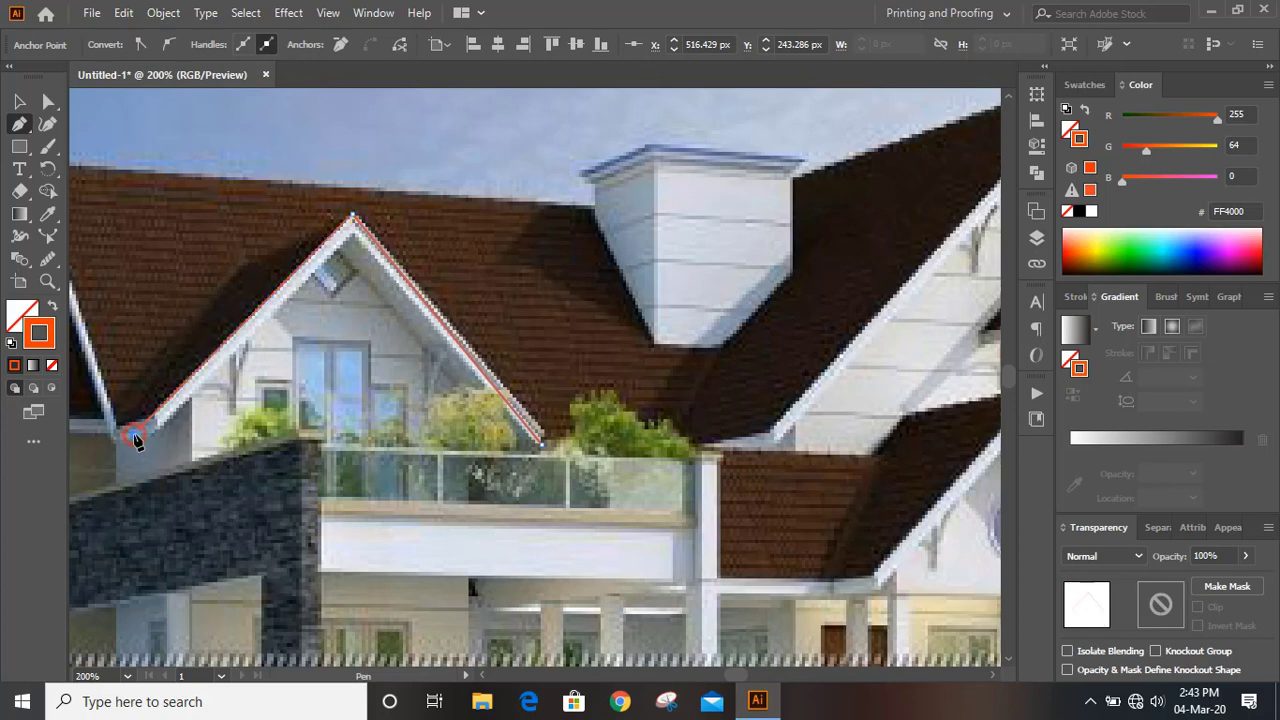
left_click(19, 101)
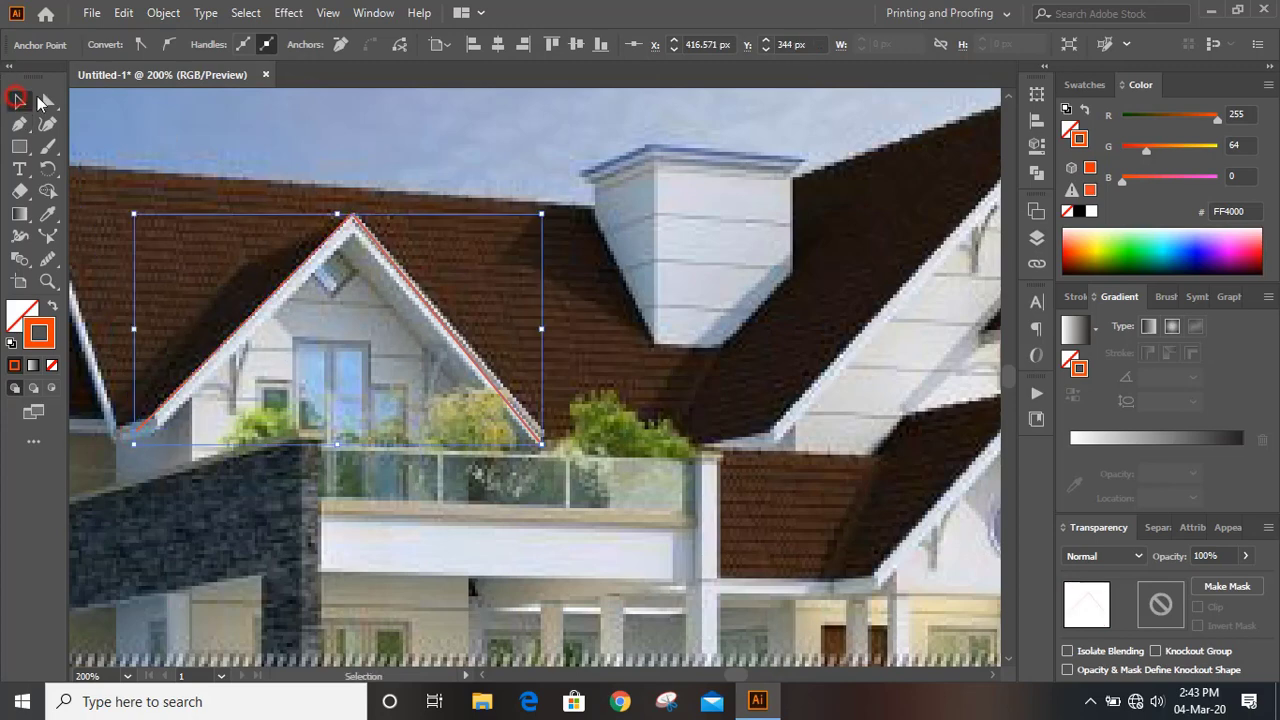
Alt-drag a copy of the roof line about 9 px below the original
left_click(247, 124)
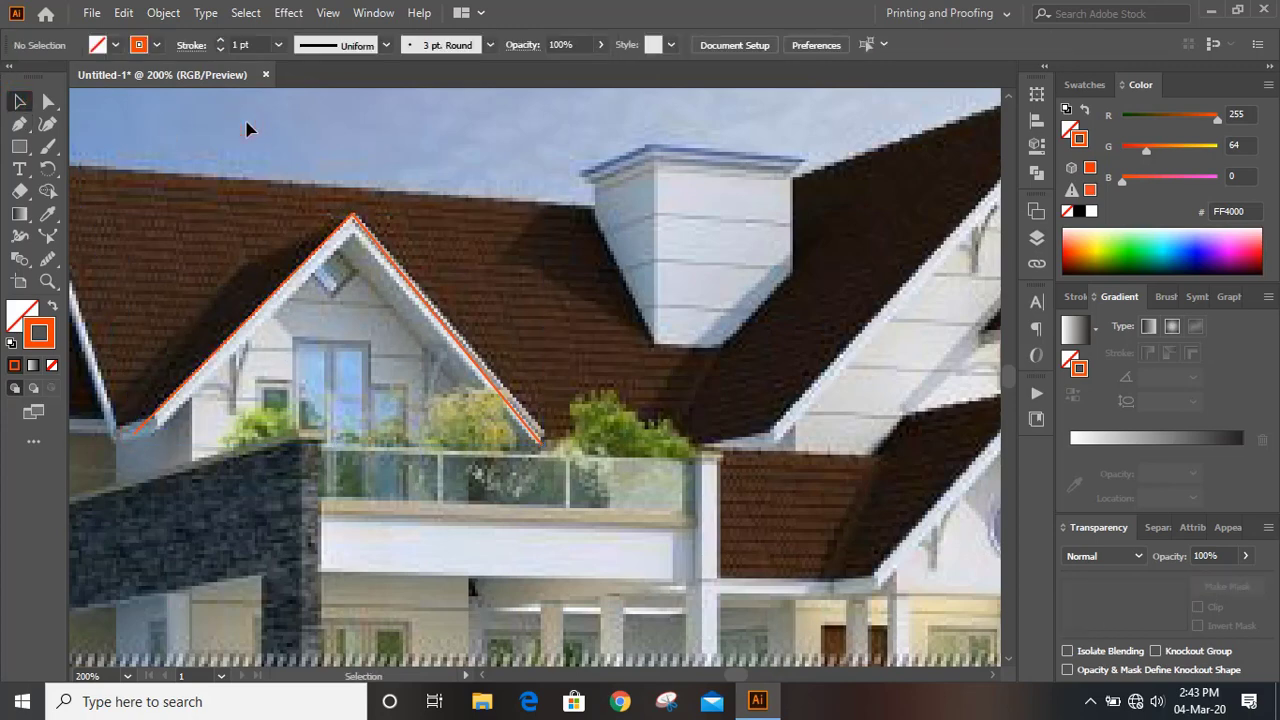
left_click(372, 244)
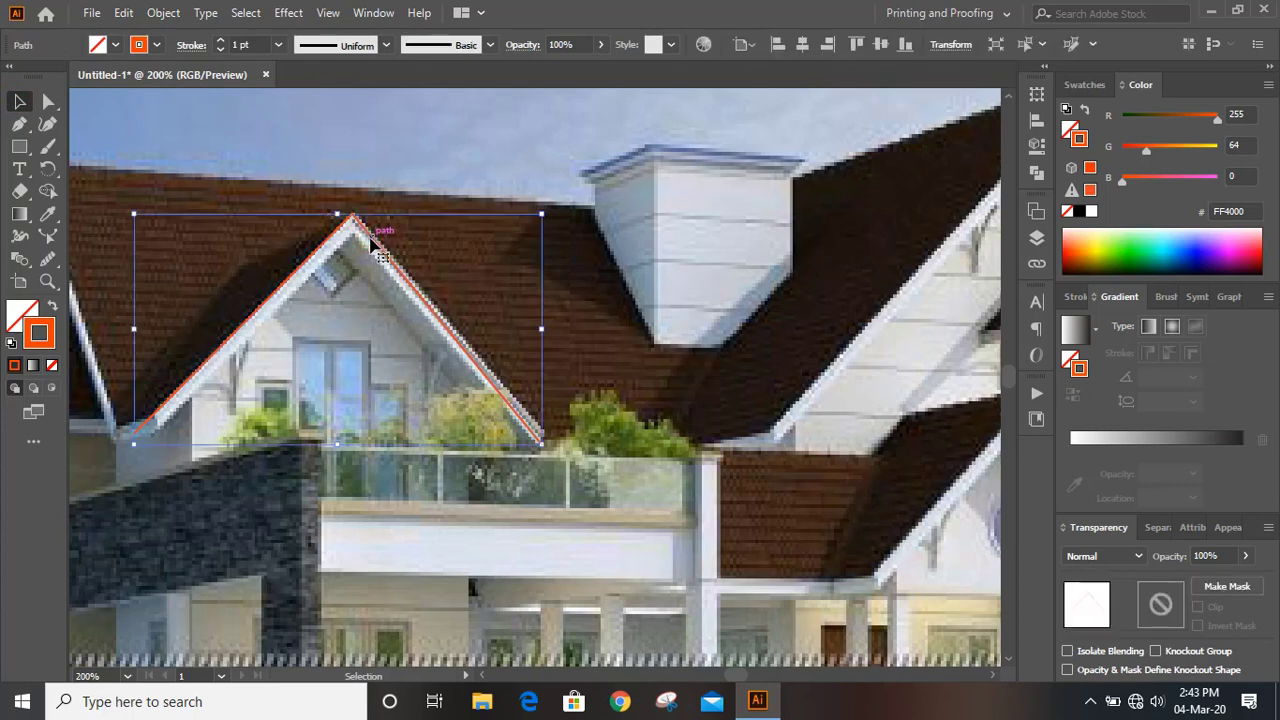
left_click_drag(372, 243, 376, 263)
left_click(627, 433)
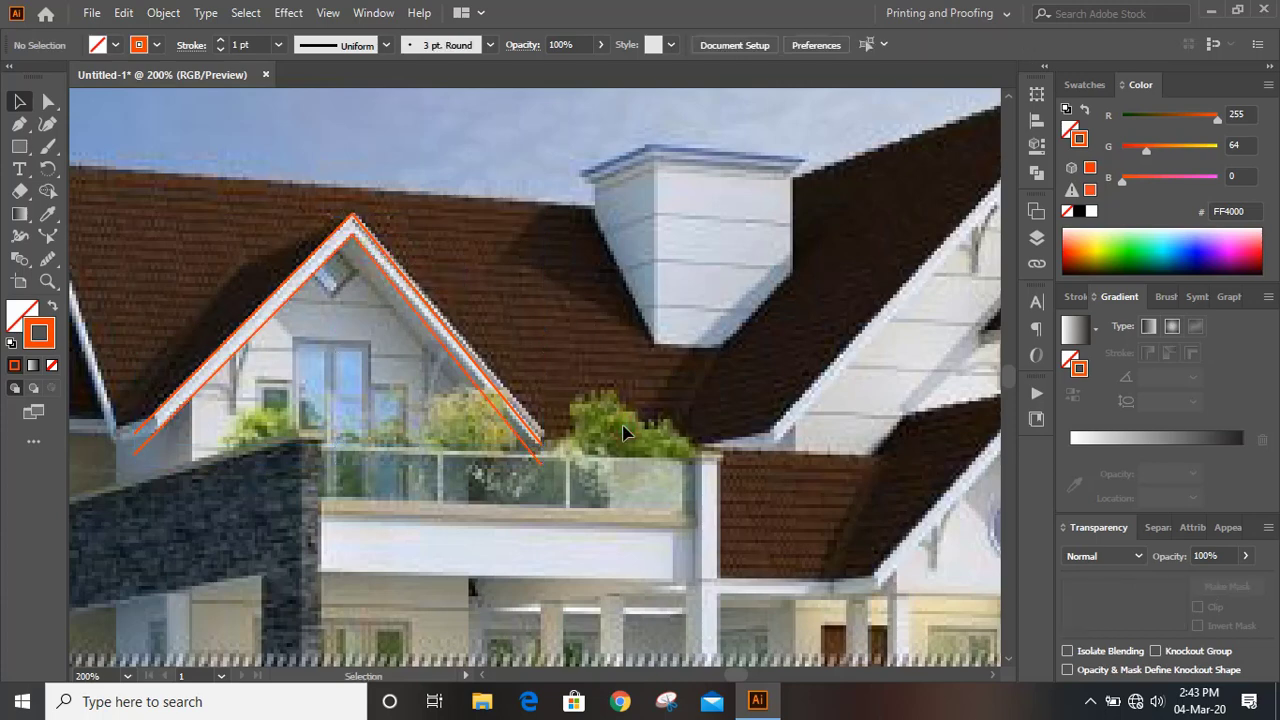
Join the original and copied roof lines at both eaves into a closed band
left_click(19, 125)
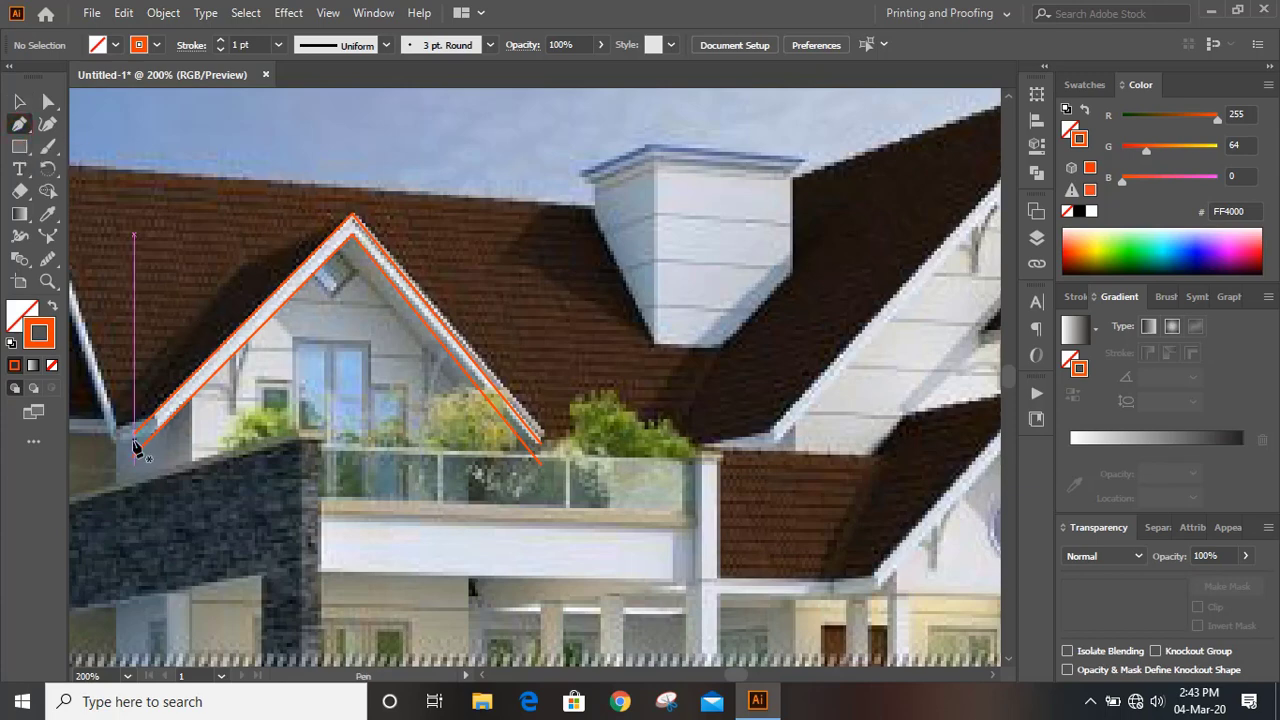
left_click_drag(136, 438, 138, 464)
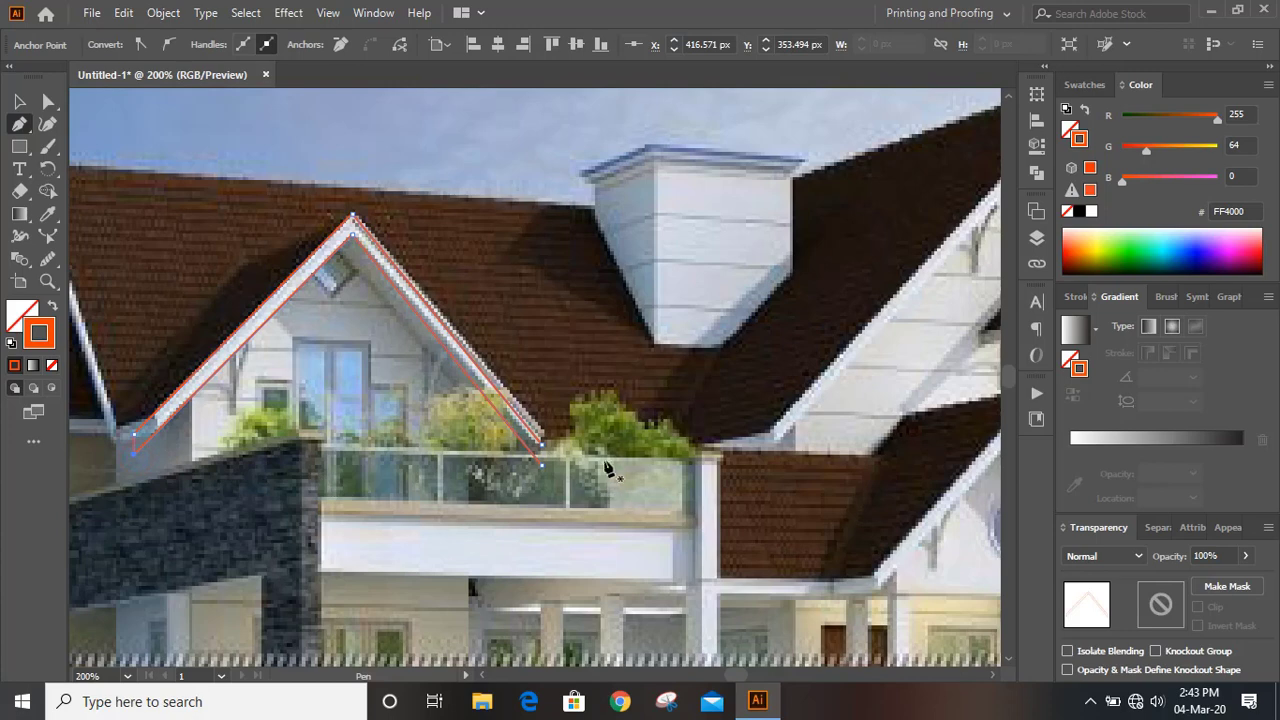
mouse_move(541, 452)
left_mouse_down()
mouse_move(543, 471)
mouse_move(542, 457)
left_mouse_up()
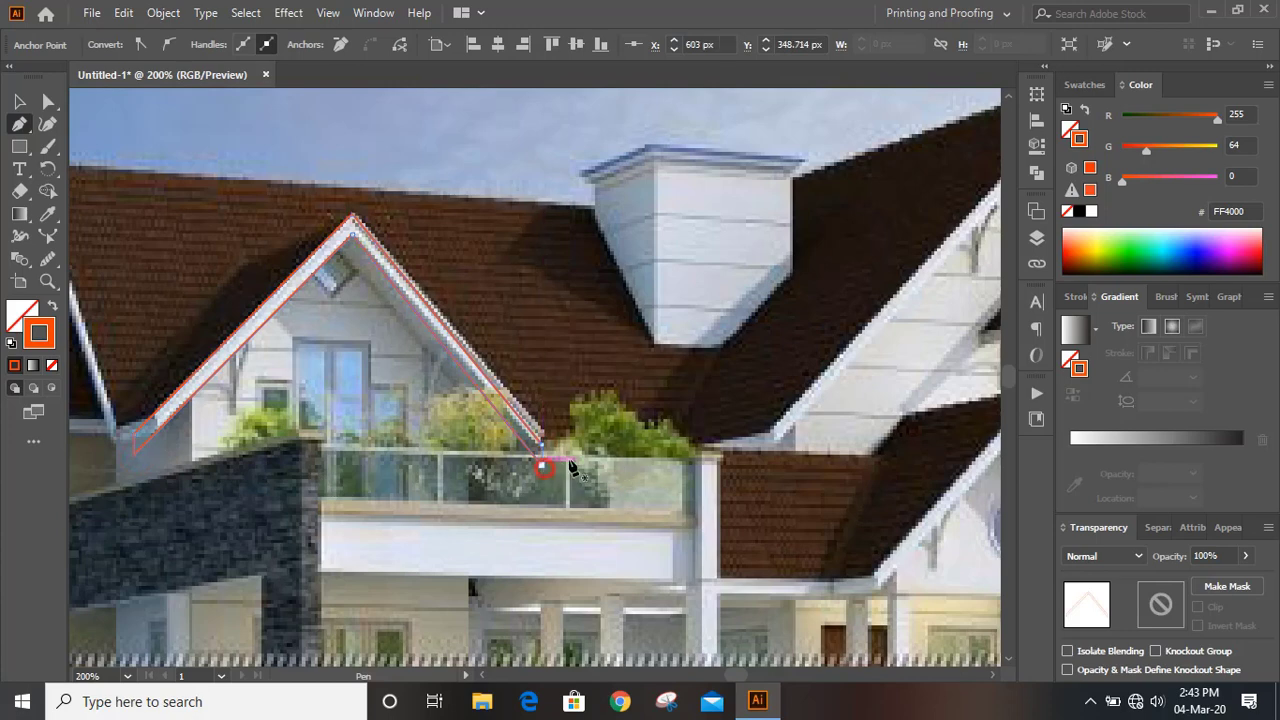
left_click(19, 101)
left_click(423, 134)
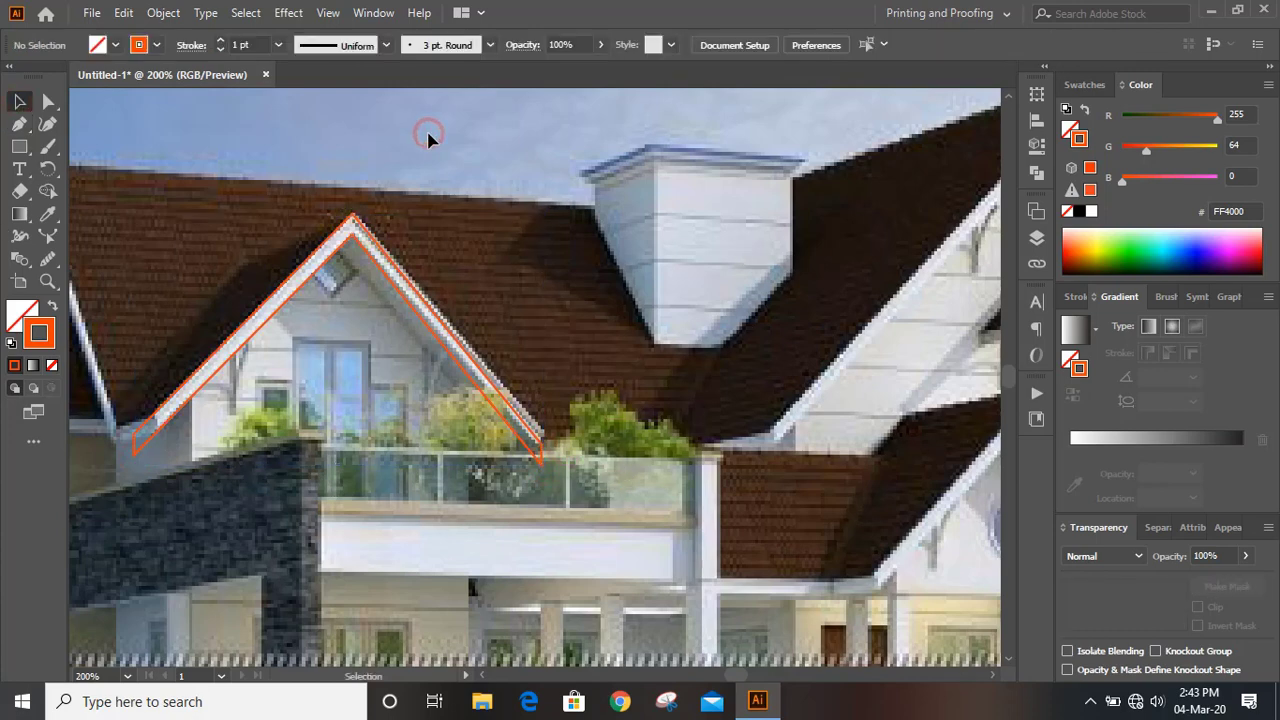
Make the roof band a solid orange-red FF4000 fill with no stroke
left_click(383, 250)
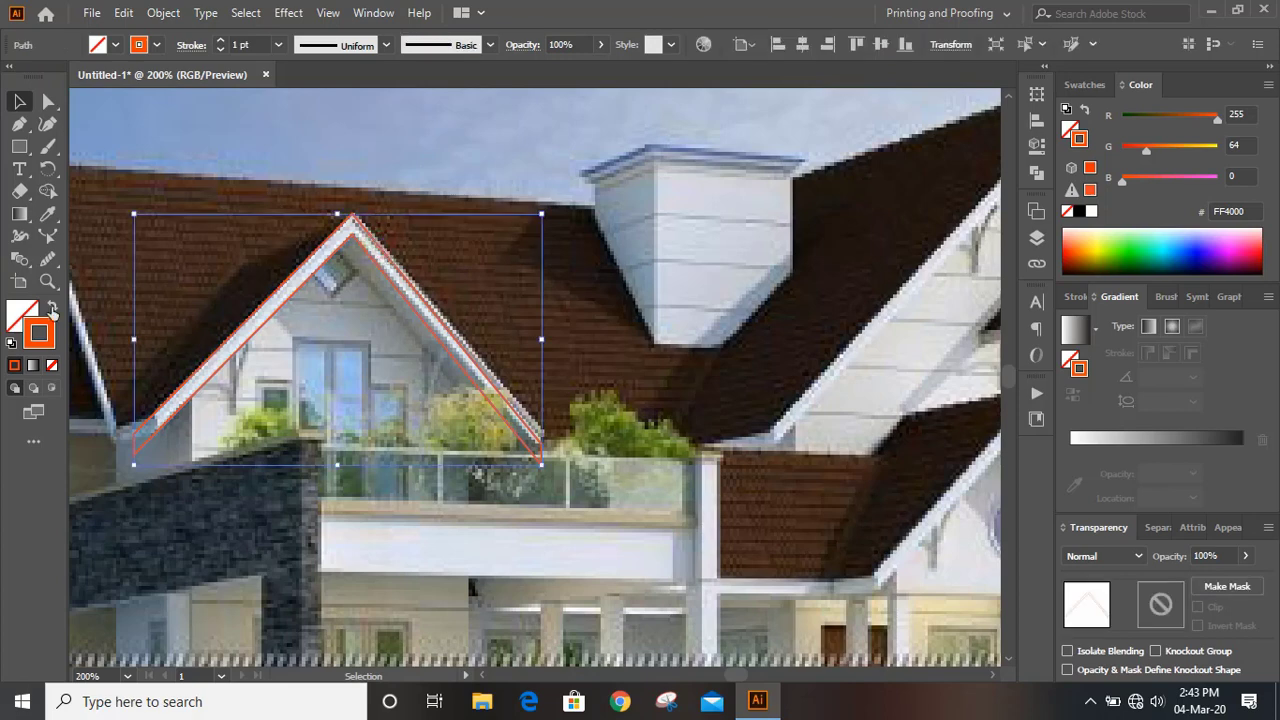
left_click(14, 365)
left_click(52, 366)
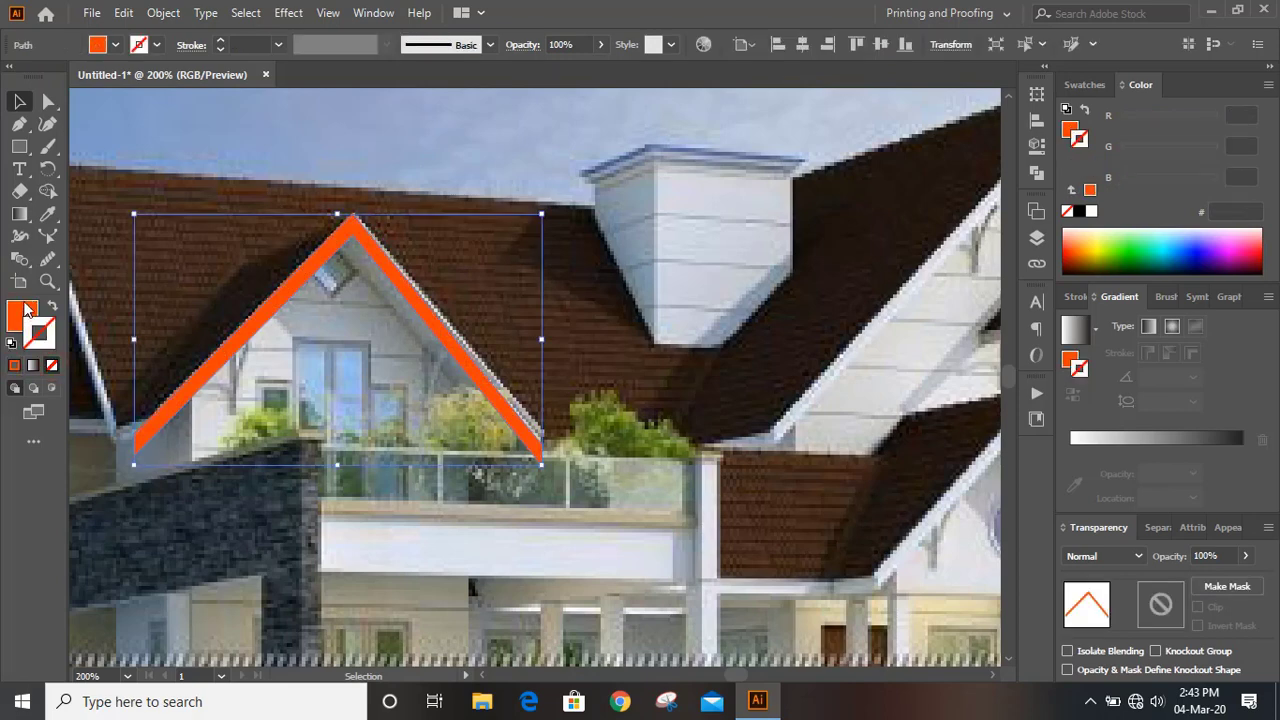
left_click(284, 150)
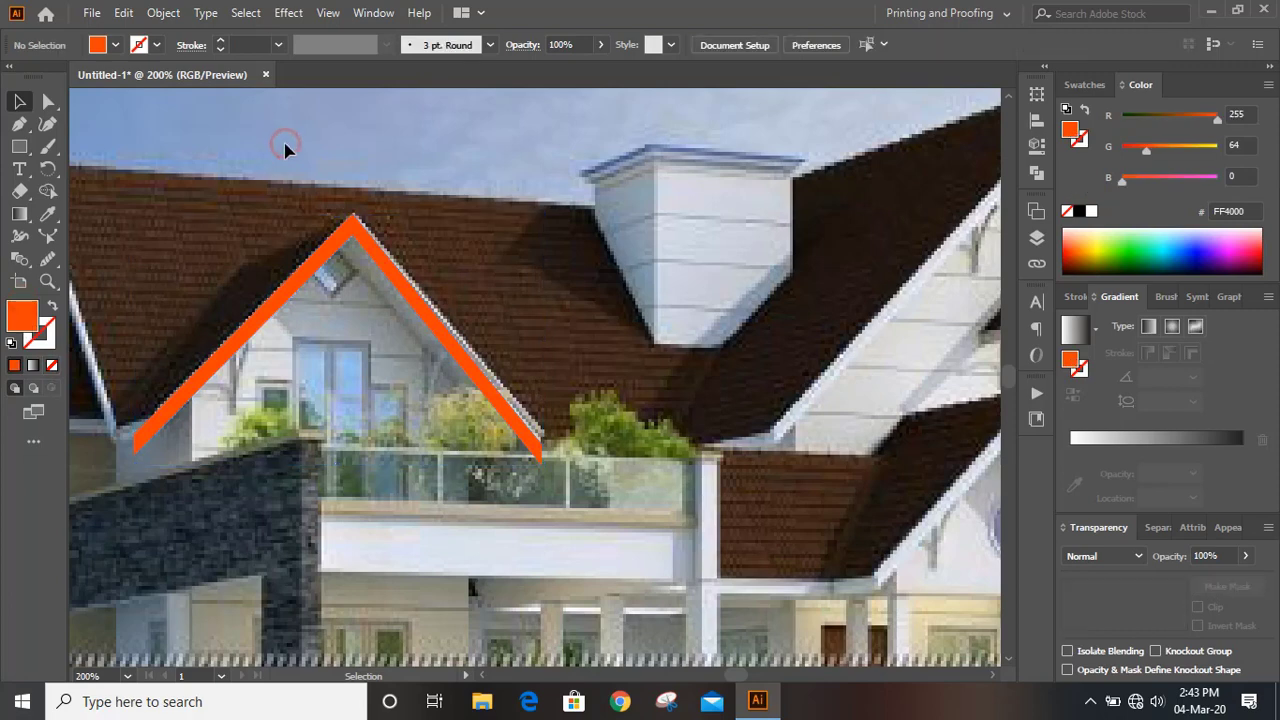
left_click(484, 678)
Trace the smaller left gable with a three-point path through its peak
scroll(290, 447, "up", 2)
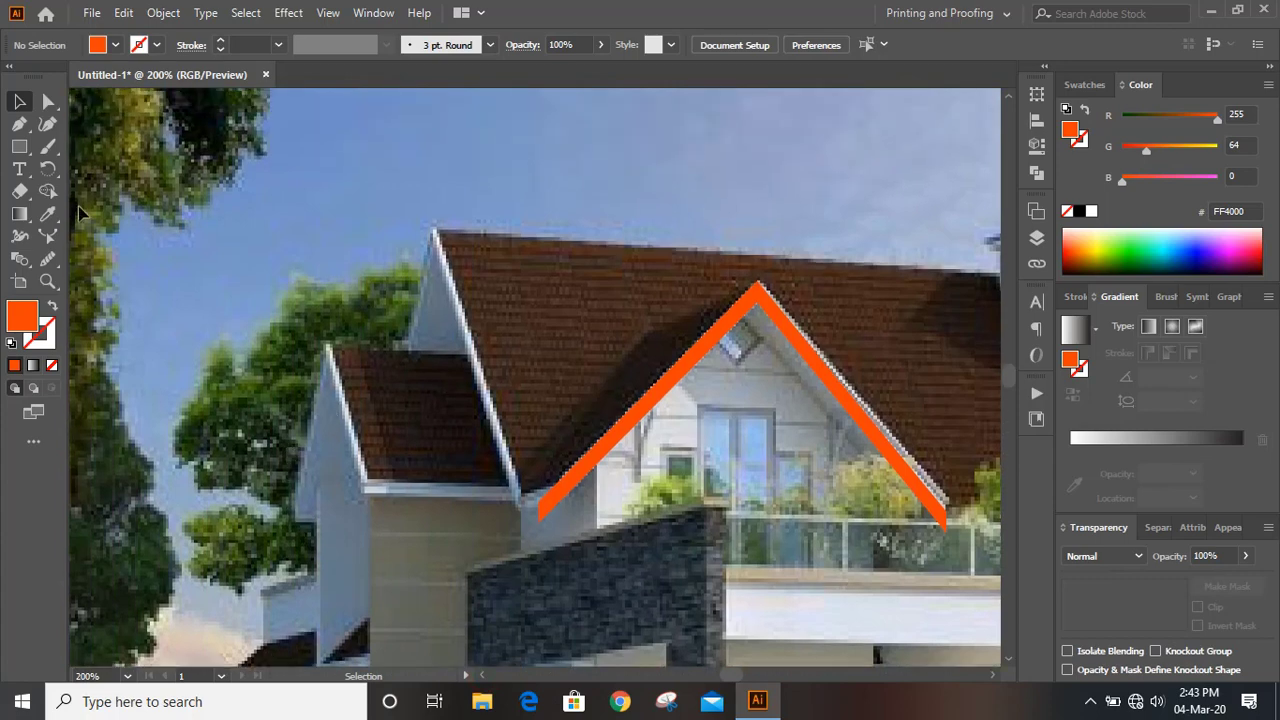
left_click(19, 123)
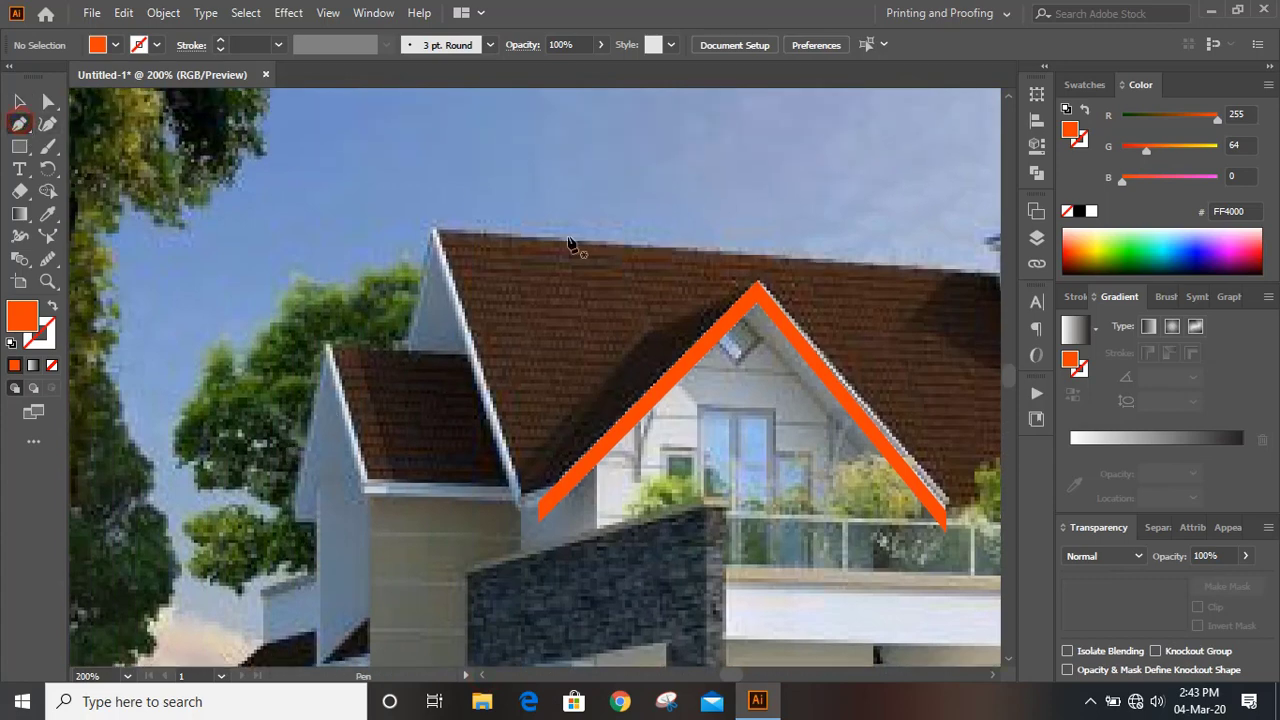
left_click(296, 520)
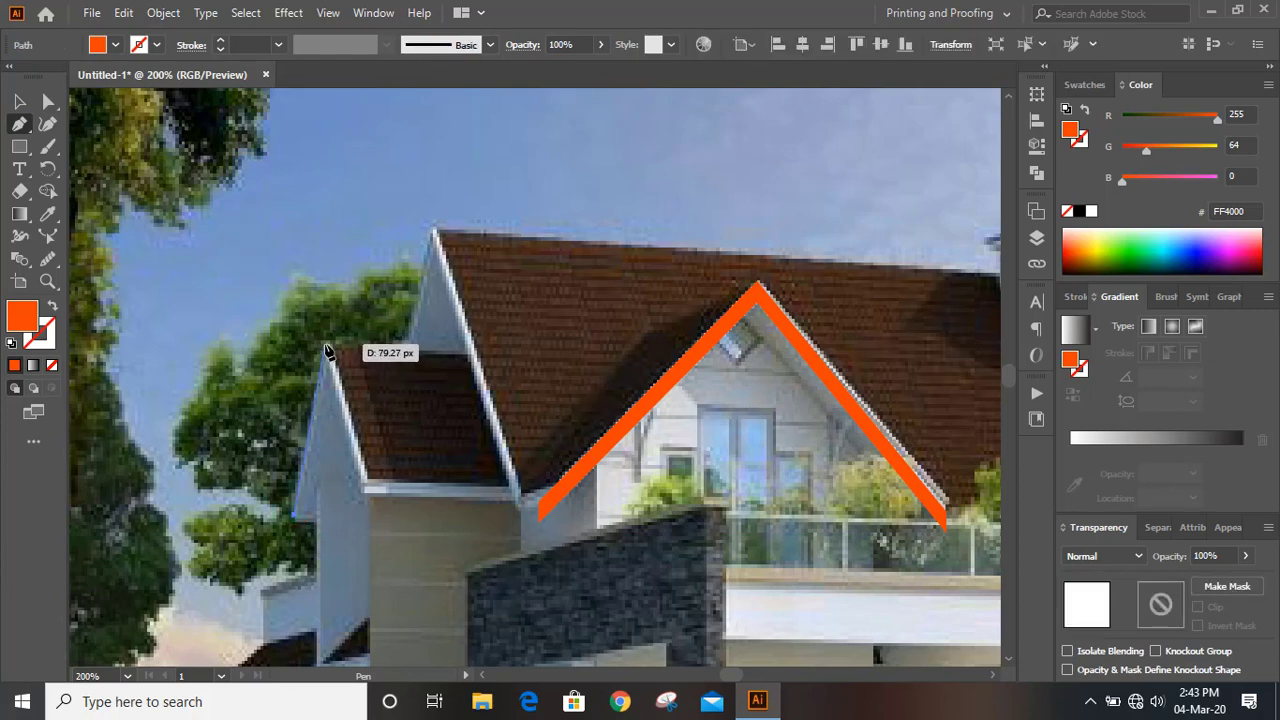
left_click(324, 345)
left_click(362, 489)
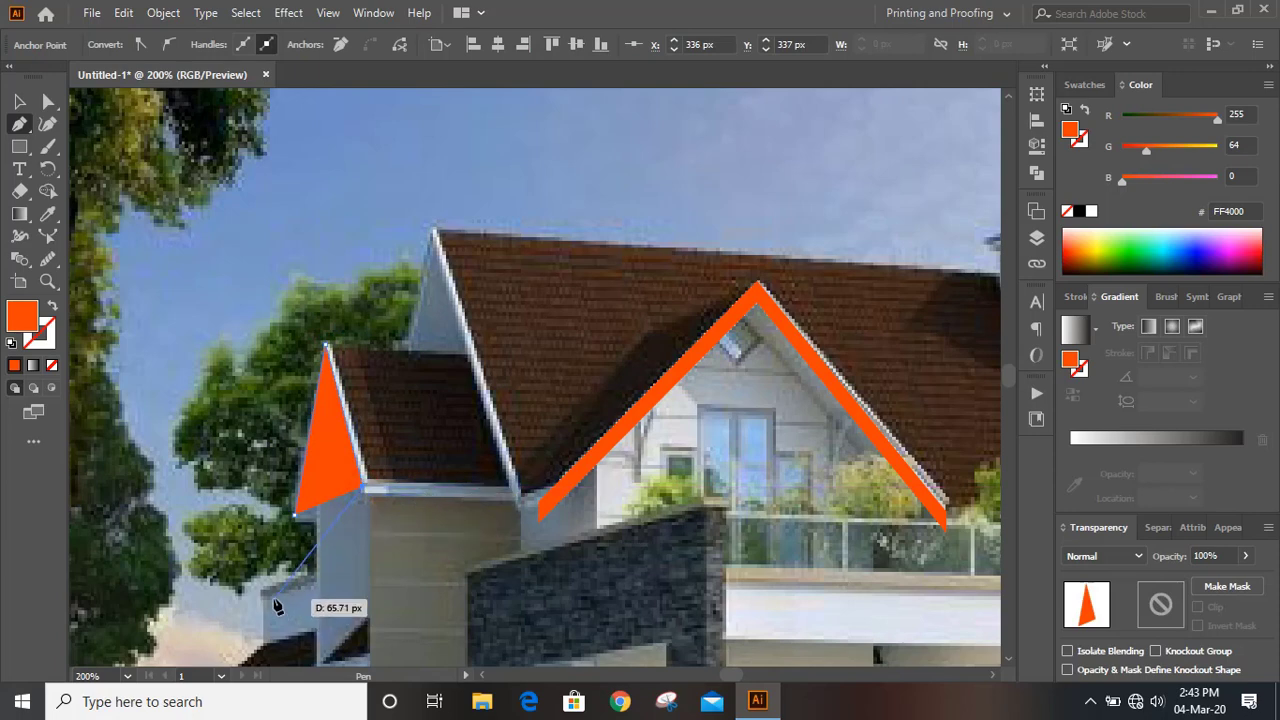
key("Escape")
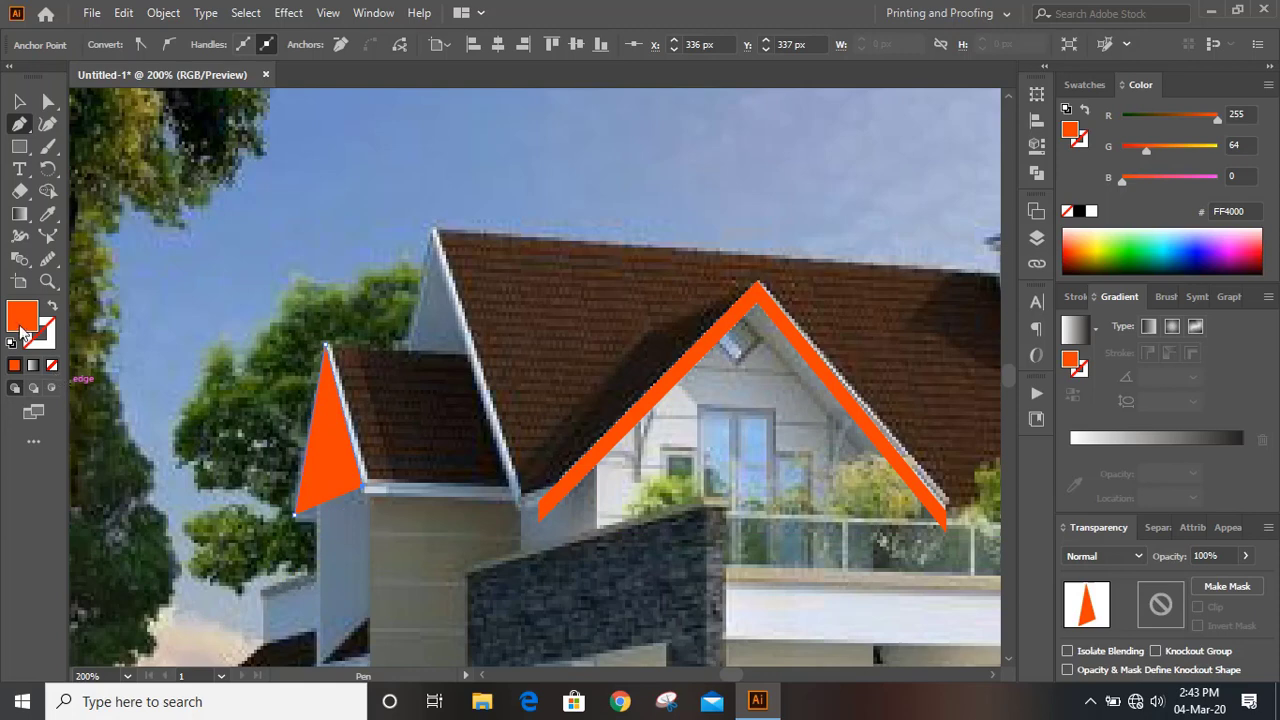
Restyle the left gable path to no fill with an orange stroke, then deselect it
left_click(52, 365)
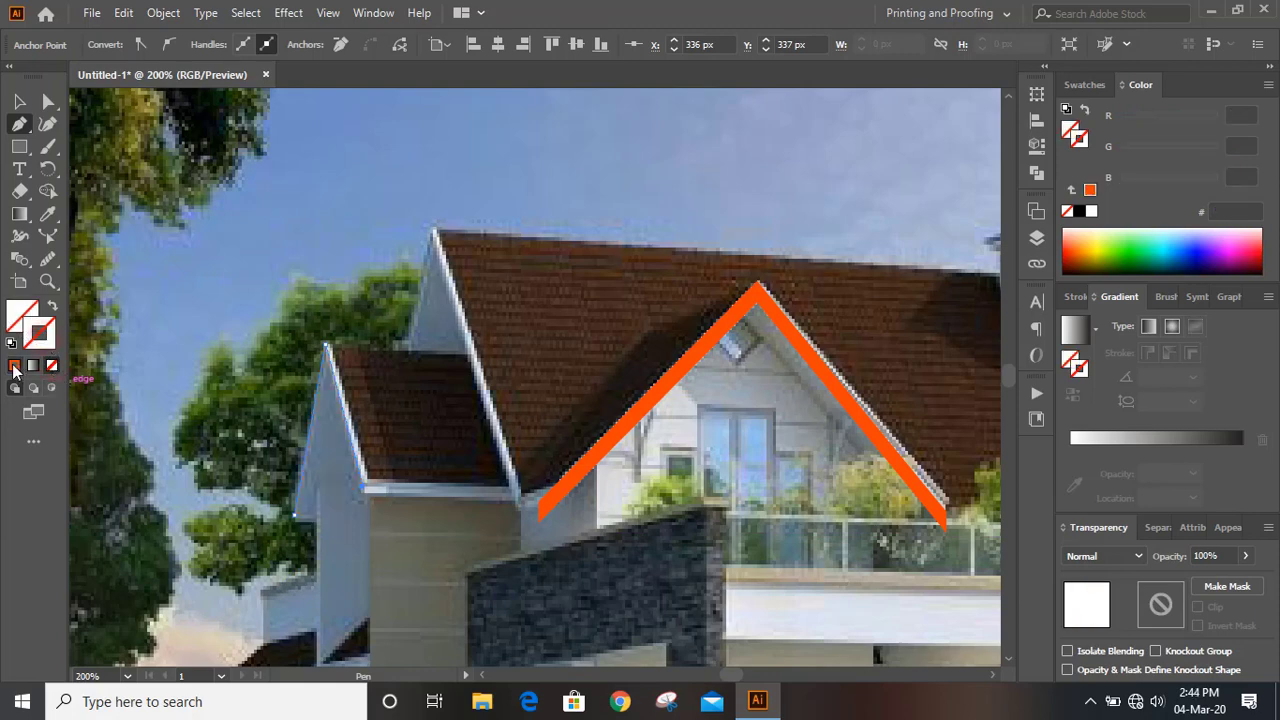
key("x")
left_click(14, 366)
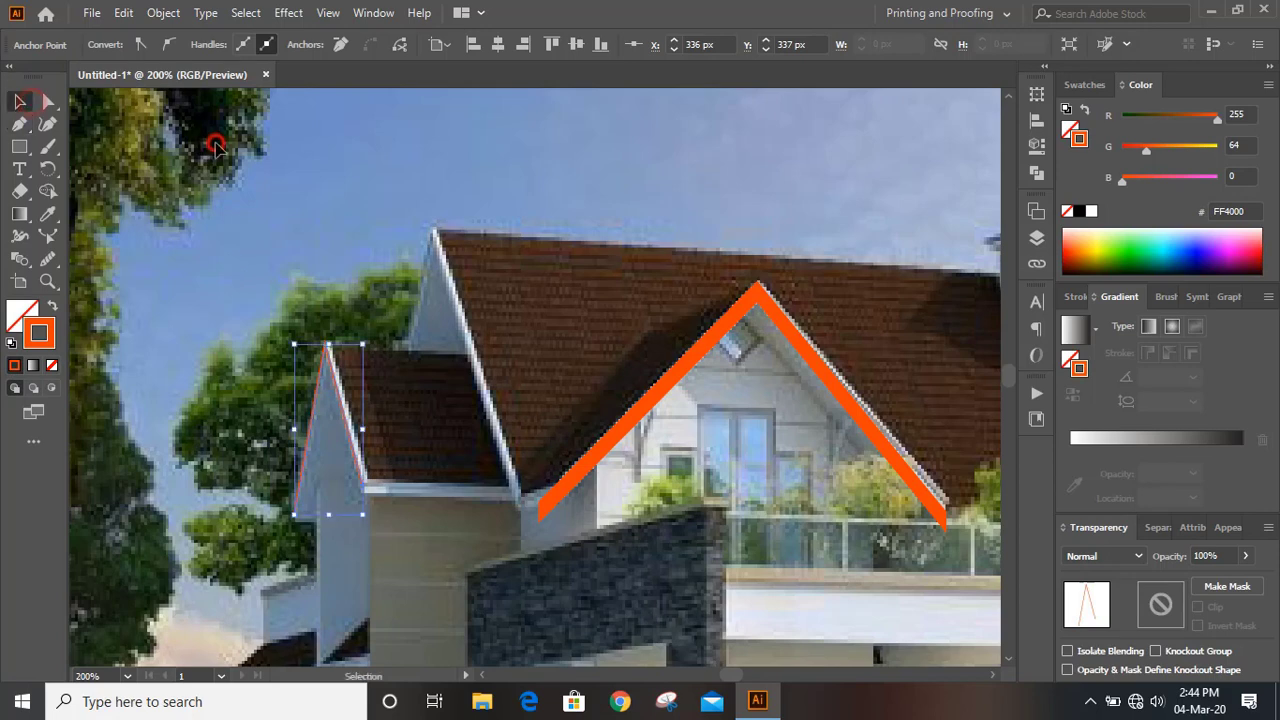
key("v")
left_click(214, 130)
Trace the second left gable from its left corner over the peak down the slope
left_click(19, 125)
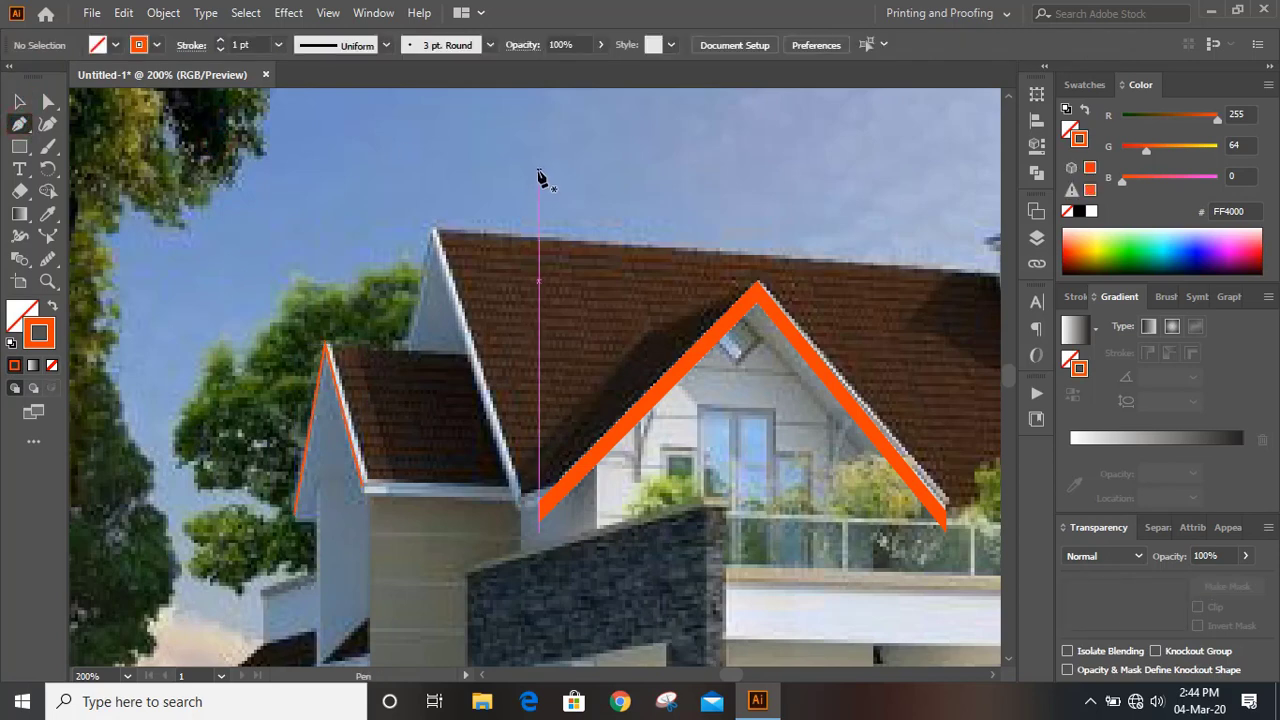
key("ctrl+plus")
scroll(507, 255, "up", 1)
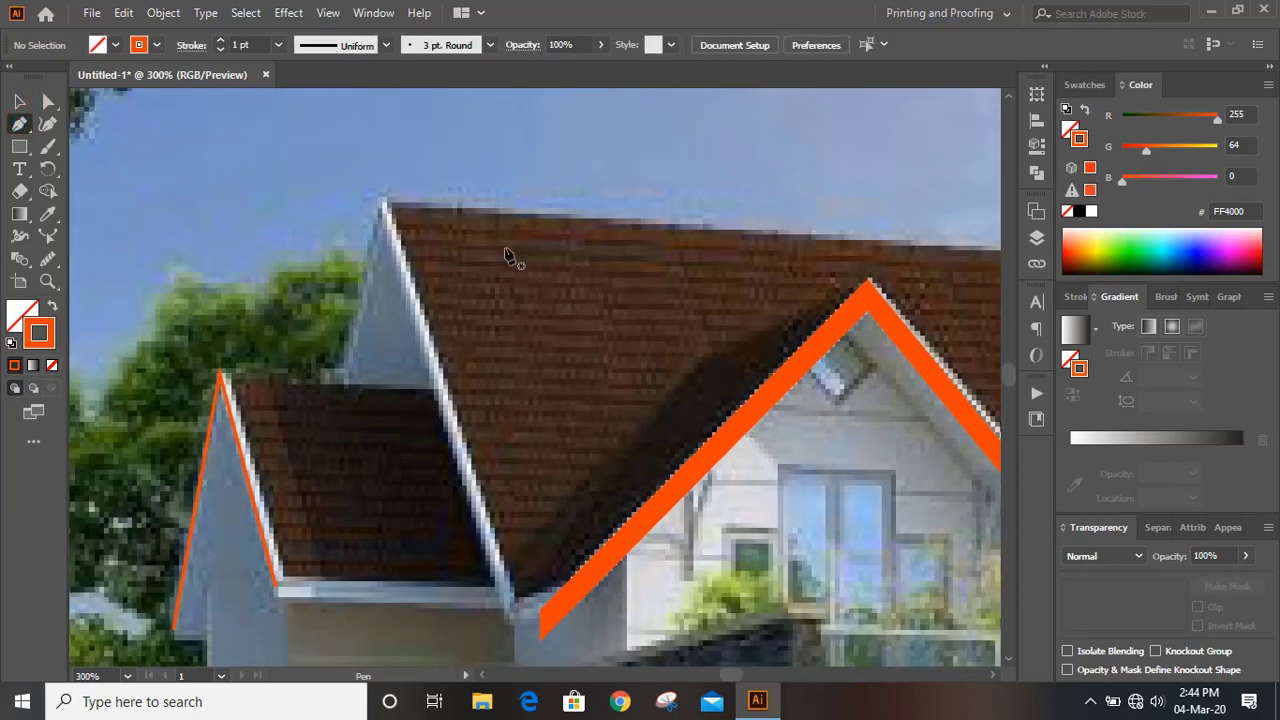
left_click(344, 376)
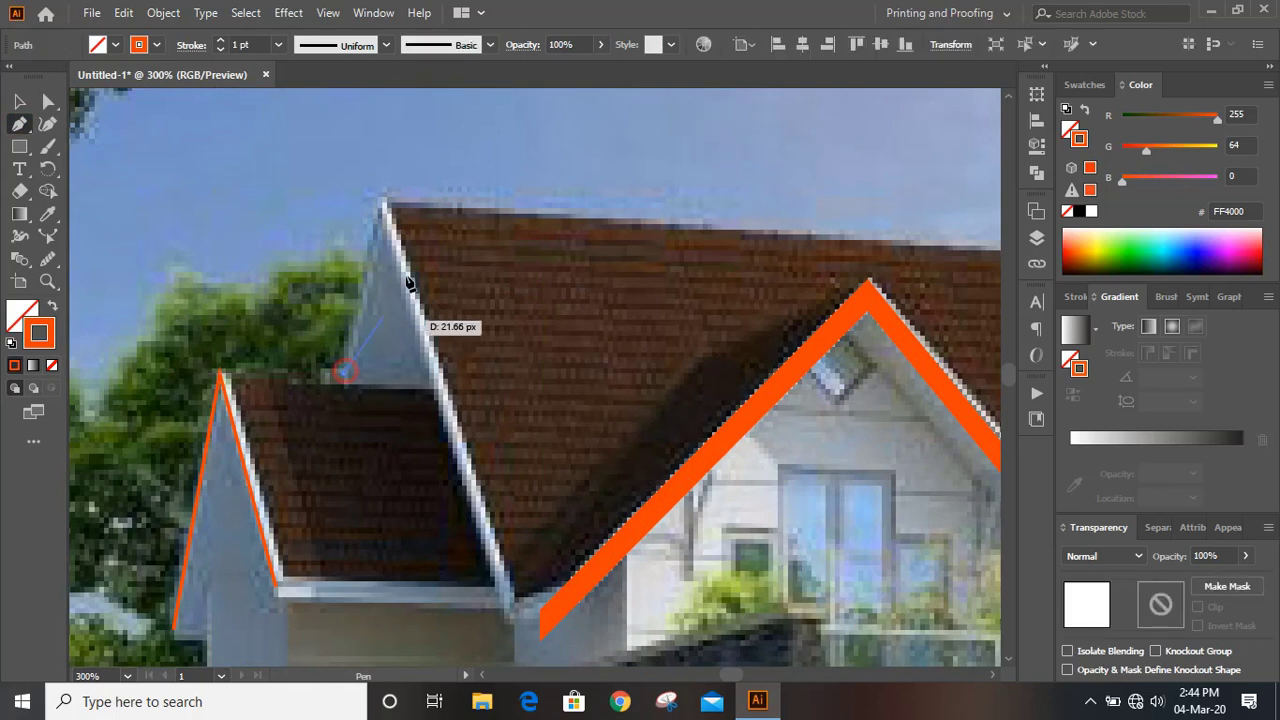
left_click(381, 209)
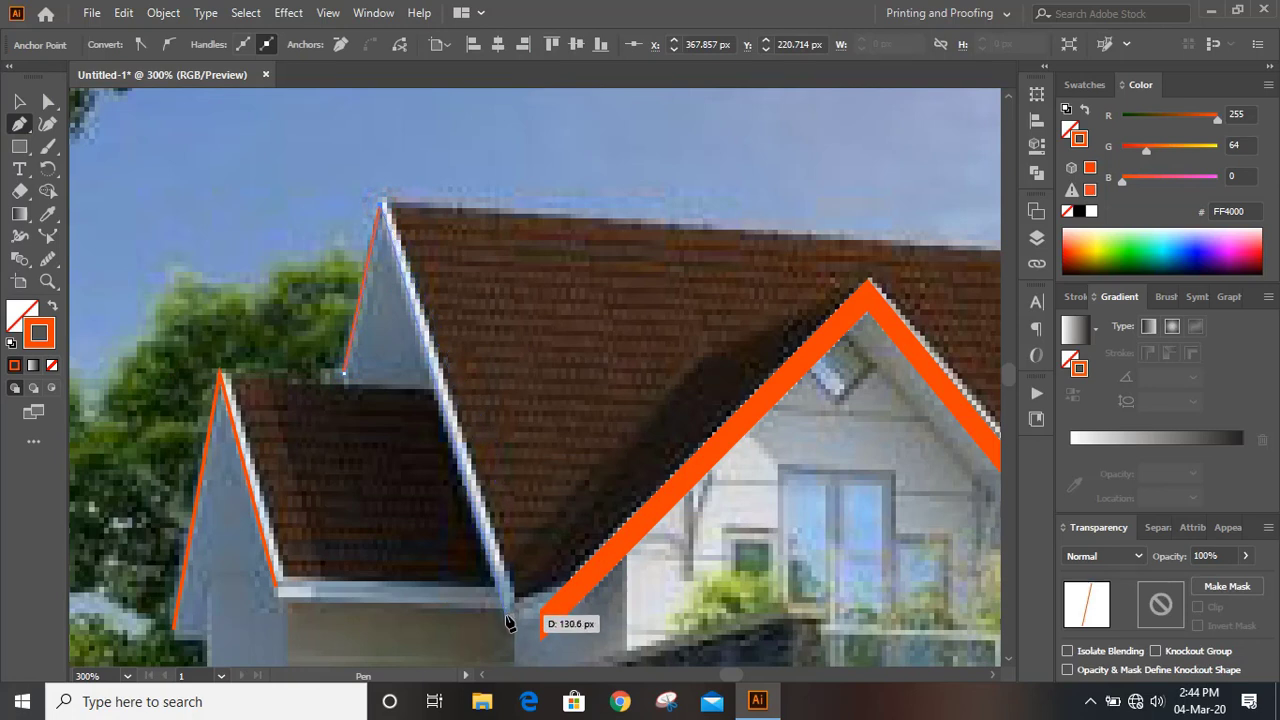
left_click(506, 617)
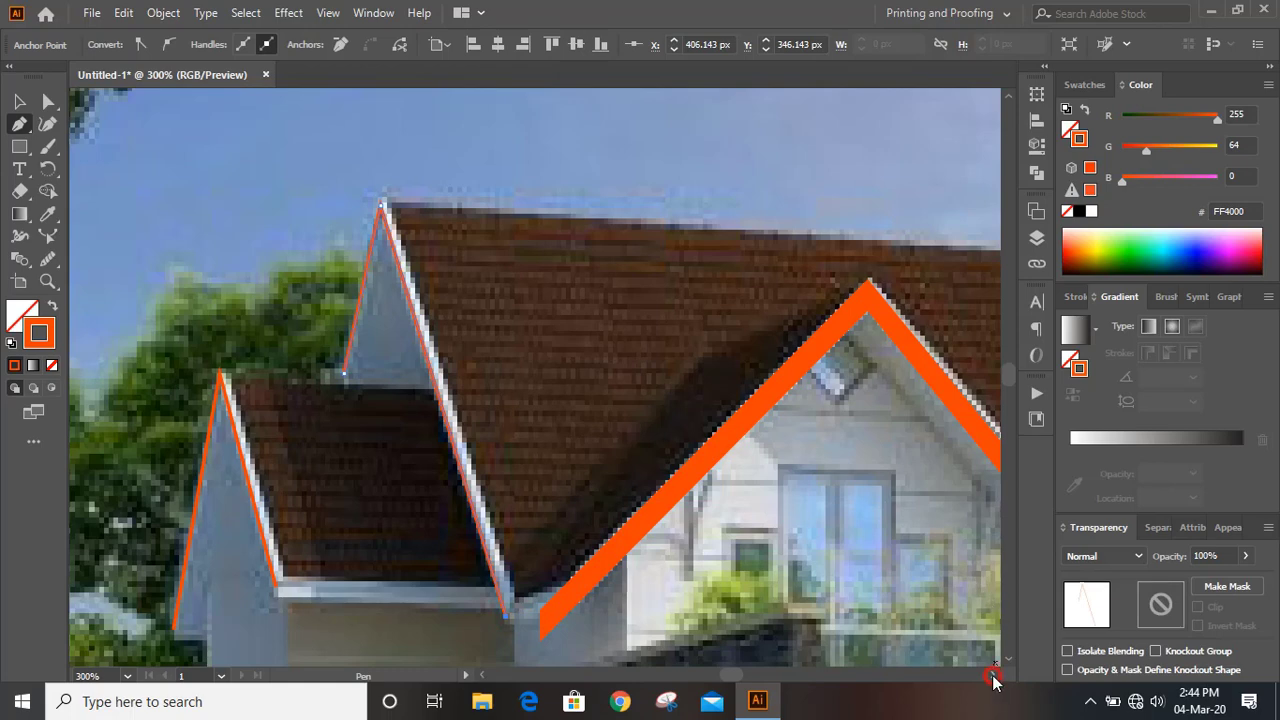
Trace the large right gable from its lower end over the peak to the right roof edge
scroll(993, 677, "right", 10)
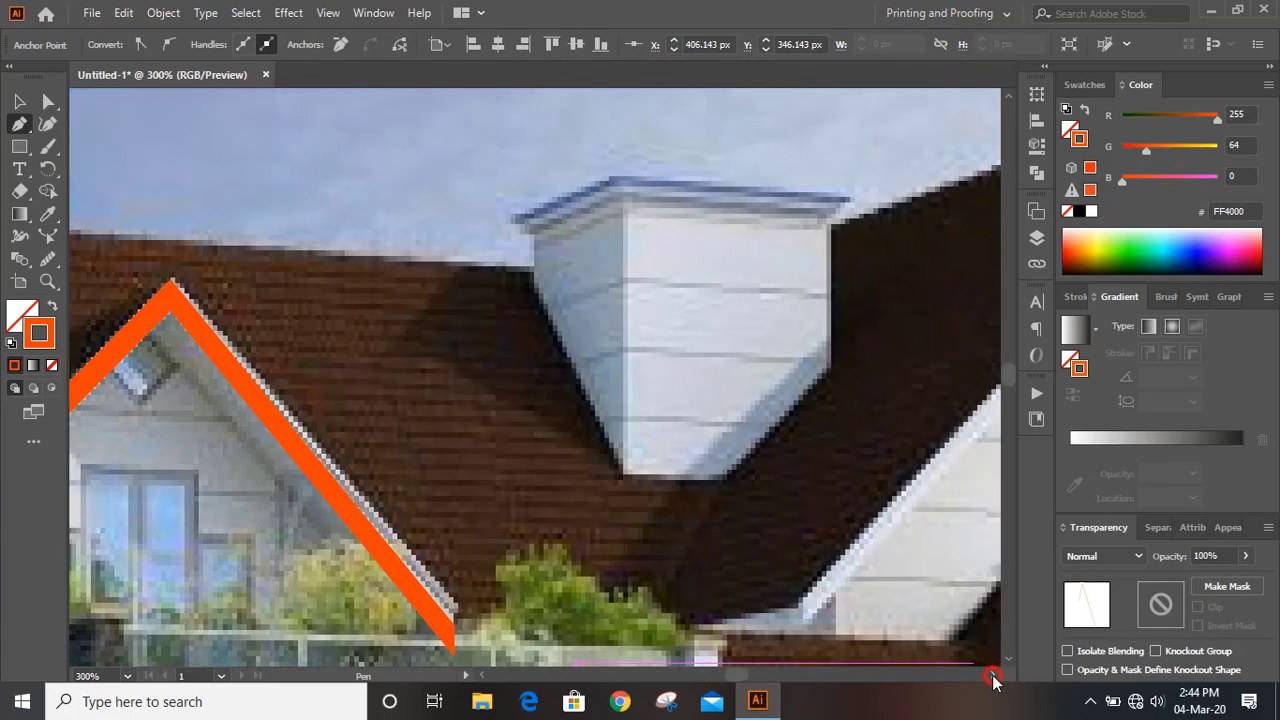
scroll(993, 680, "right", 10)
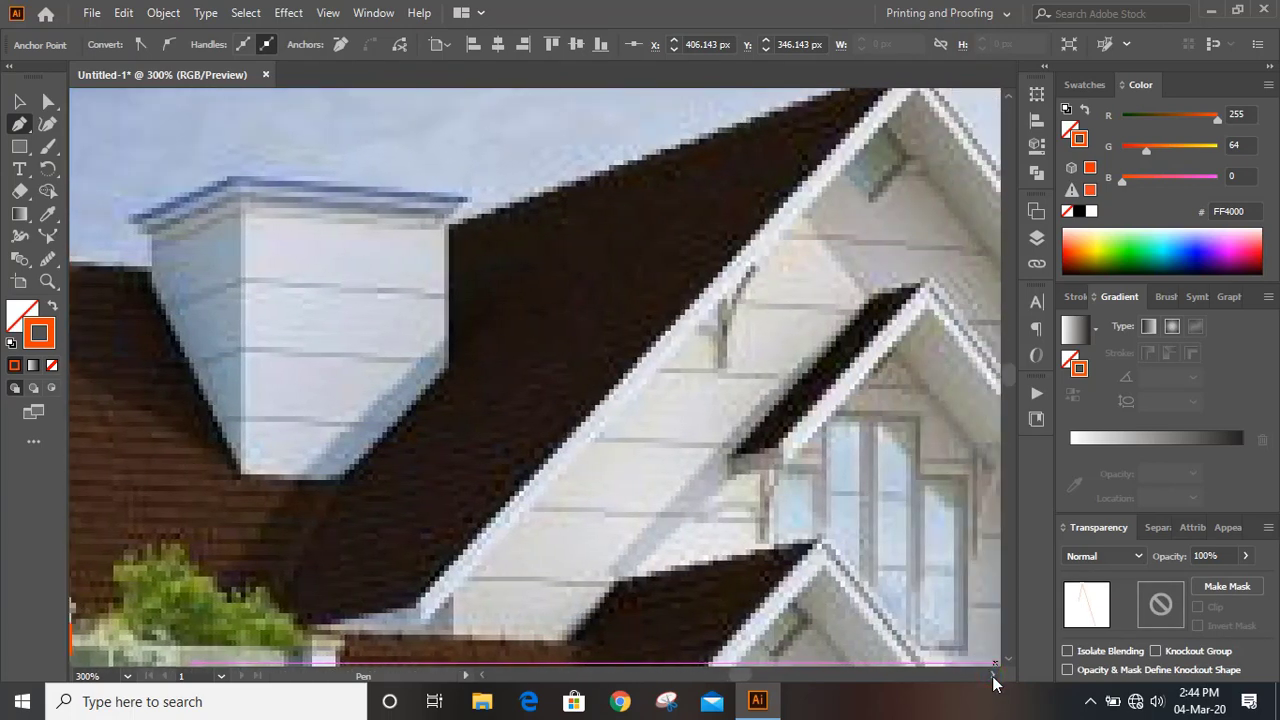
scroll(993, 680, "right", 8)
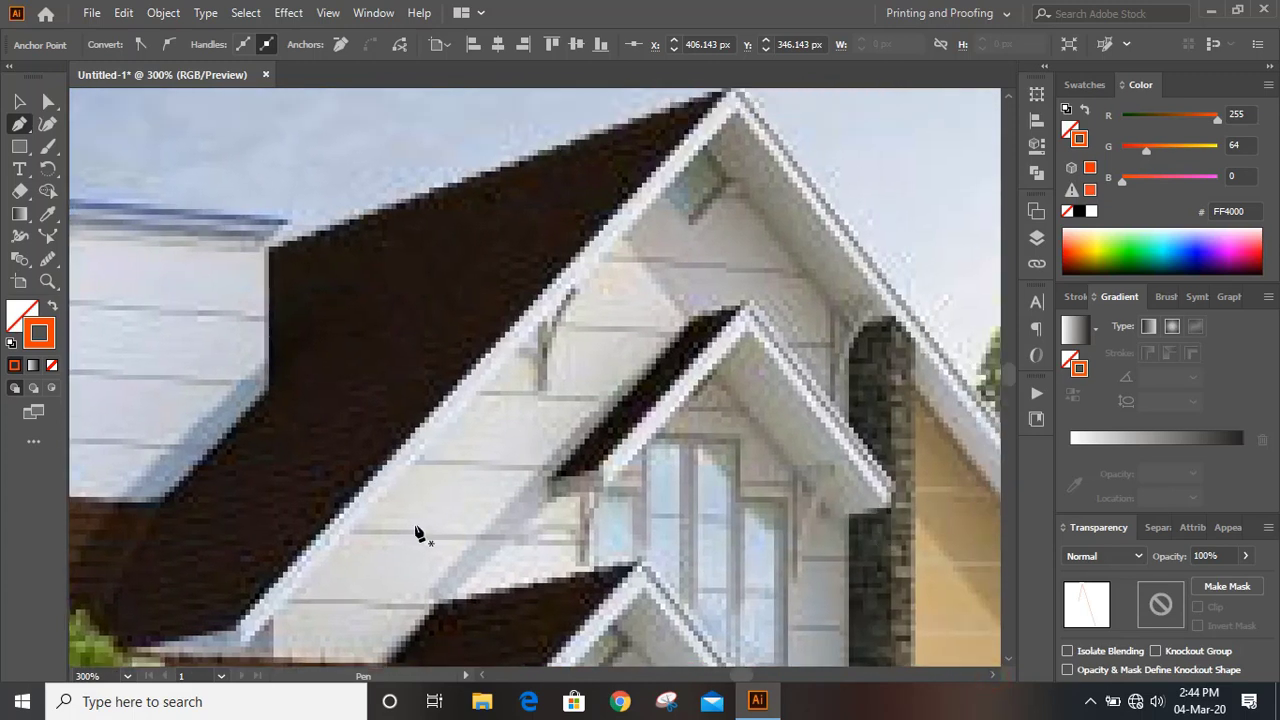
scroll(563, 538, "up", 1)
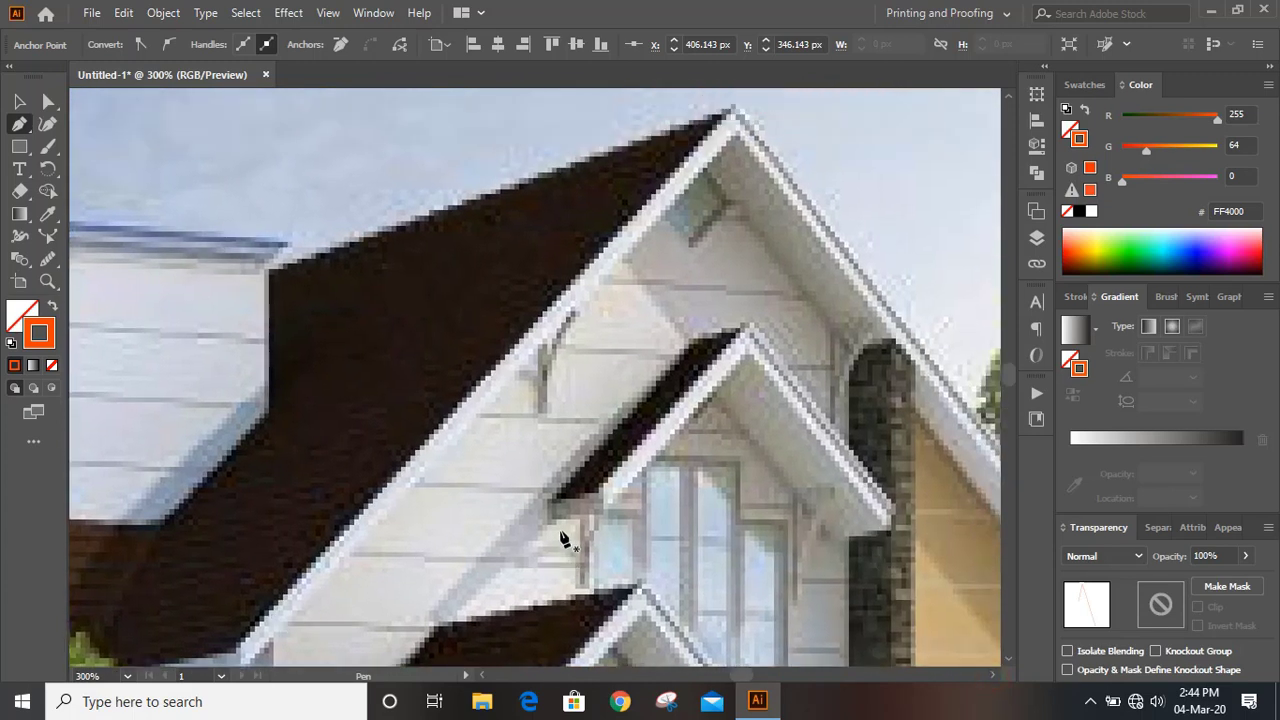
left_click(235, 657)
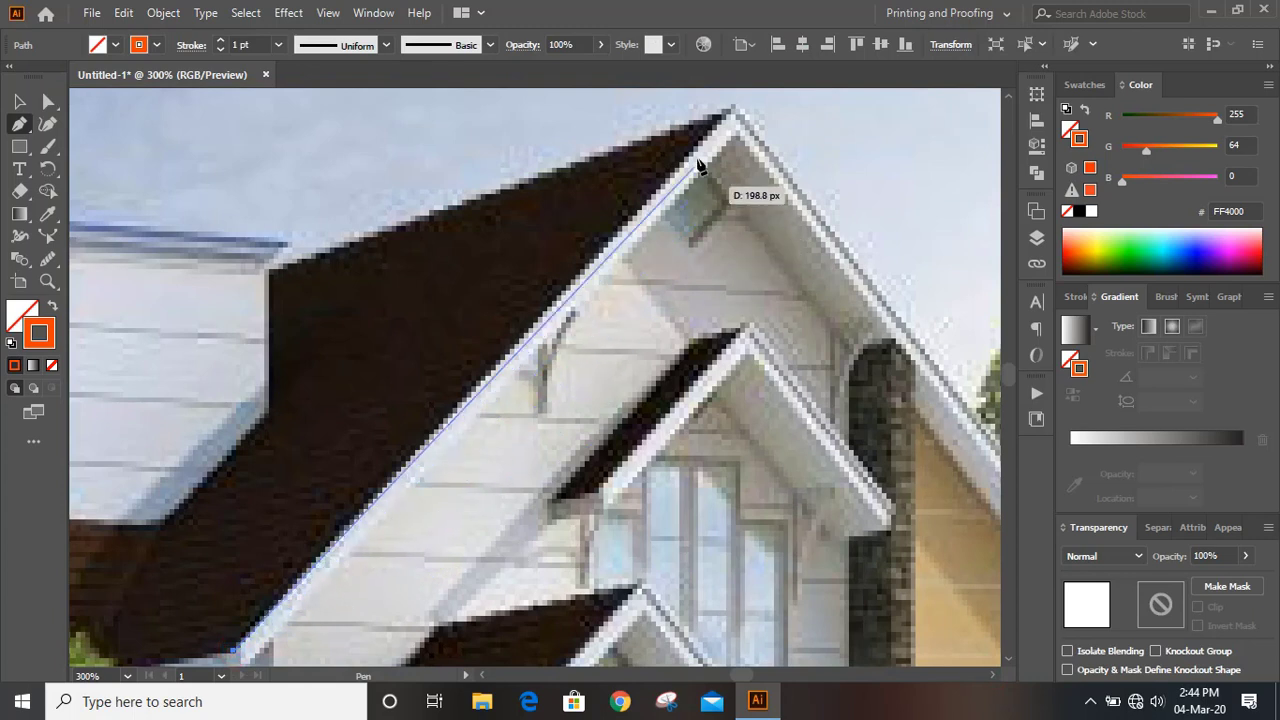
left_click(733, 108)
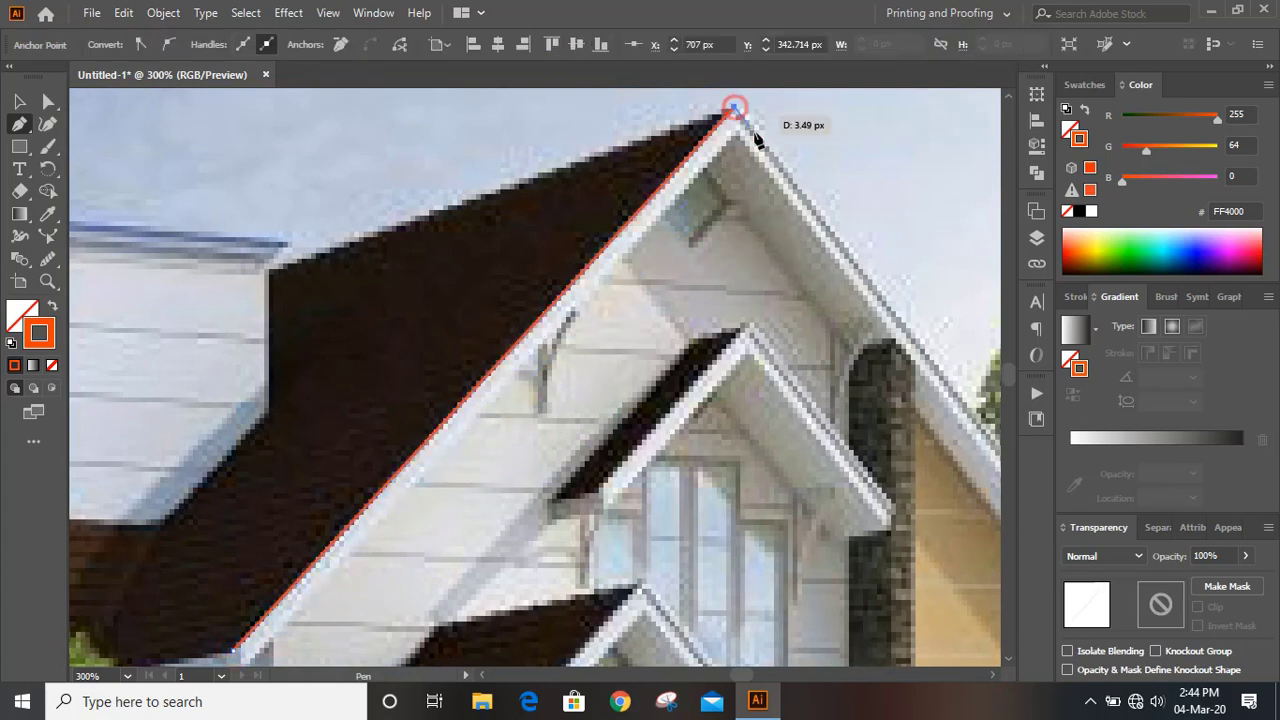
left_click(995, 678)
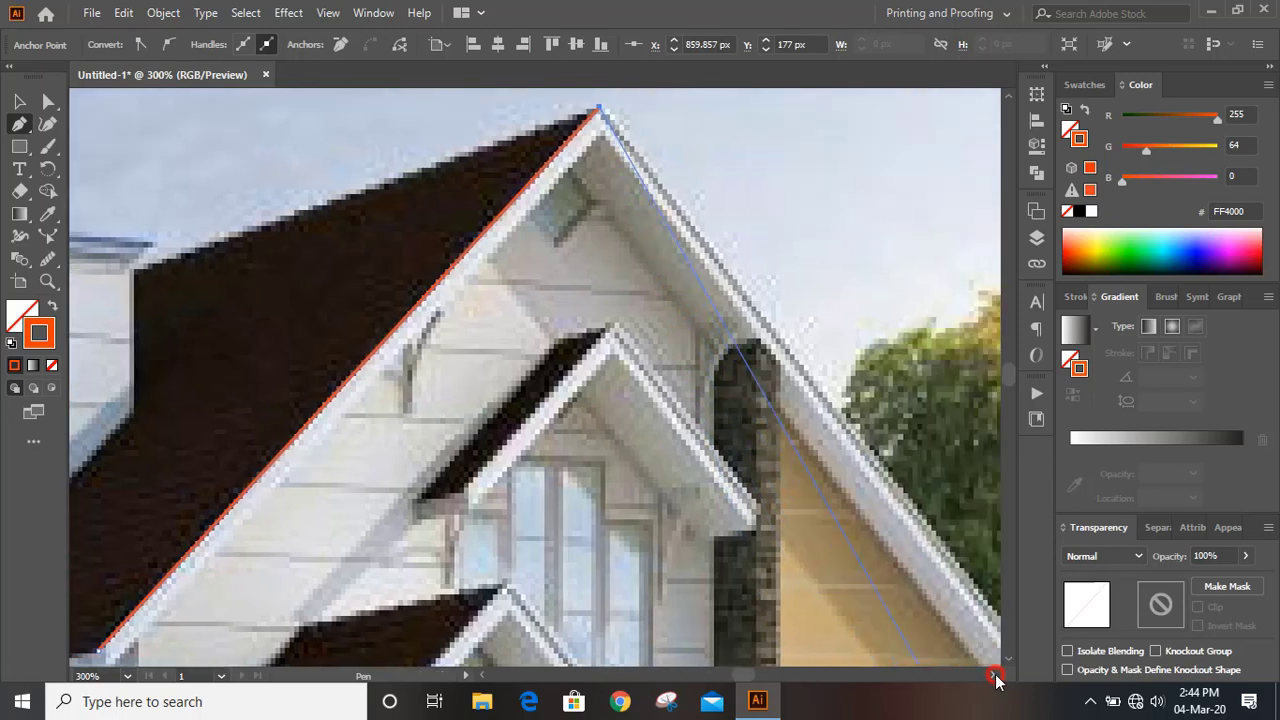
scroll(822, 487, "down", 2)
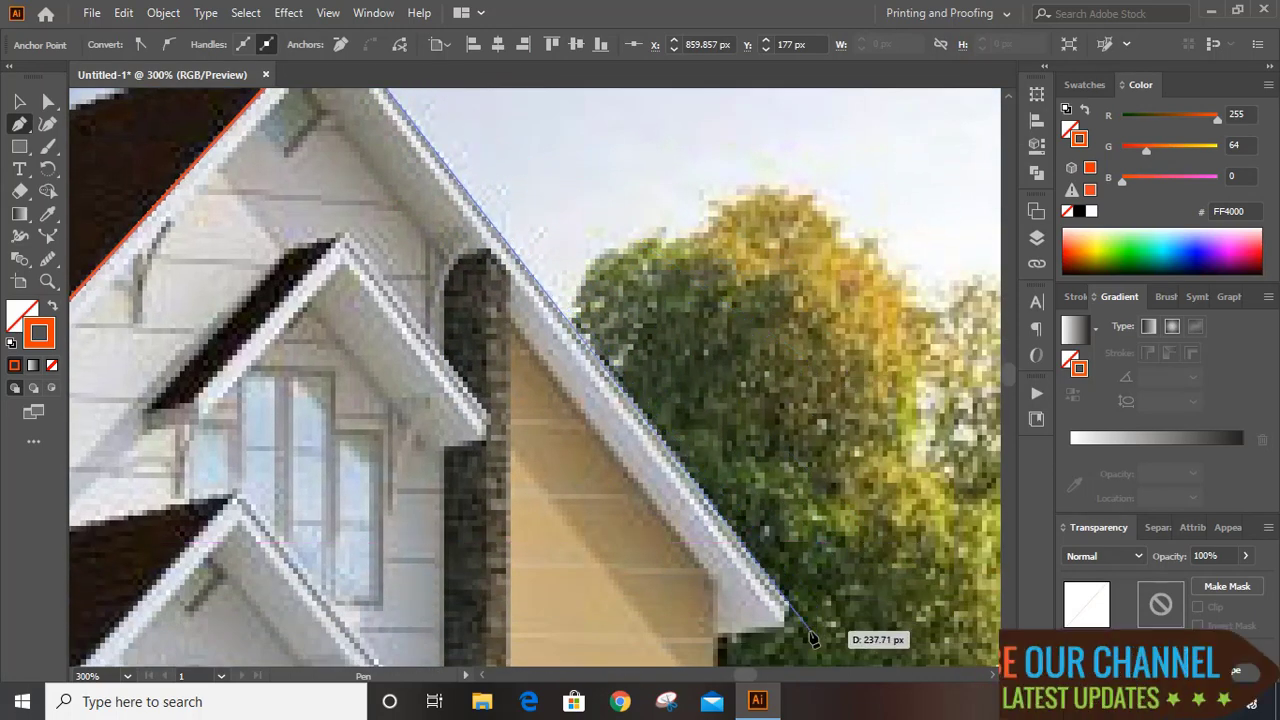
scroll(829, 605, "up", 2)
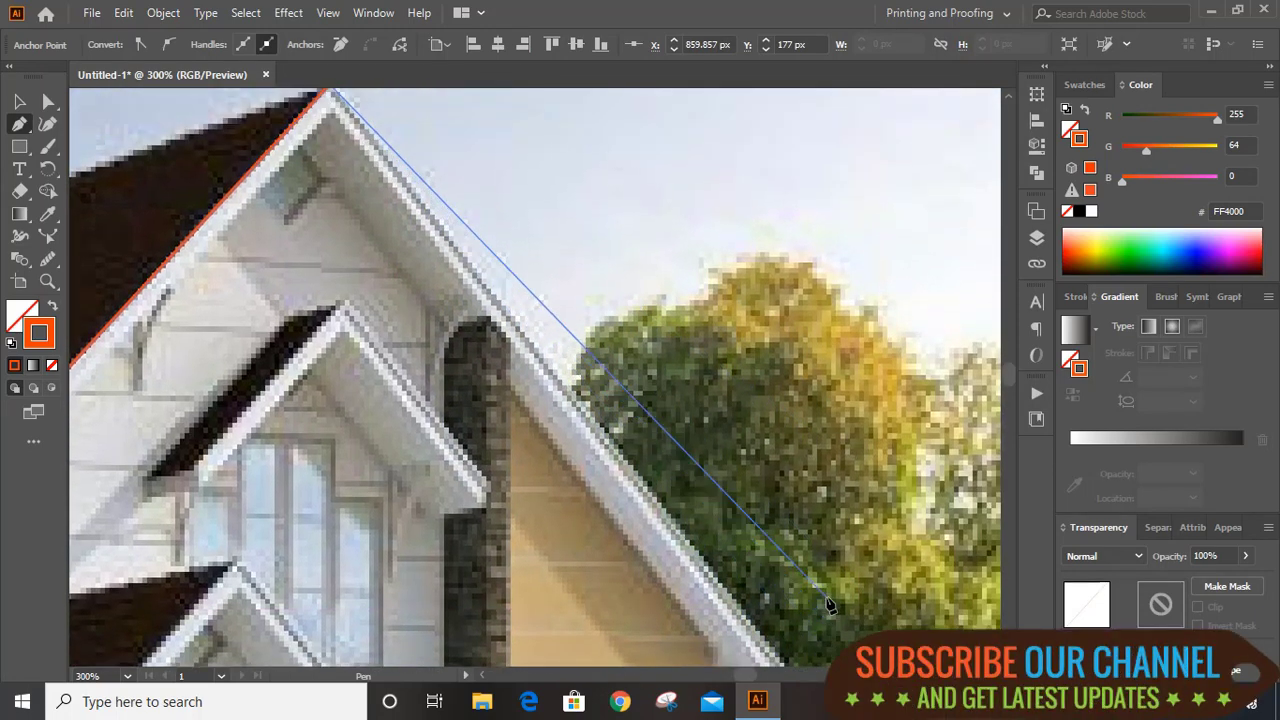
scroll(829, 605, "down", 1)
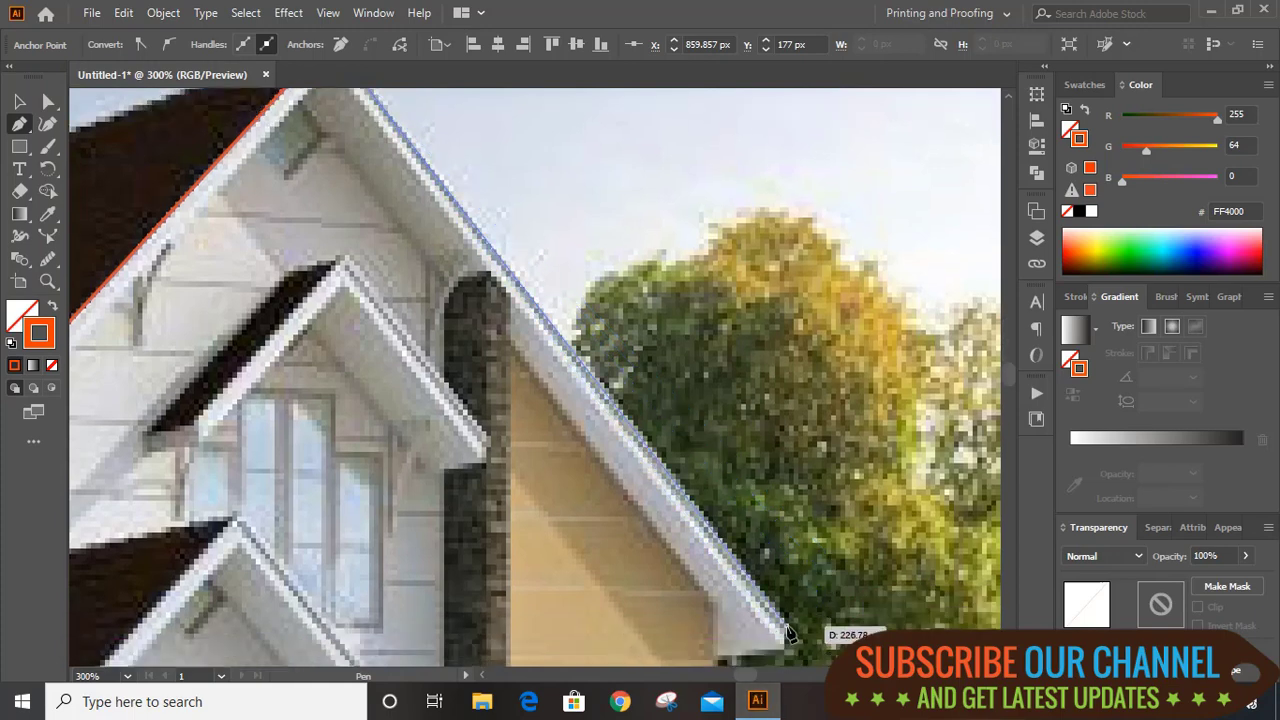
left_click(787, 632)
left_click(17, 101)
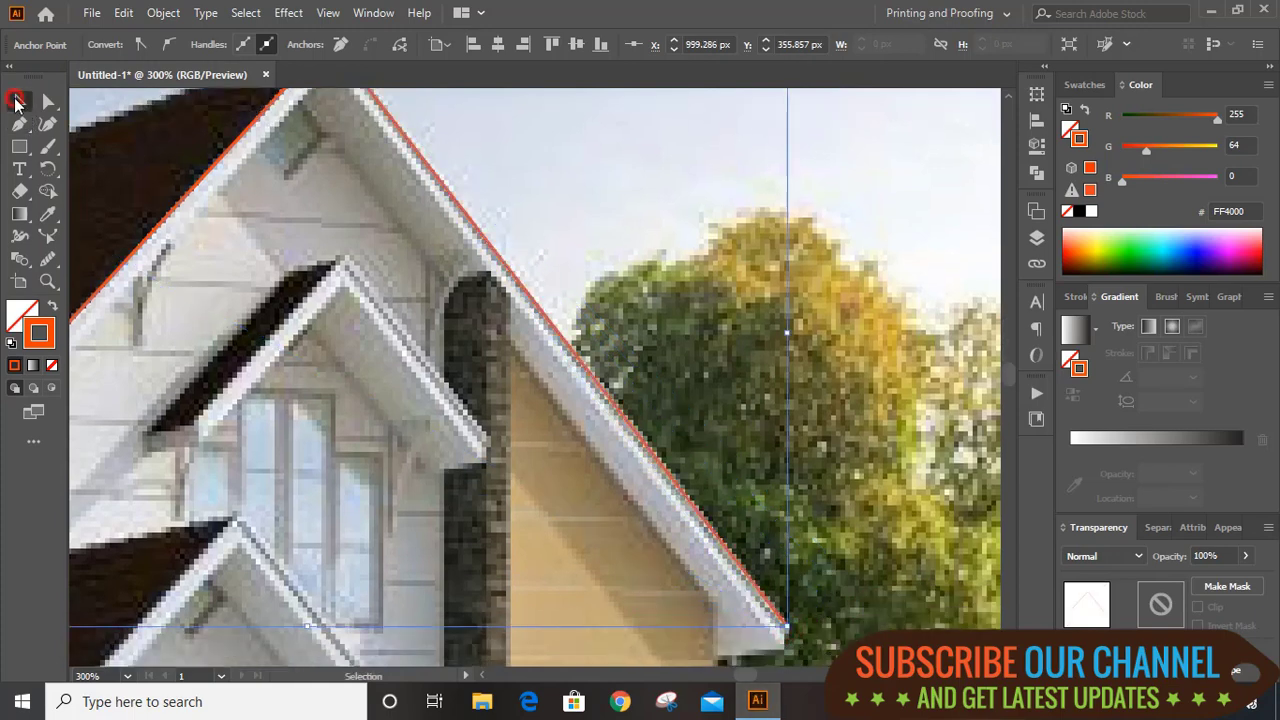
left_click(649, 228)
Trace the small gable from its lower left over the apex to its right end
key("ctrl+minus")
key("ctrl+minus")
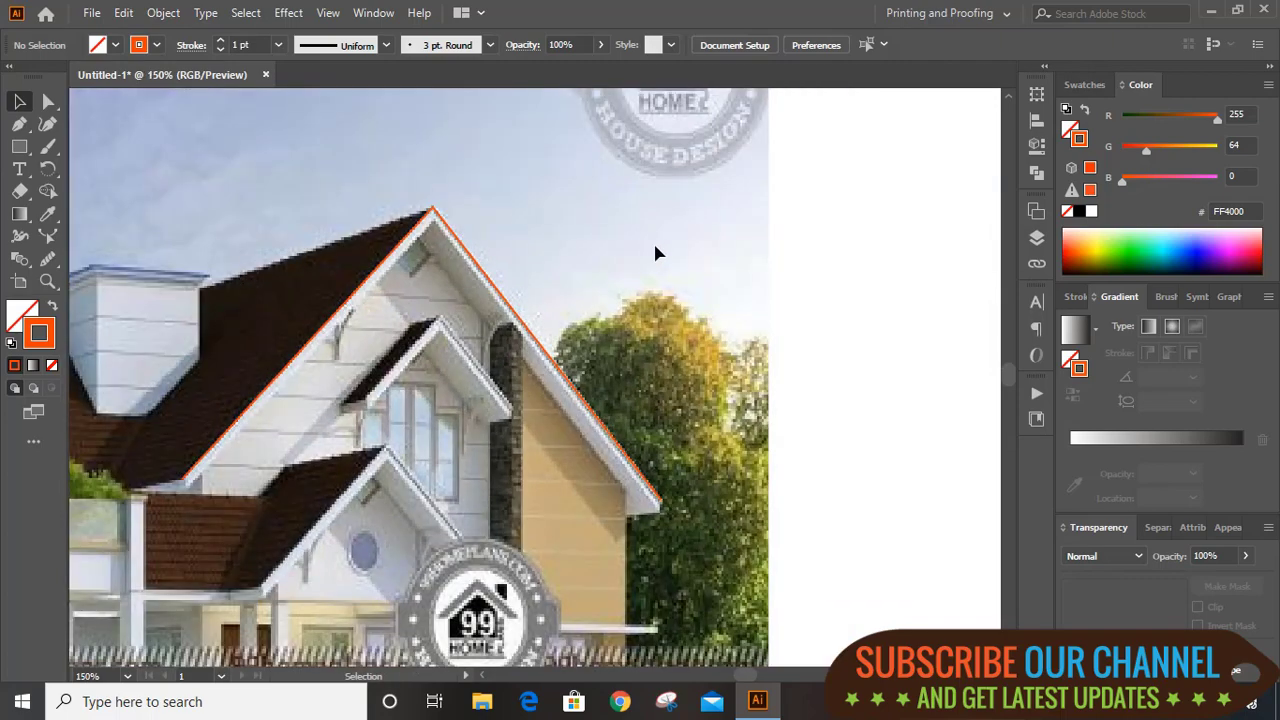
key("ctrl+plus")
key("ctrl+plus")
key("p")
left_click(192, 430)
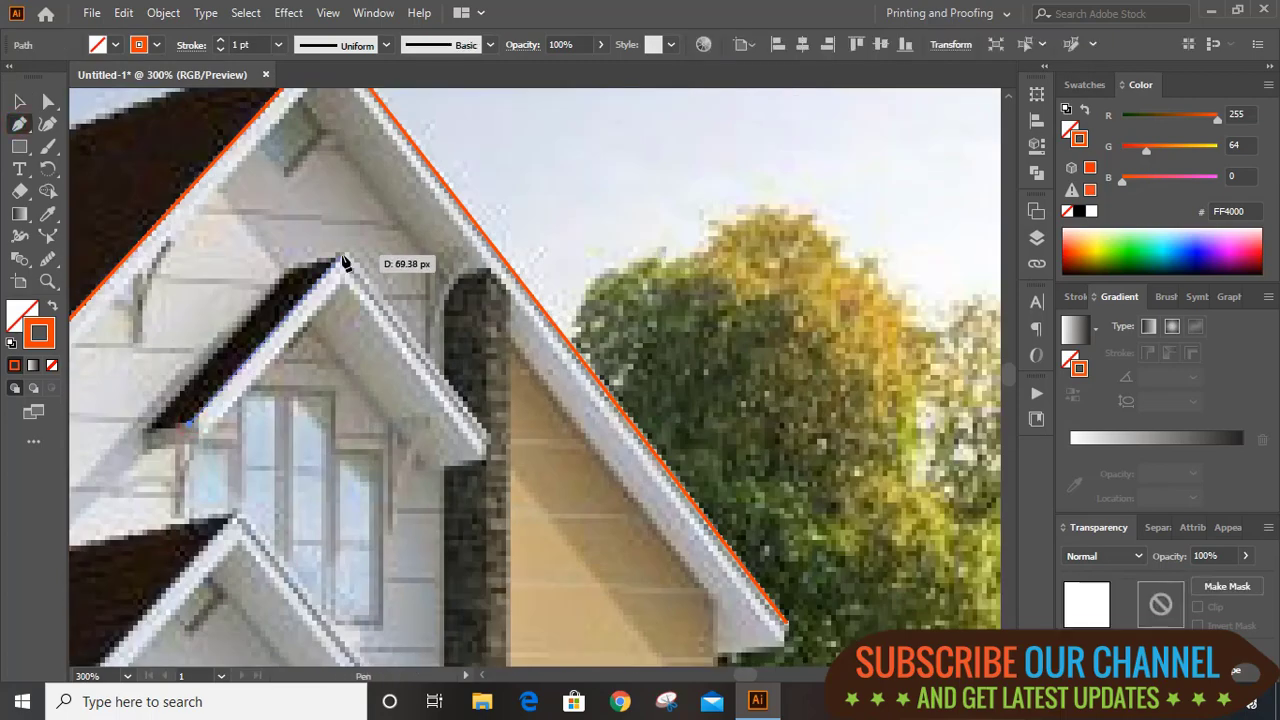
left_click(343, 263)
left_click(489, 441)
Trace the lower gable from its left end over the apex down its right side
scroll(397, 528, "down", 3)
scroll(397, 528, "left", 5)
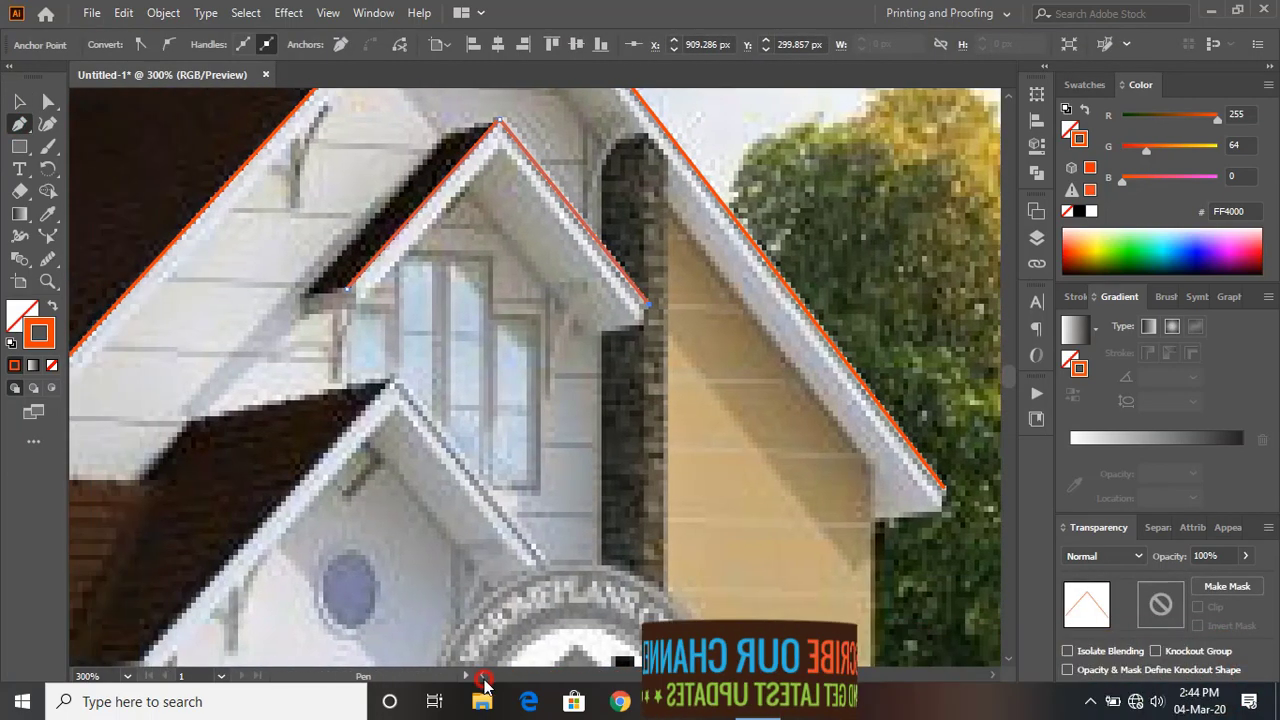
scroll(300, 530, "down", 3)
left_click(232, 527)
left_click(481, 246)
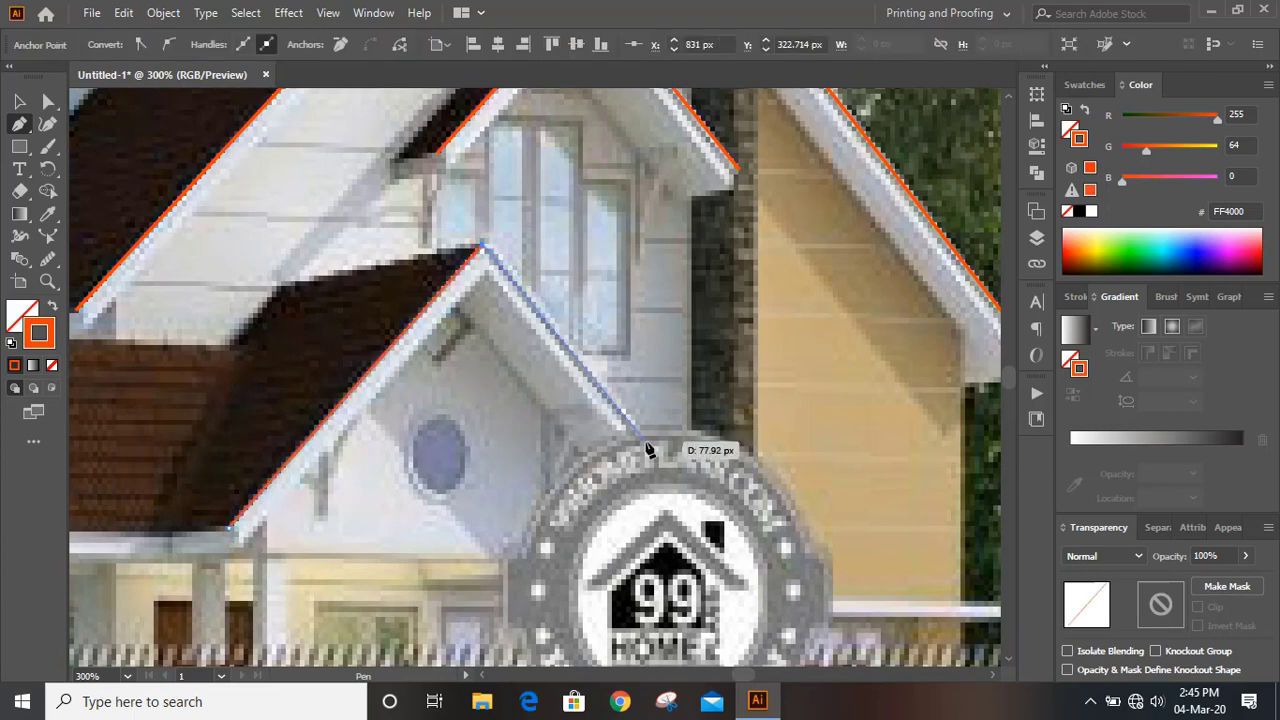
left_click(656, 451)
scroll(335, 530, "down", 1)
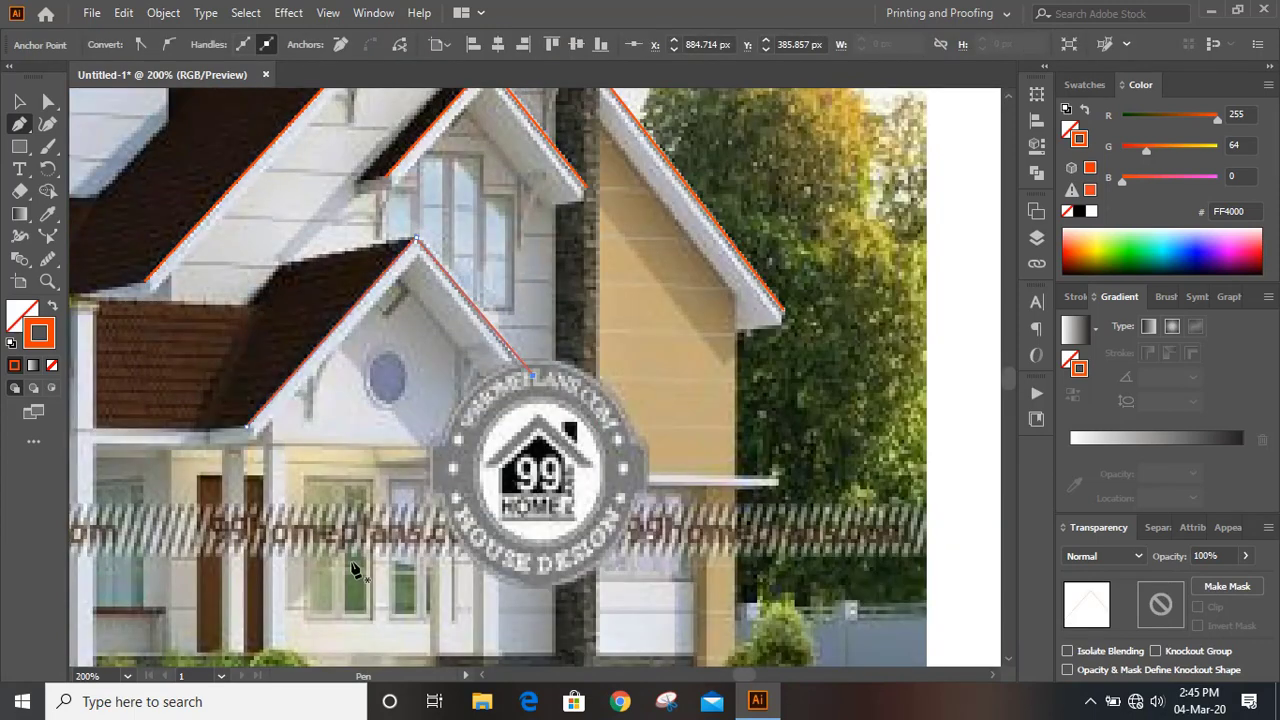
scroll(335, 530, "left", 2)
scroll(590, 495, "up", 6)
scroll(590, 495, "up", 2)
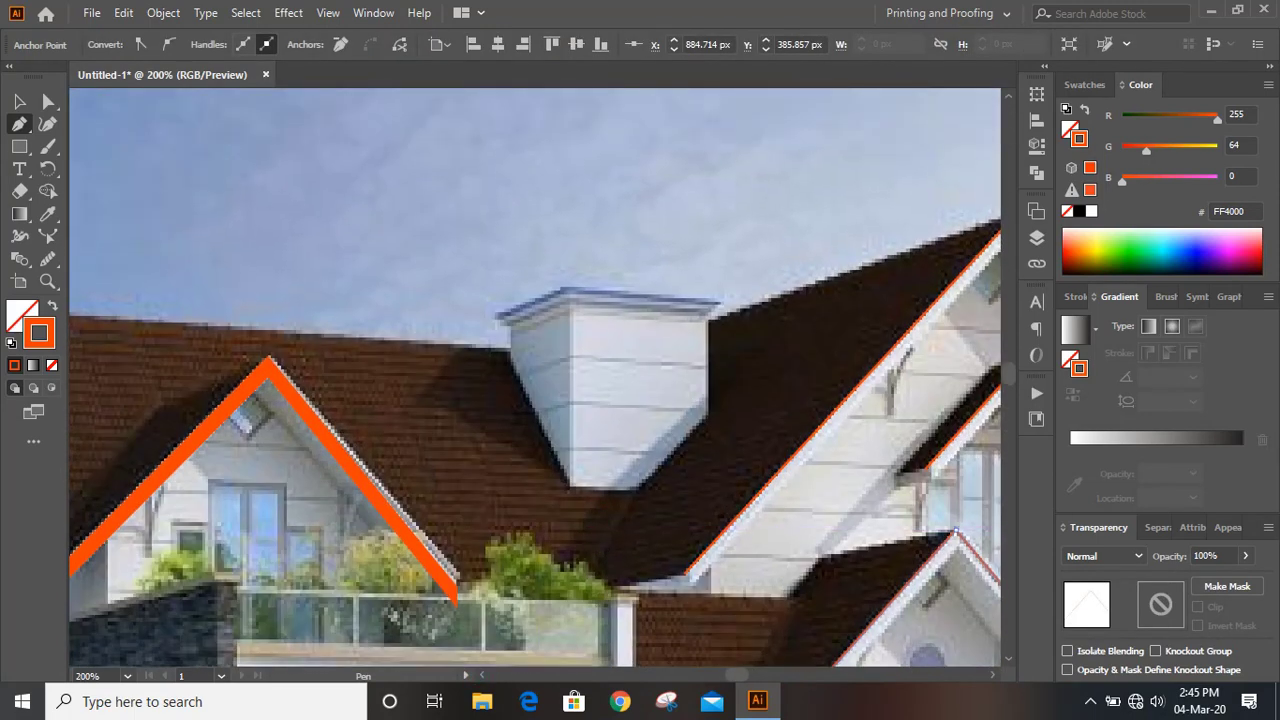
scroll(640, 440, "right", 5)
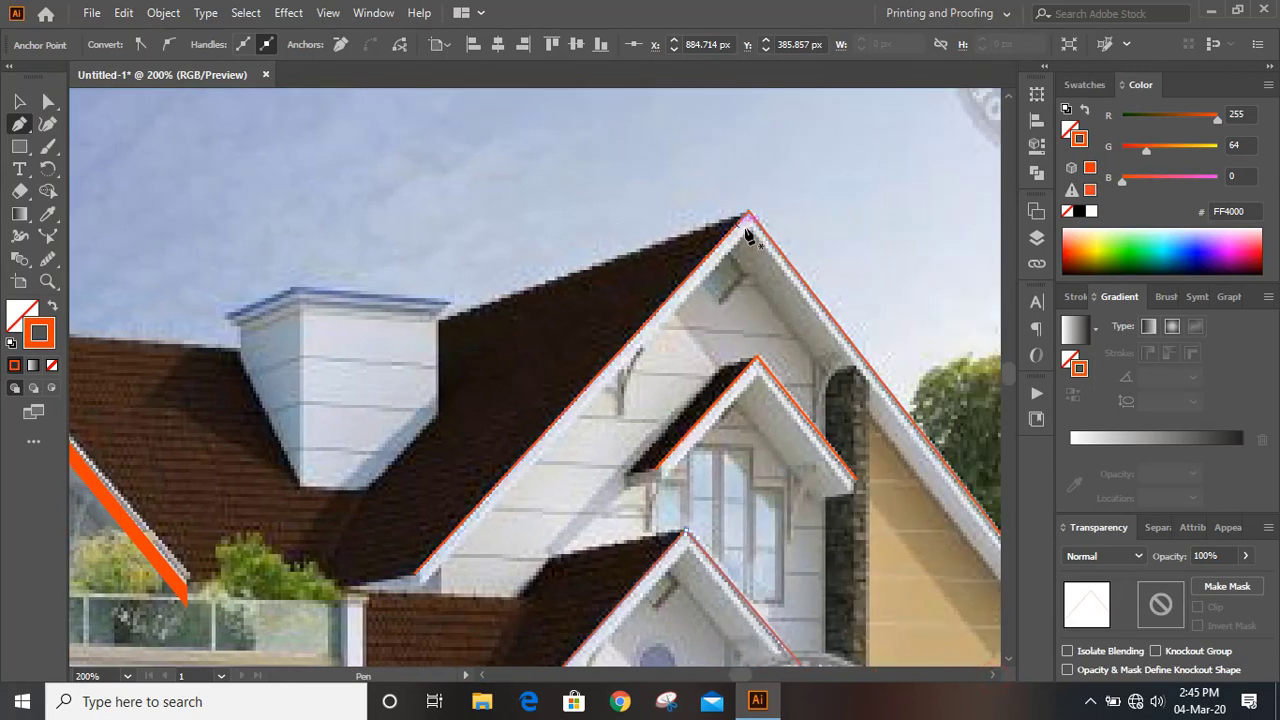
Trace the dormer outline from the large gable's peak around its corners to the left roof peak
left_click(748, 214)
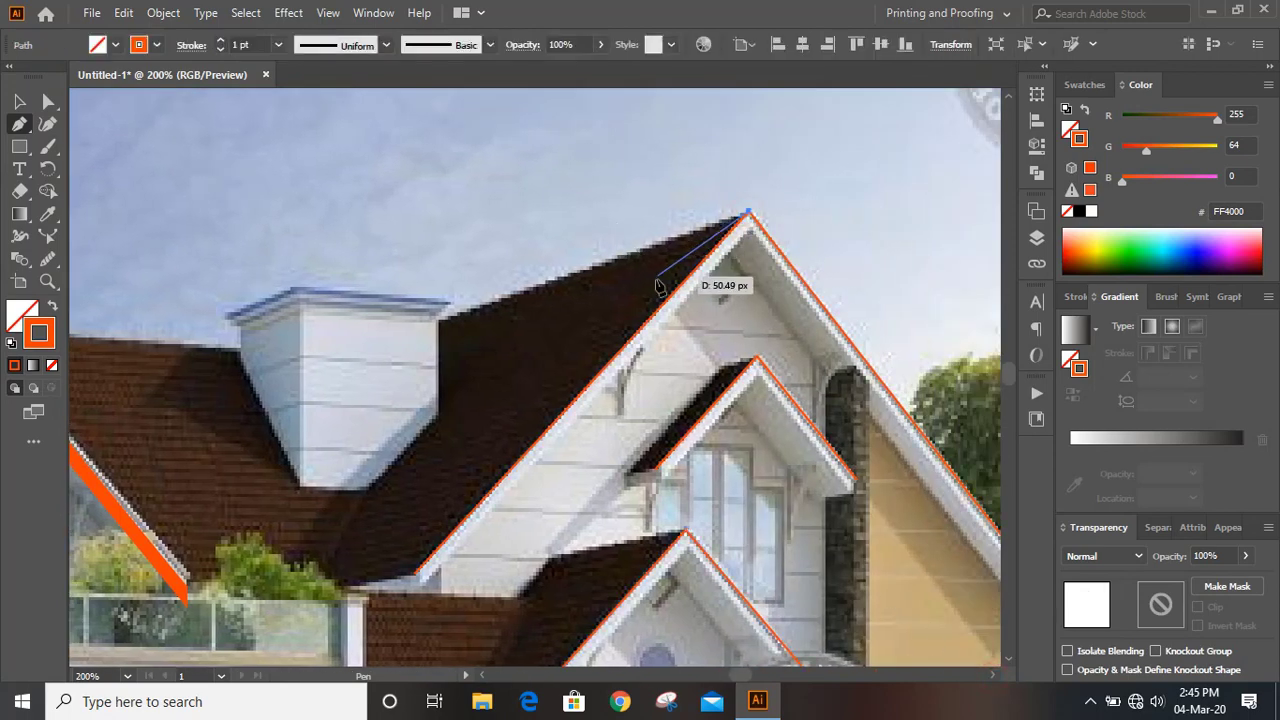
left_click(437, 318)
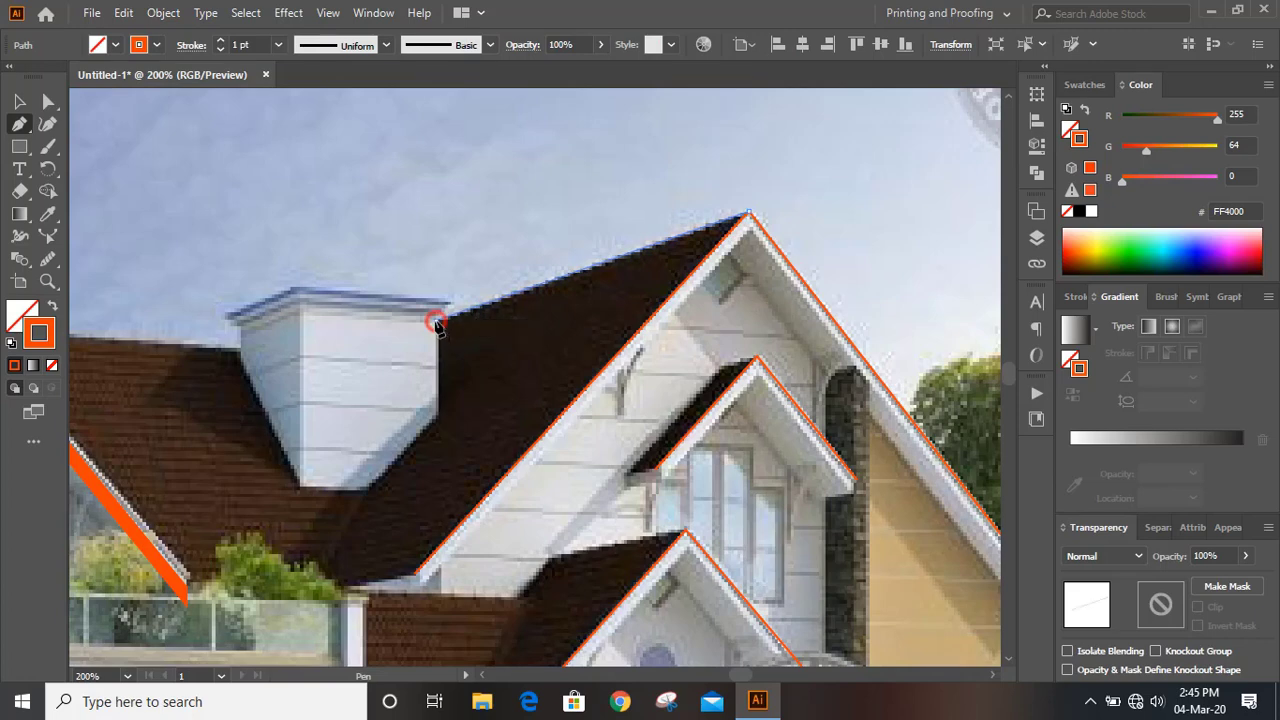
left_click(437, 418)
left_click(362, 488)
left_click(300, 489)
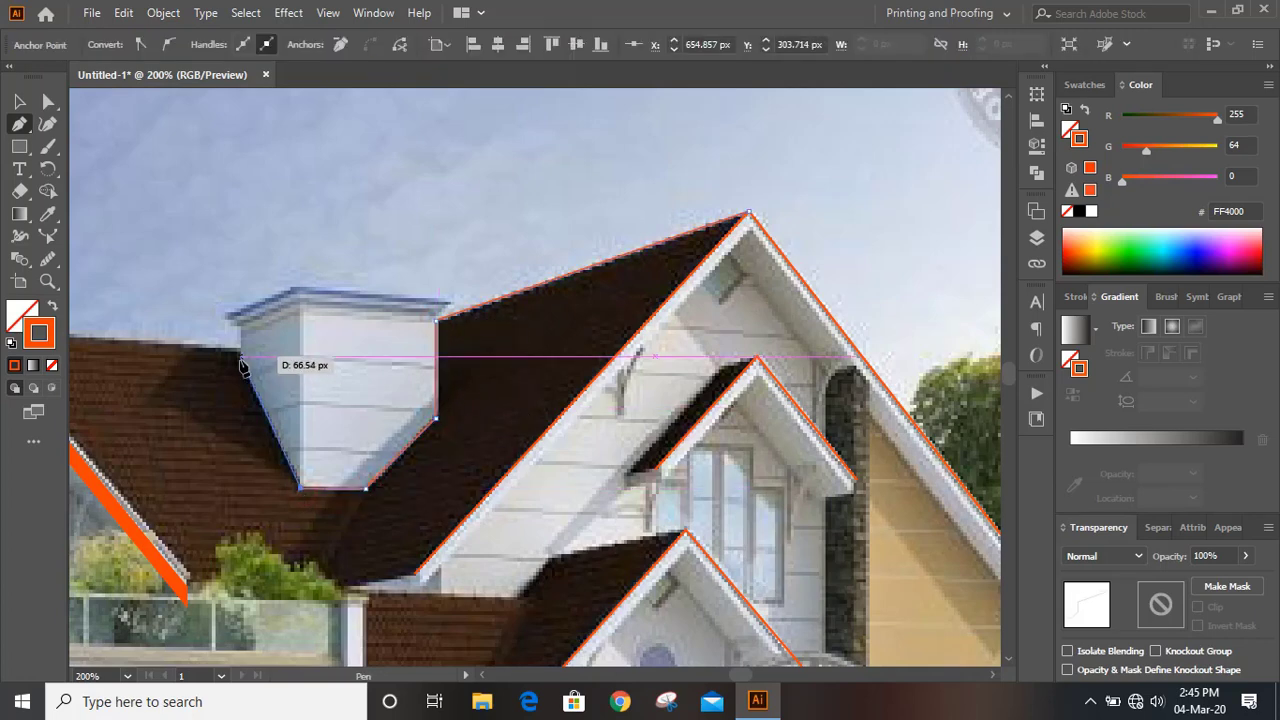
left_click(241, 353)
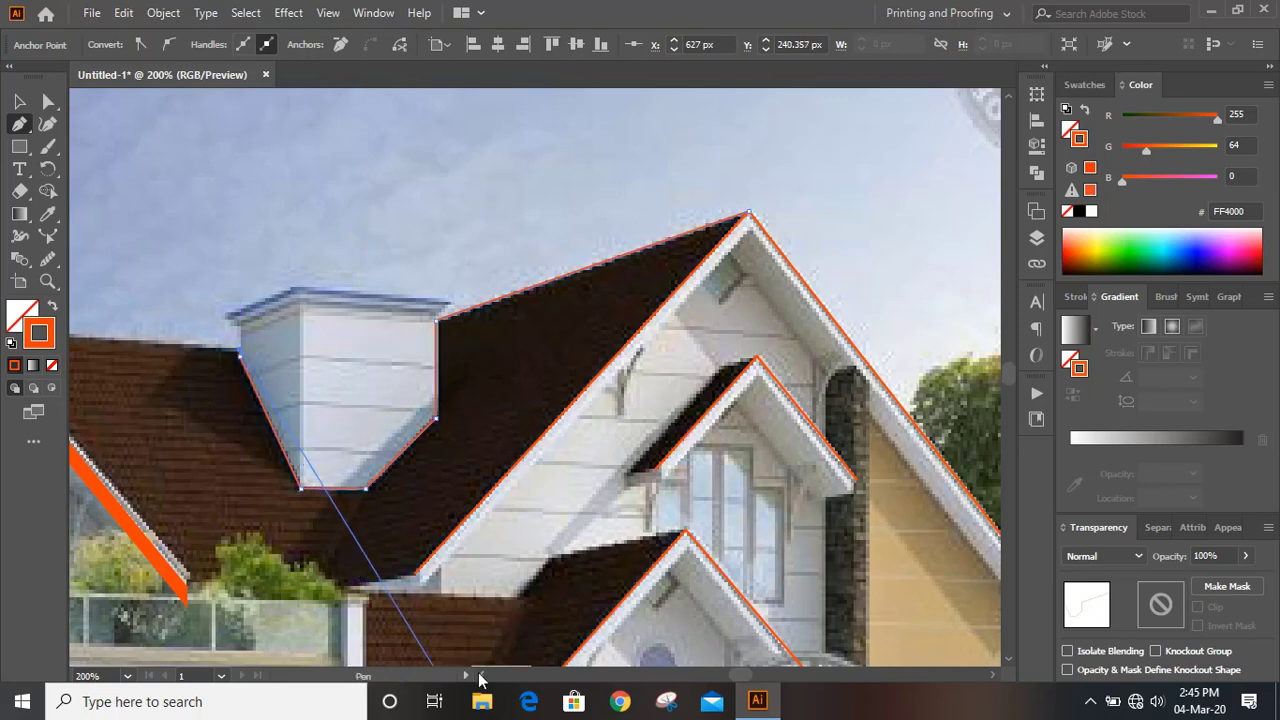
left_click(481, 676)
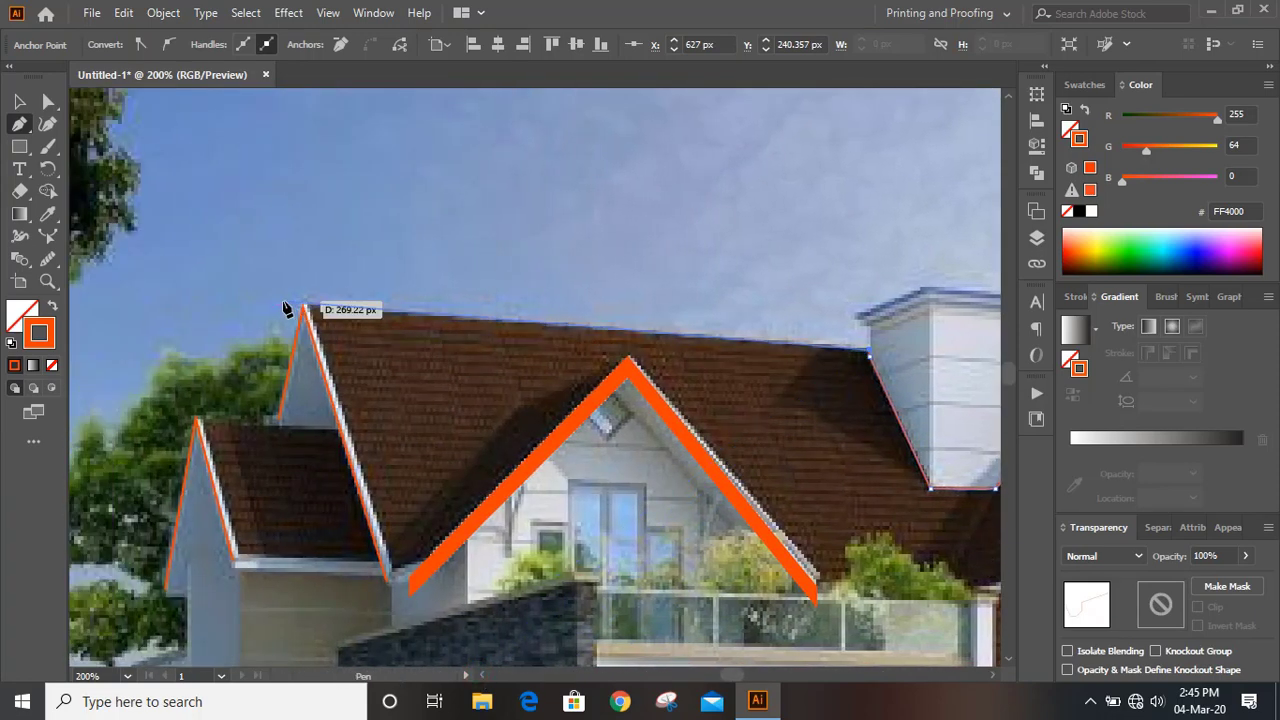
left_click(286, 302)
key("v")
left_click(502, 211)
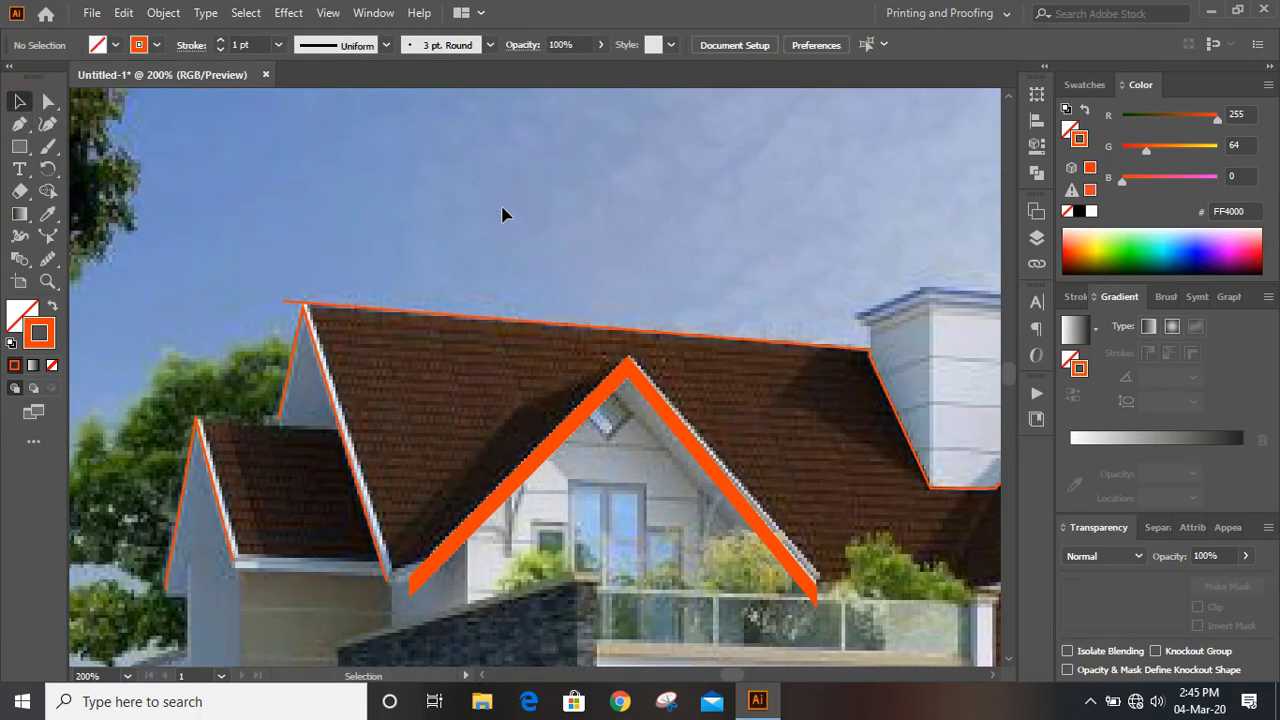
Draw a line from the small left gable's peak to the taller gable's edge
key("p")
left_click(196, 421)
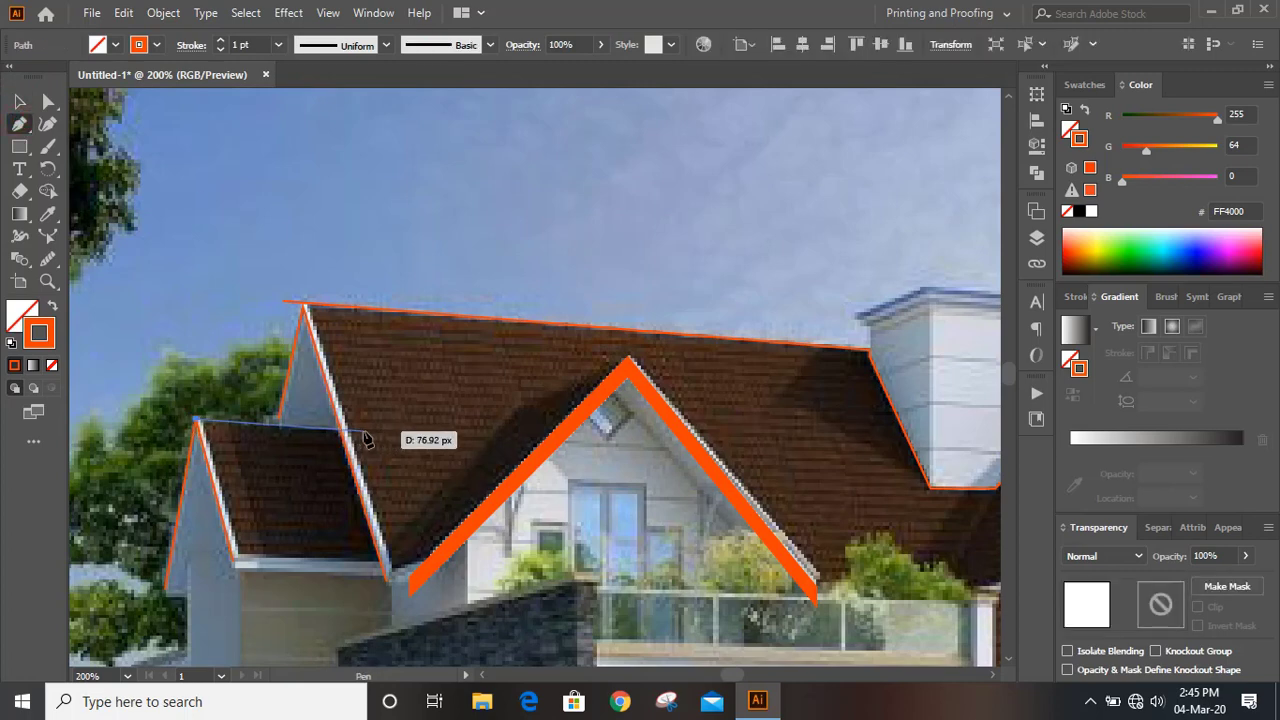
left_click(362, 430)
key("v")
left_click(378, 168)
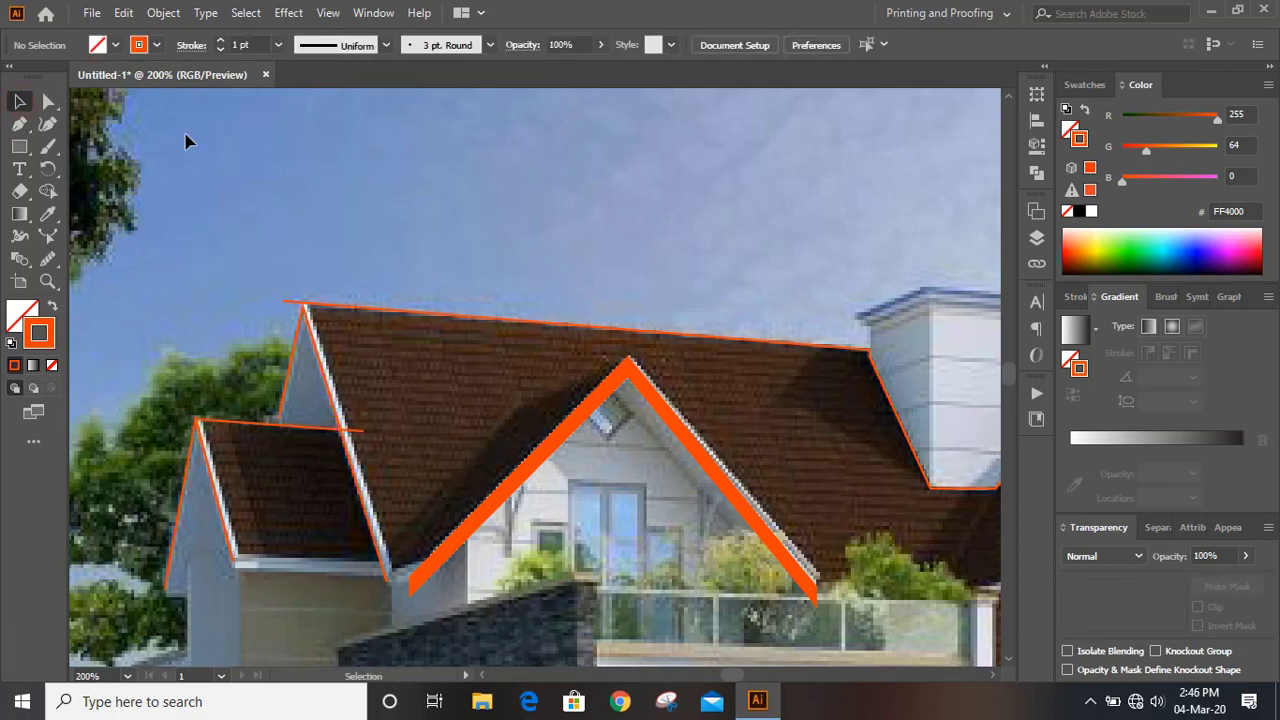
Nudge one anchor of the new line down with Direct Selection, then deselect it
left_click(48, 102)
left_click(281, 418)
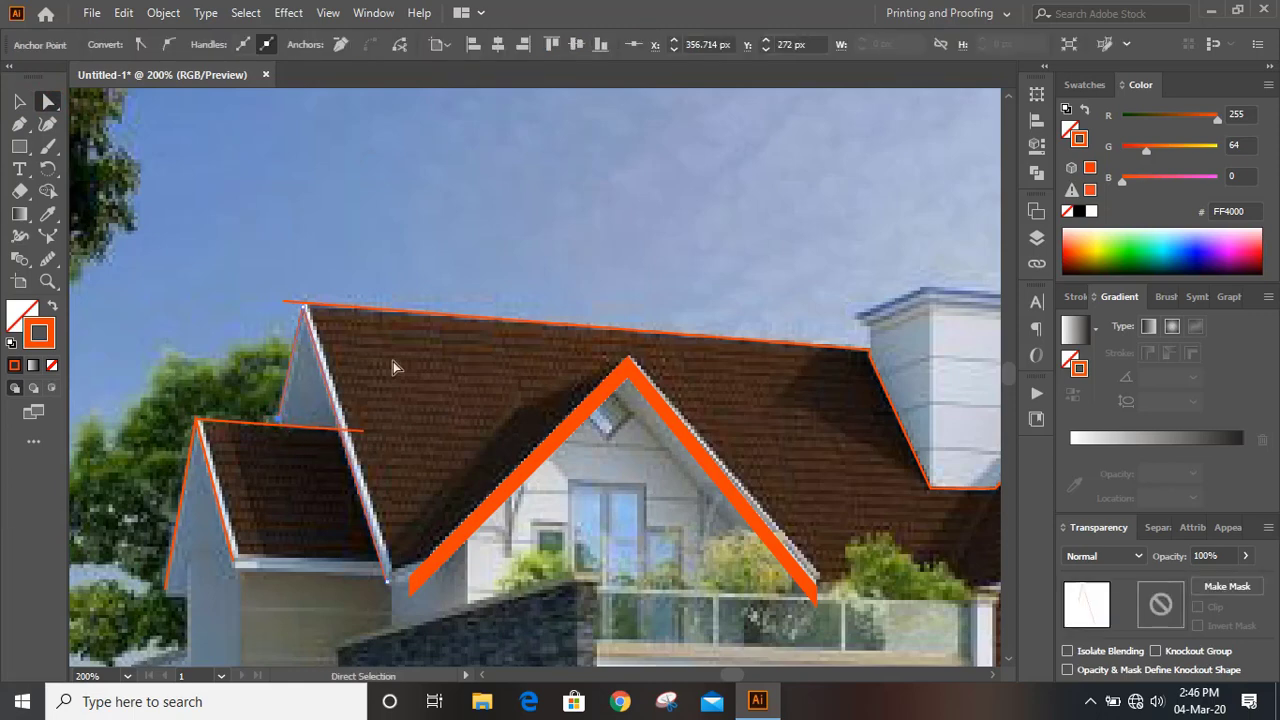
key("Down")
key("Down")
key("Down")
key("Down")
key("Down")
left_click(19, 100)
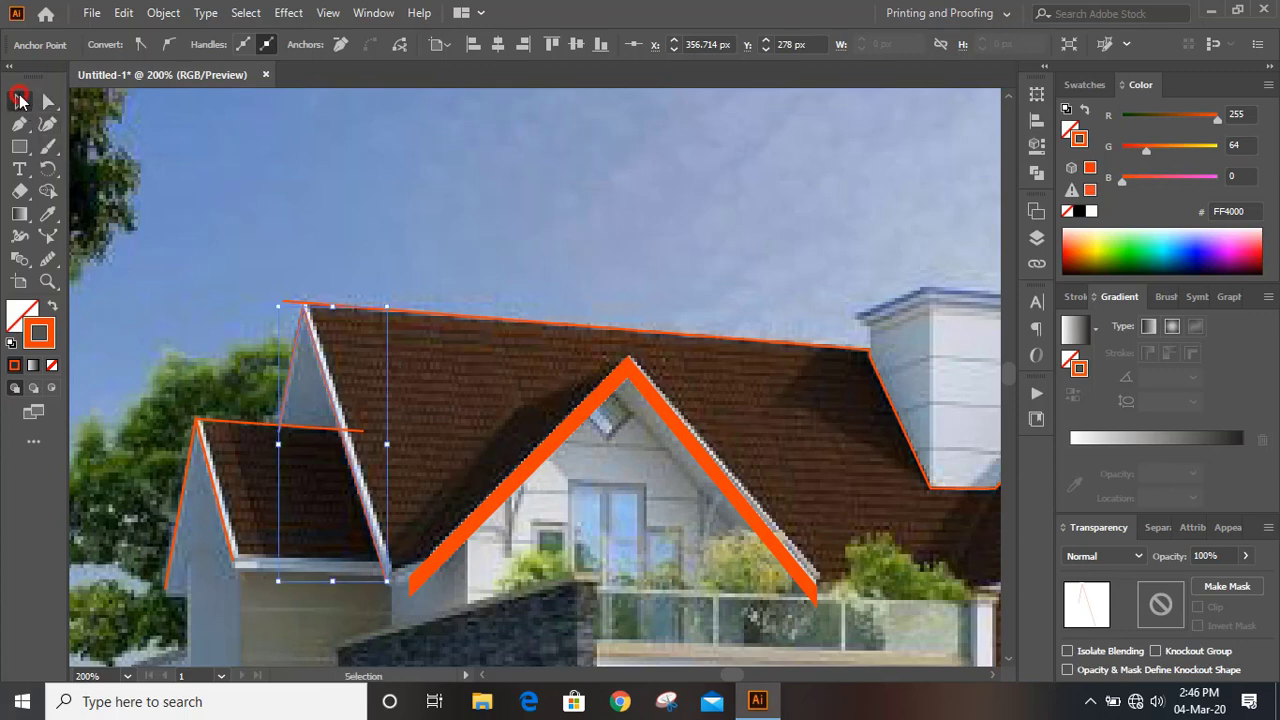
left_click(399, 164)
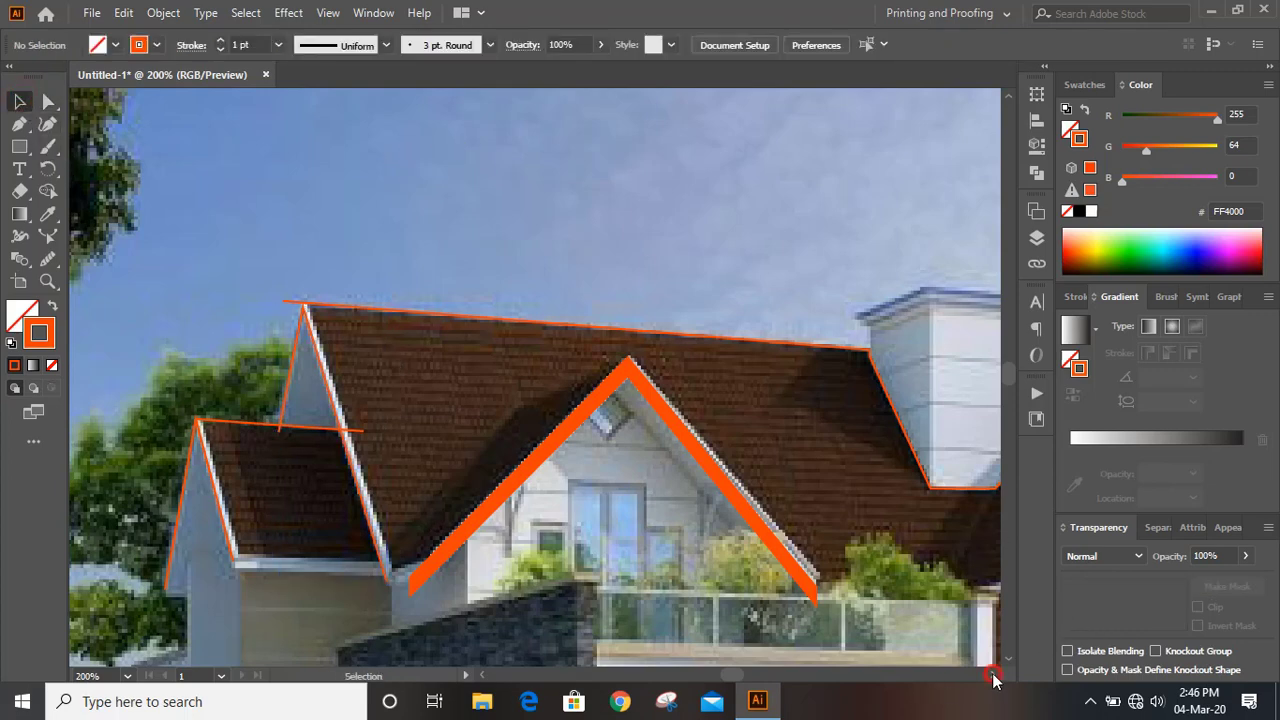
Trace the dark roof's lower edge with the Pen tool, from the chimney corner to the left eave
left_click_drag(993, 679, 993, 679)
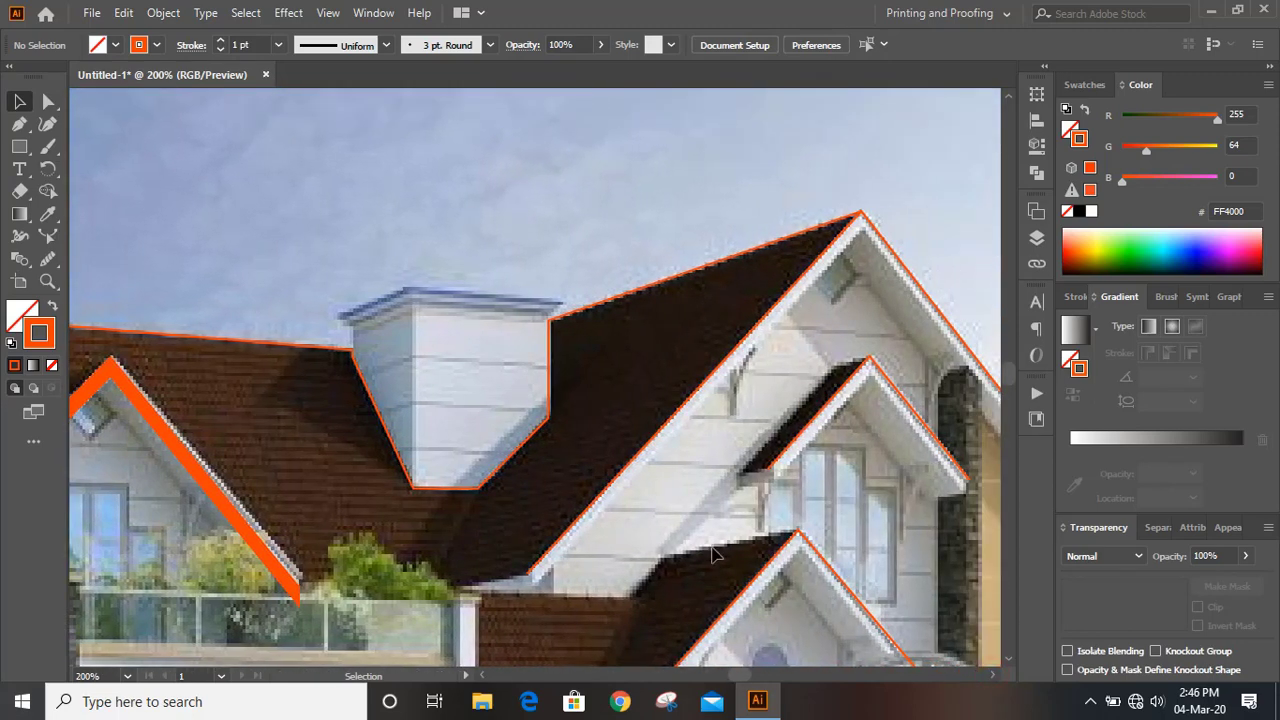
left_click(20, 124)
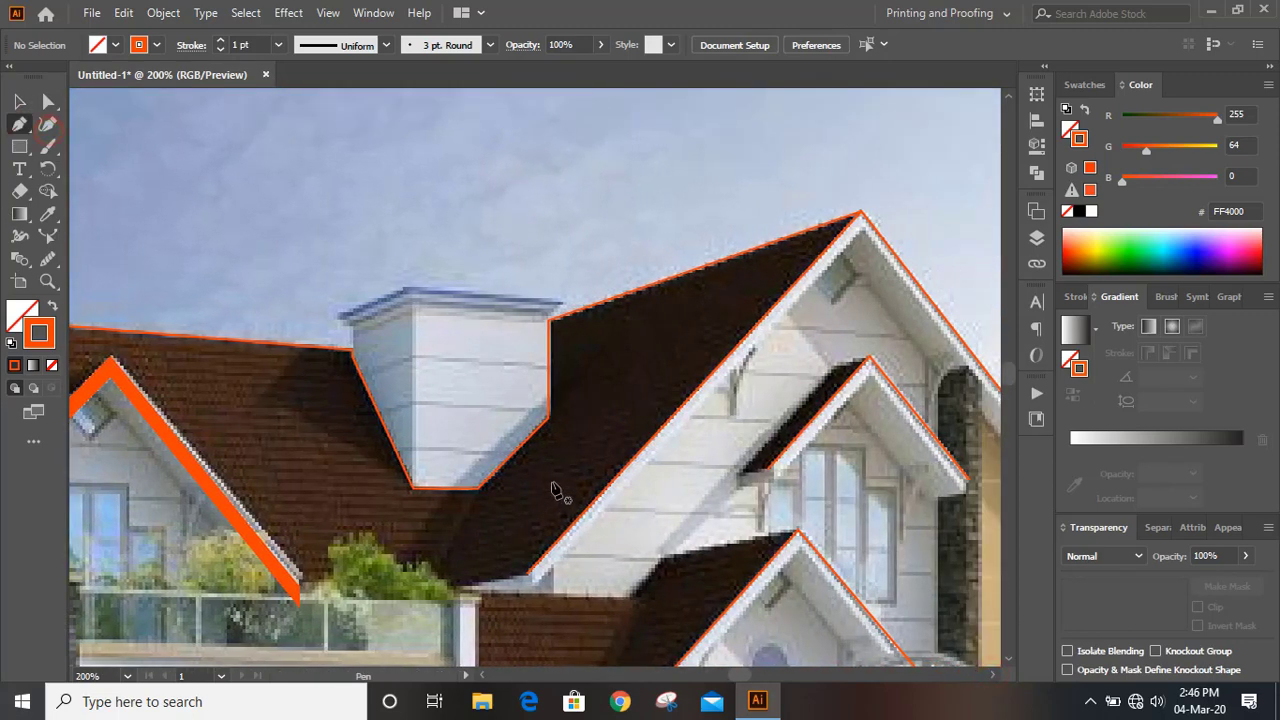
left_click(528, 576)
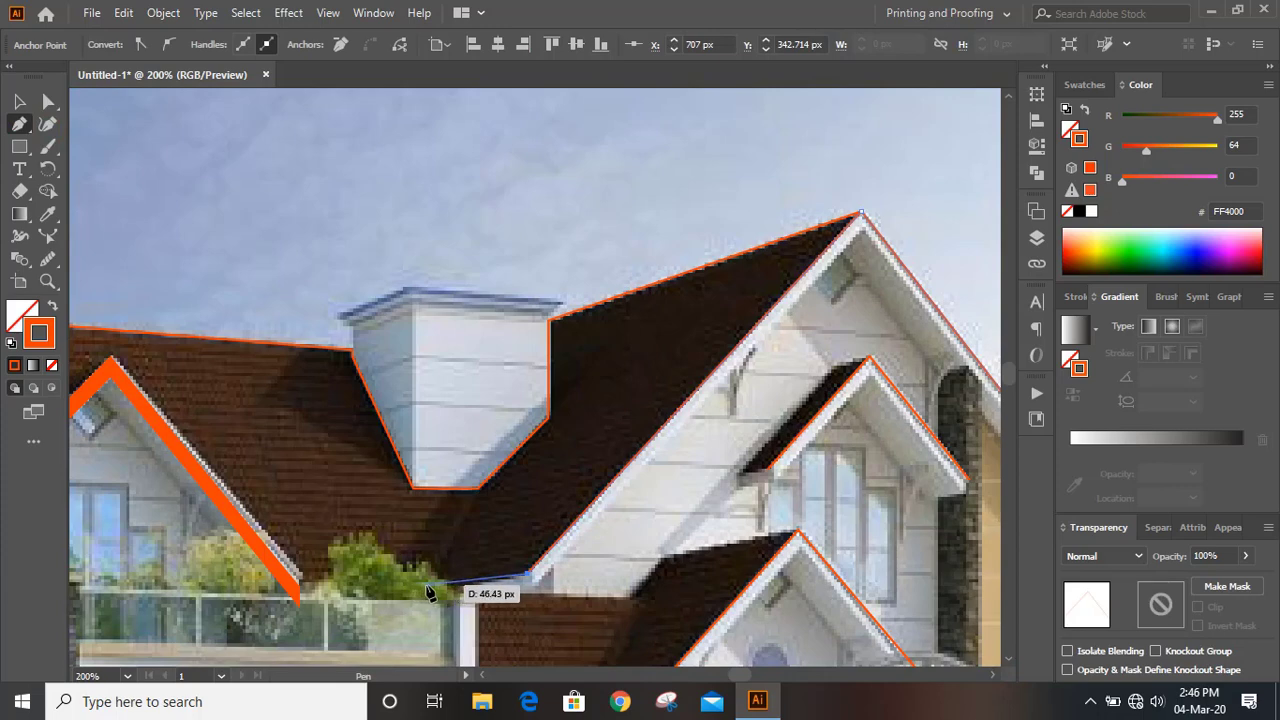
left_click(427, 585)
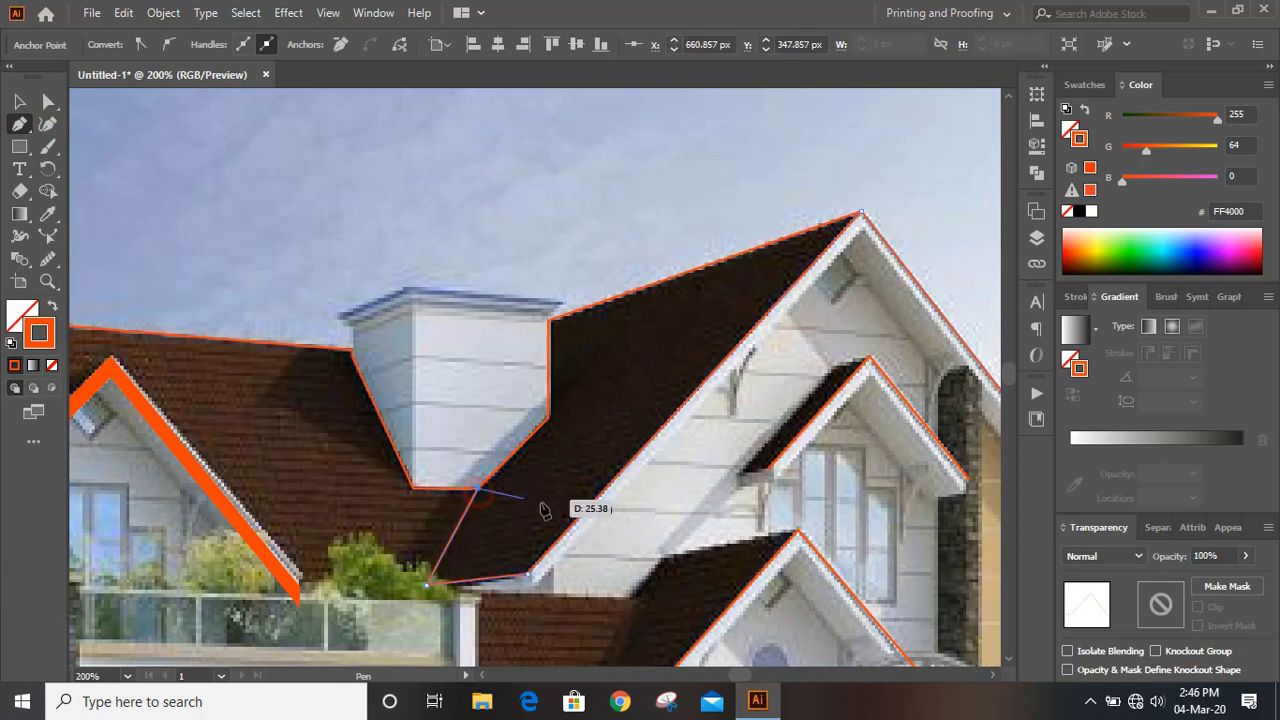
left_click(502, 427)
left_click(477, 488)
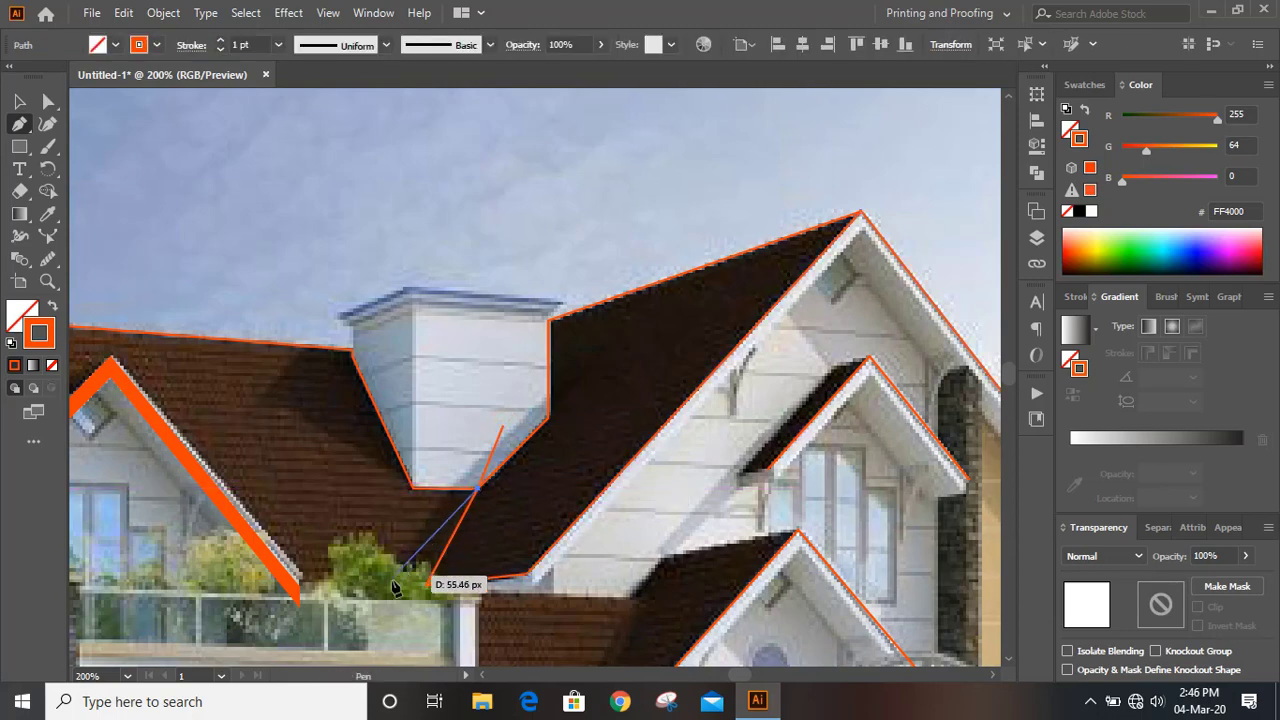
left_click(400, 581)
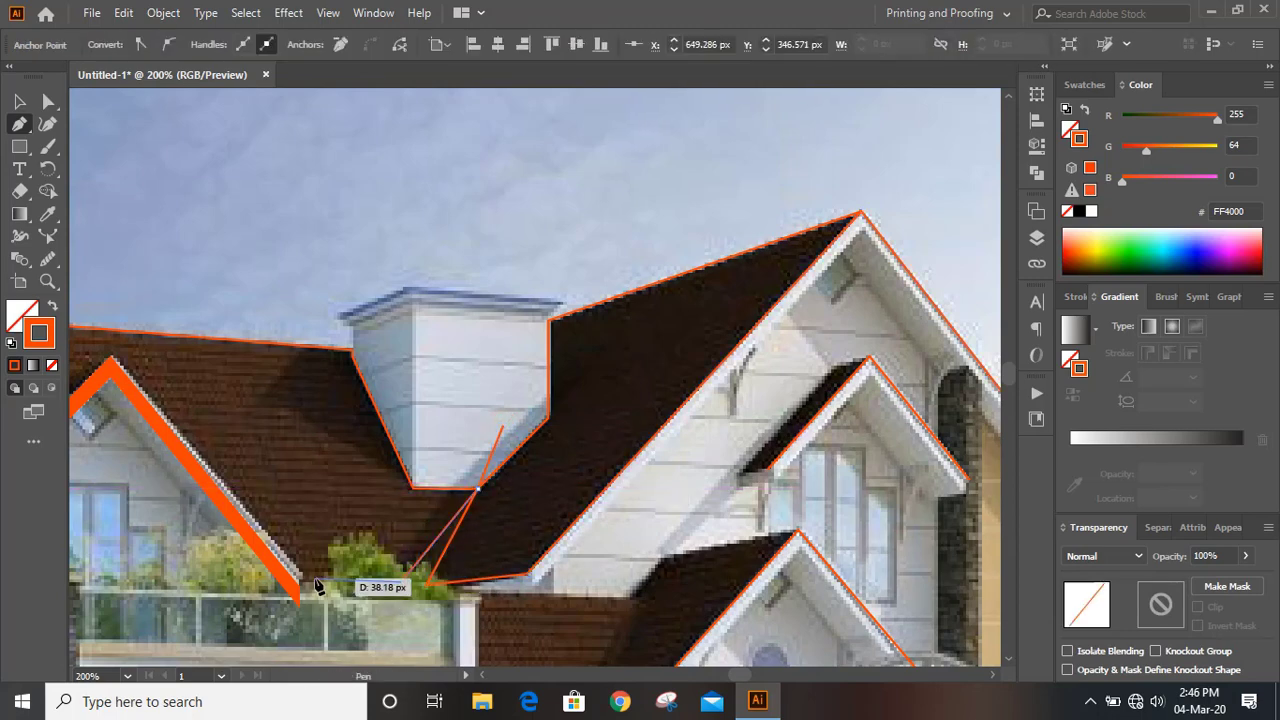
left_click(258, 578)
key("Escape")
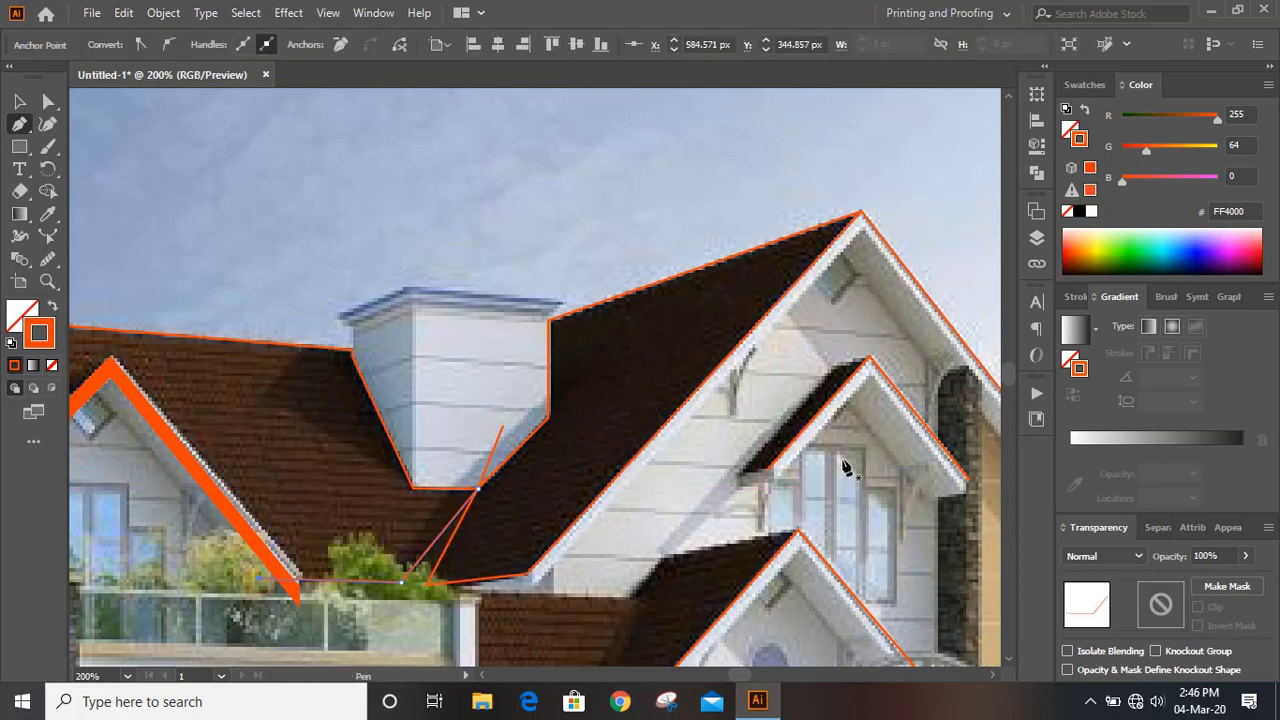
Outline the inner gable's roof from its lower-right corner up to the apex and back
left_click(992, 676)
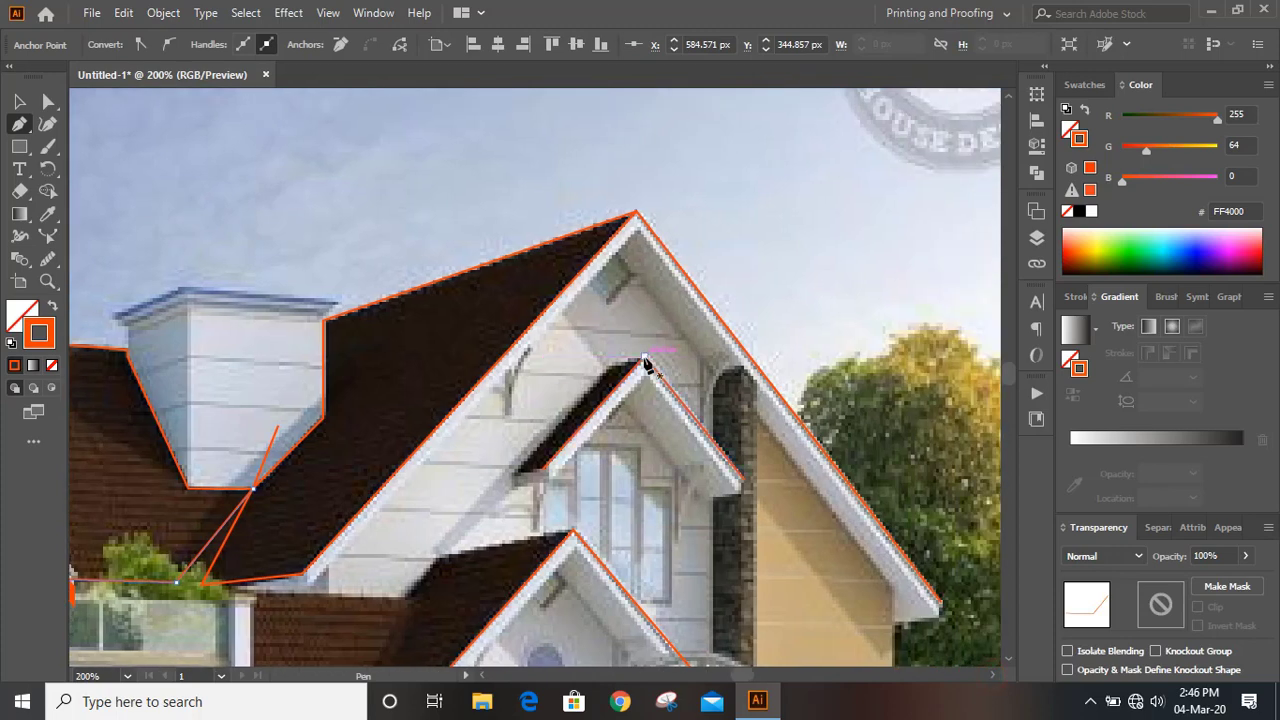
left_click(511, 474)
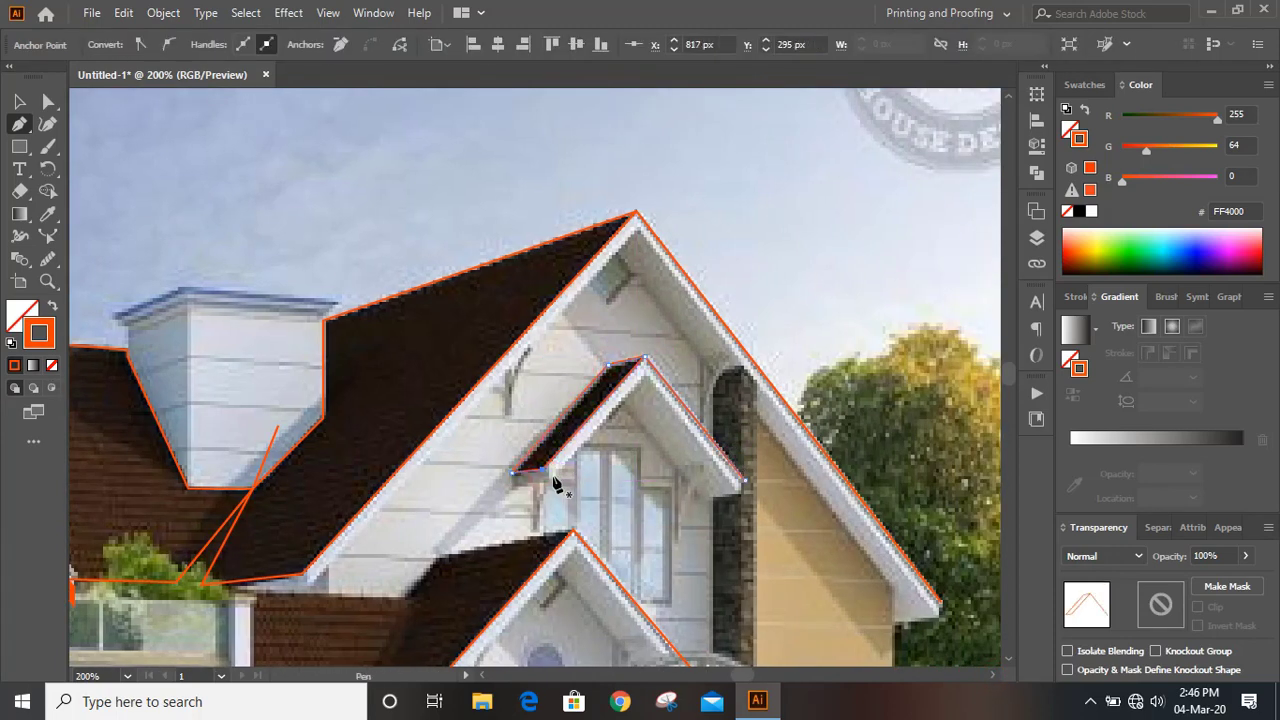
left_click(741, 482)
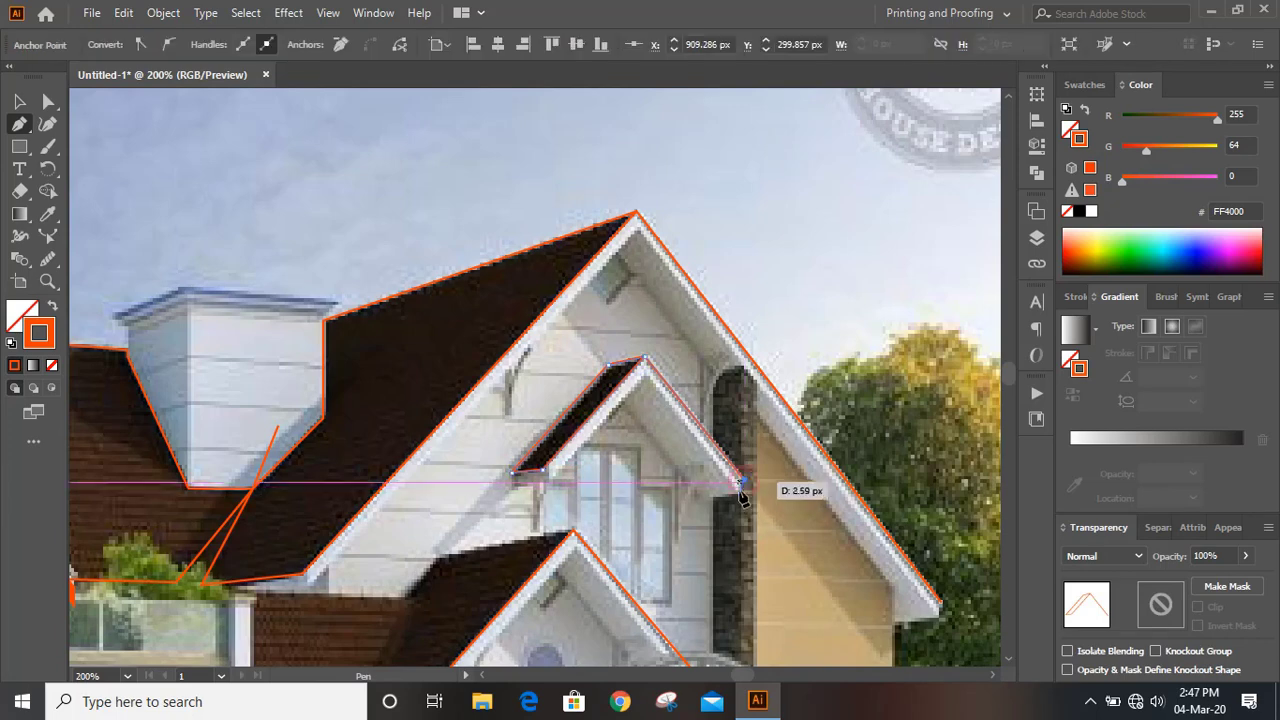
left_click(650, 384)
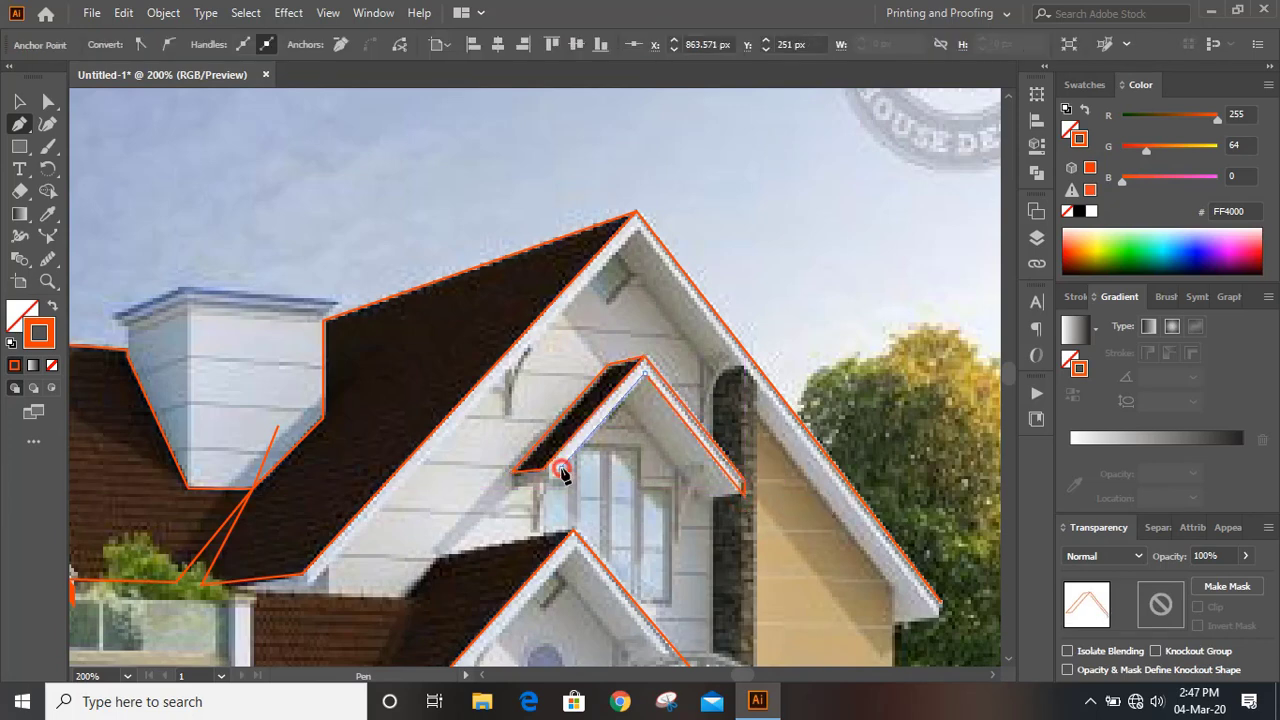
left_click(558, 468)
left_click(465, 481)
key("v")
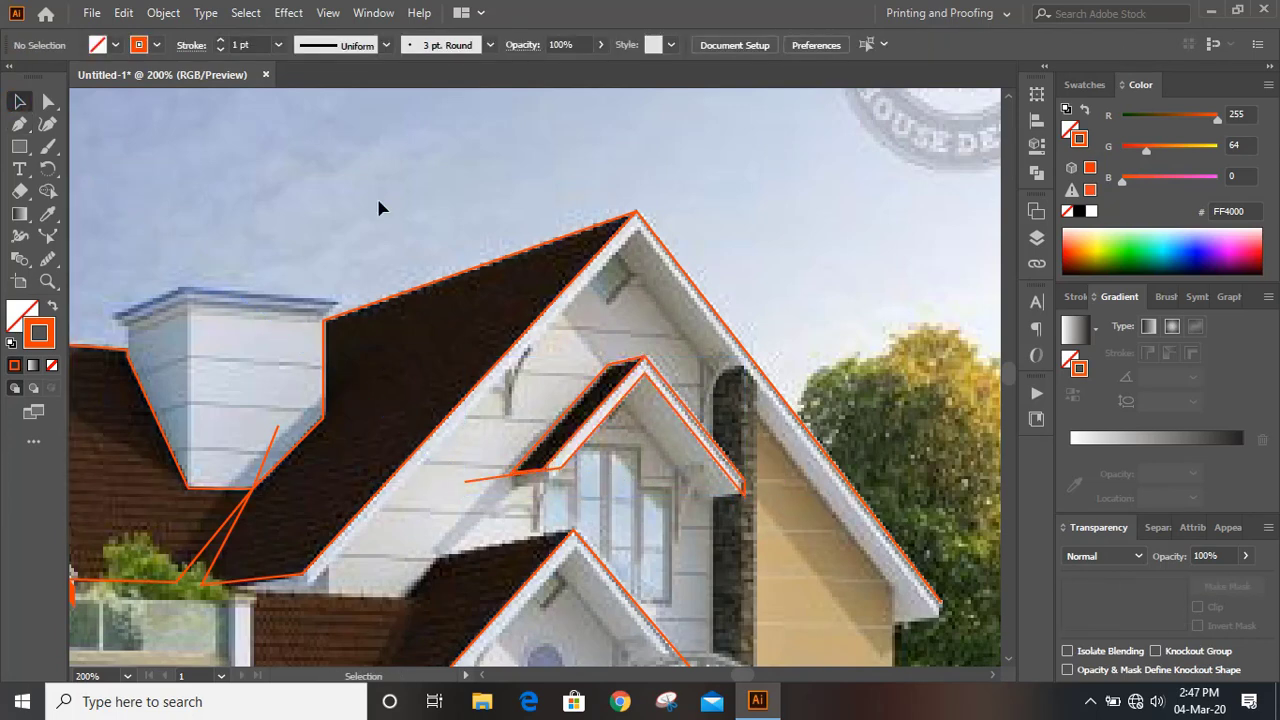
Trace the lower gable's roof edges from its apex down to the eave, then deselect
scroll(451, 229, "down", 6)
key("p")
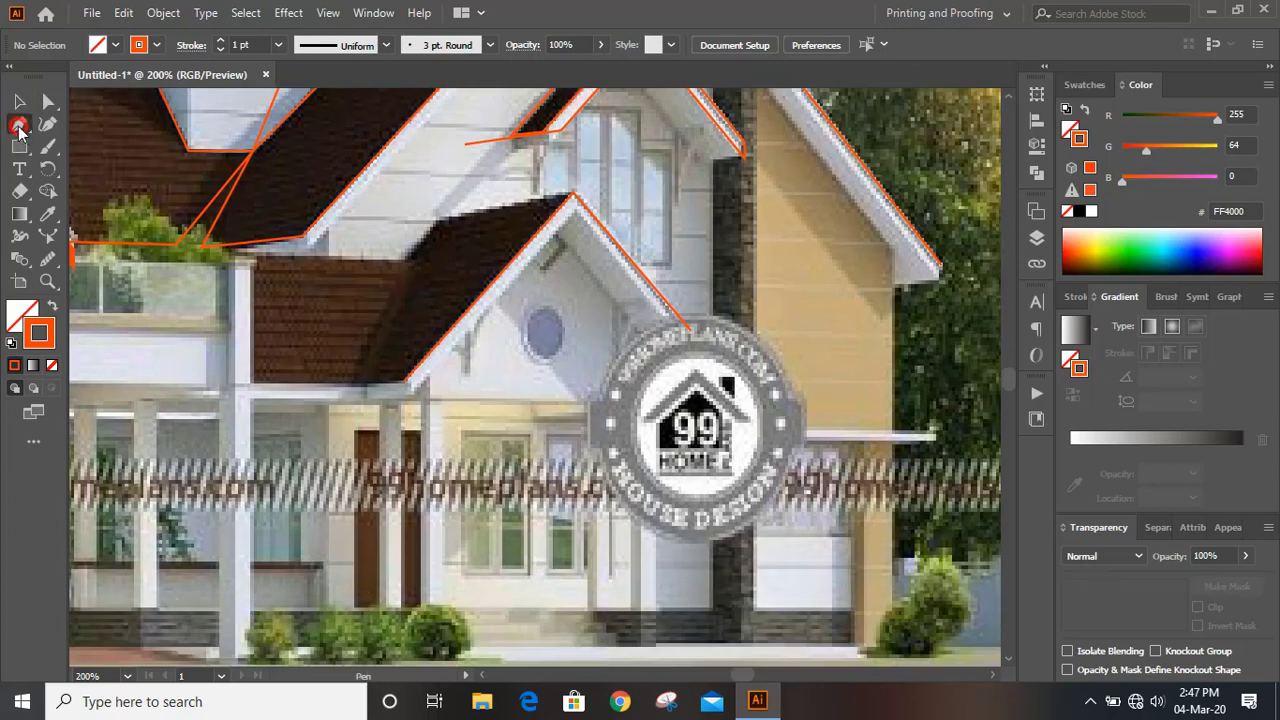
left_click(573, 196)
left_click(433, 220)
left_click(350, 385)
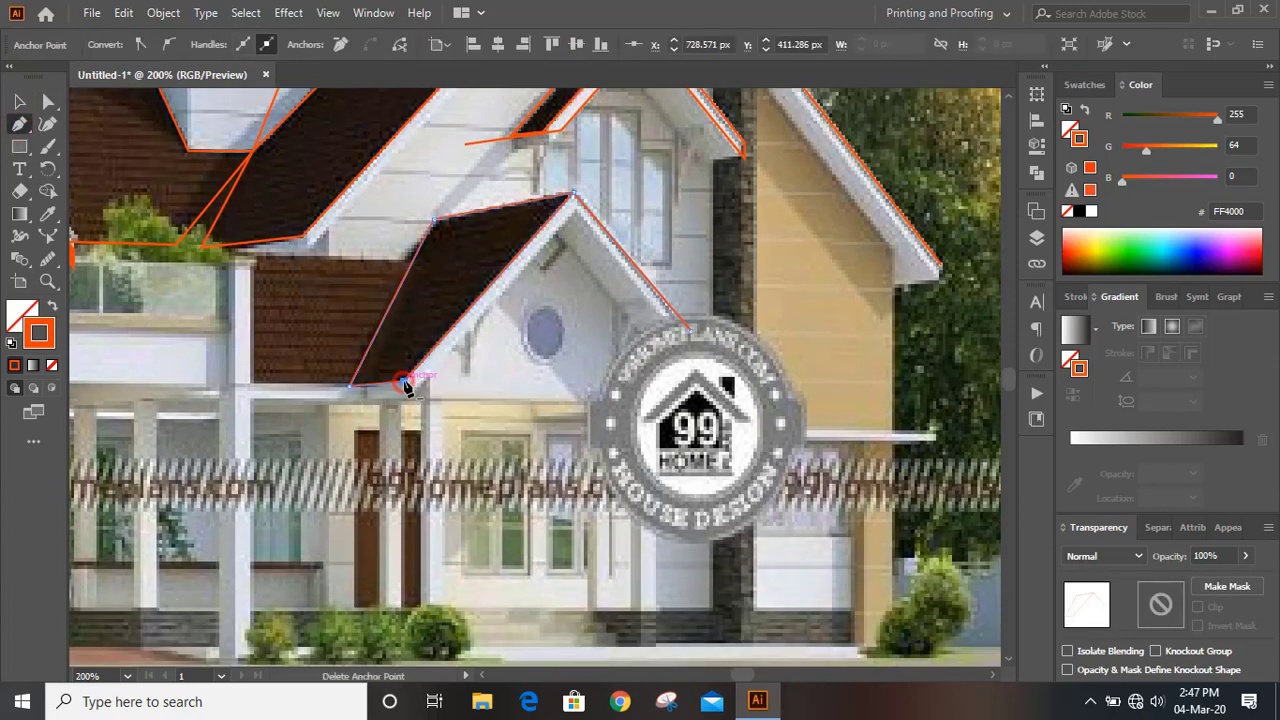
left_click(573, 196)
left_click(573, 197)
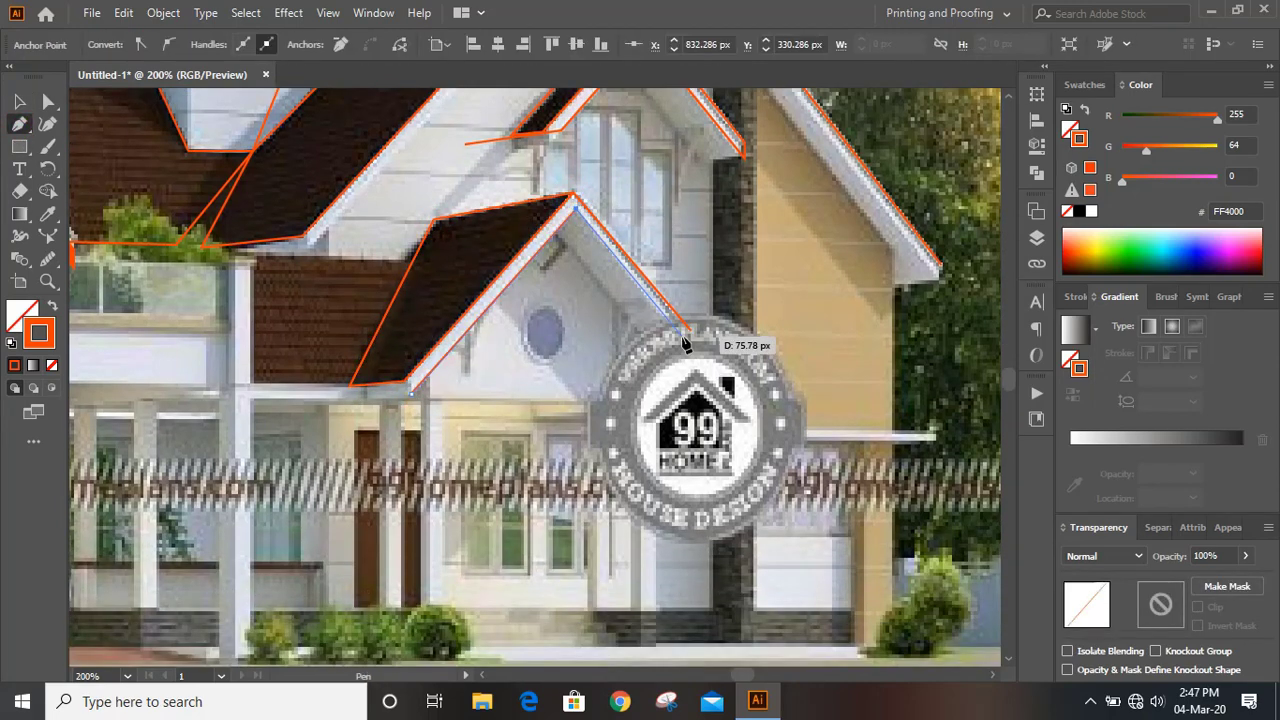
left_click(688, 328)
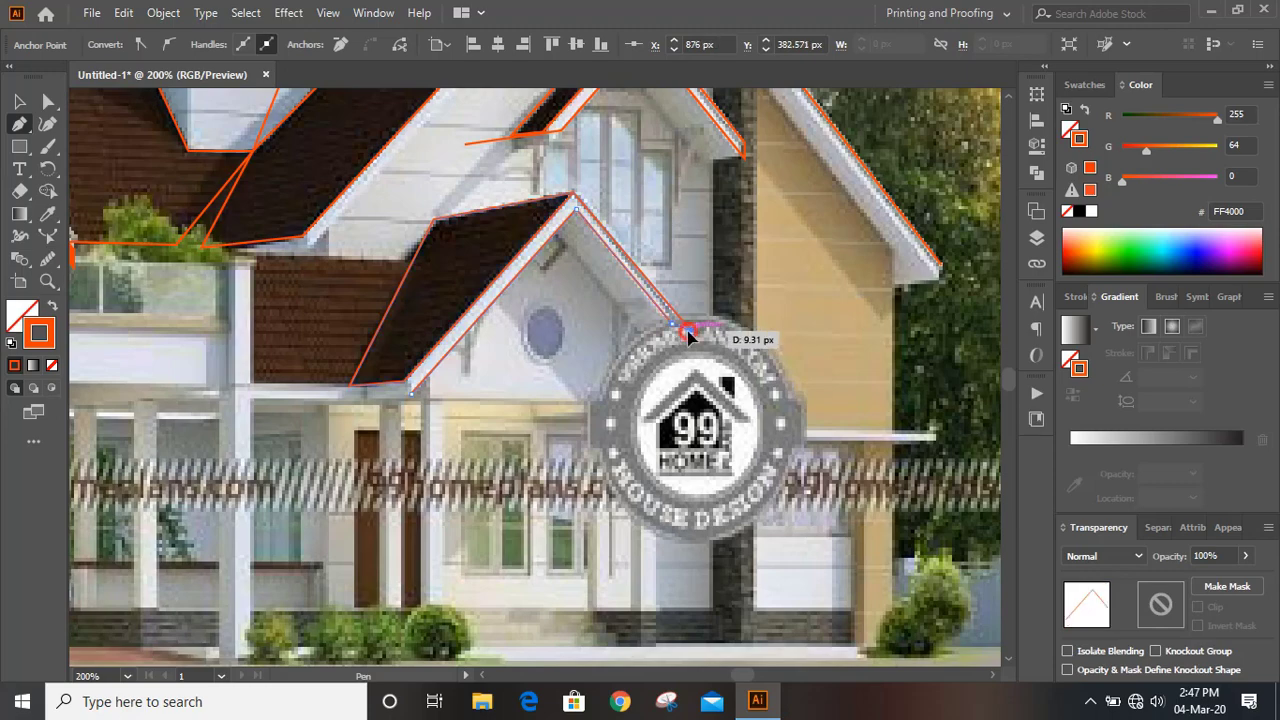
left_click(408, 384)
key("v")
key("ctrl+shift+a")
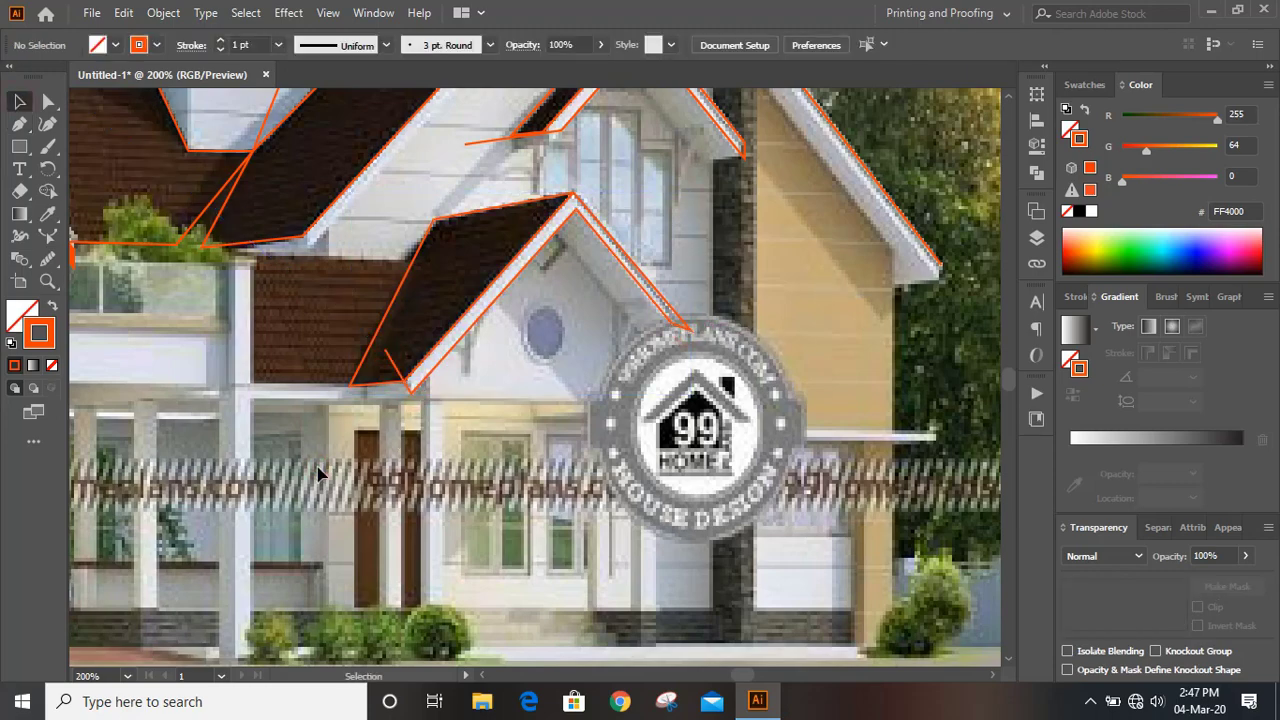
Extend the gable edge down to the eave and trace a short eave line along it
key("ctrl+1")
scroll(57, 286, "up", 5)
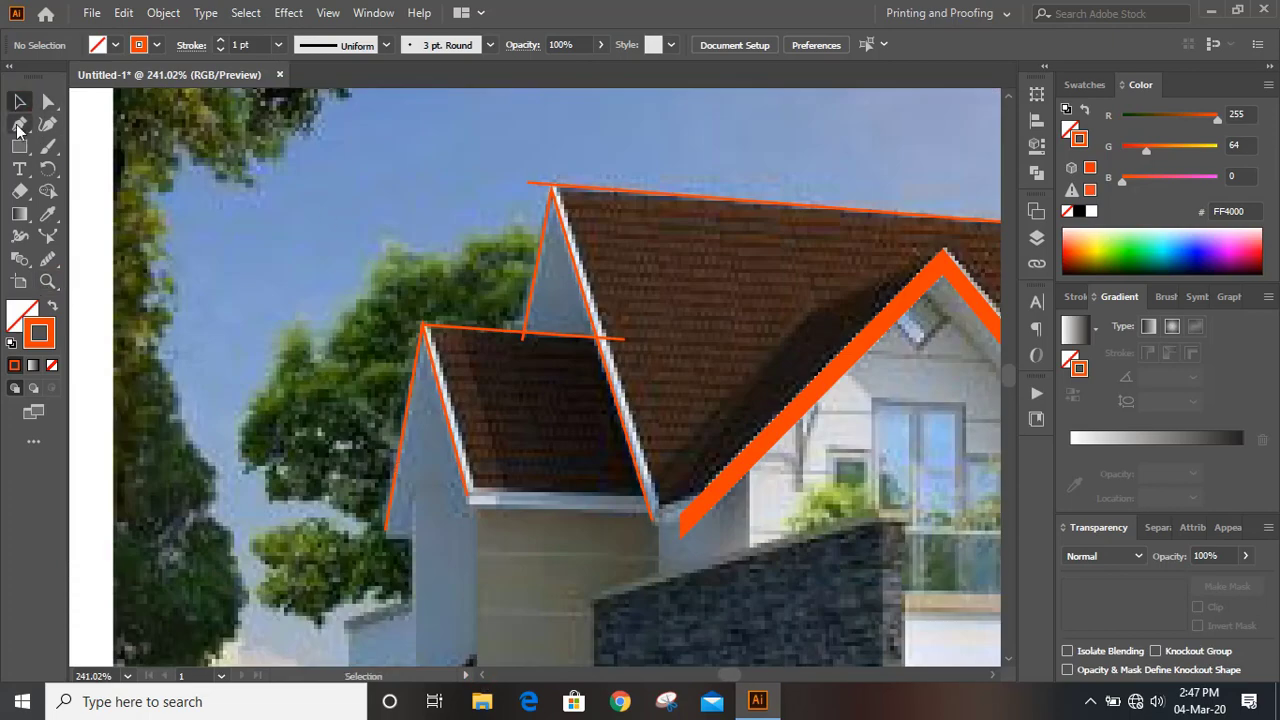
left_click(19, 123)
left_click(674, 537)
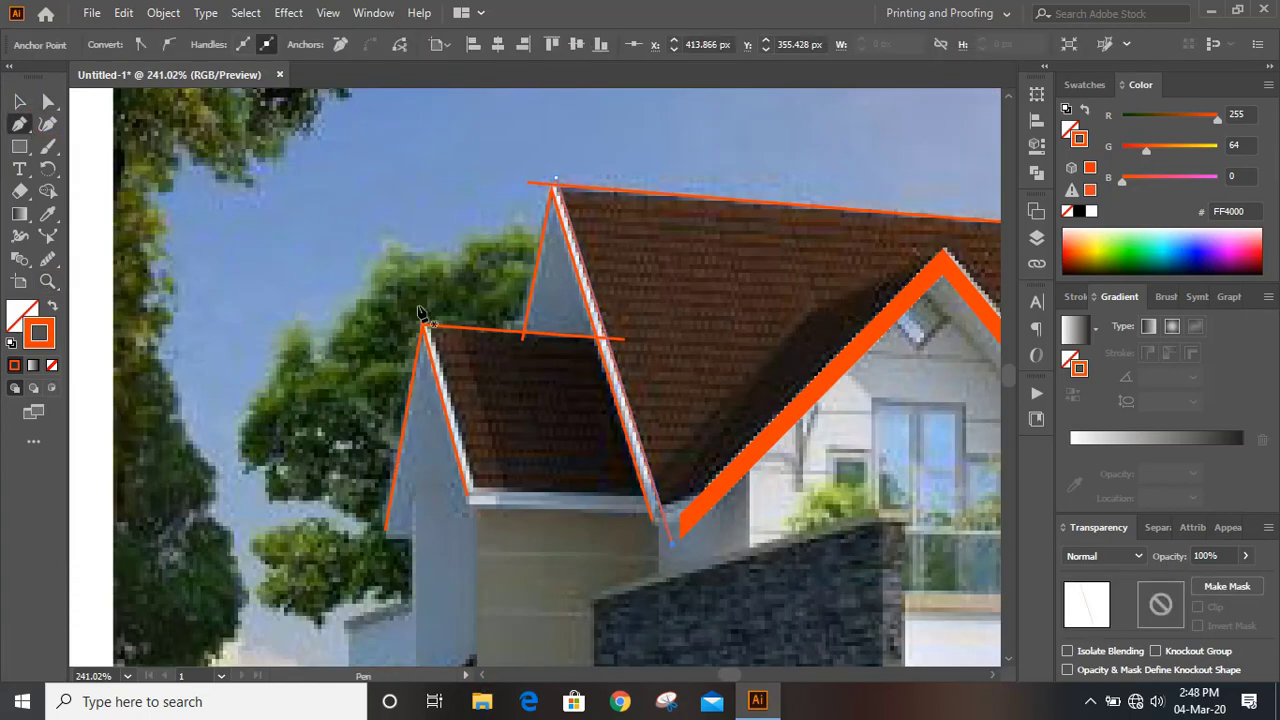
left_click(492, 542)
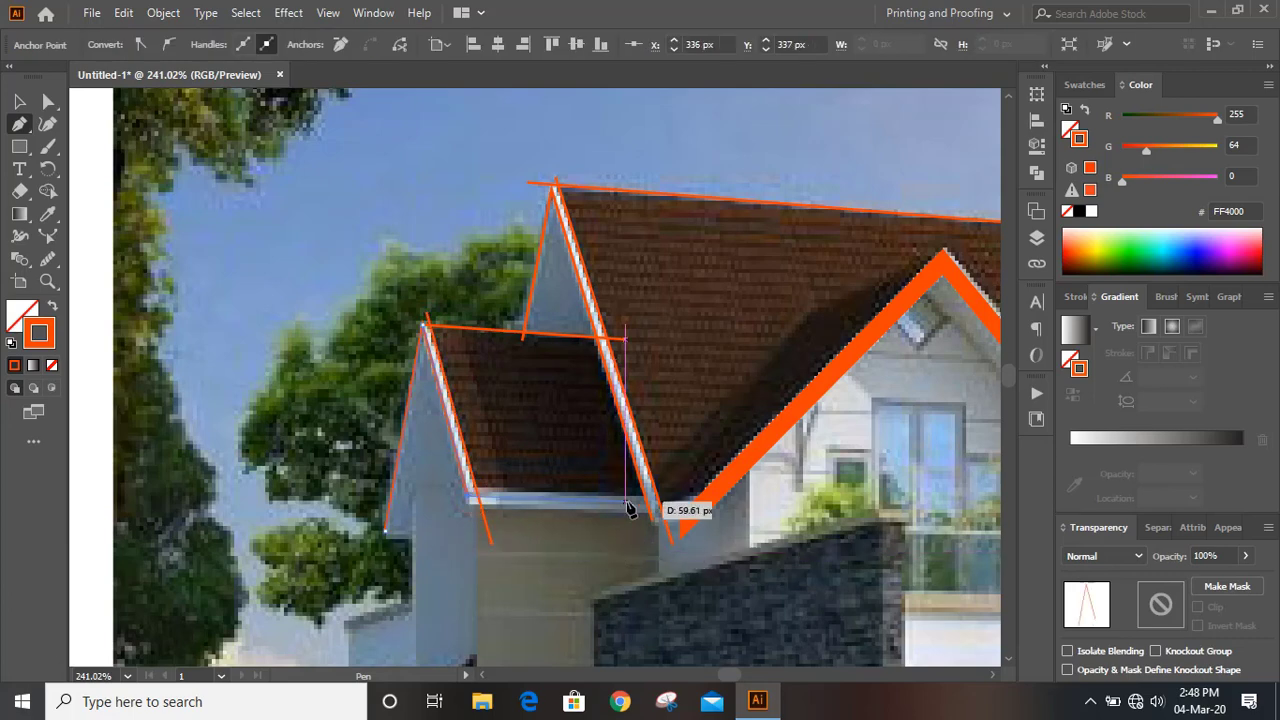
left_click(674, 498)
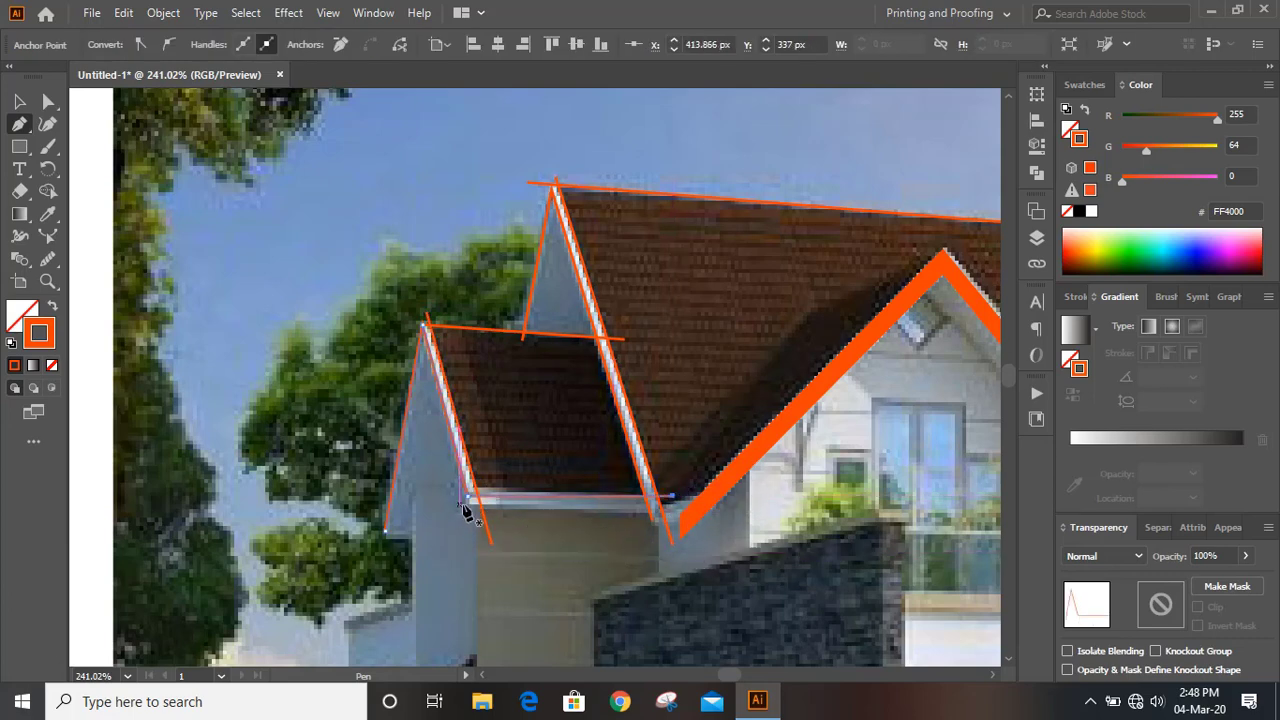
left_click(677, 514)
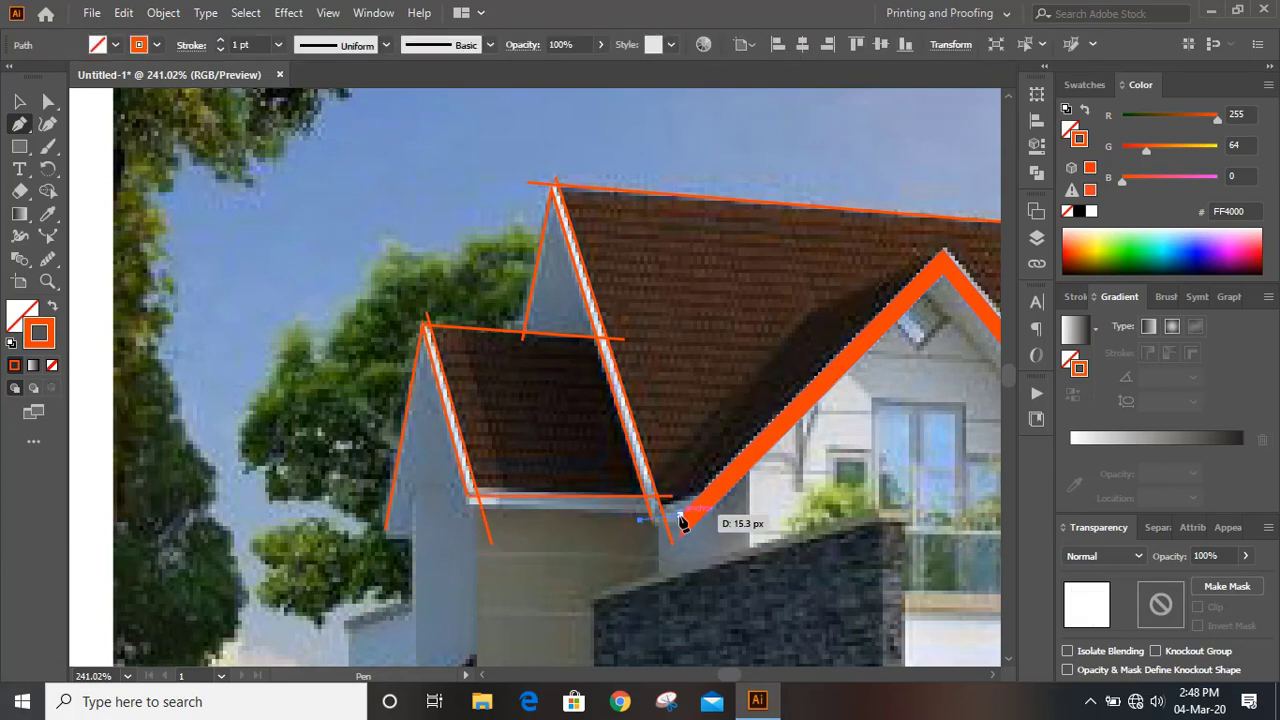
left_click(626, 515)
key("v")
left_click(358, 248)
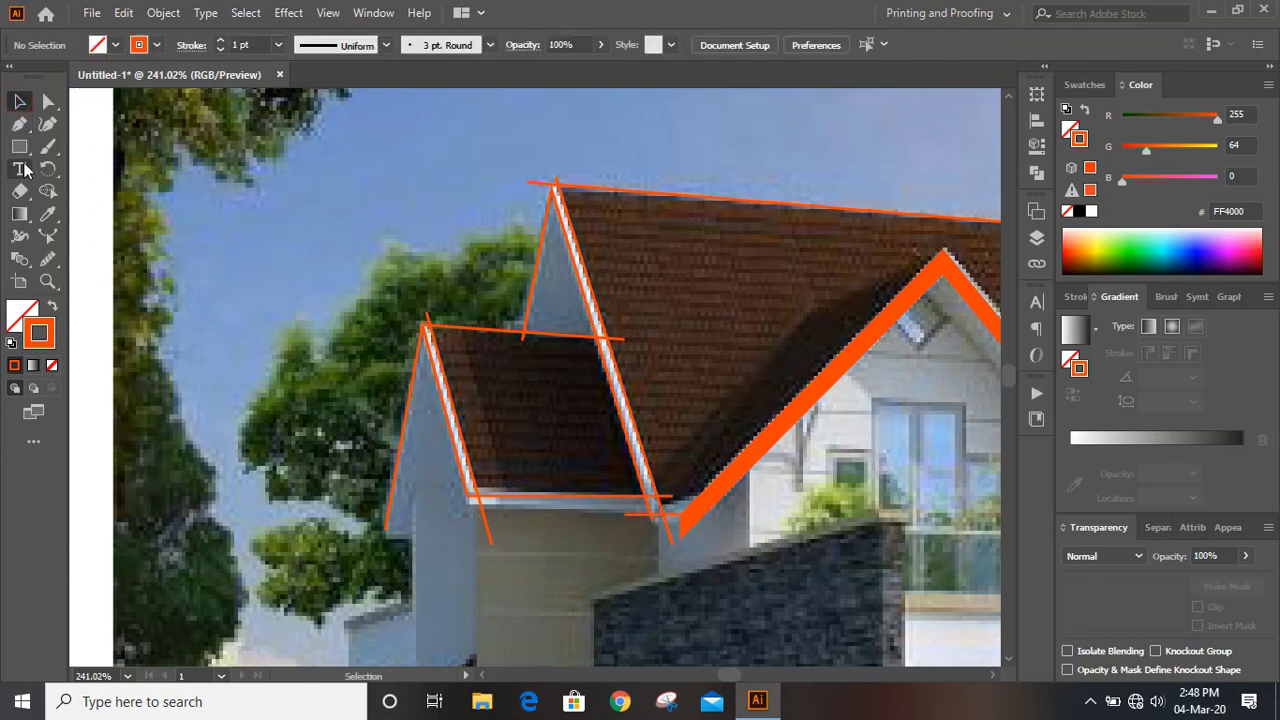
Draw a line from the tall gable's peak down to its left eave and deselect
key("p")
left_click(535, 345)
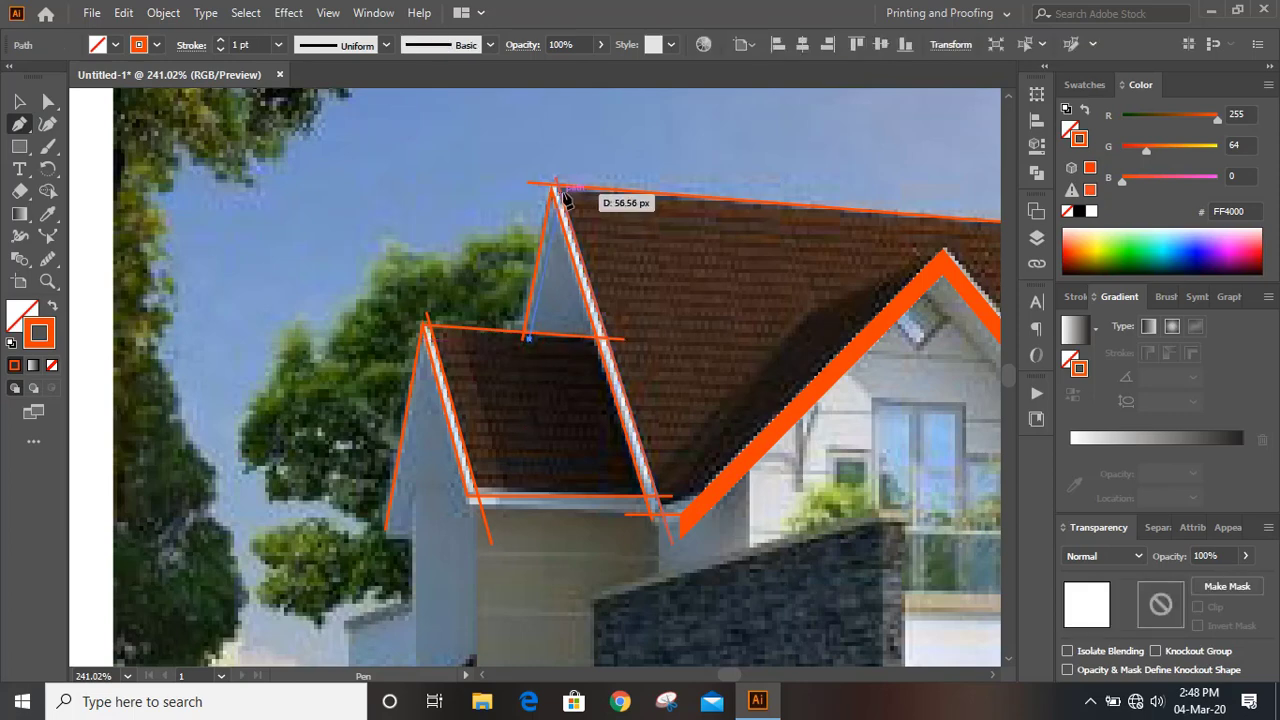
left_click(574, 152)
key("v")
mouse_move(498, 276)
left_mouse_down()
mouse_move(487, 313)
mouse_move(418, 400)
left_mouse_up()
key("p")
left_click(400, 528)
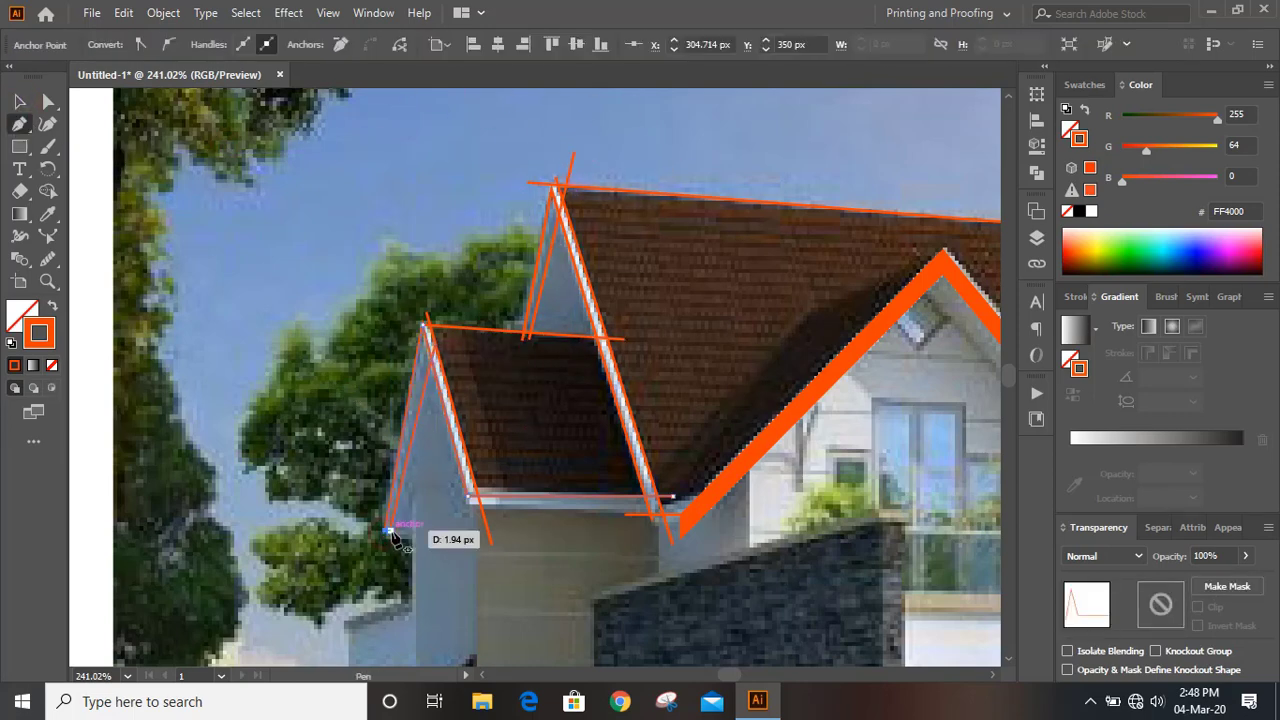
key("v")
left_click(345, 290)
left_click(995, 678)
scroll(995, 678, "right", 10)
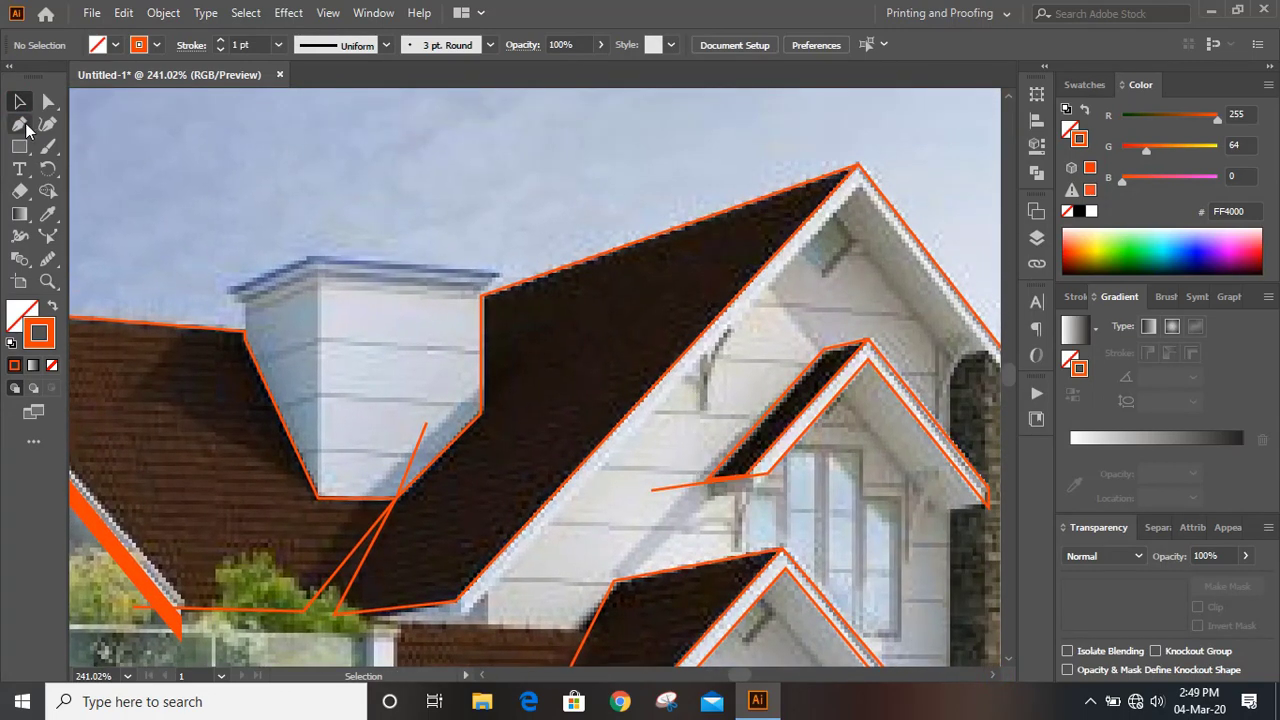
Outline the dormer with a Pen path around its top, sides and bottom corners
left_click(20, 123)
left_click(231, 292)
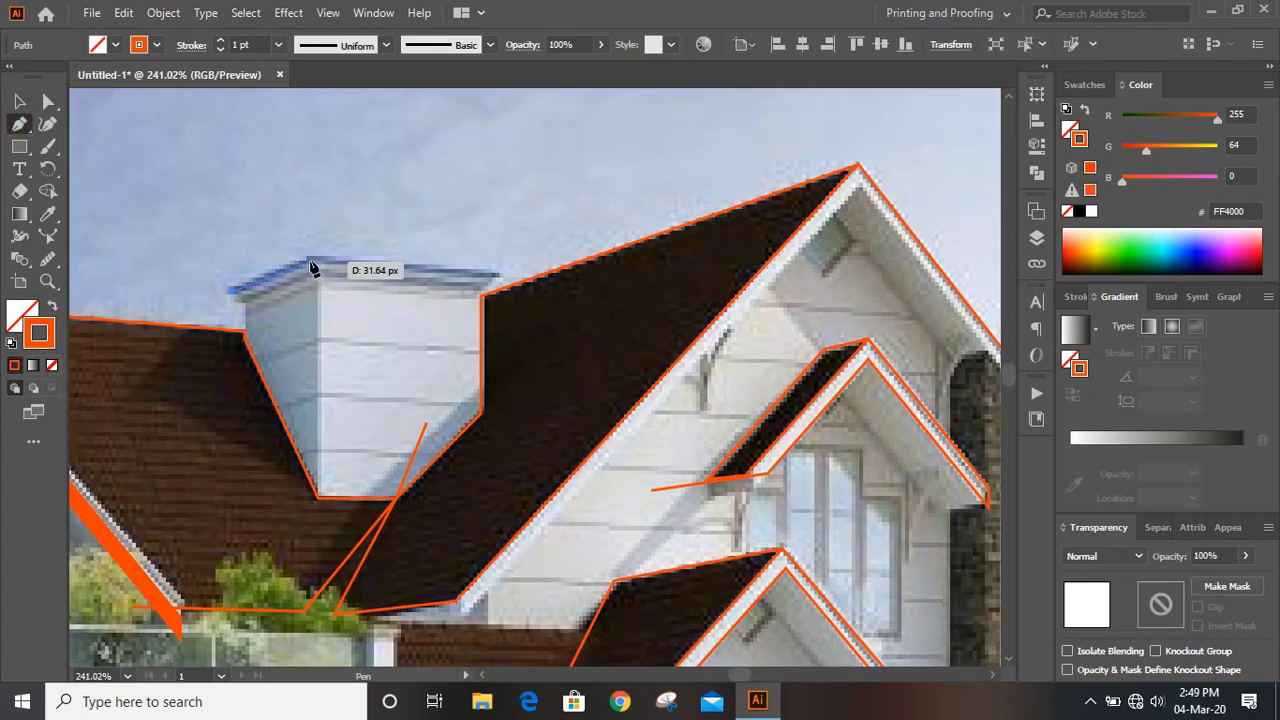
left_click(319, 262)
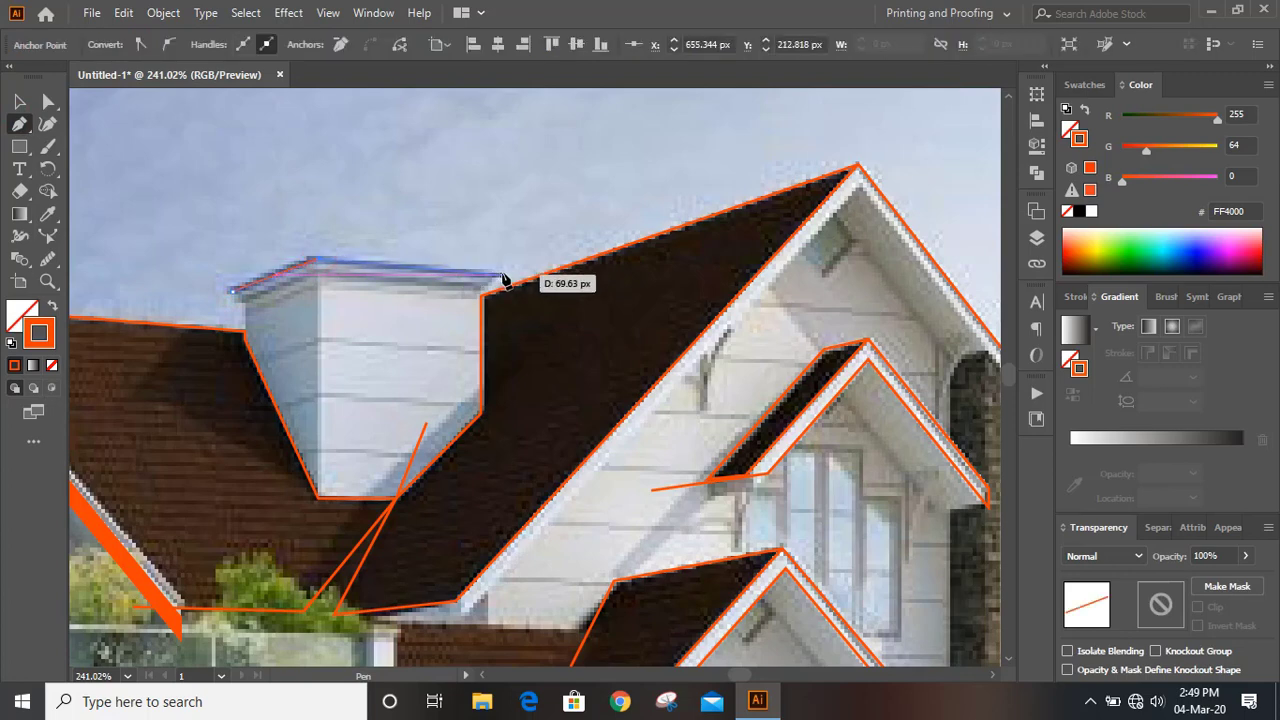
left_click(501, 274)
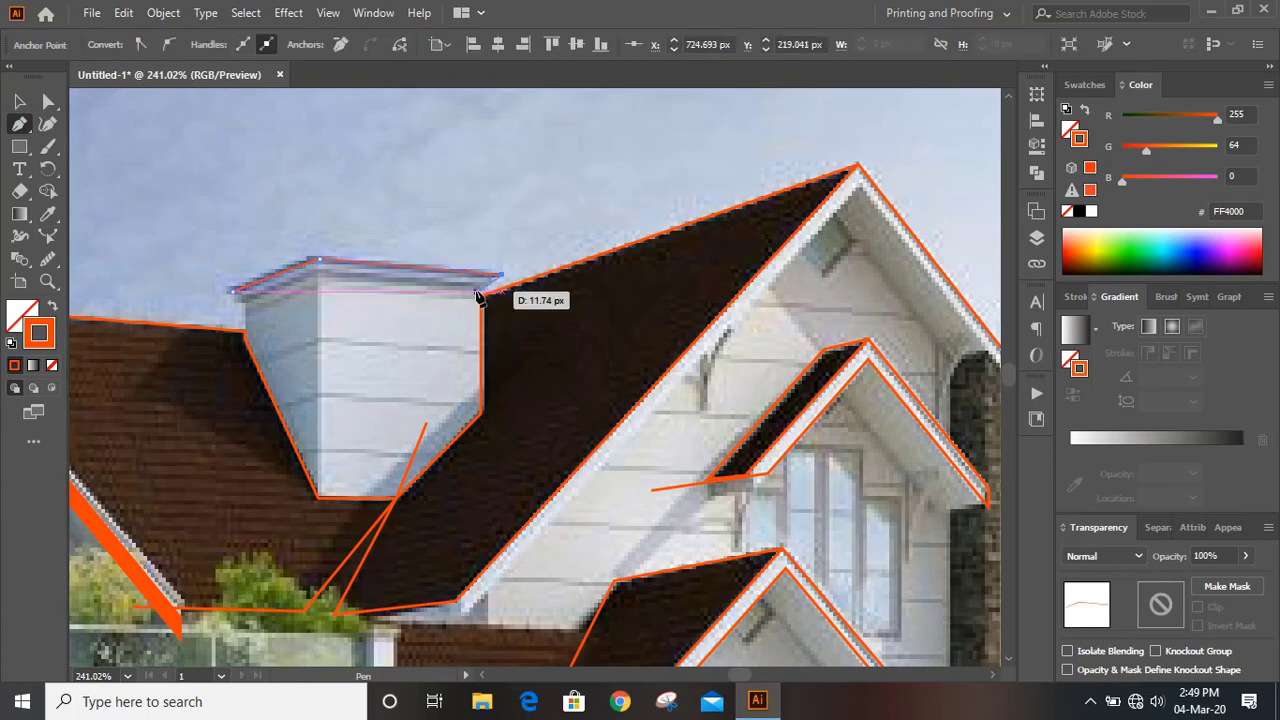
left_click(474, 293)
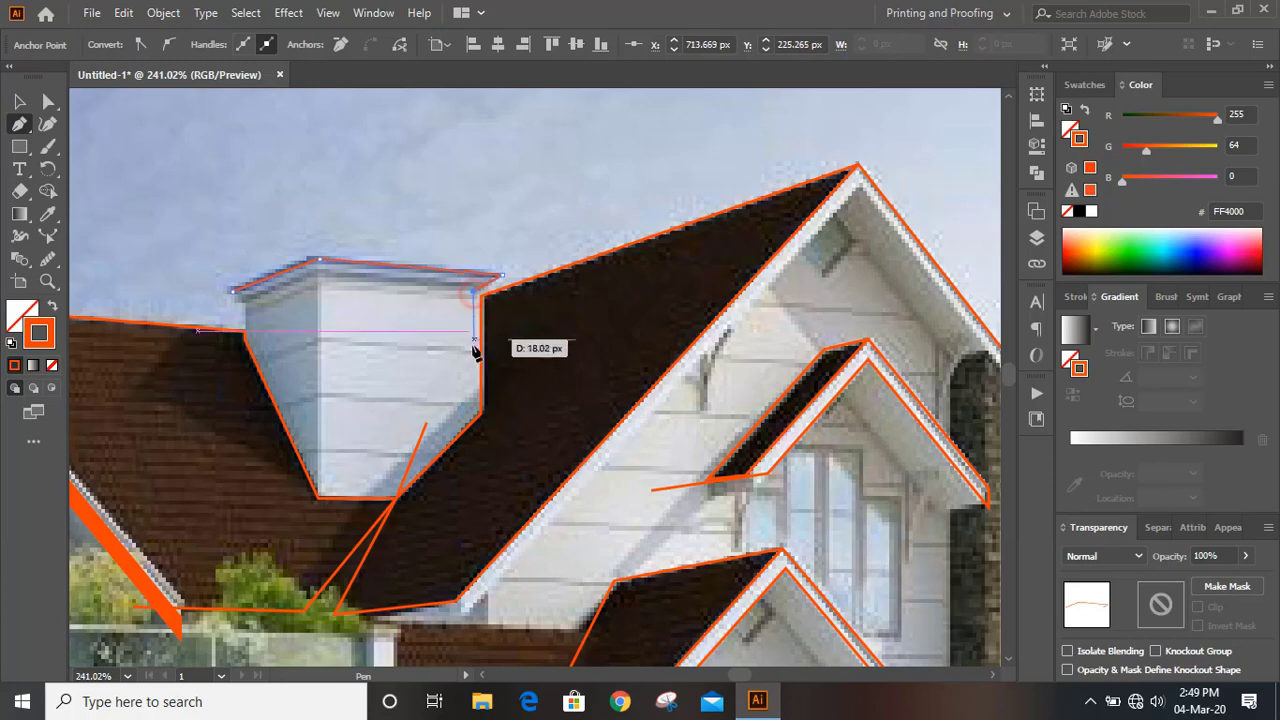
left_click(471, 410)
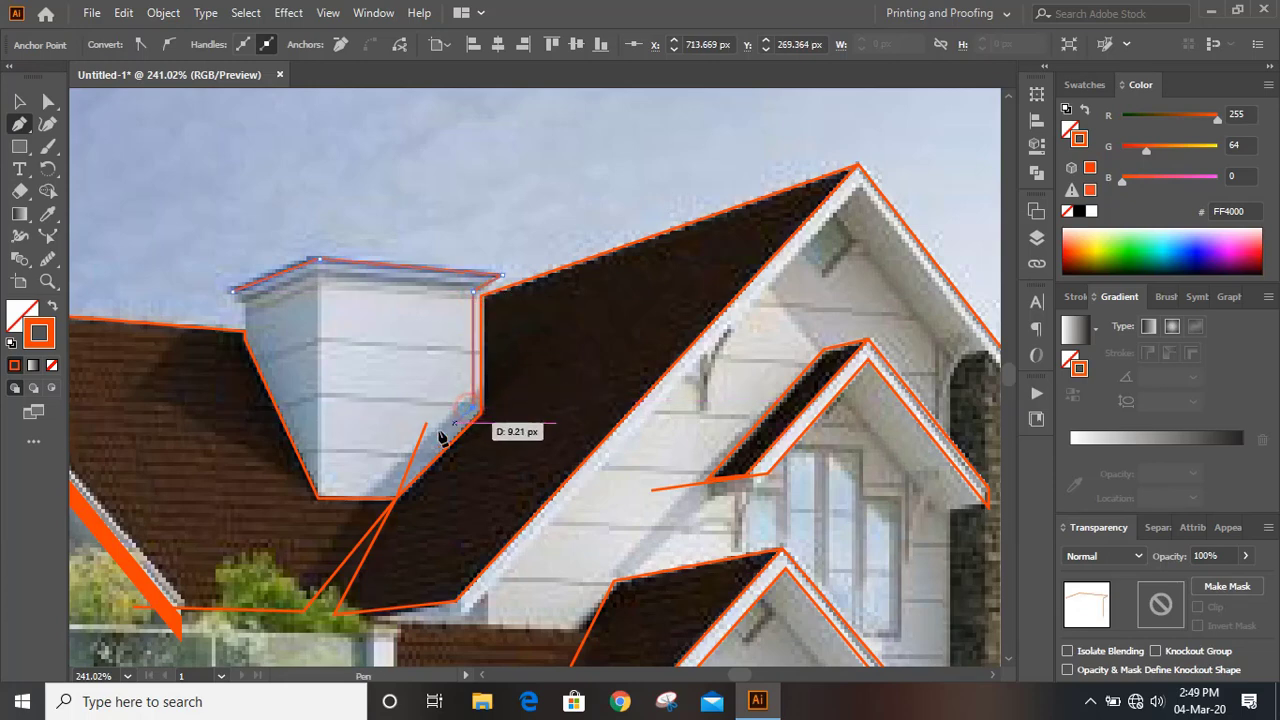
left_click(397, 492)
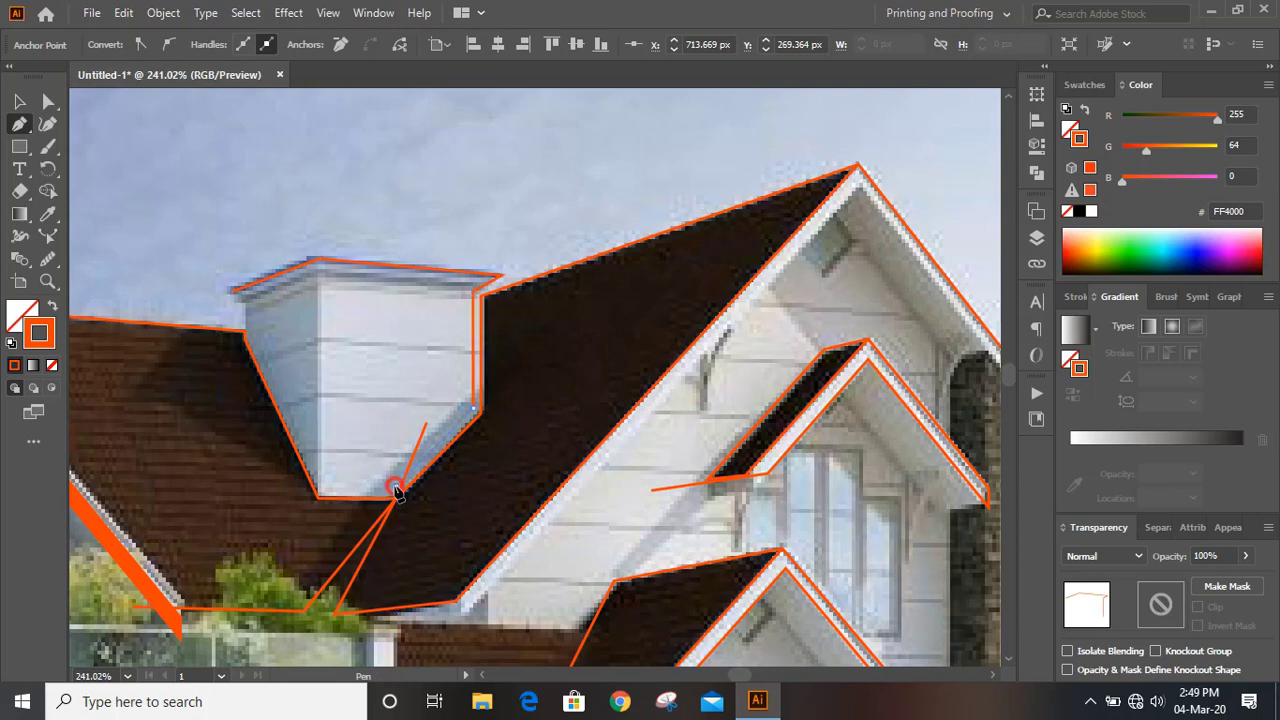
left_click(327, 485)
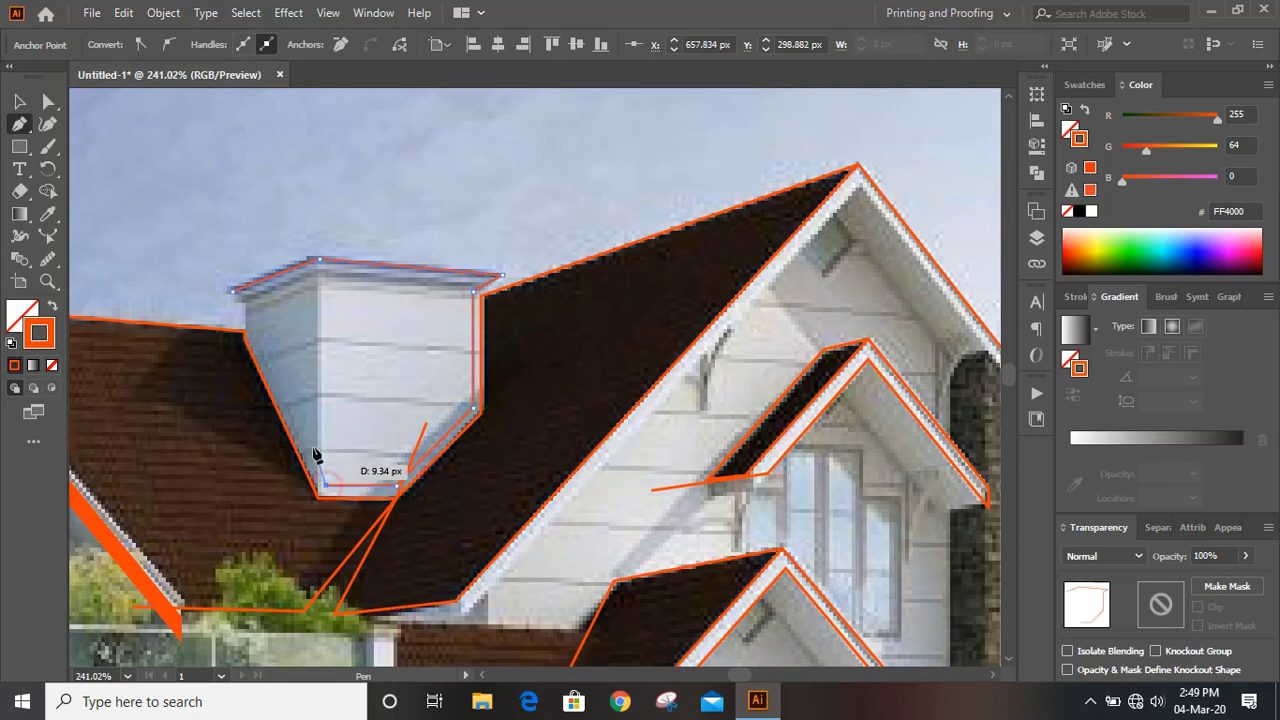
left_click(257, 345)
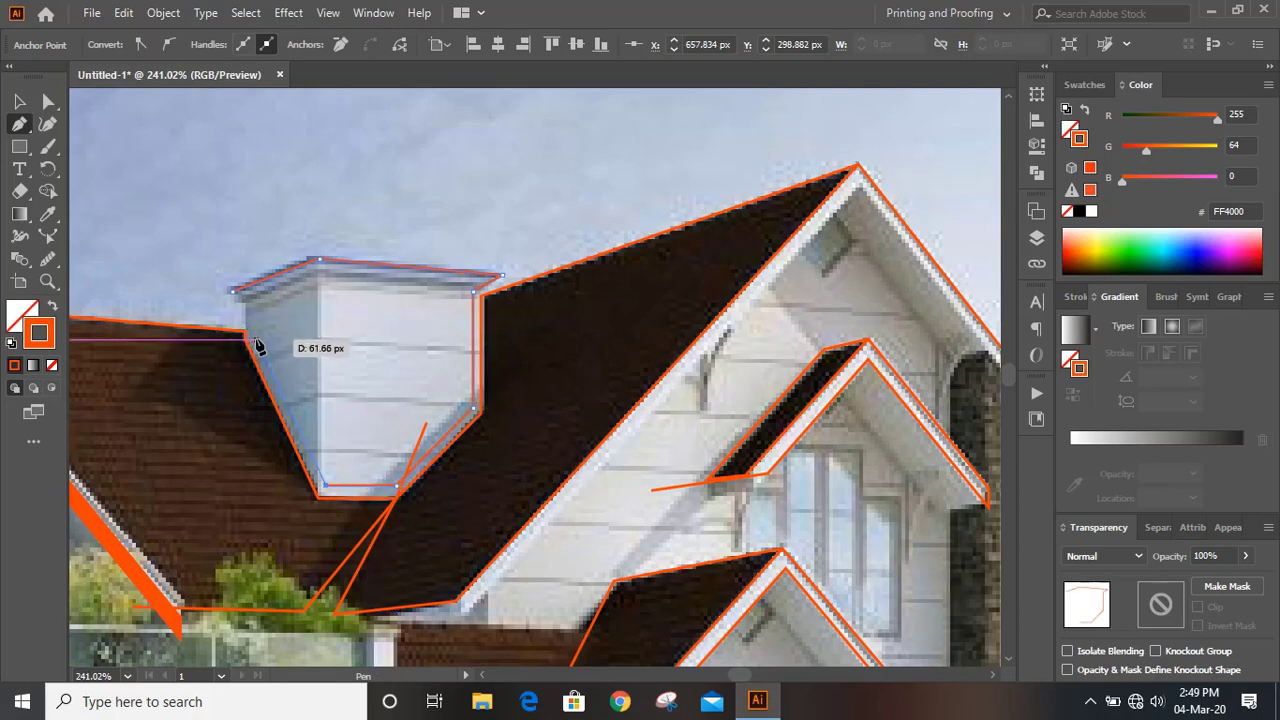
left_click(256, 254)
key("v")
left_click(279, 118)
Continue the main roof path to the right gable's lower eave, then zoom out and select all outlines
key("p")
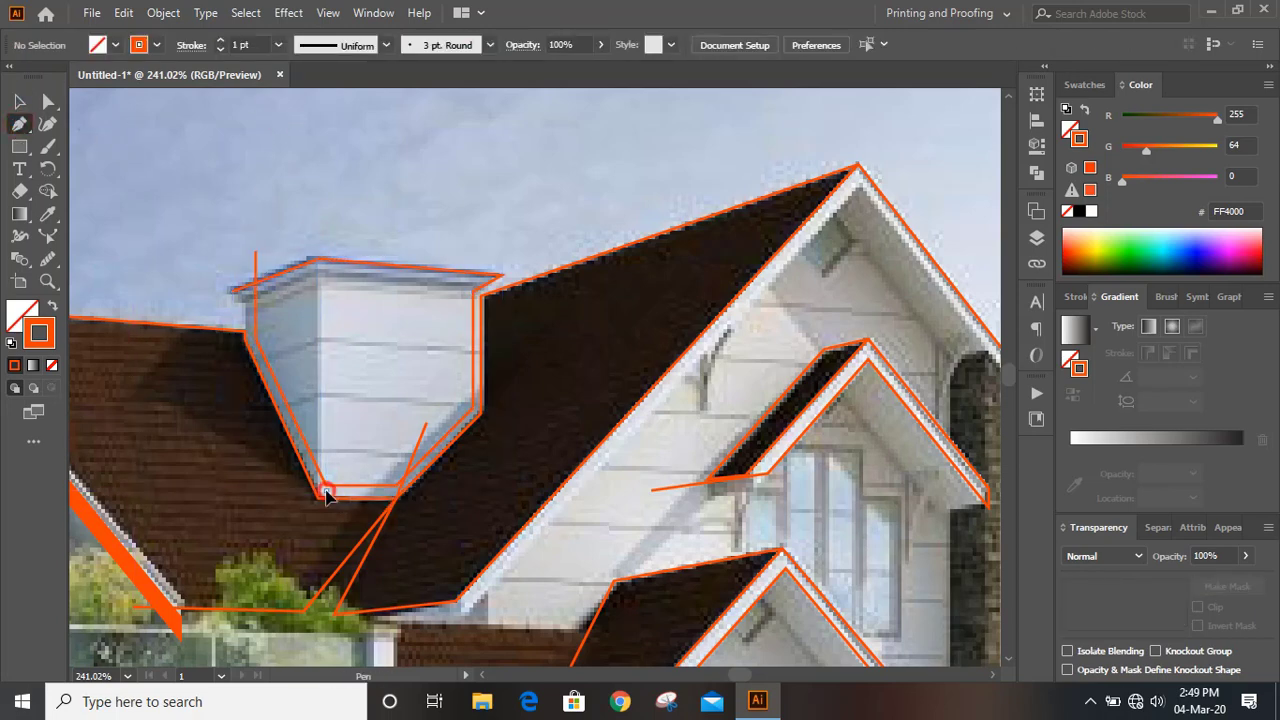
left_click(329, 217)
key("v")
key("ctrl+minus")
key("ctrl+minus")
left_click_drag(630, 287, 631, 304)
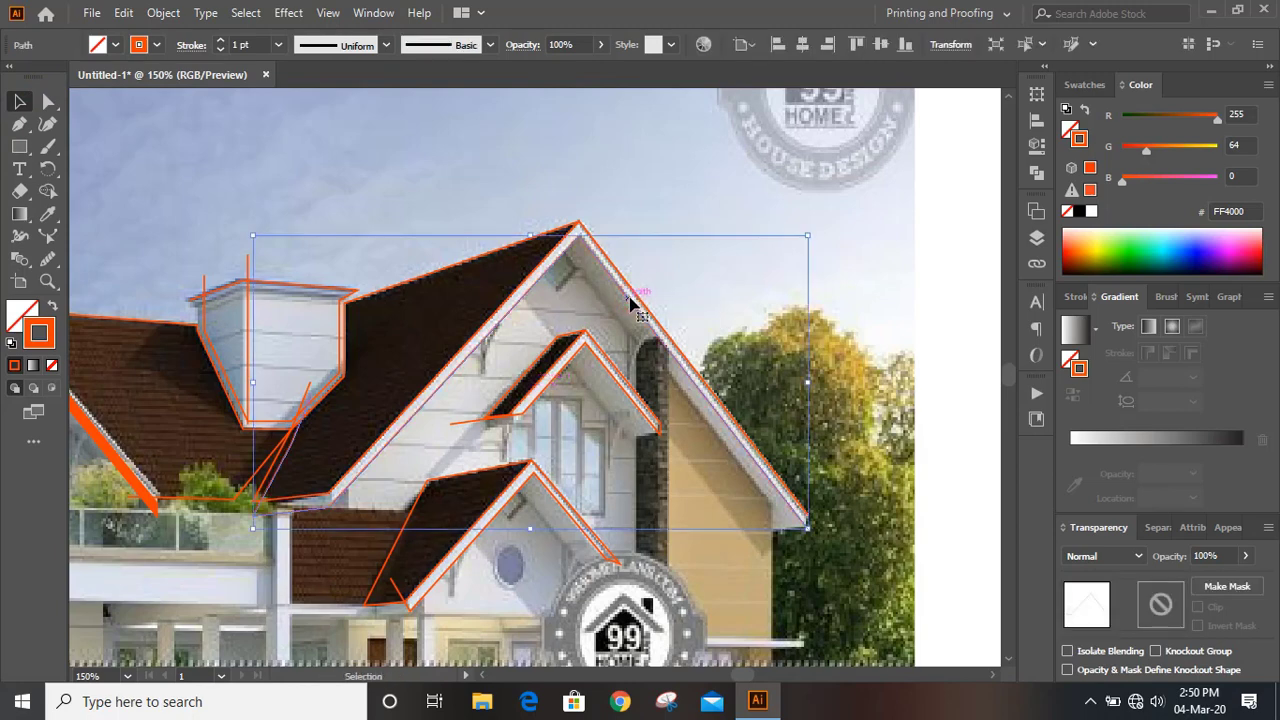
left_click(849, 374)
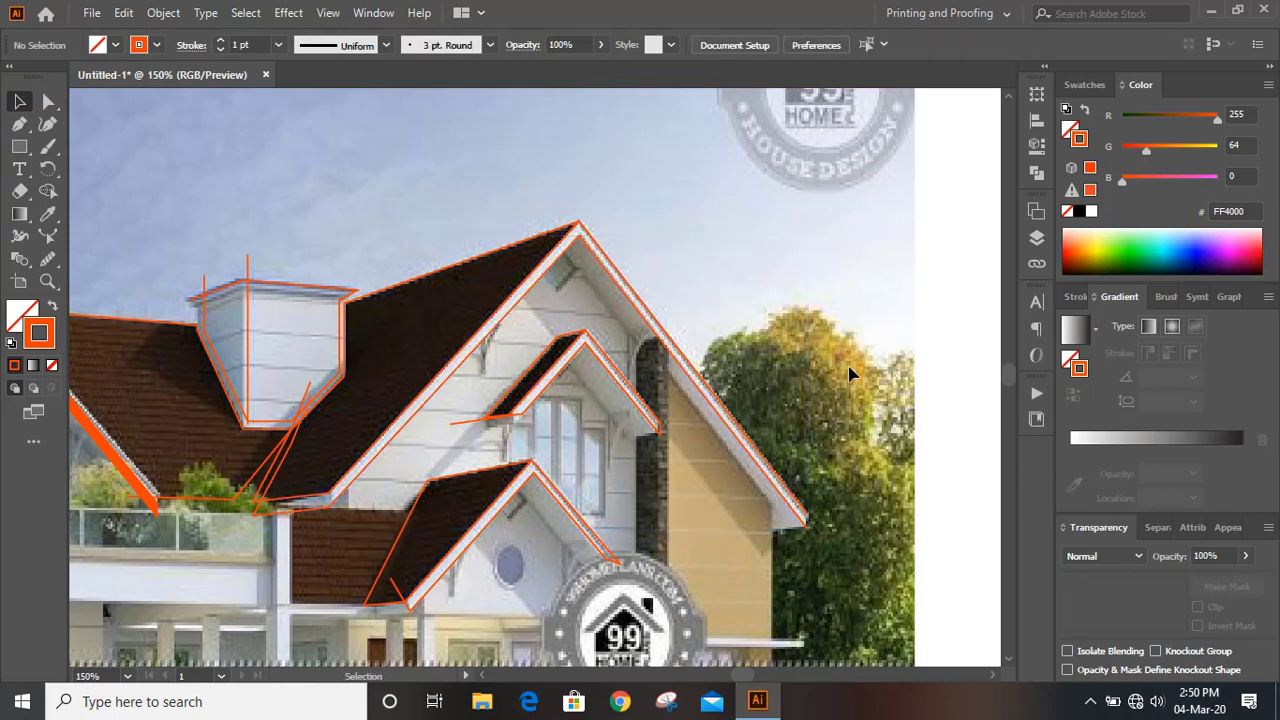
left_click(19, 123)
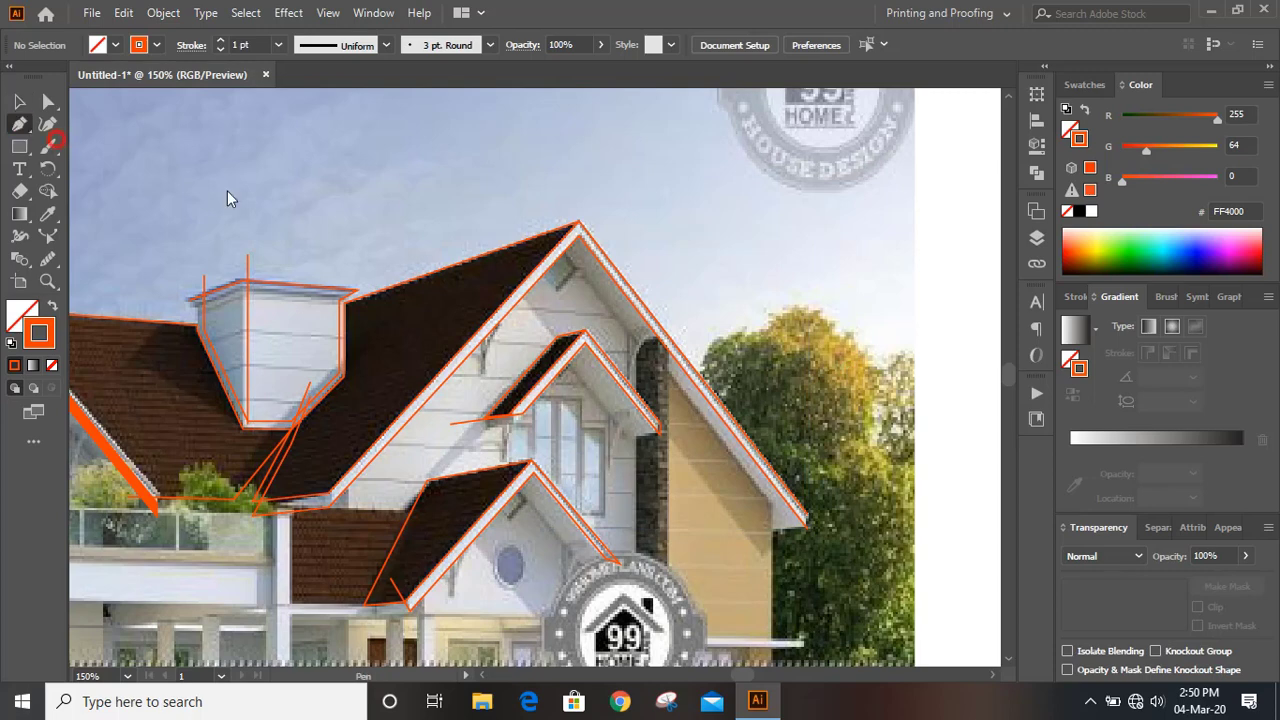
left_click(807, 522)
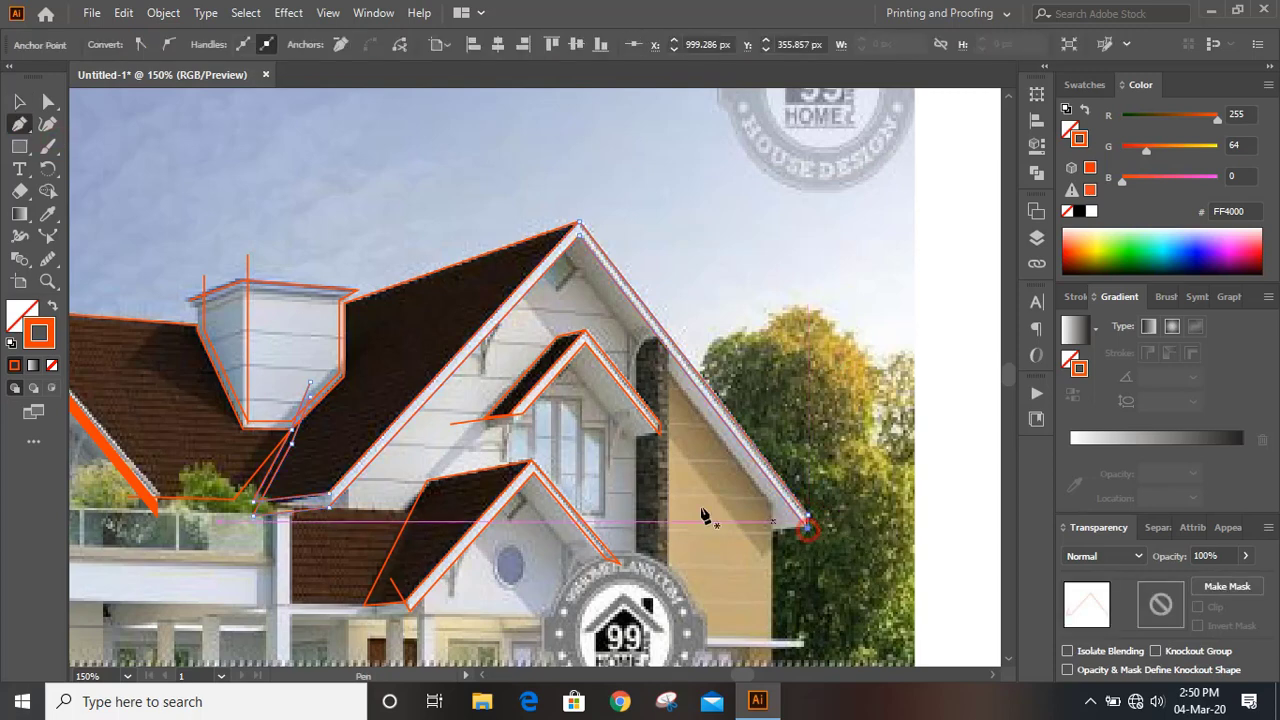
left_click(19, 101)
left_click(300, 155)
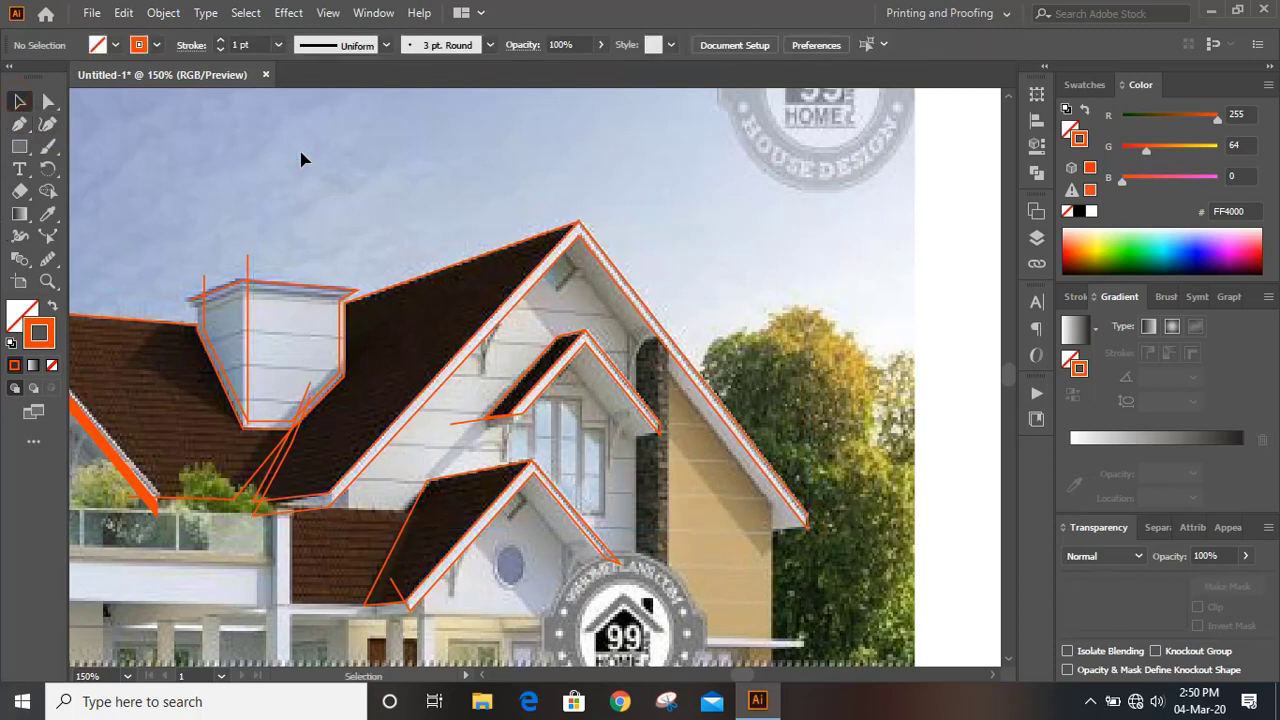
key("ctrl+minus")
key("ctrl+minus")
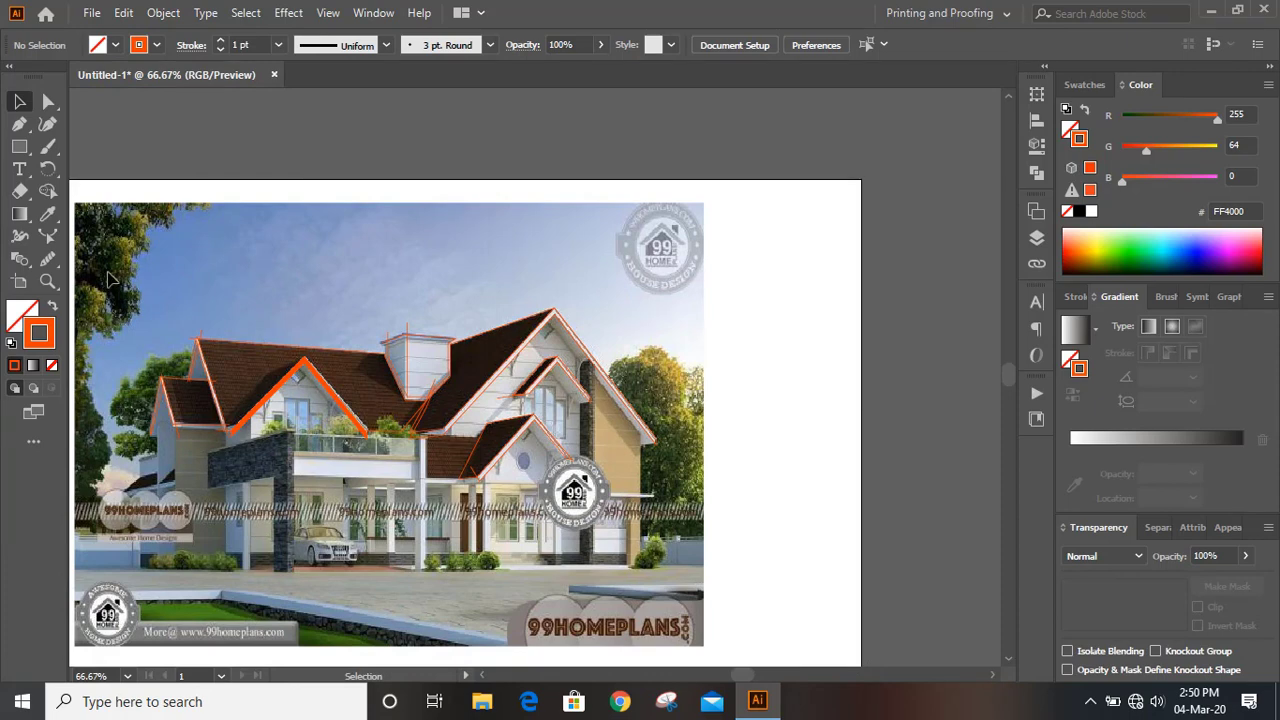
left_click_drag(463, 455, 733, 580)
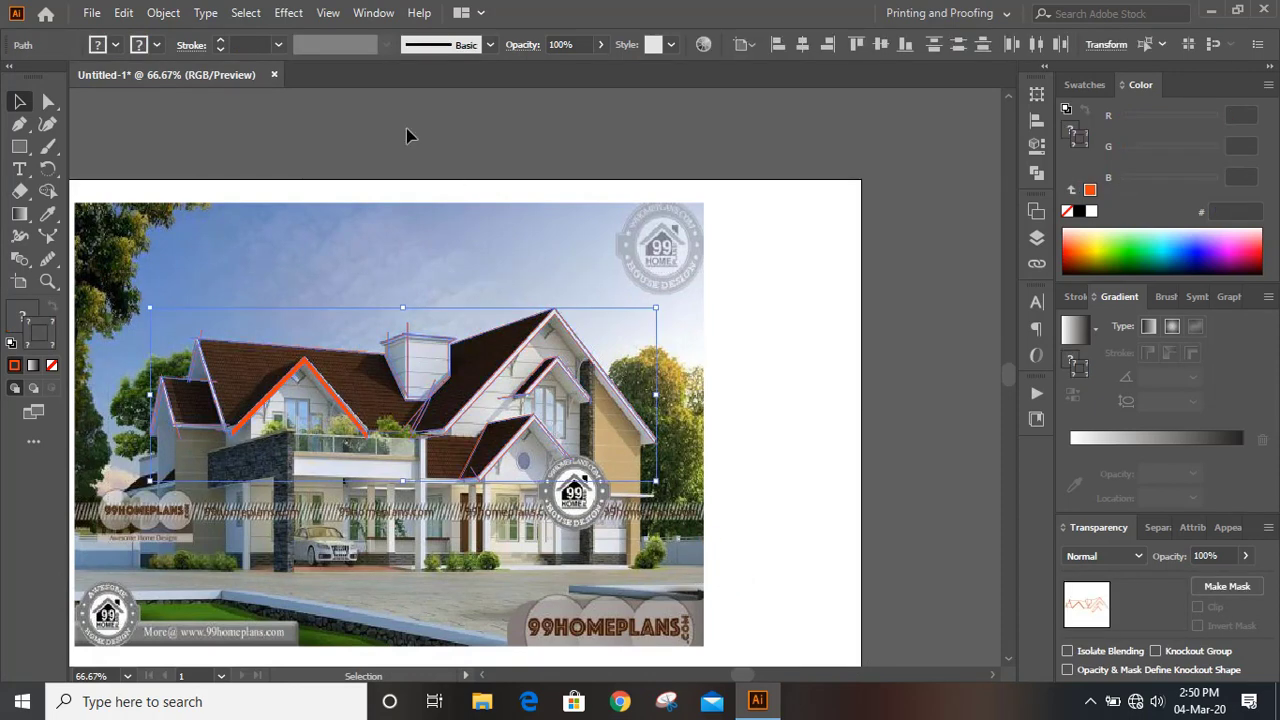
Fill the left roof, right roof and dormer front cyan #00C9FF with Shape Builder
left_click(48, 192)
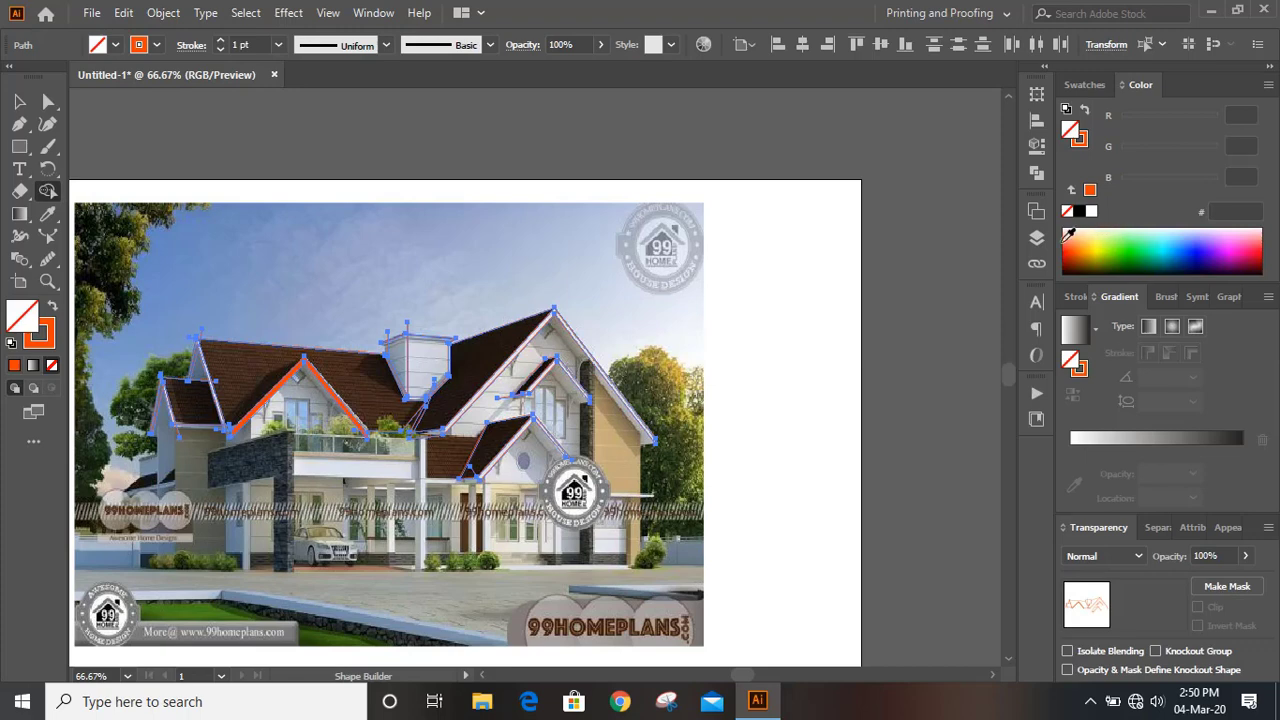
left_click(1175, 244)
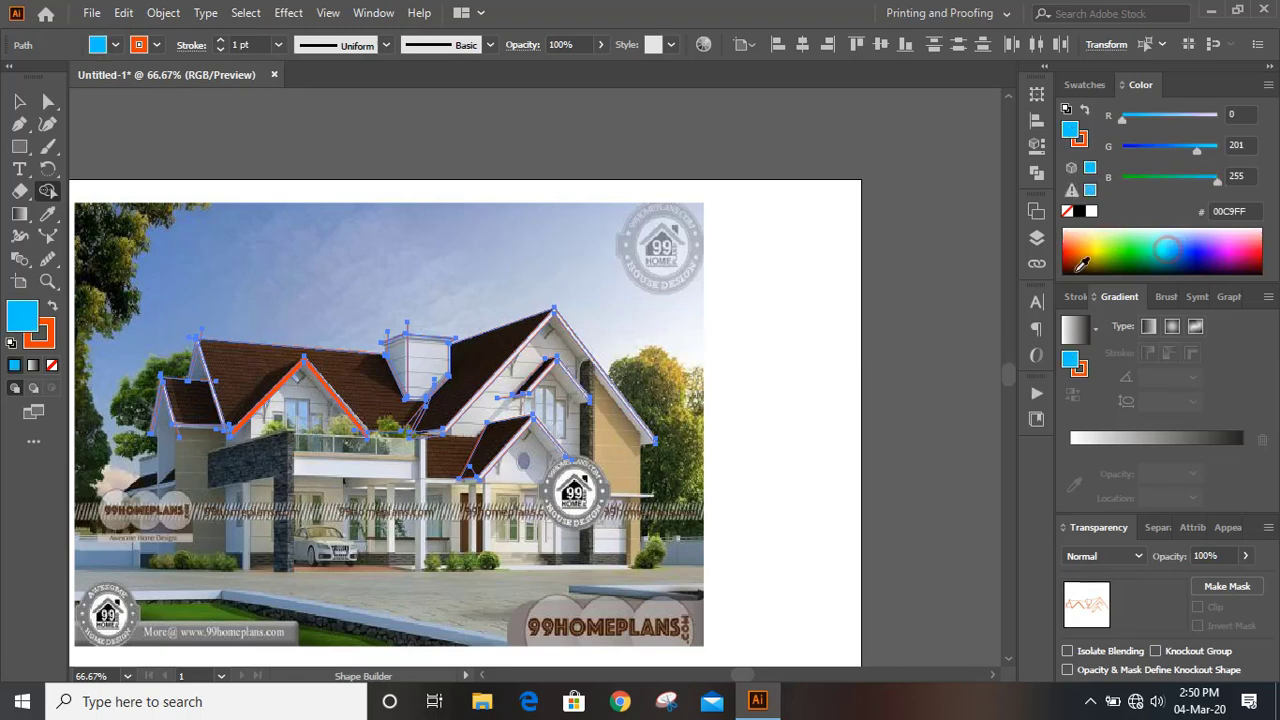
left_click(487, 678)
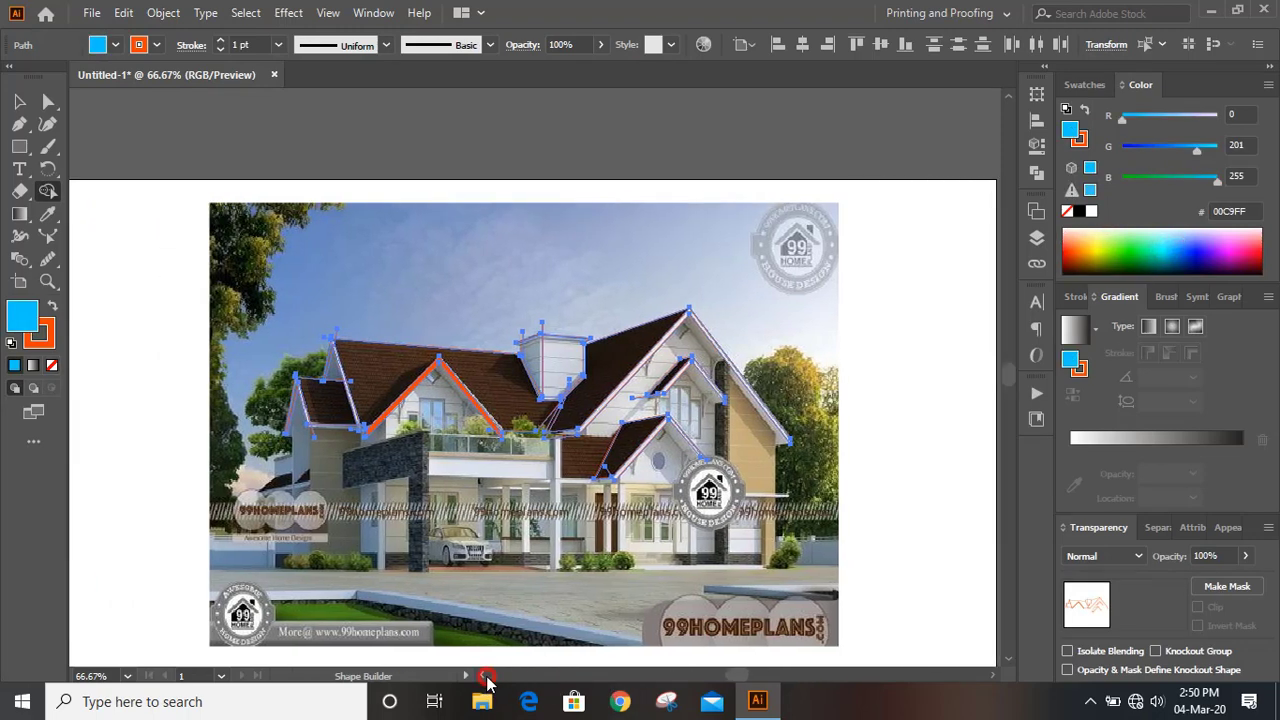
key("ctrl+plus")
key("ctrl+plus")
key("ctrl+plus")
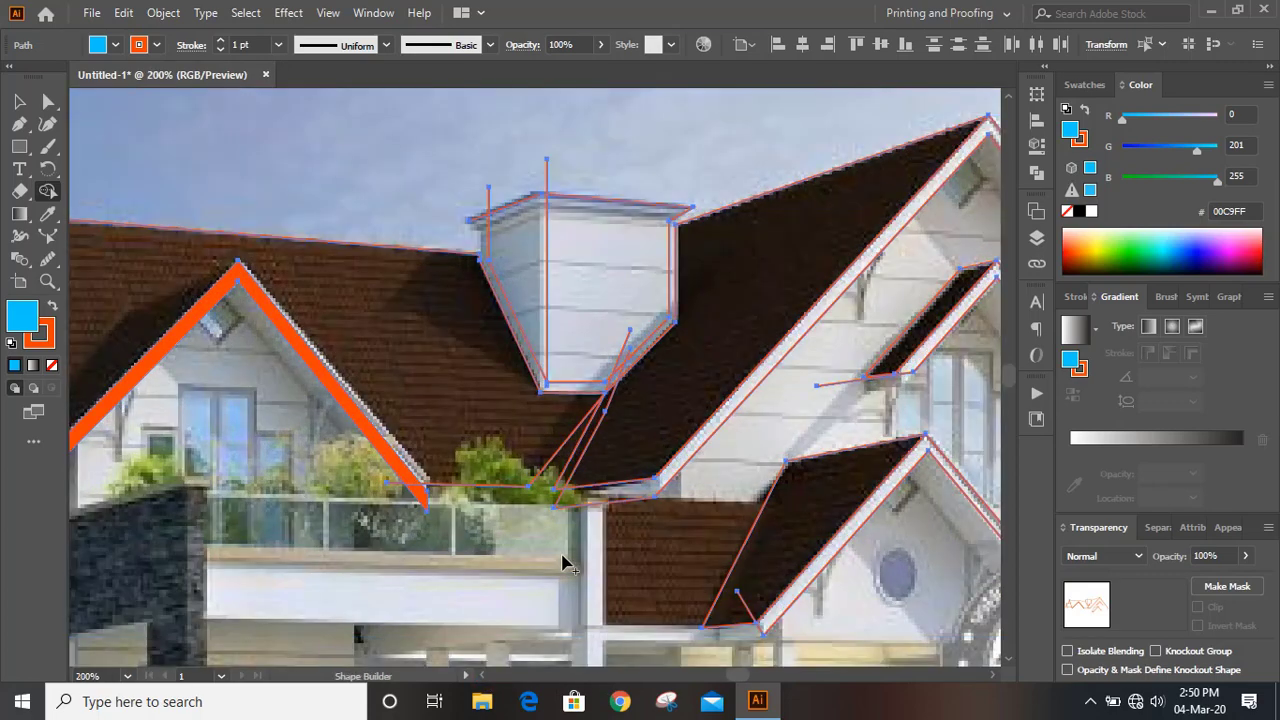
key("ctrl+plus")
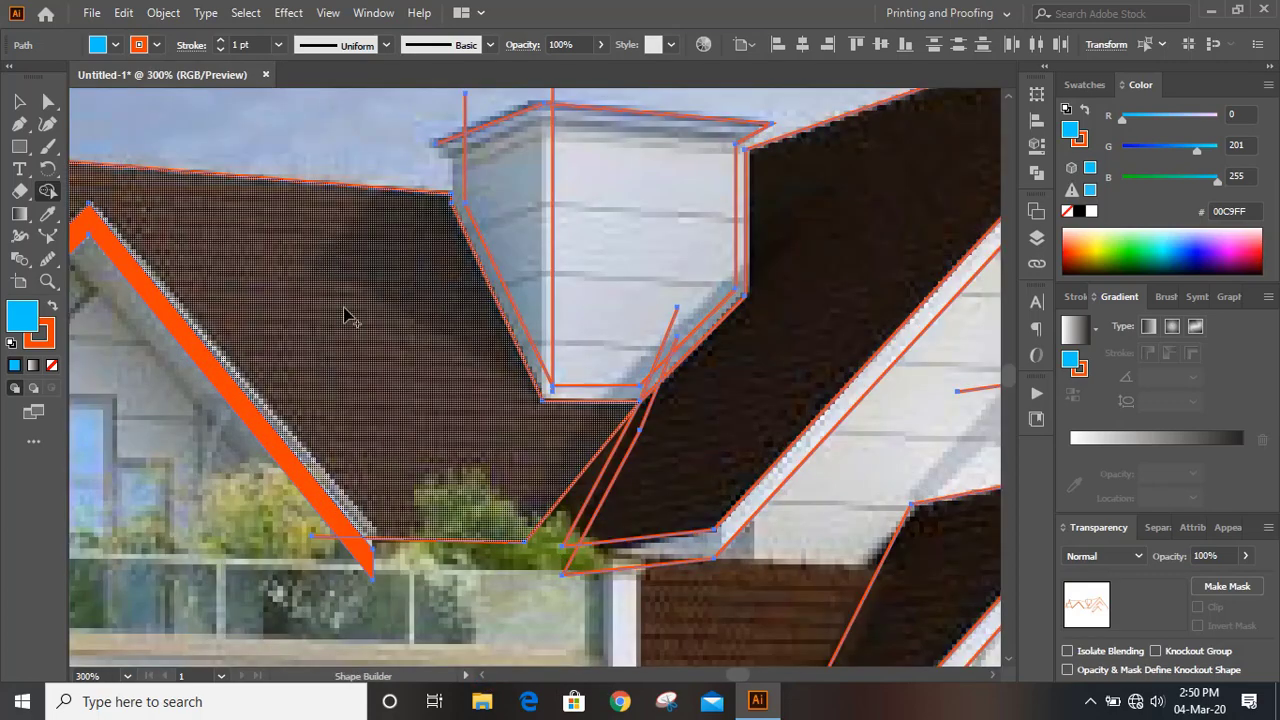
left_click(344, 314)
key("ctrl+minus")
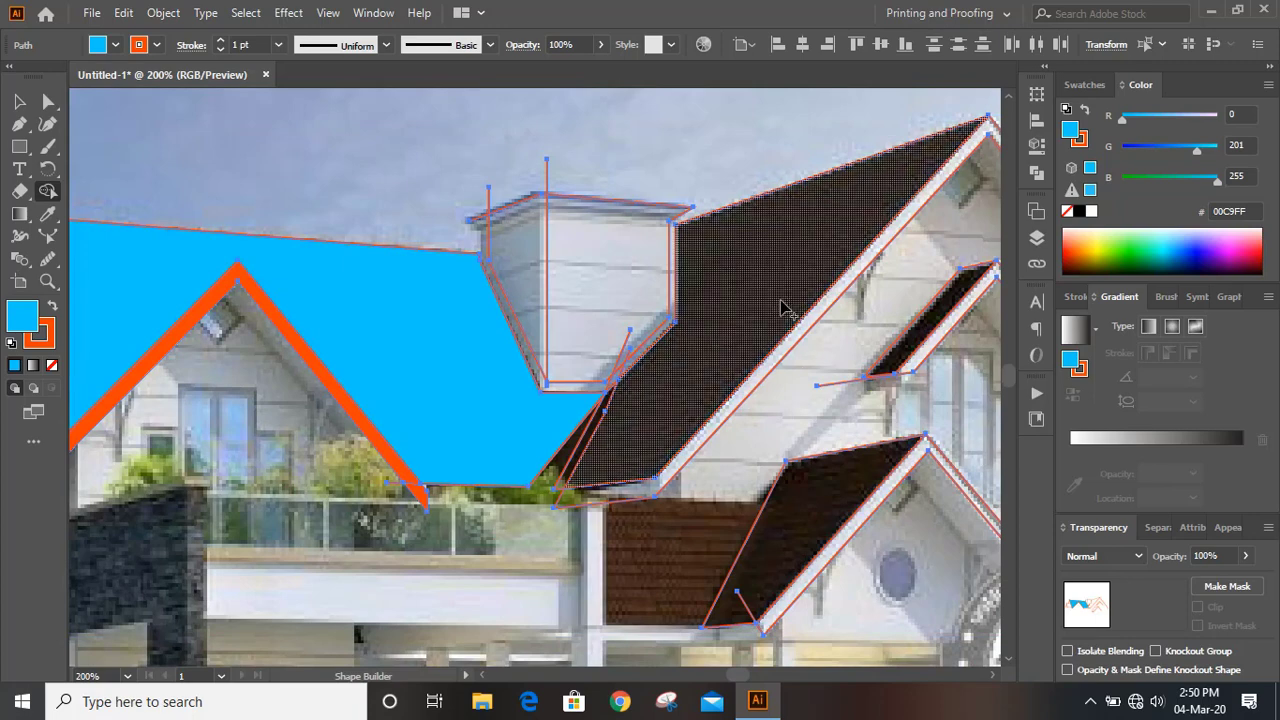
left_click(690, 405)
left_click(591, 316)
Fill the dormer's left face a darker blue #007EFF
key("Left")
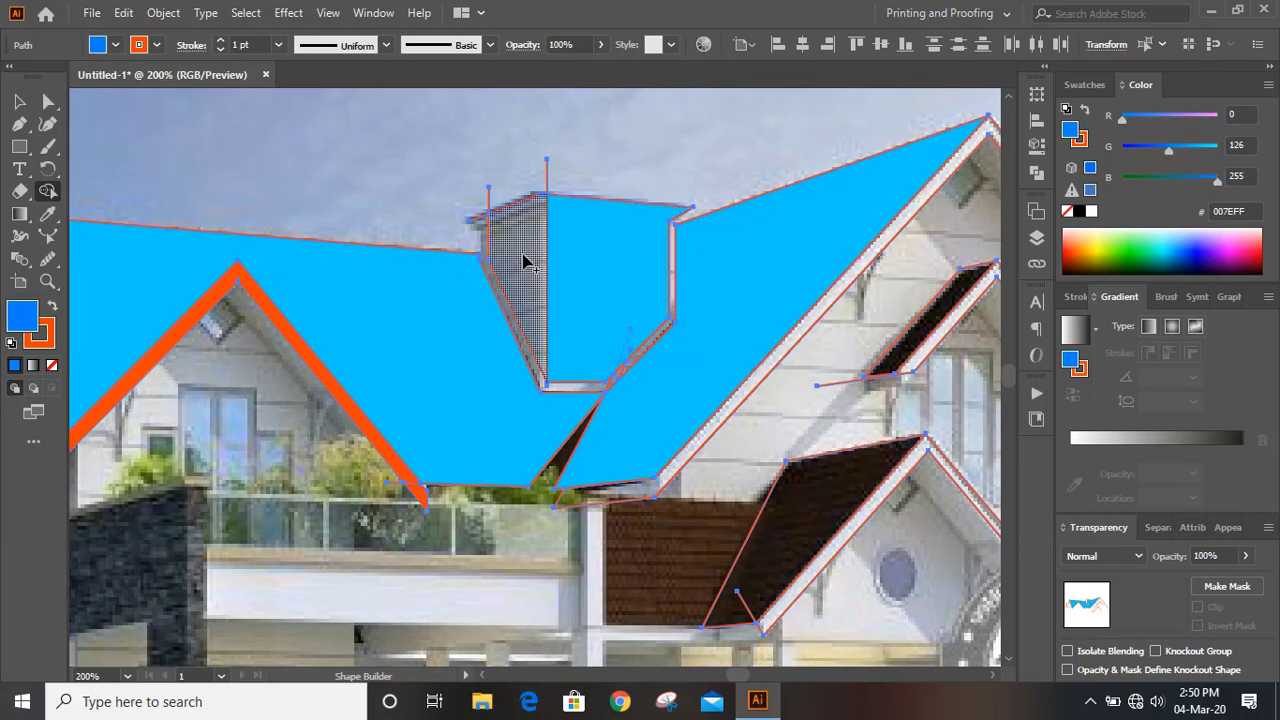
left_click(523, 257)
left_click(484, 678)
left_click(483, 677)
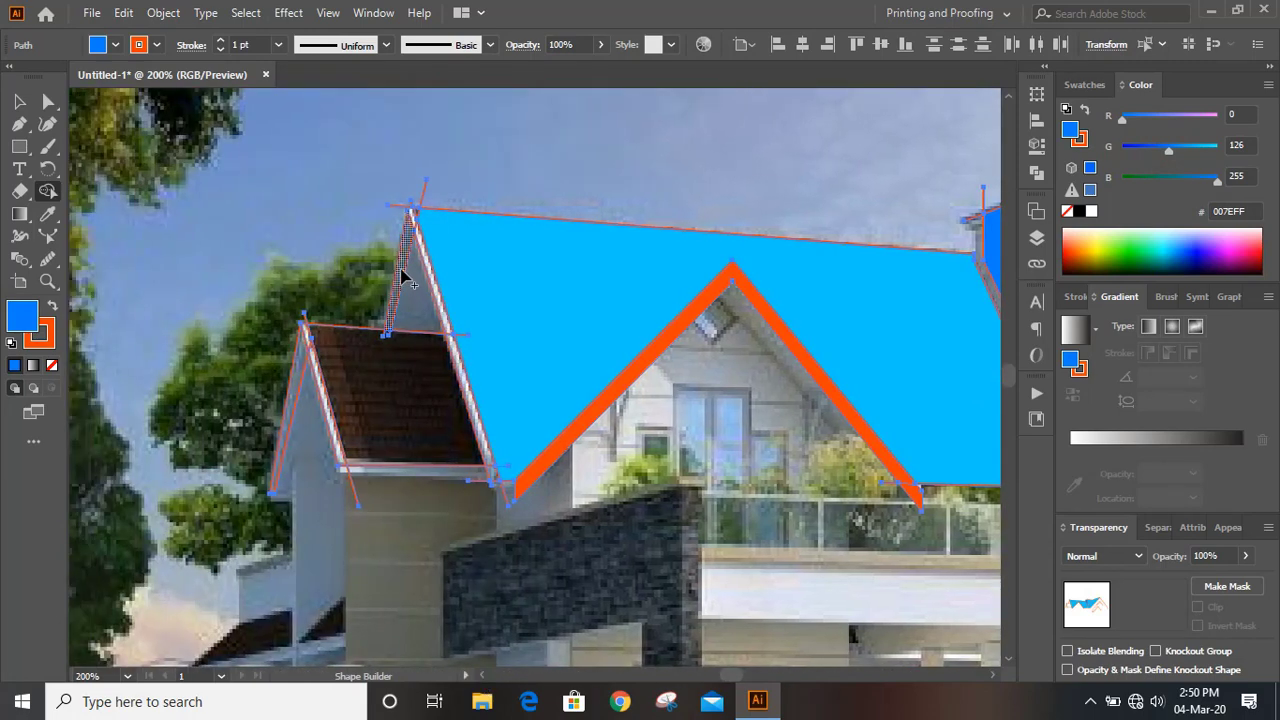
Fill the left gable trim strip, large roof face and dormer face yellow E1EB00, then deselect
left_click(1105, 238)
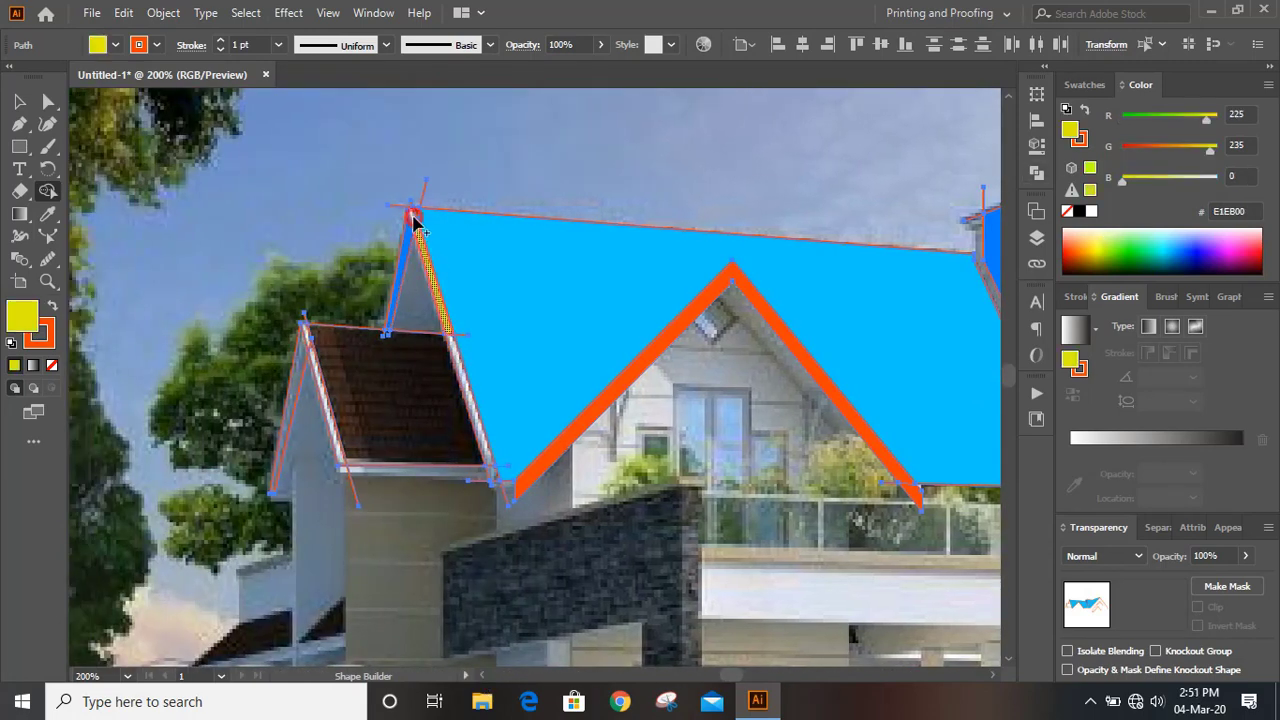
mouse_move(415, 225)
left_mouse_down()
mouse_move(491, 460)
mouse_move(566, 502)
left_mouse_up()
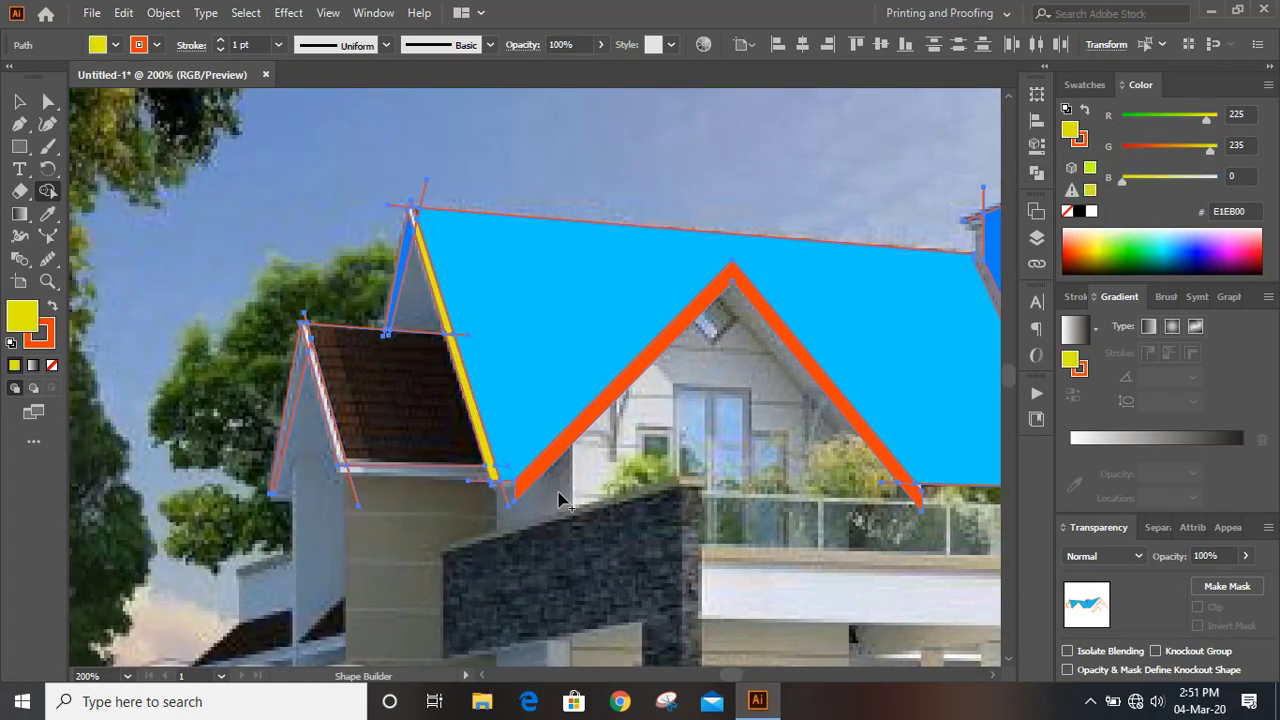
key("ctrl+plus")
key("ctrl+plus")
left_click(483, 677)
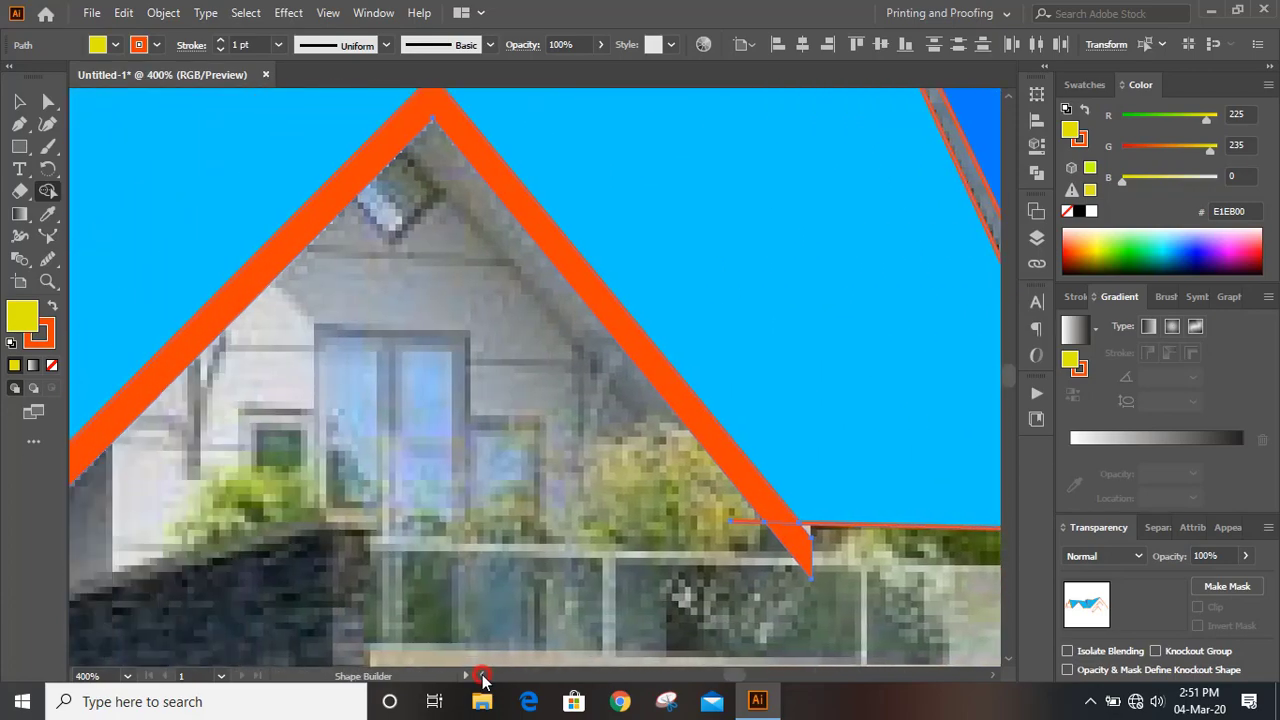
left_click(483, 677)
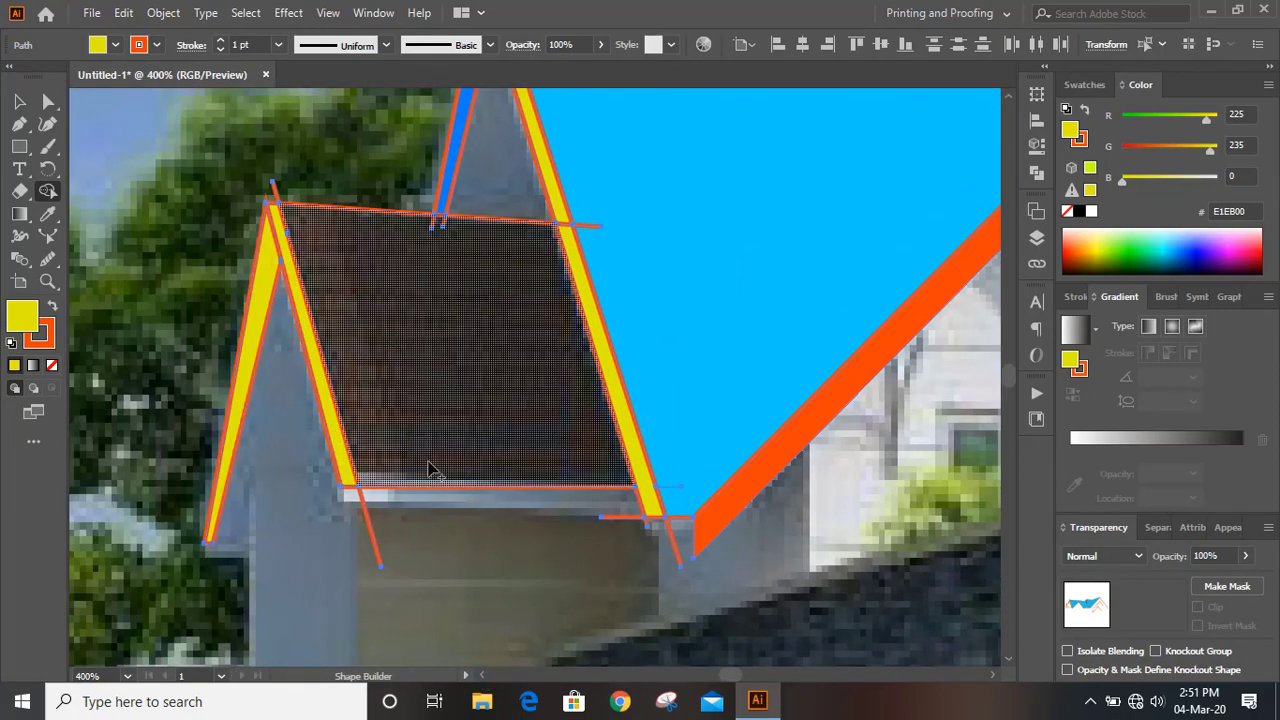
left_click(560, 440)
scroll(700, 450, "up", 5)
left_click(580, 295)
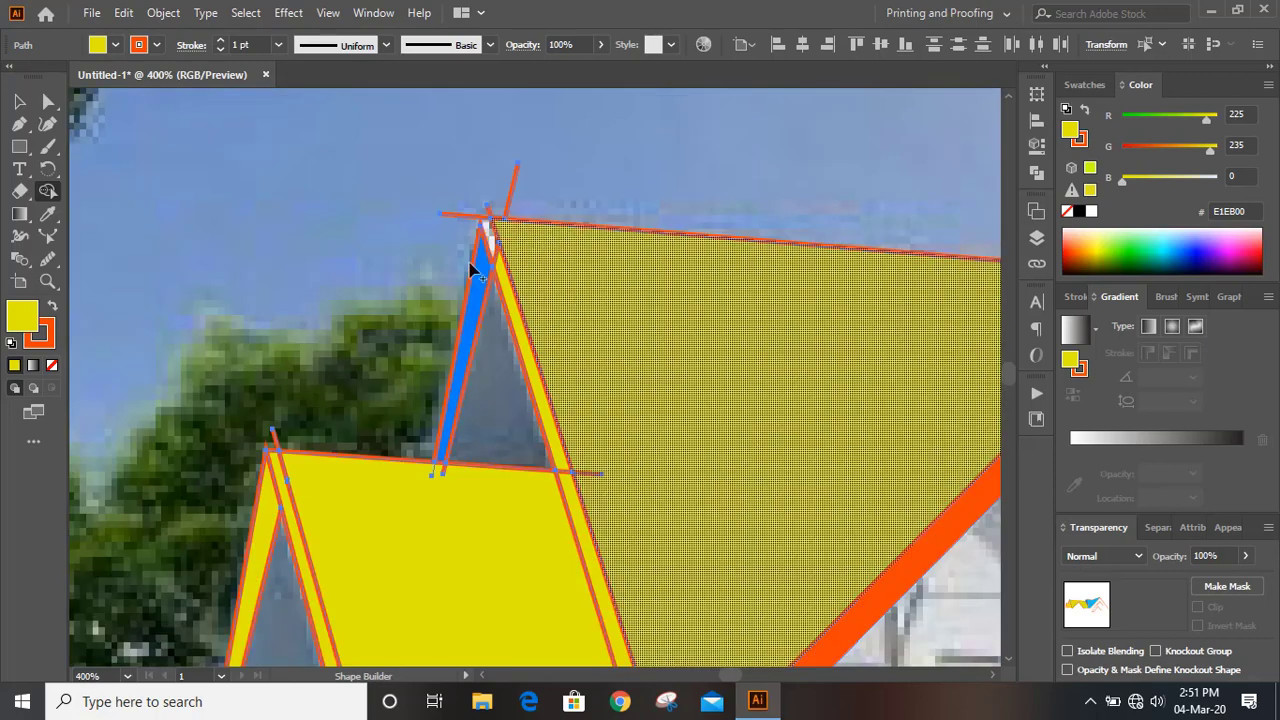
left_click(18, 101)
left_click(294, 197)
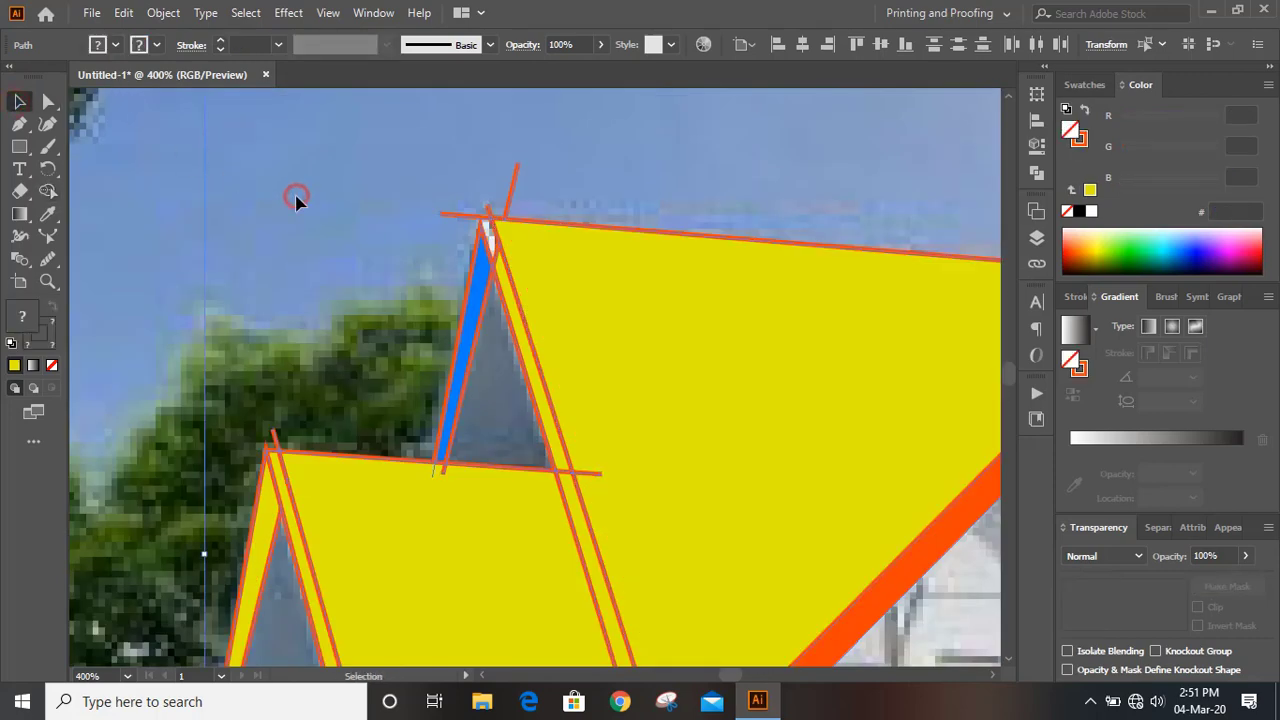
Nudge the blue strip's peak anchor up with Direct Selection so it meets the roof tip
left_click(47, 103)
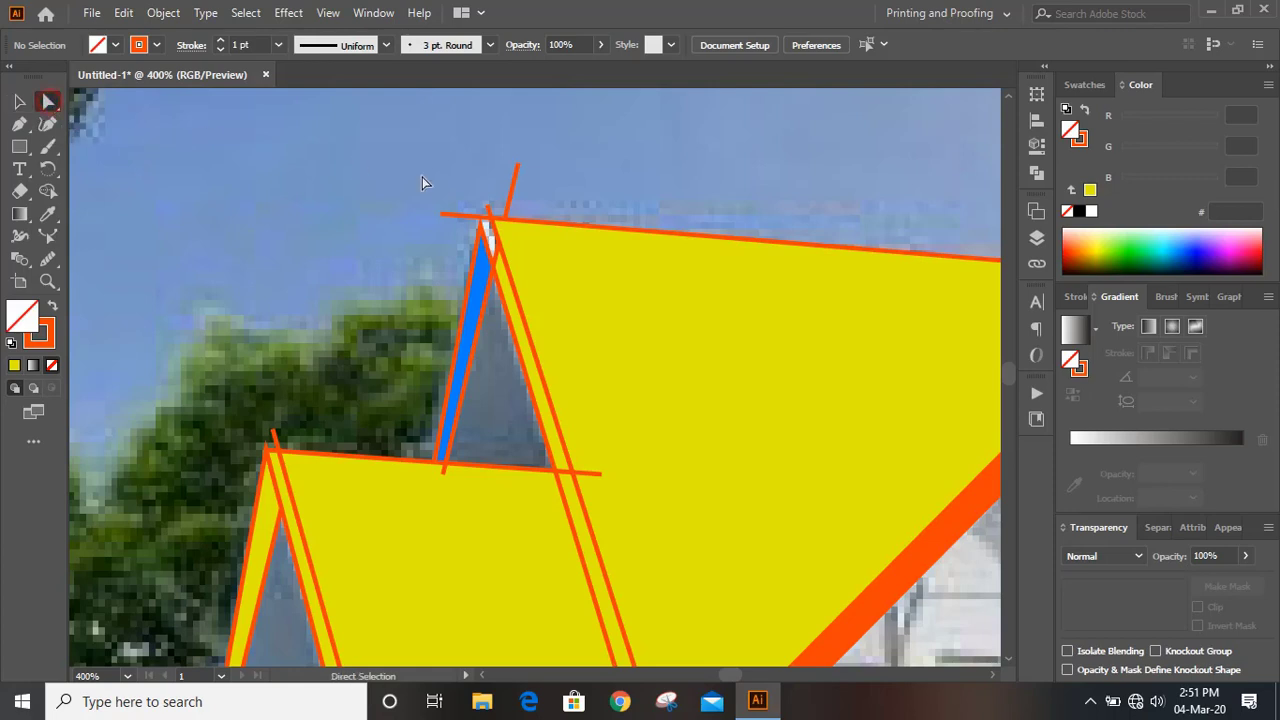
left_click(483, 228)
key("Up")
key("Up")
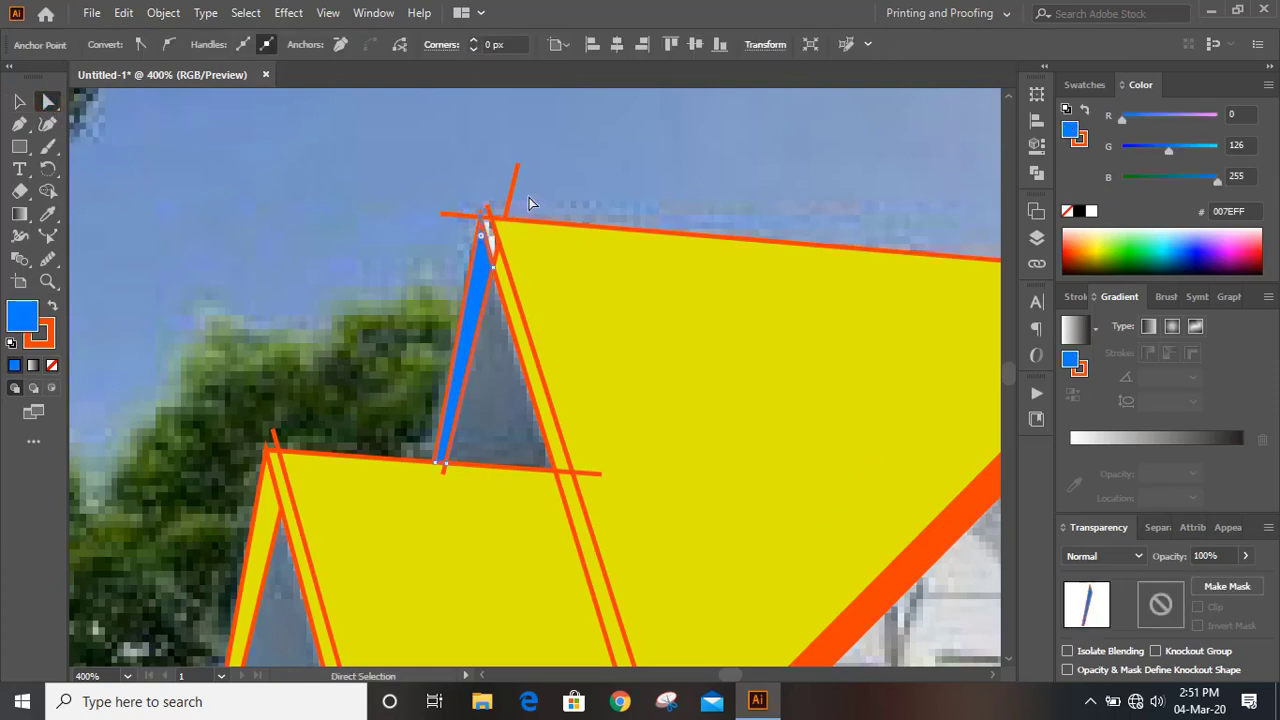
left_click(18, 103)
left_click(430, 188)
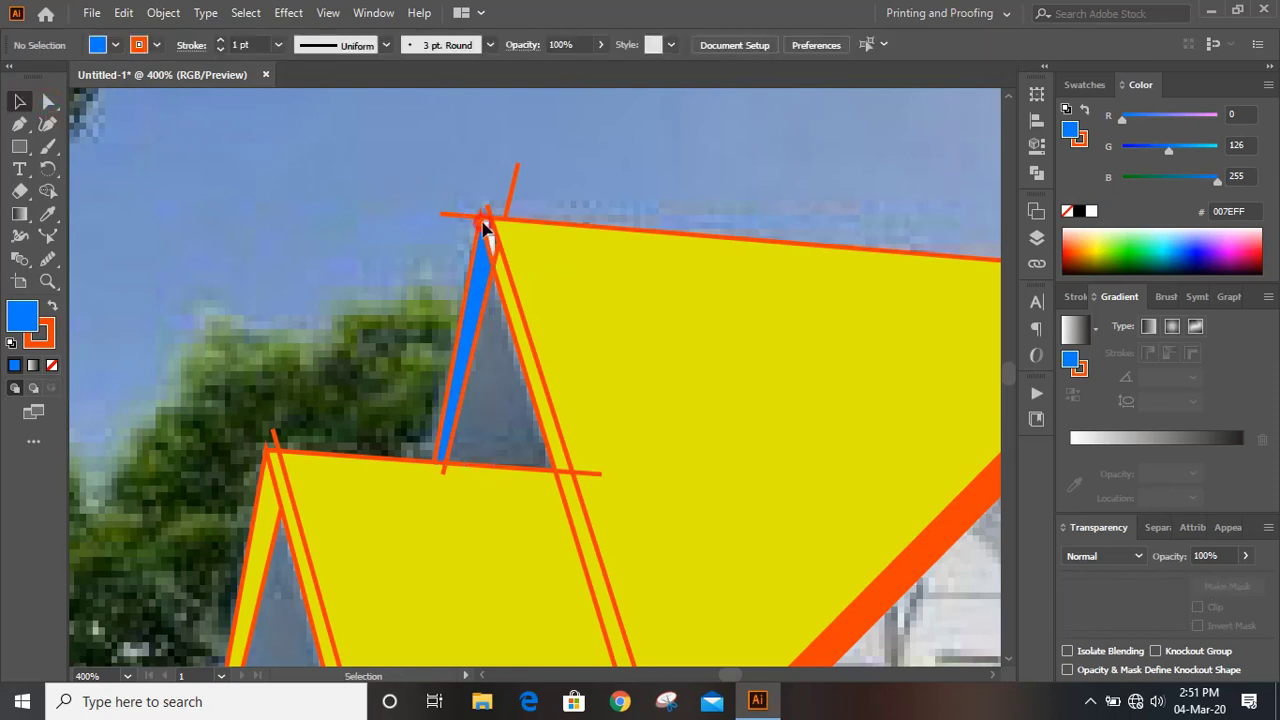
Zoom out and select the roof paths across the whole house
left_click(557, 287)
left_click(49, 194)
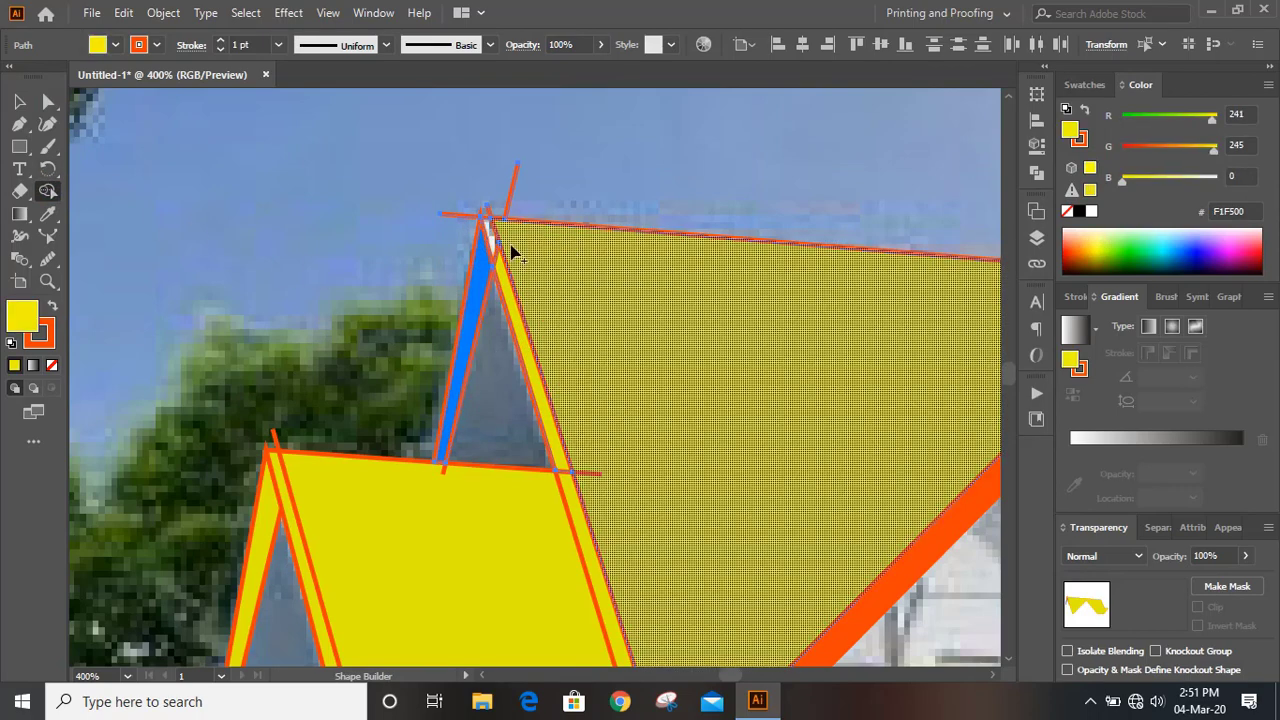
key("v")
left_click(314, 206)
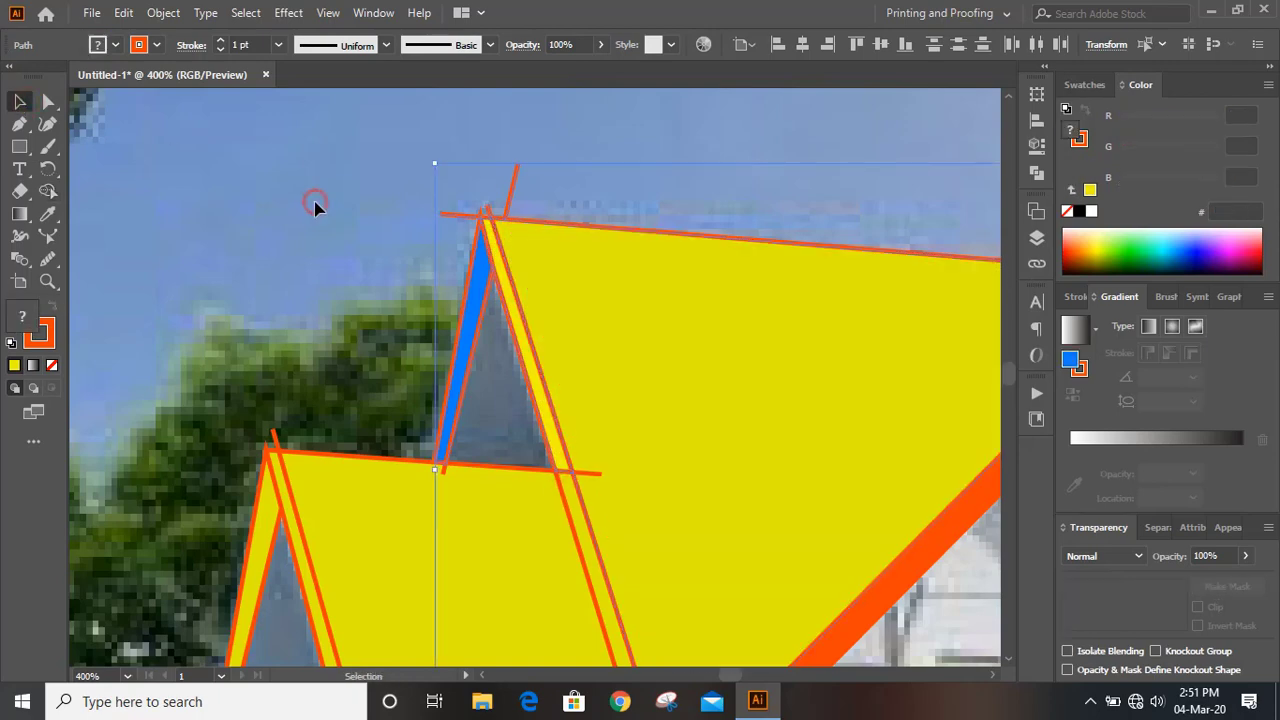
key("ctrl+minus")
key("ctrl+minus")
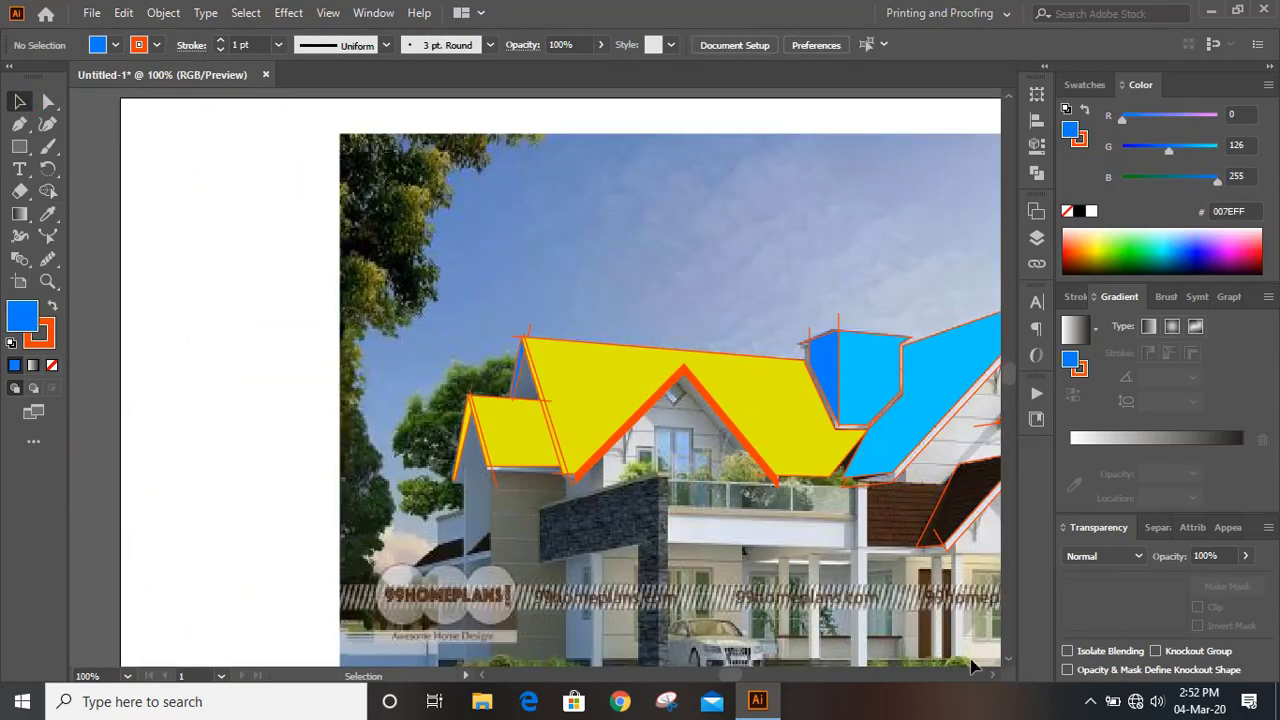
scroll(985, 668, "right", 10)
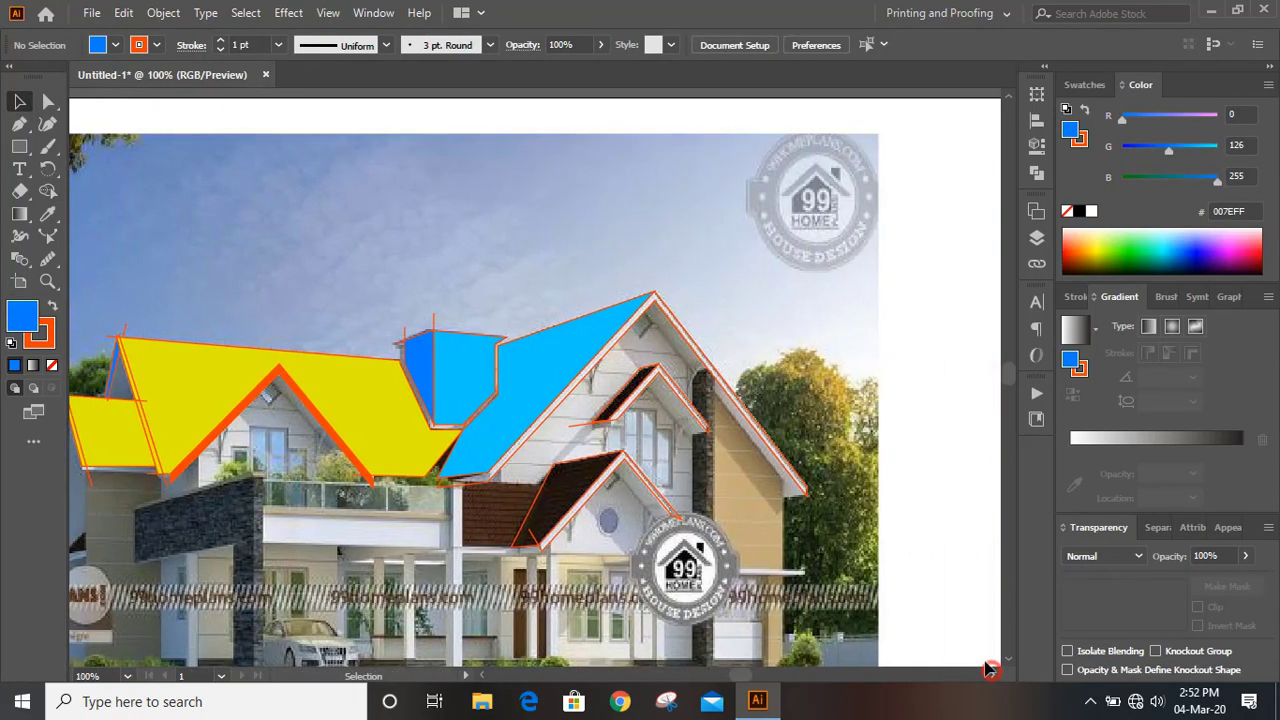
left_click_drag(378, 256, 852, 600)
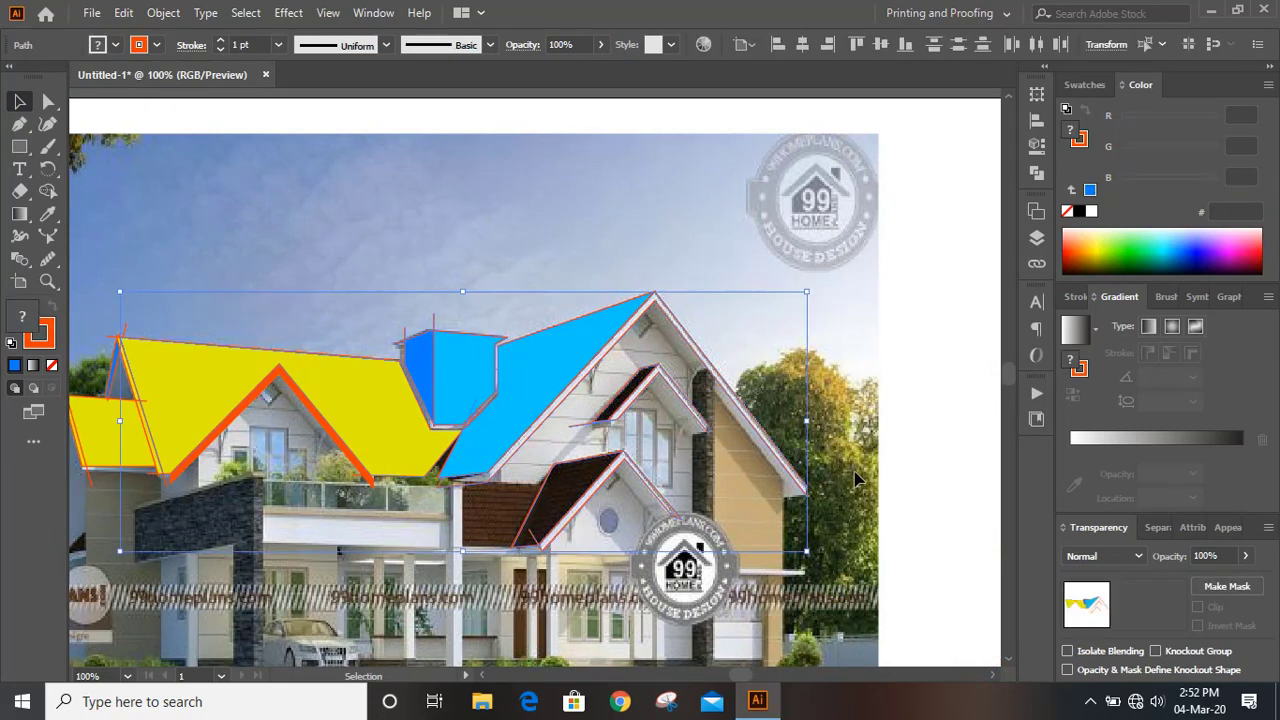
Fill the main roof's edge strip and dormer gable strip deep blue 002CFF, then choose green
key("a")
key("ctrl+plus")
key("ctrl+h")
key("ctrl+plus")
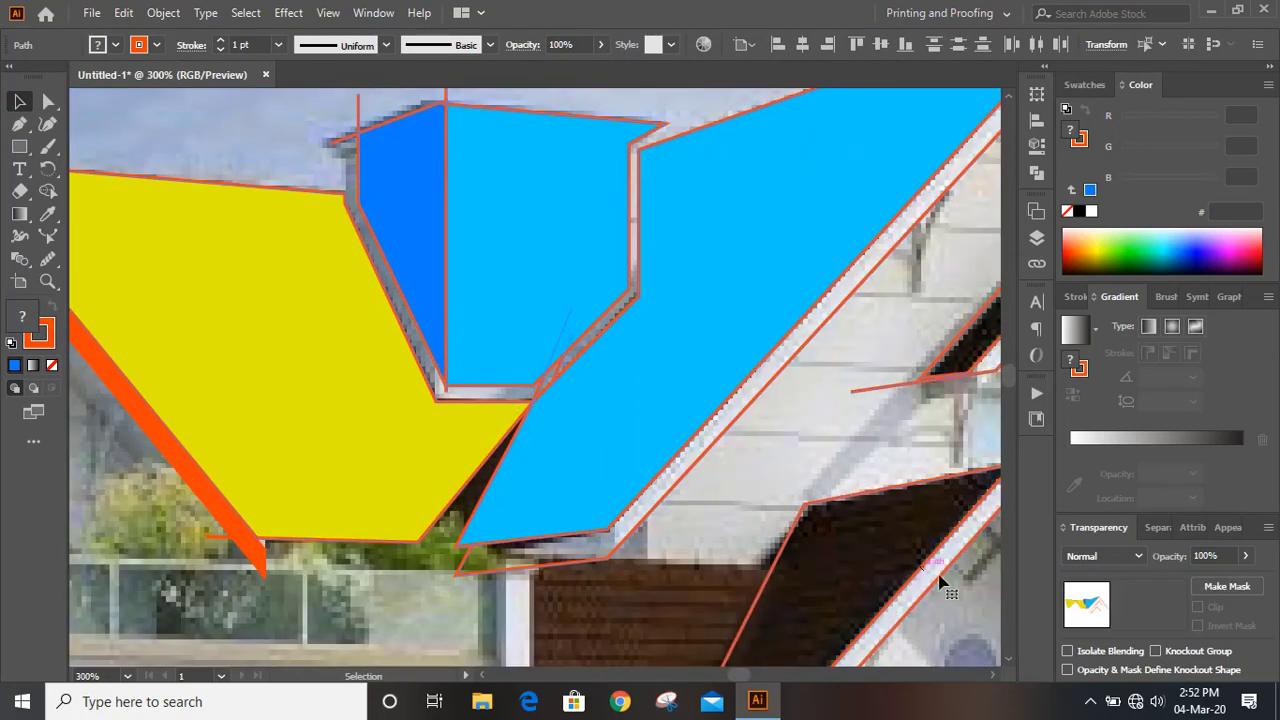
left_click(992, 673)
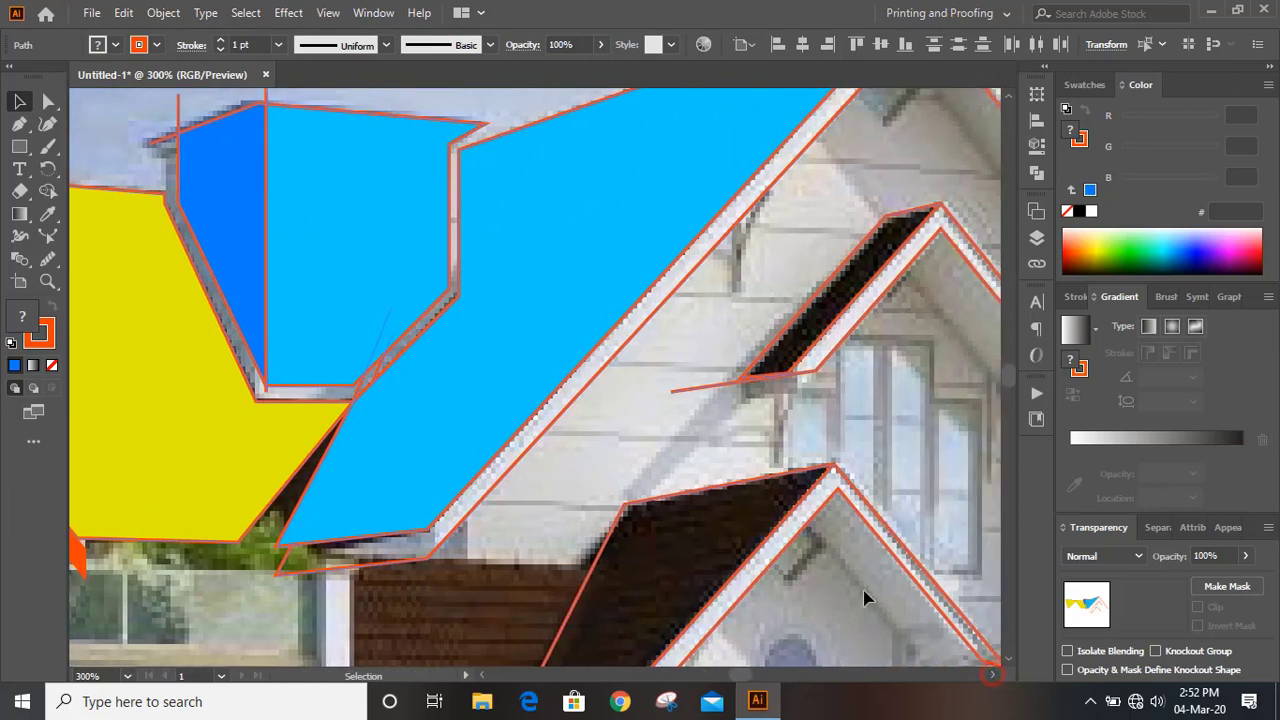
left_click(47, 190)
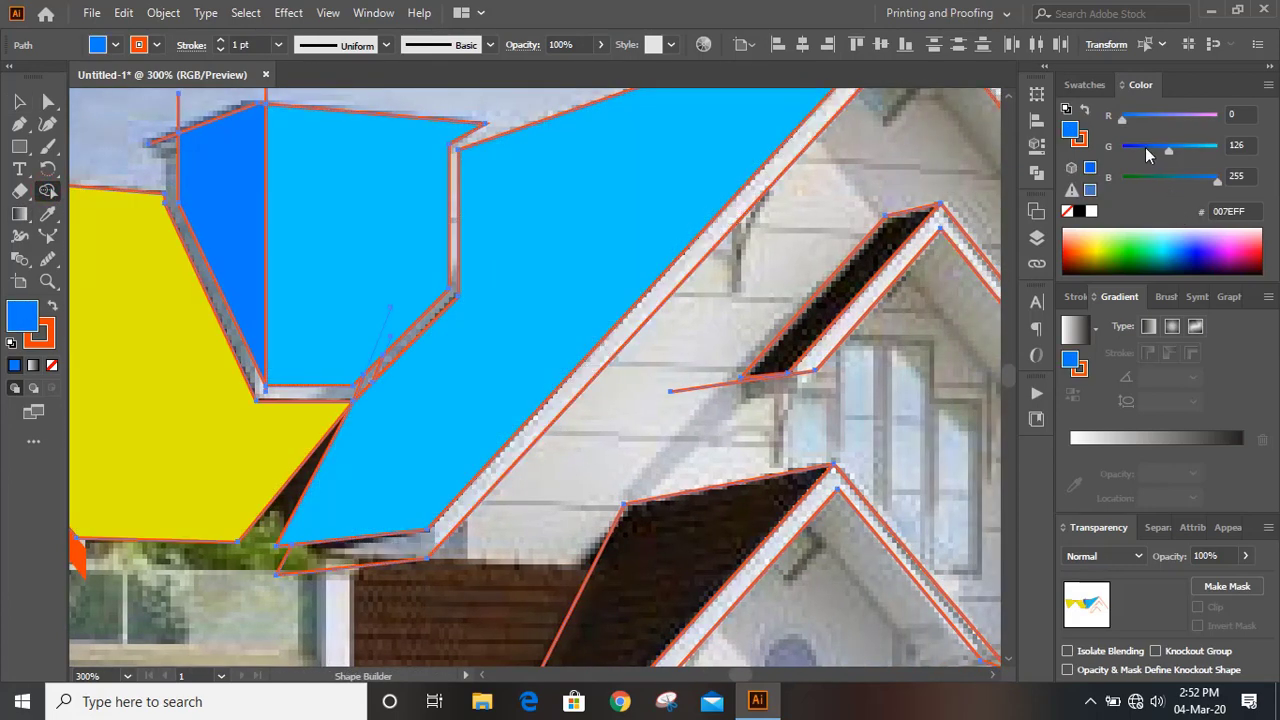
left_click_drag(1148, 152, 1139, 150)
left_click(655, 305)
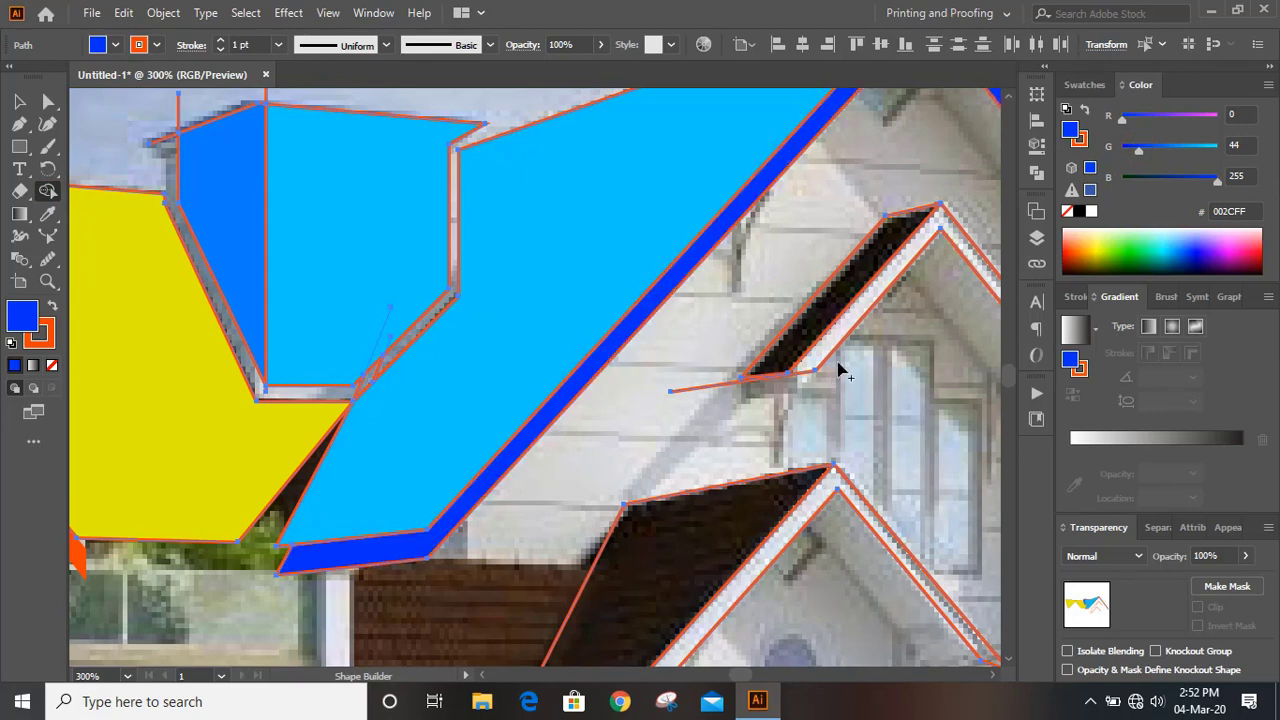
left_click(815, 330)
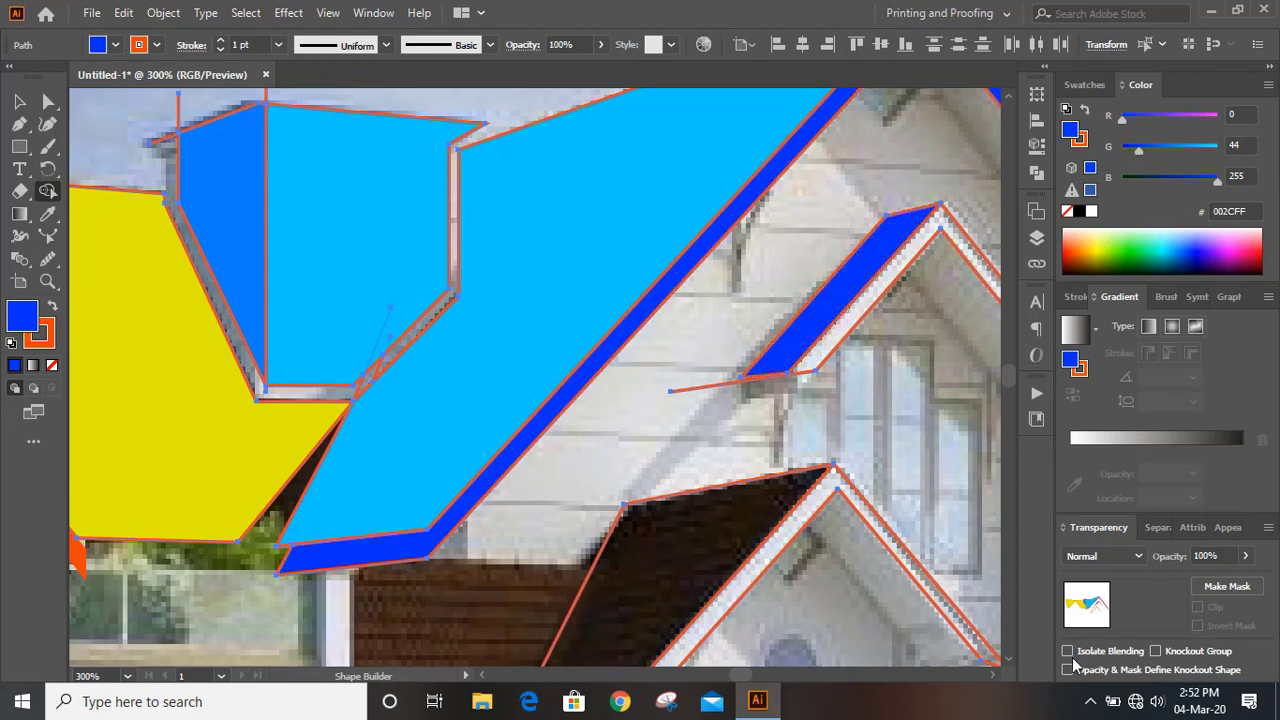
scroll(993, 680, "right", 6)
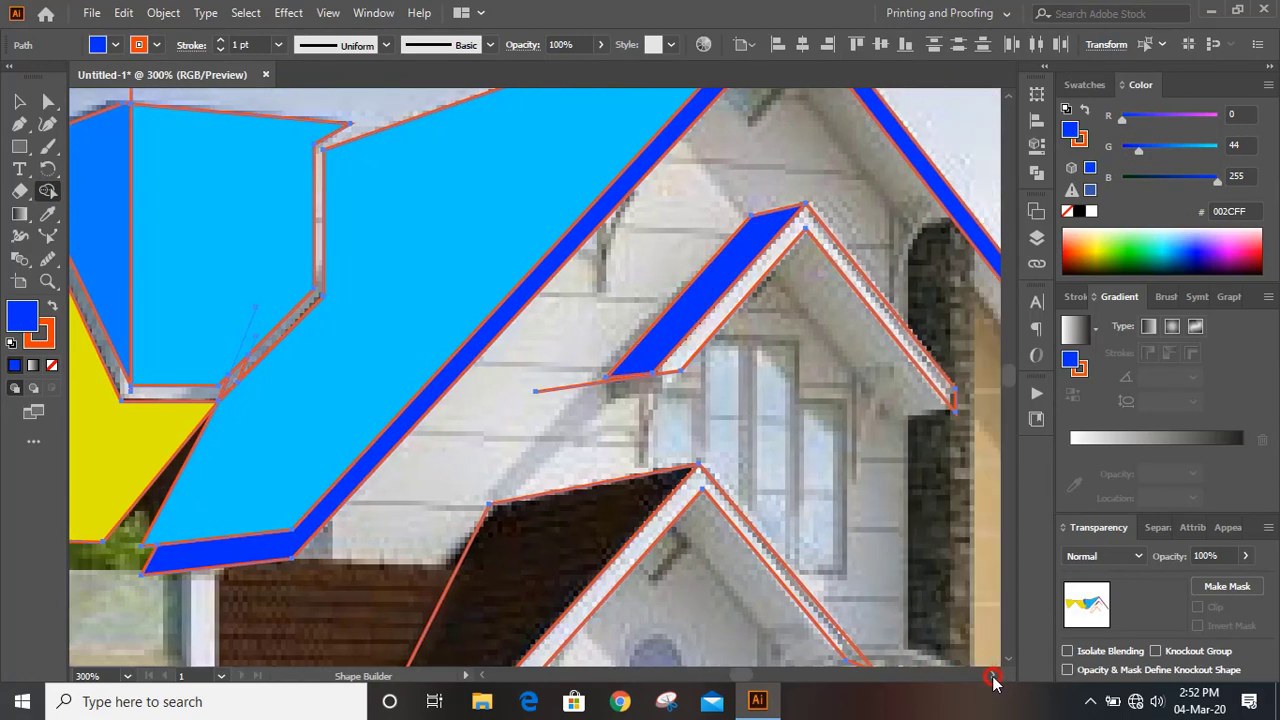
scroll(757, 493, "up", 1)
left_click(1132, 256)
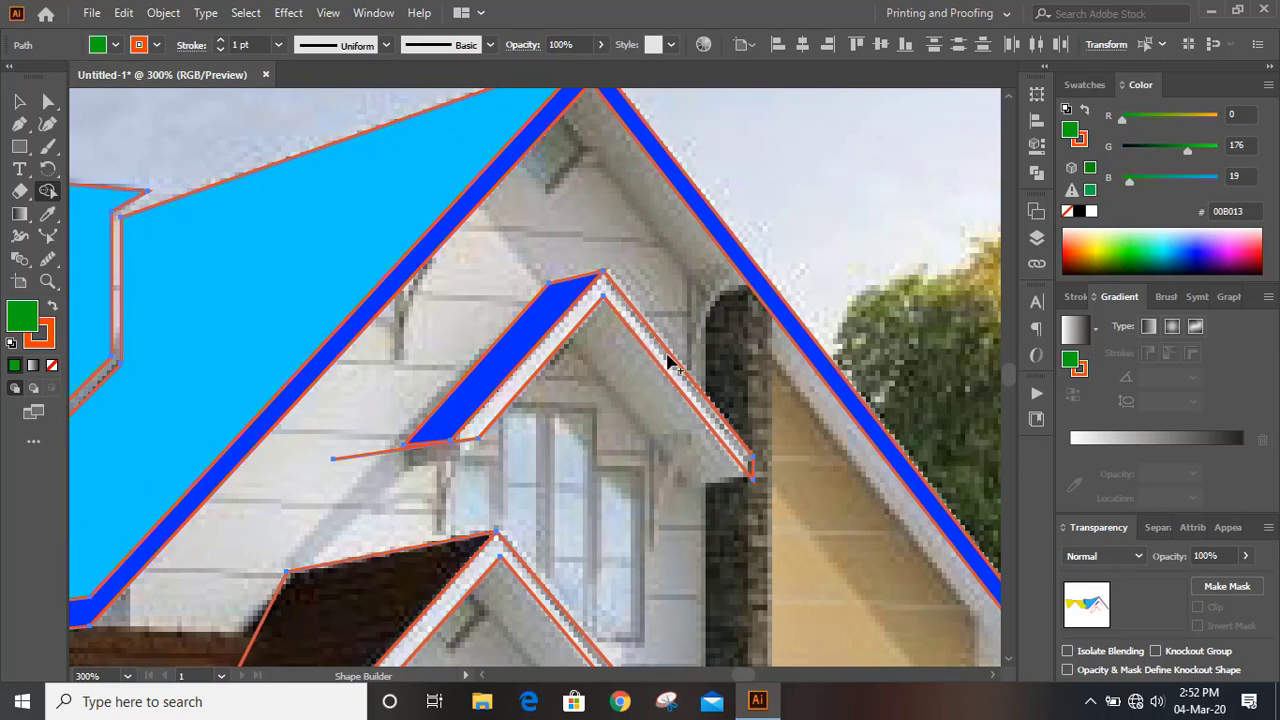
Fill the lower gable's roof face green 008013 and its edge strip light blue 09A1FF
scroll(634, 357, "up", 2)
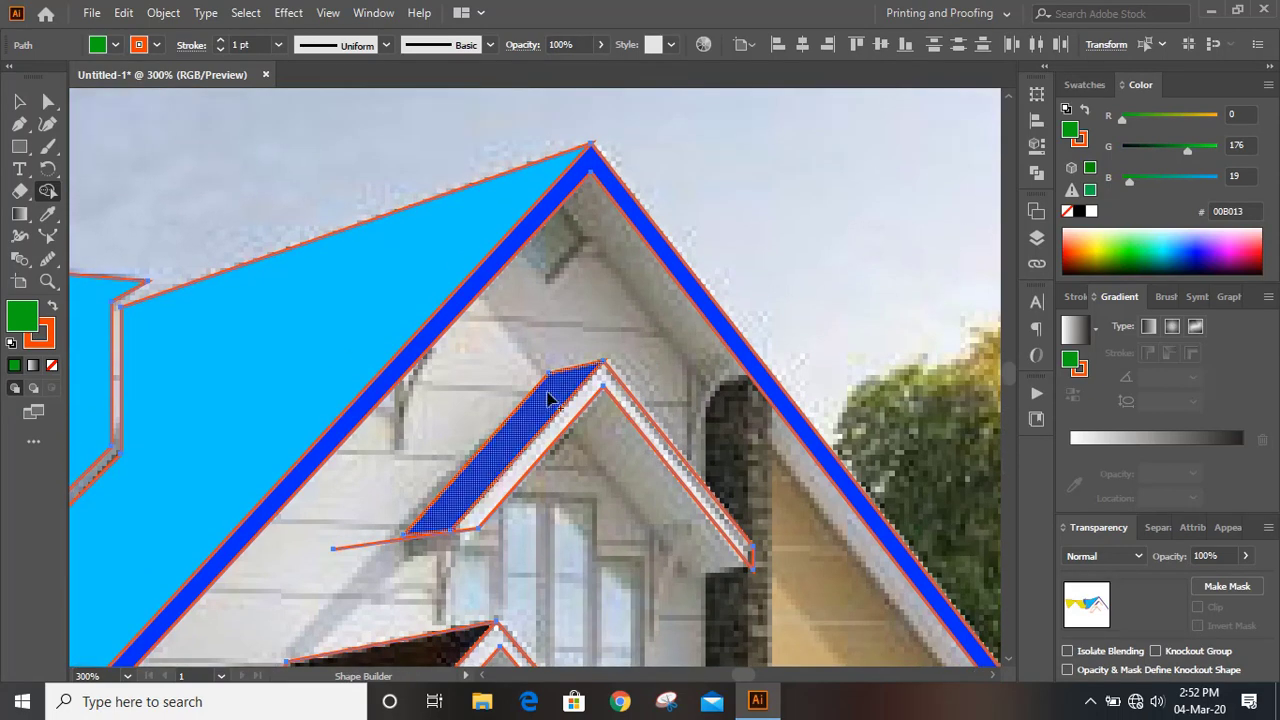
scroll(500, 390, "down", 3)
scroll(506, 405, "down", 4)
left_click(351, 492)
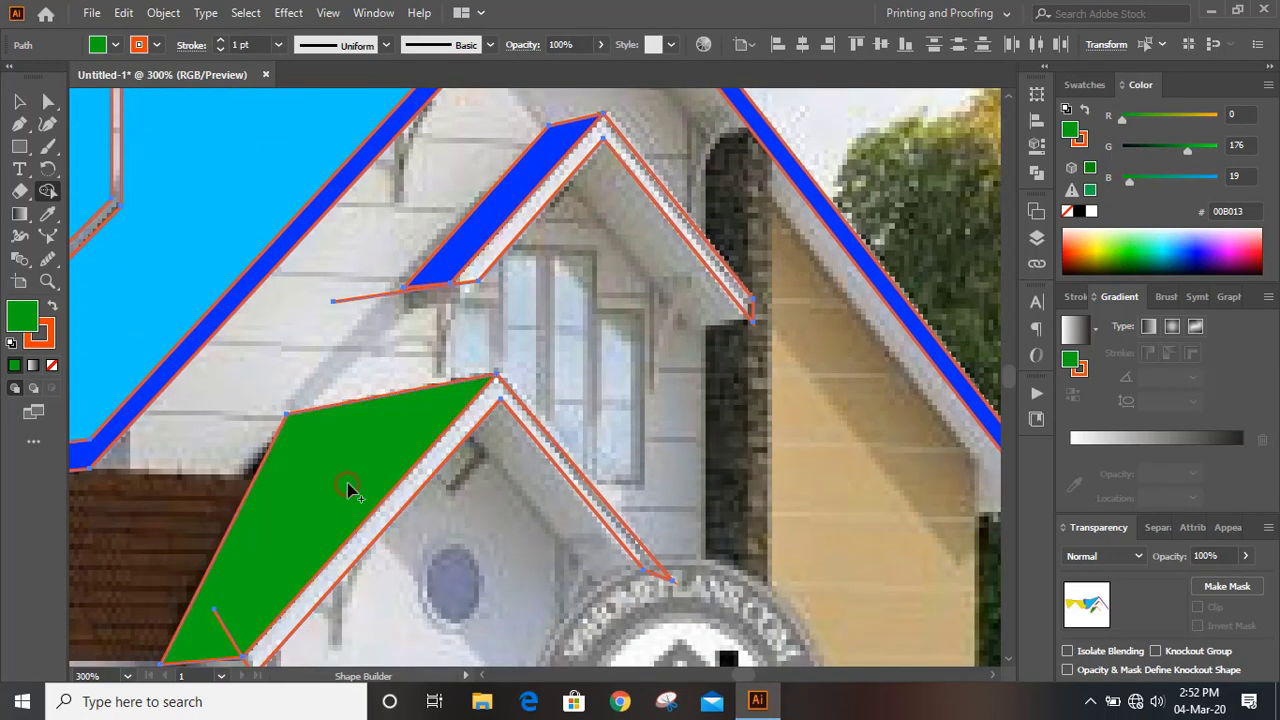
scroll(442, 360, "down", 3)
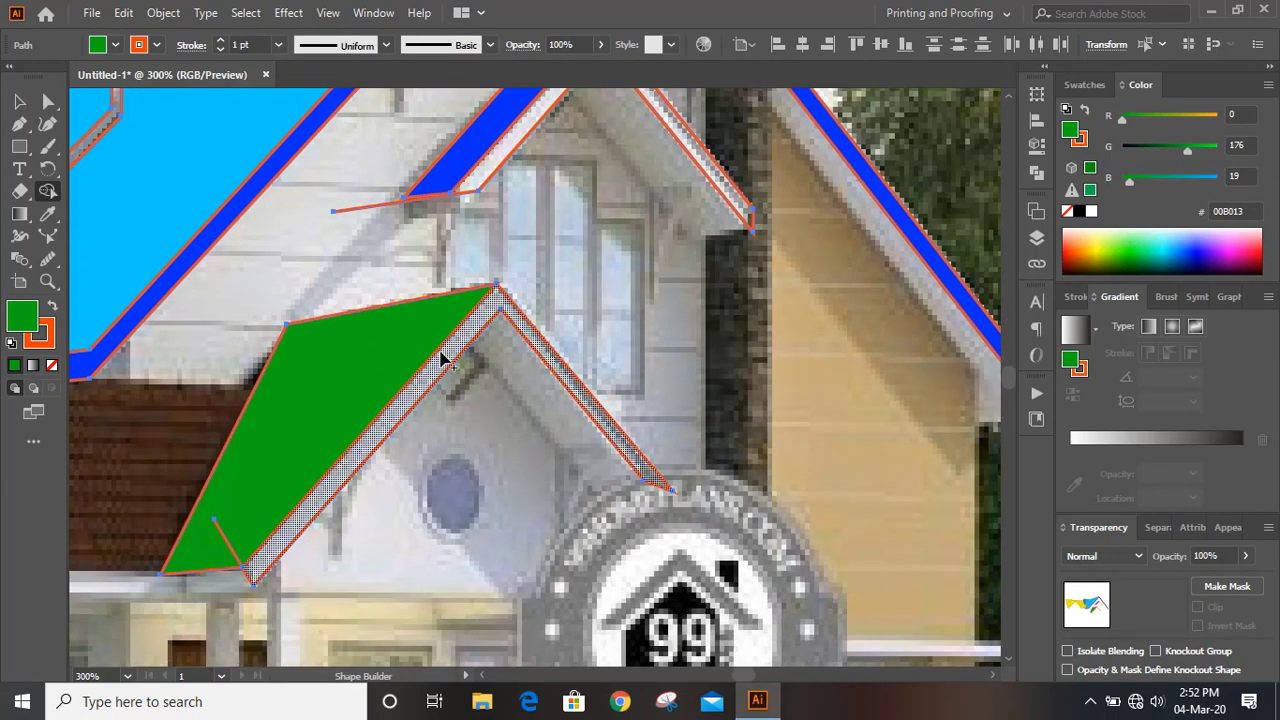
left_click(1179, 236)
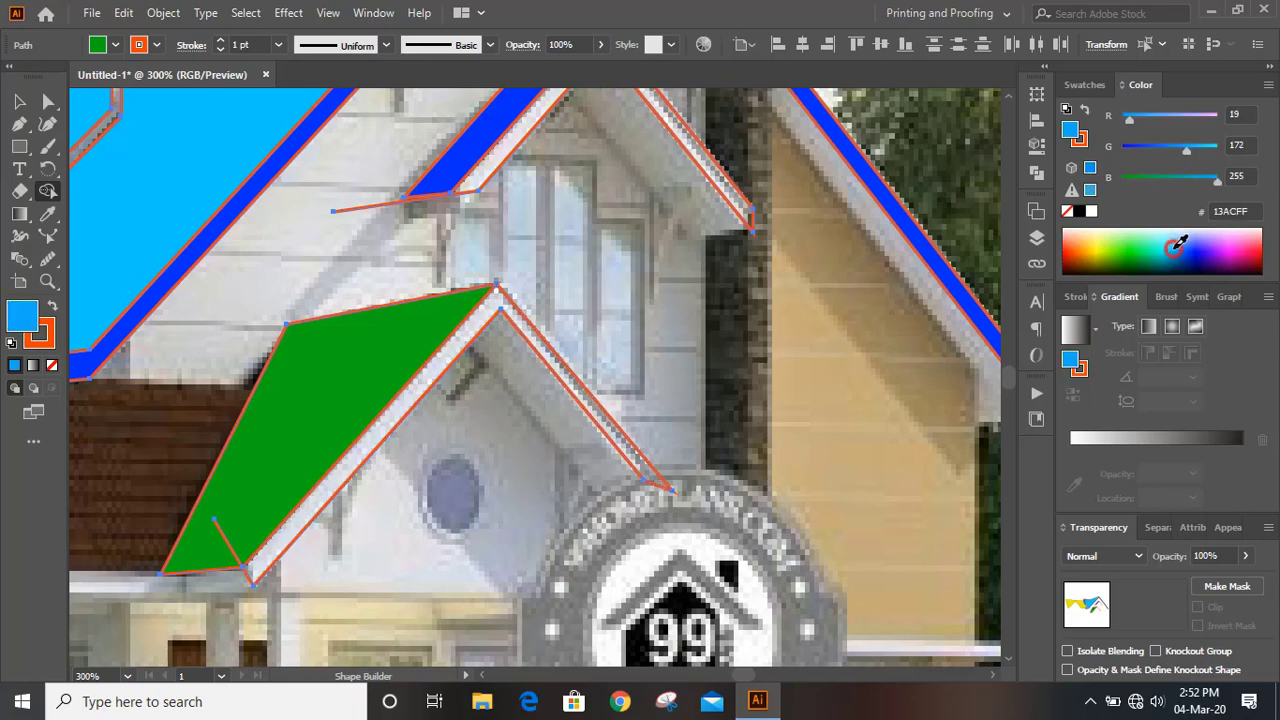
left_click(376, 440)
scroll(775, 337, "down", 2)
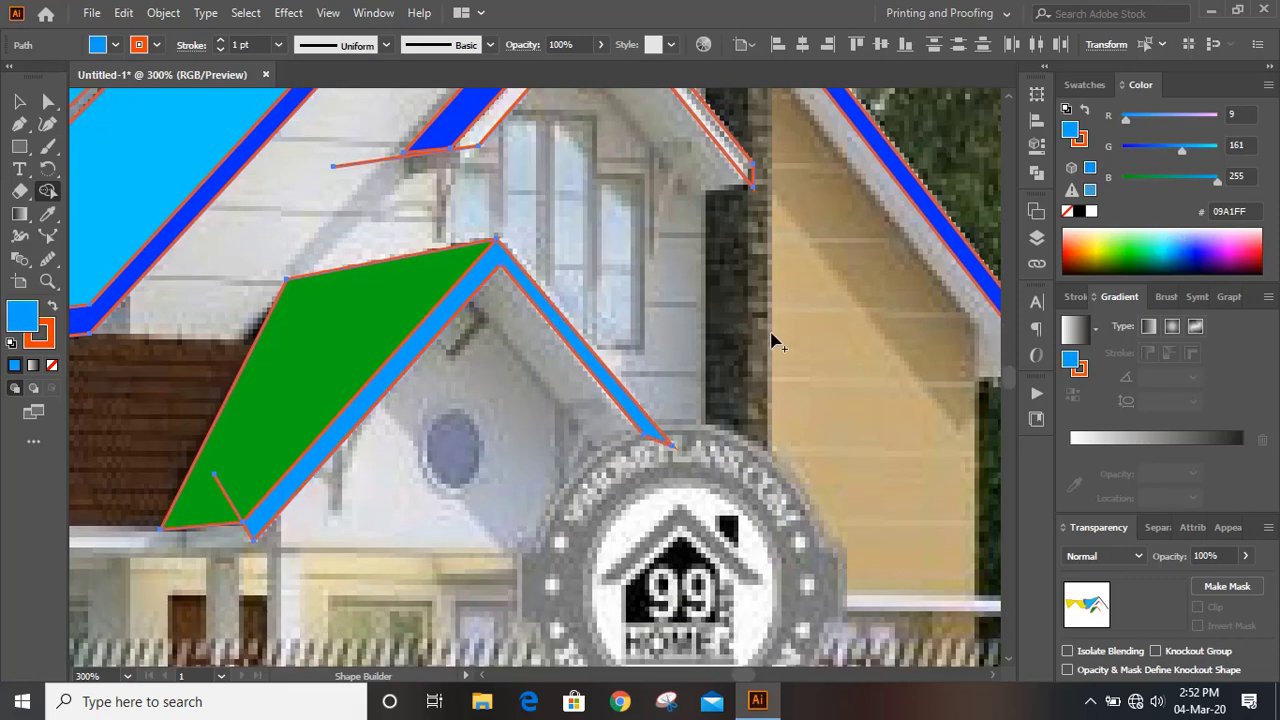
scroll(766, 335, "up", 8)
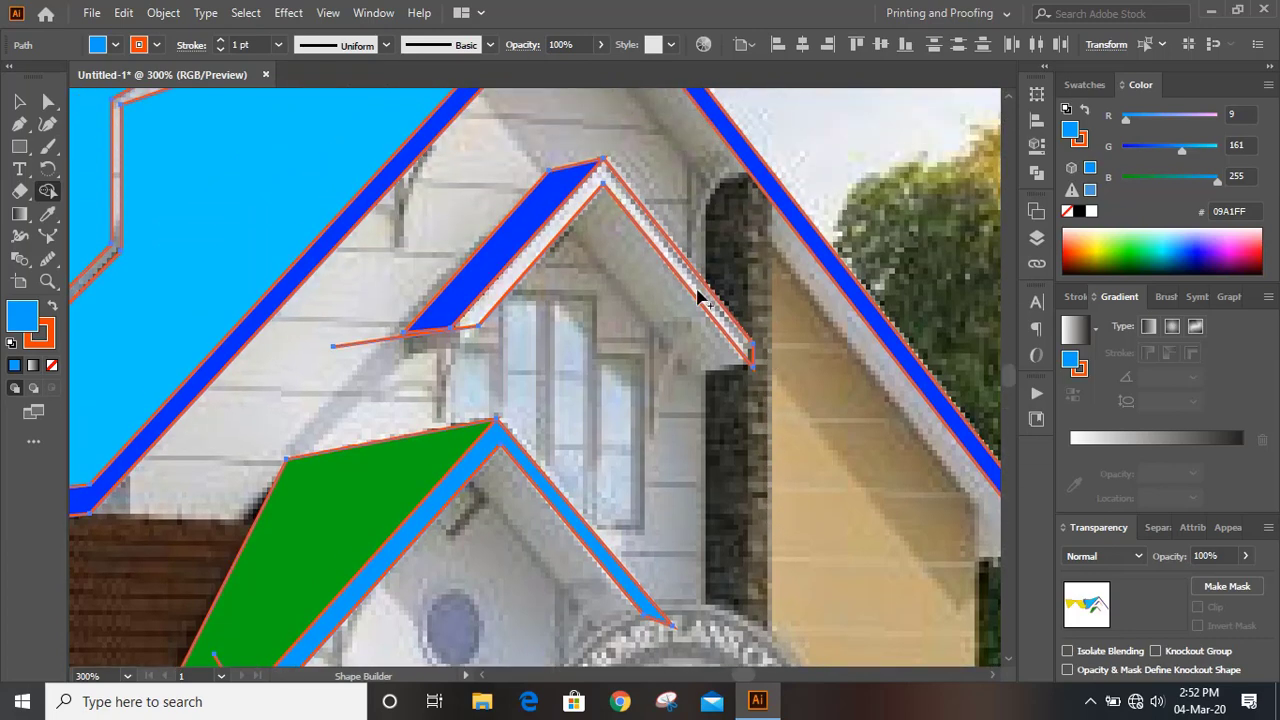
Nudge the orange roof line's end anchor upward with the Direct Selection tool
left_click(18, 101)
left_click(363, 362)
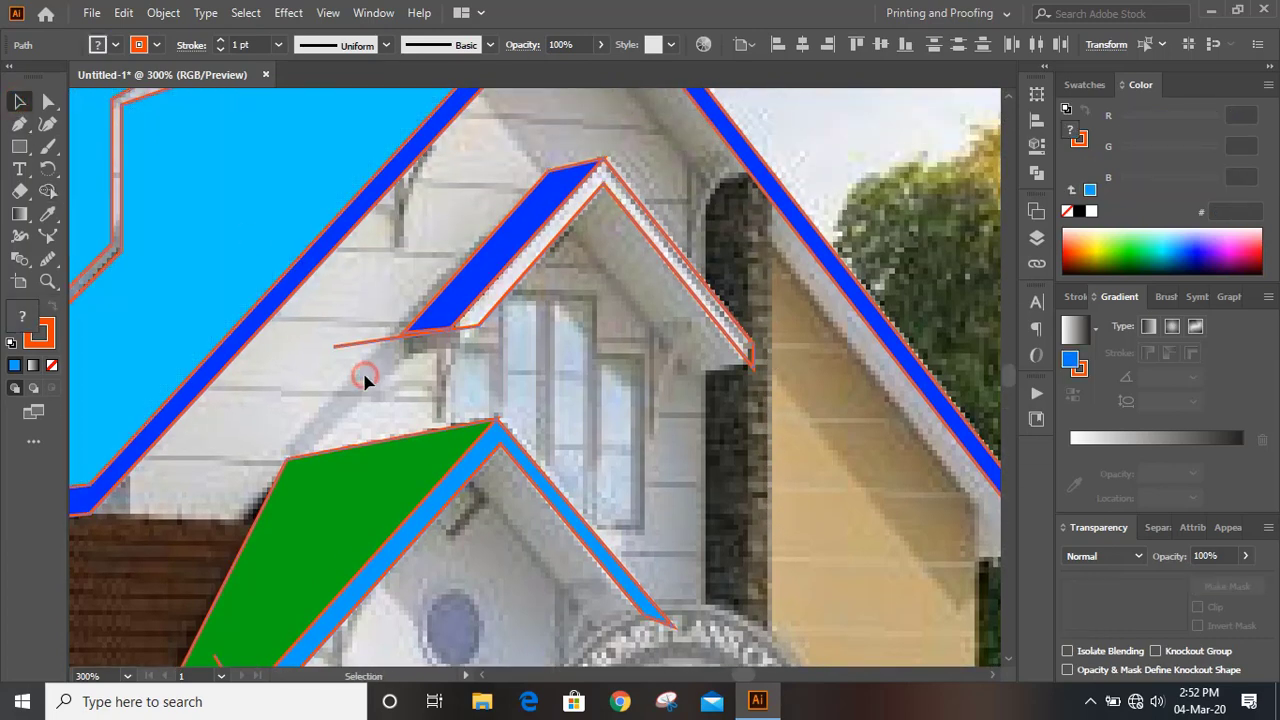
left_click(44, 101)
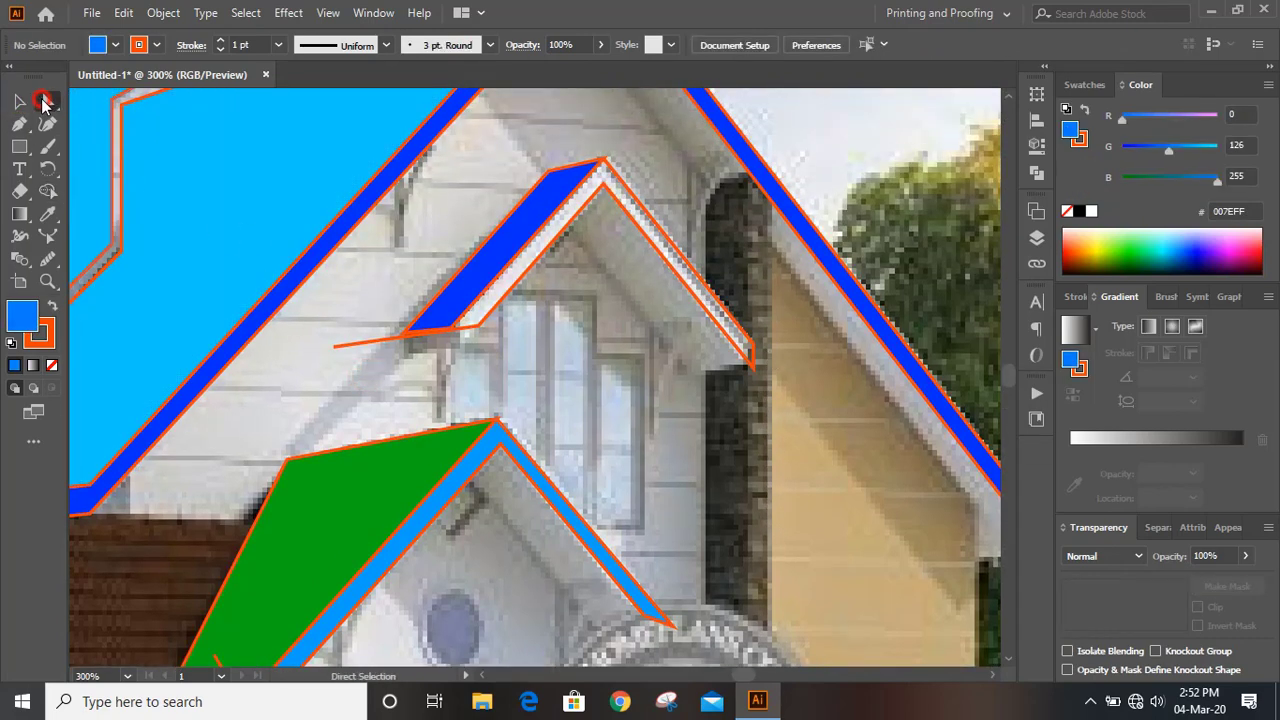
left_click(334, 346)
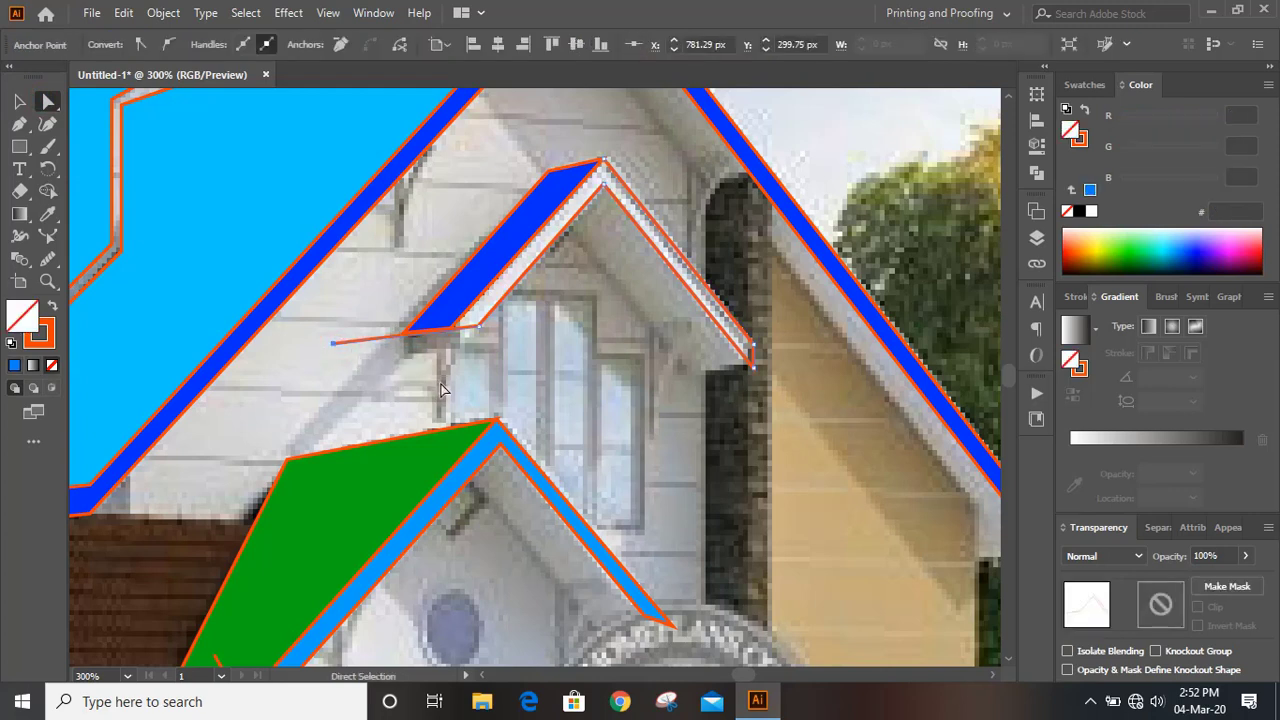
key("Up")
key("Up")
key("Up")
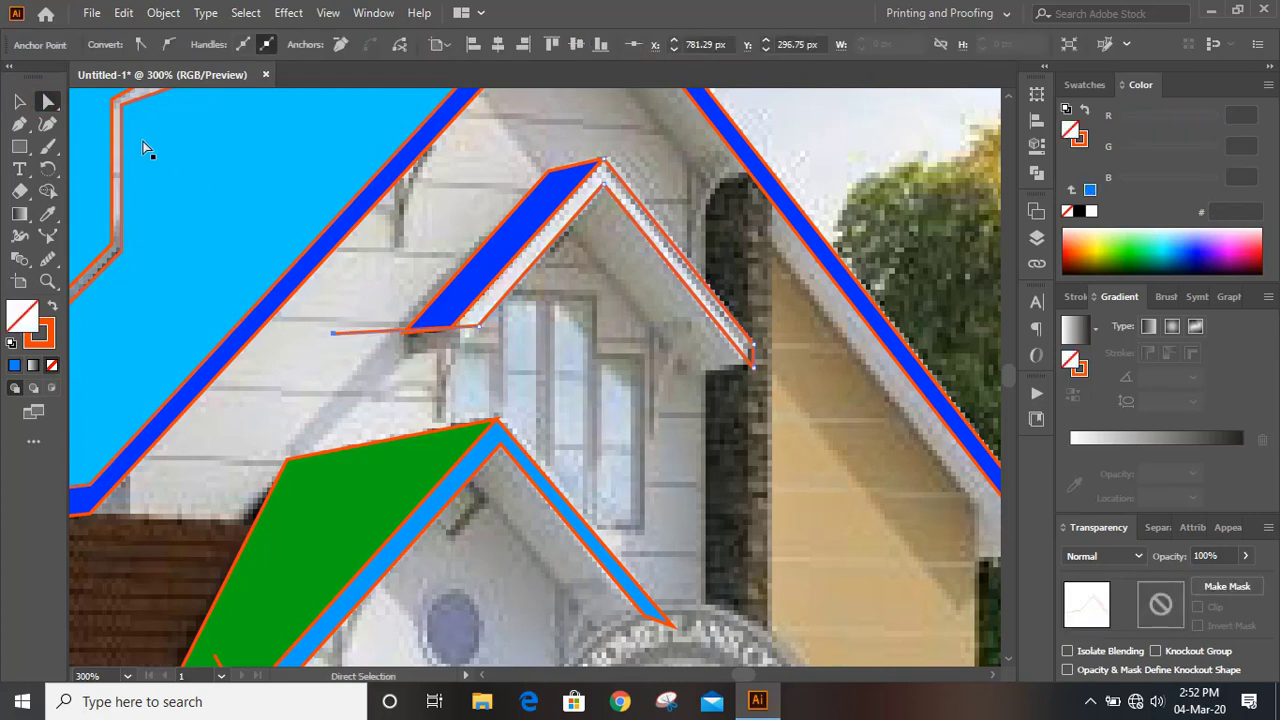
left_click(18, 101)
left_click(790, 418)
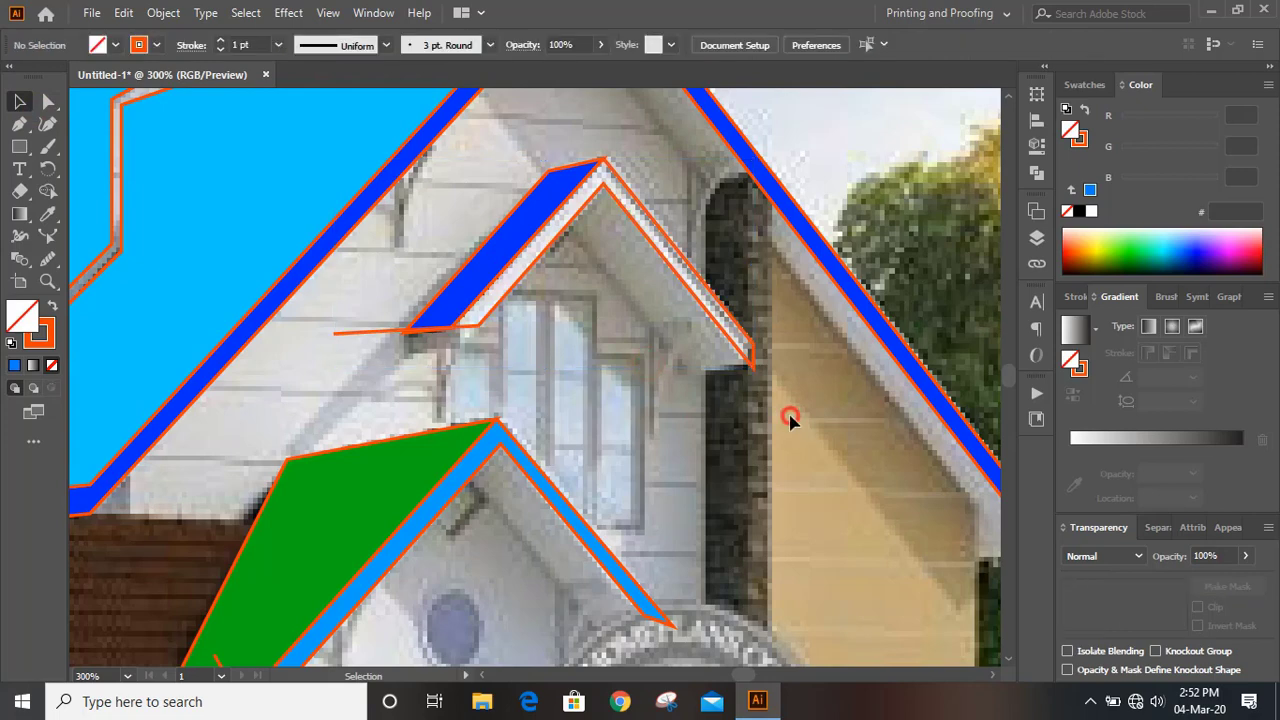
Fill the window gable's right edge strip with light blue 27C5FF using Shape Builder
left_click(424, 144)
left_click(48, 191)
key("ctrl+a")
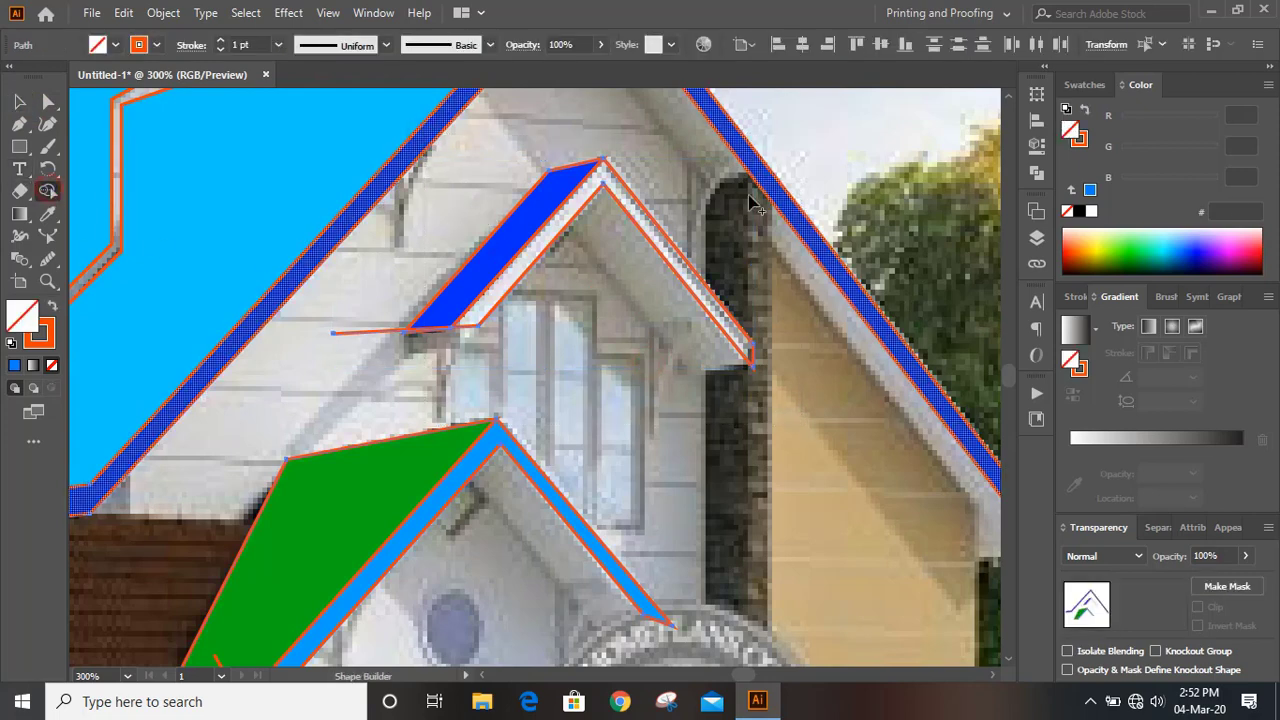
left_click(1168, 240)
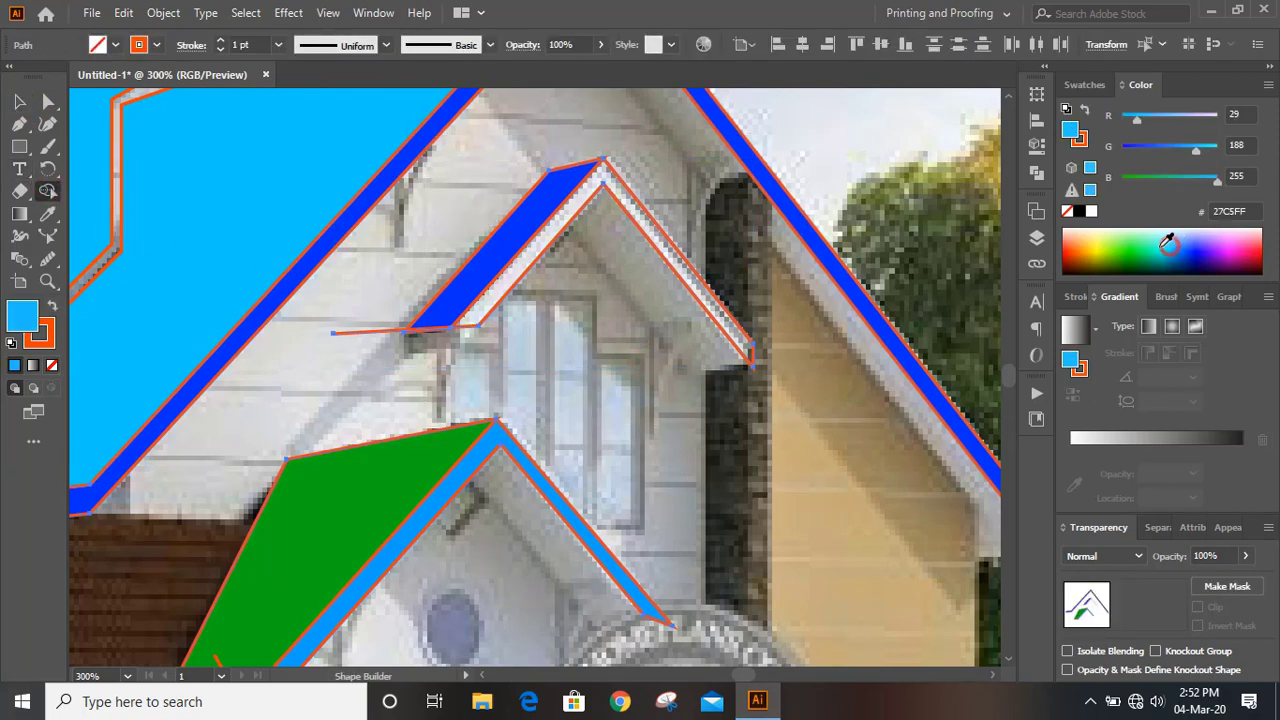
left_click(658, 240)
key("v")
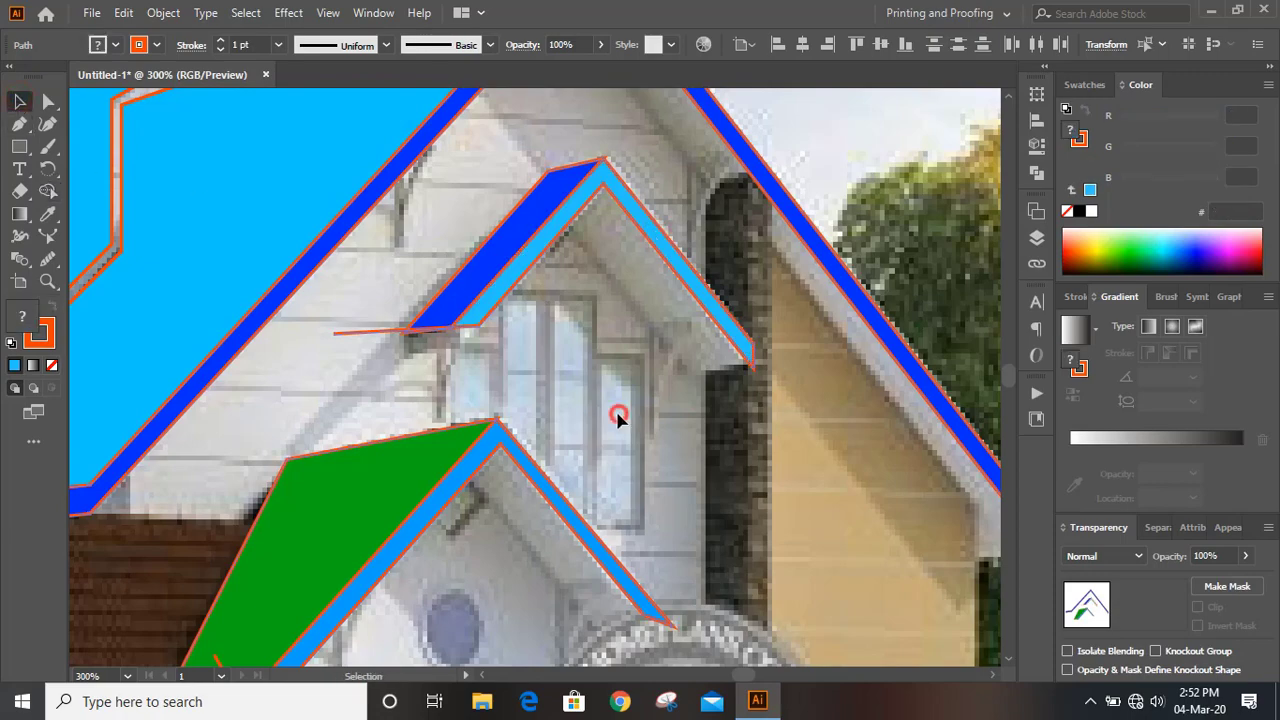
left_click(617, 418)
scroll(640, 390, "down", 10)
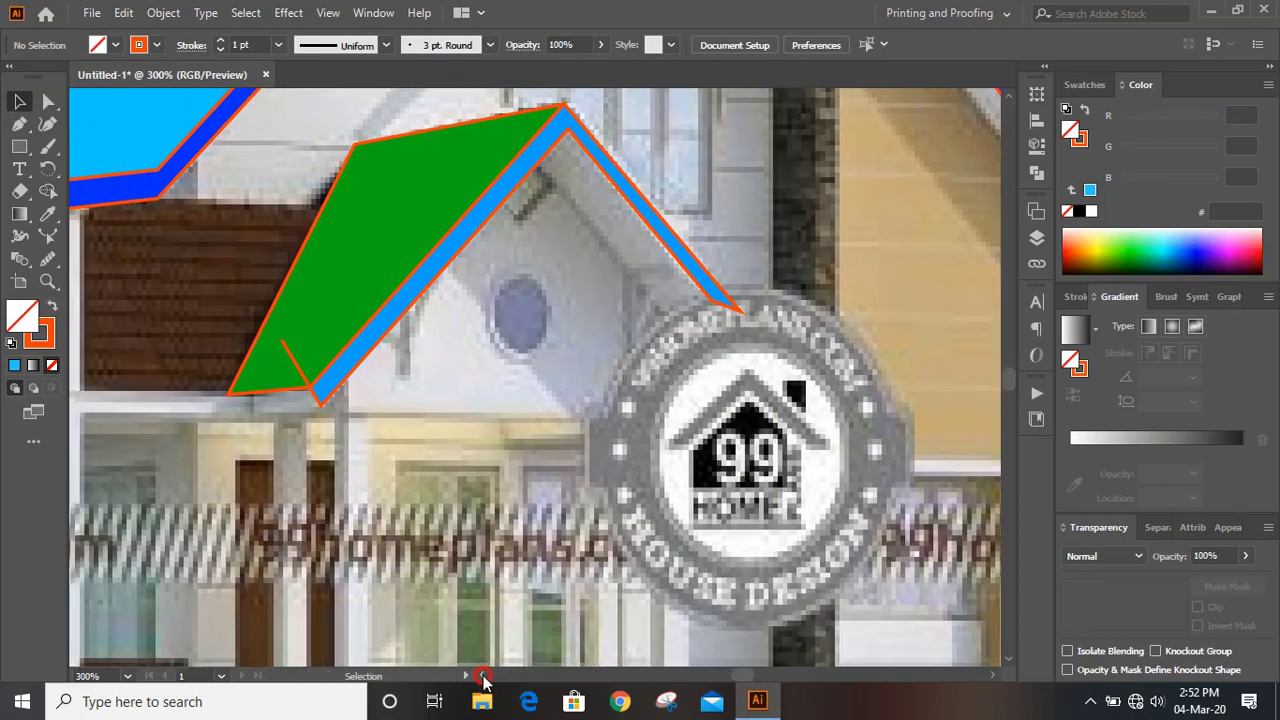
left_click(483, 676)
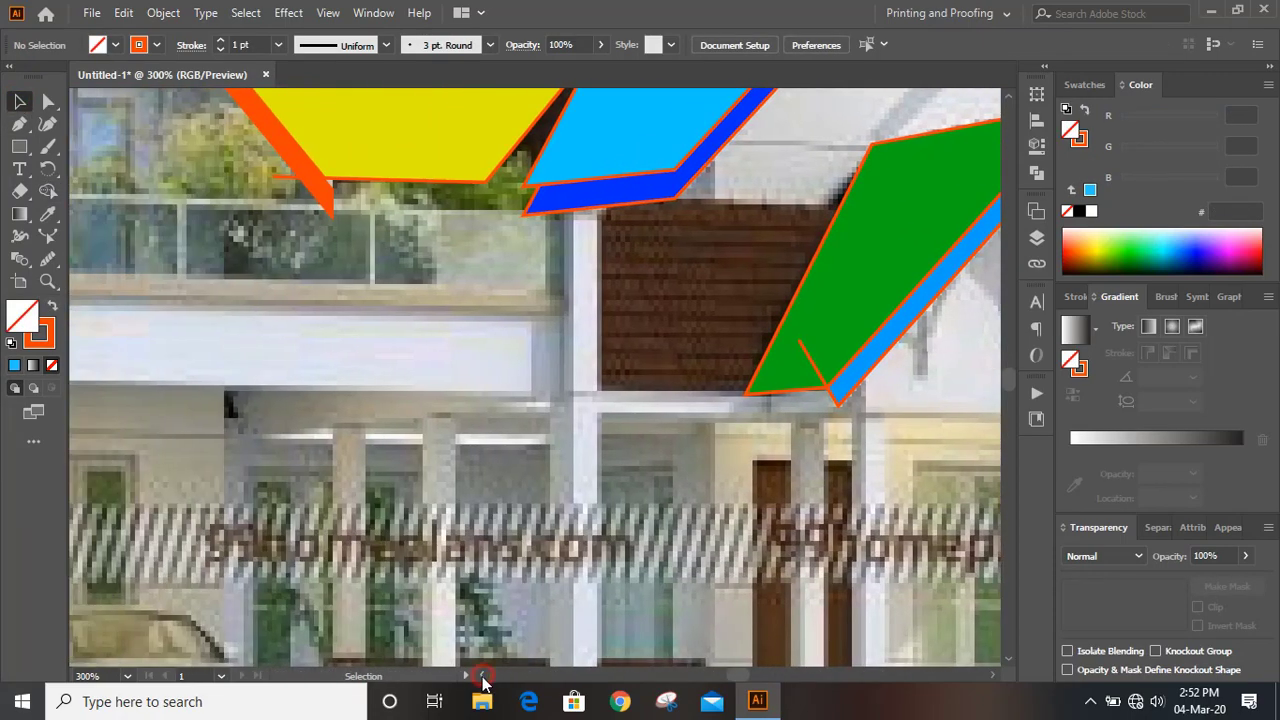
Zoom out to the whole artboard and dismiss the Delete Anchor Point warning
key("p")
key("ctrl+1")
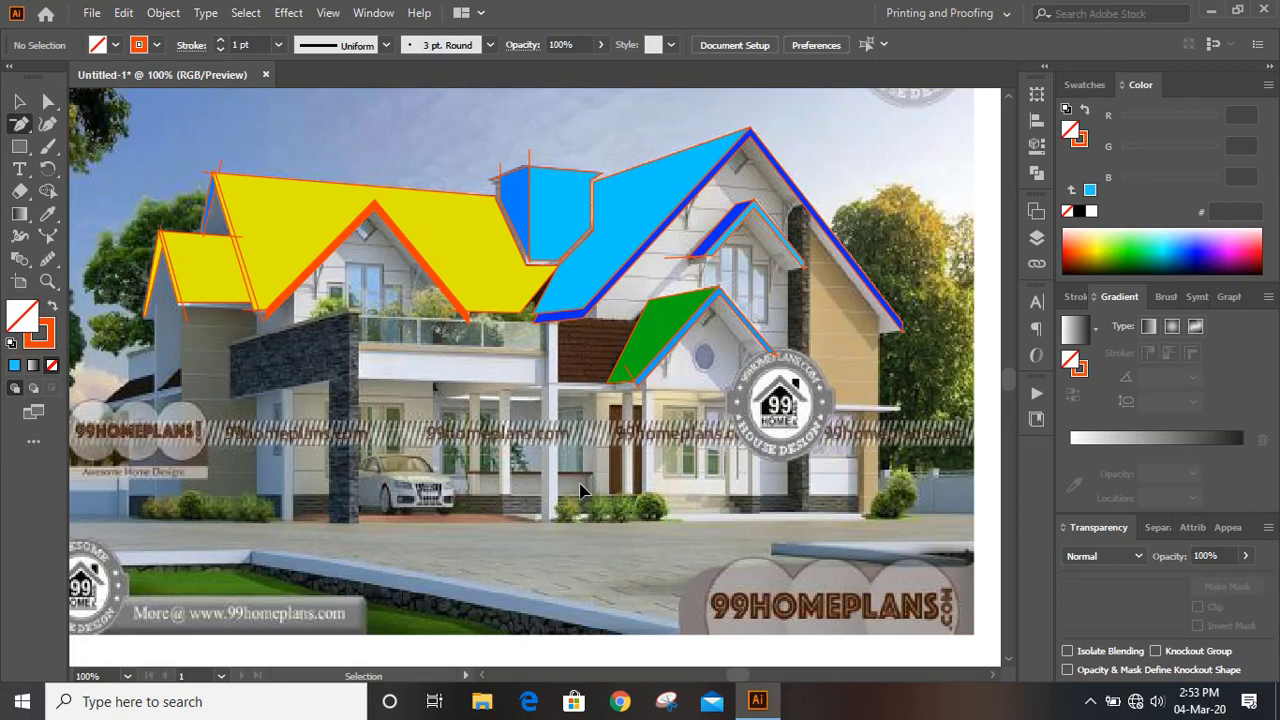
scroll(600, 420, "up", 1)
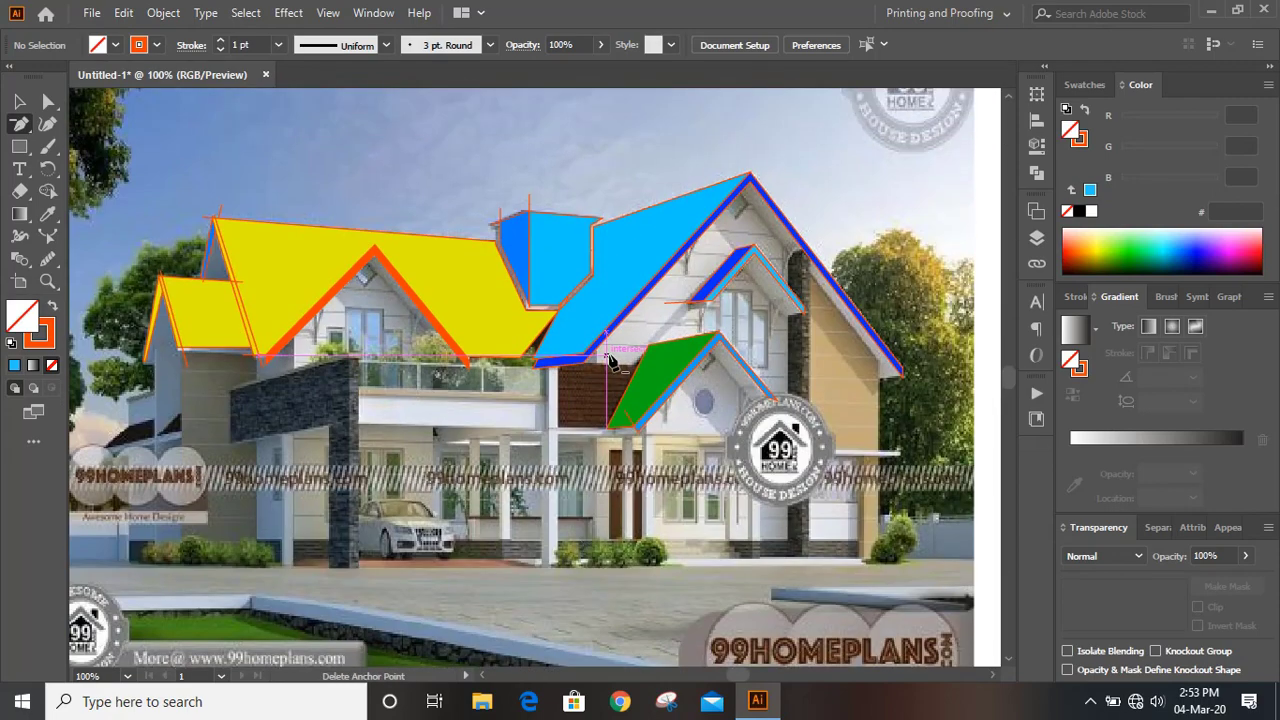
key("ctrl+minus")
scroll(700, 200, "down", 2)
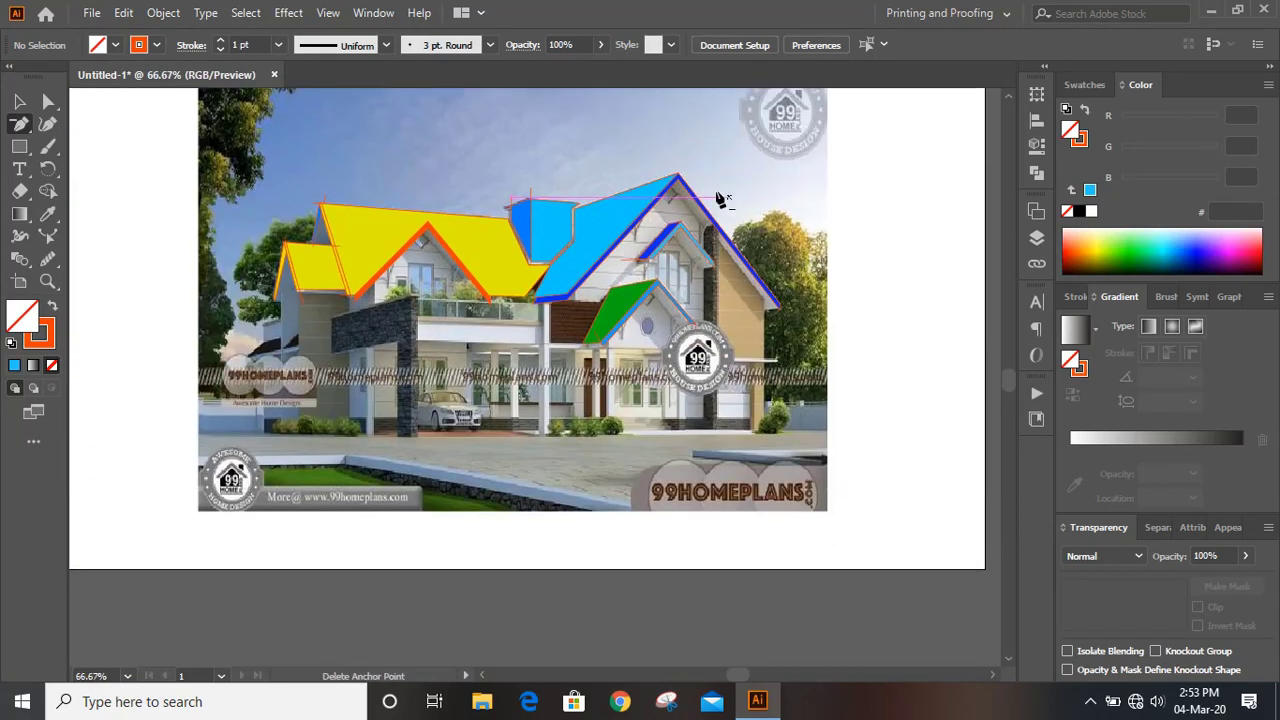
left_click(272, 178)
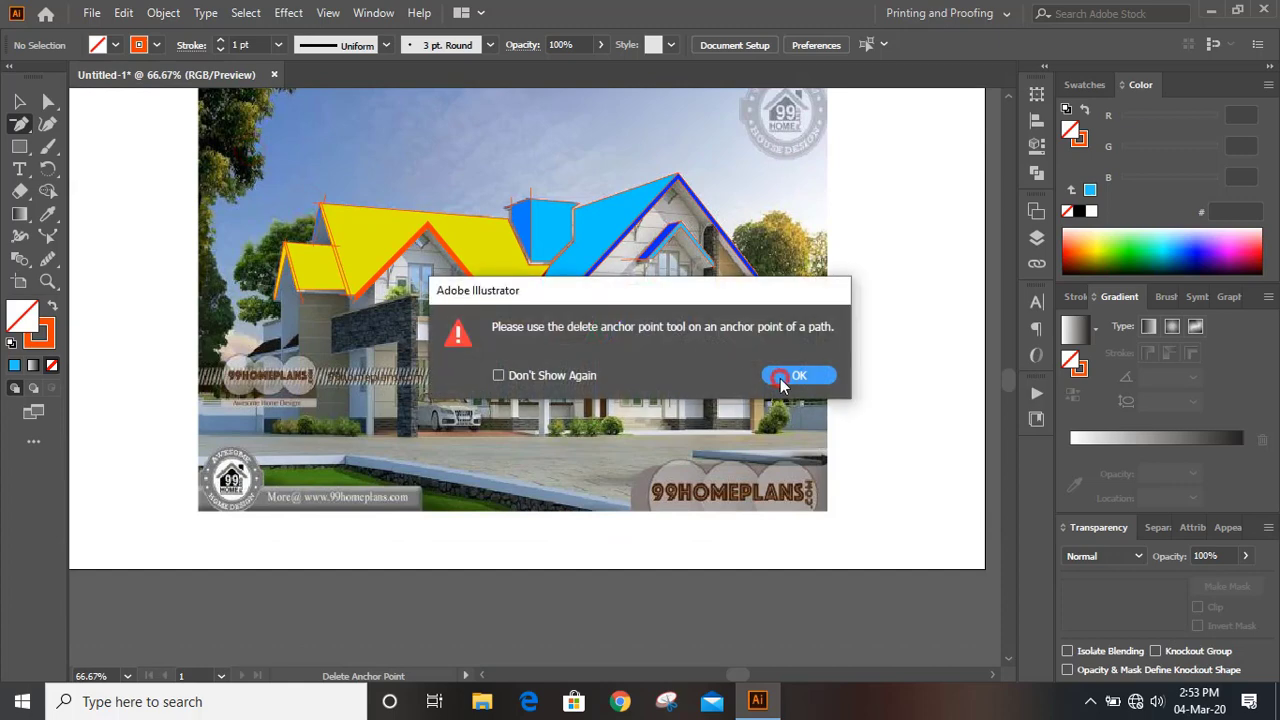
left_click(799, 375)
Marquee-select the coloured roof shapes and drag them below the artboard
left_click(19, 102)
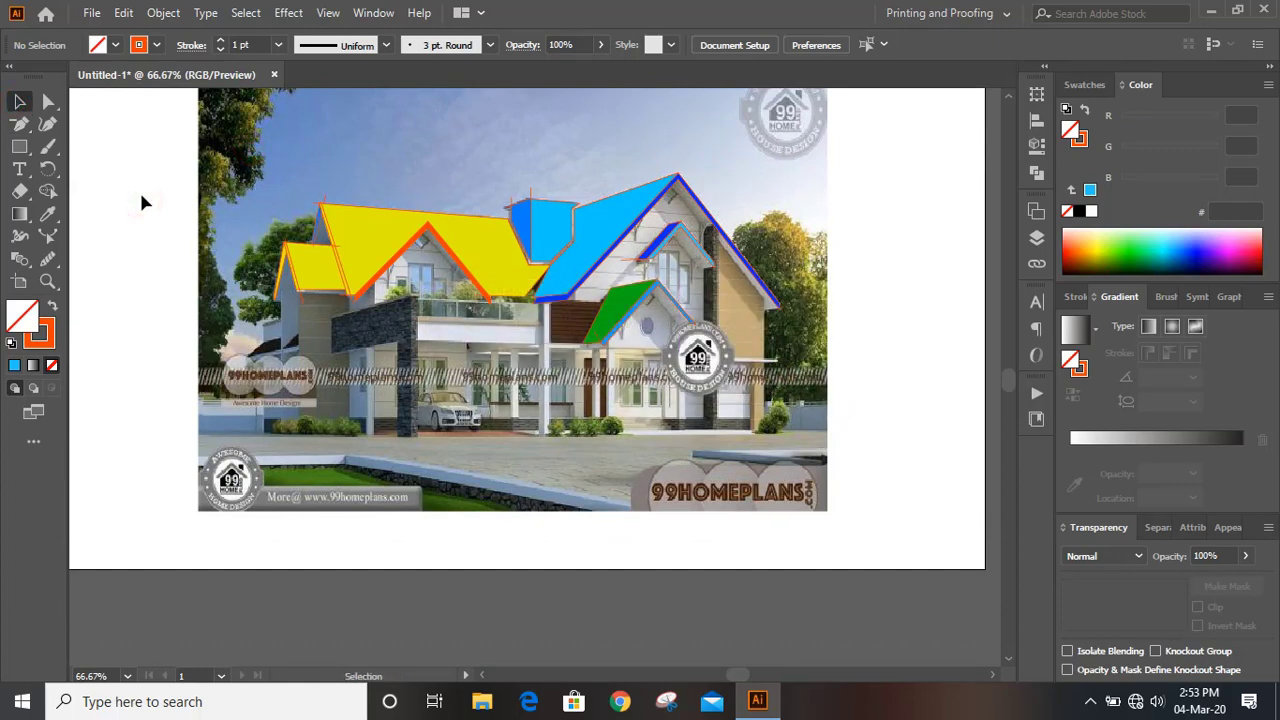
left_click_drag(269, 148, 792, 400)
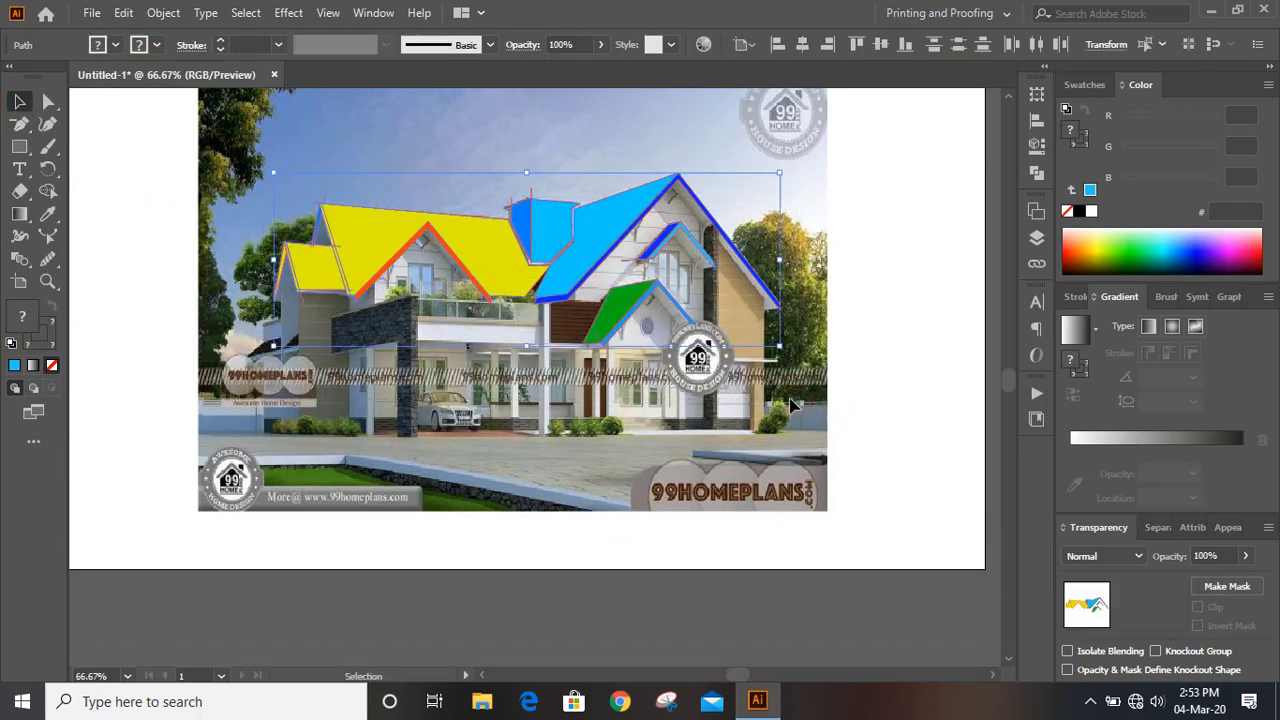
scroll(617, 316, "down", 2)
left_click_drag(486, 166, 485, 596)
left_click(830, 532)
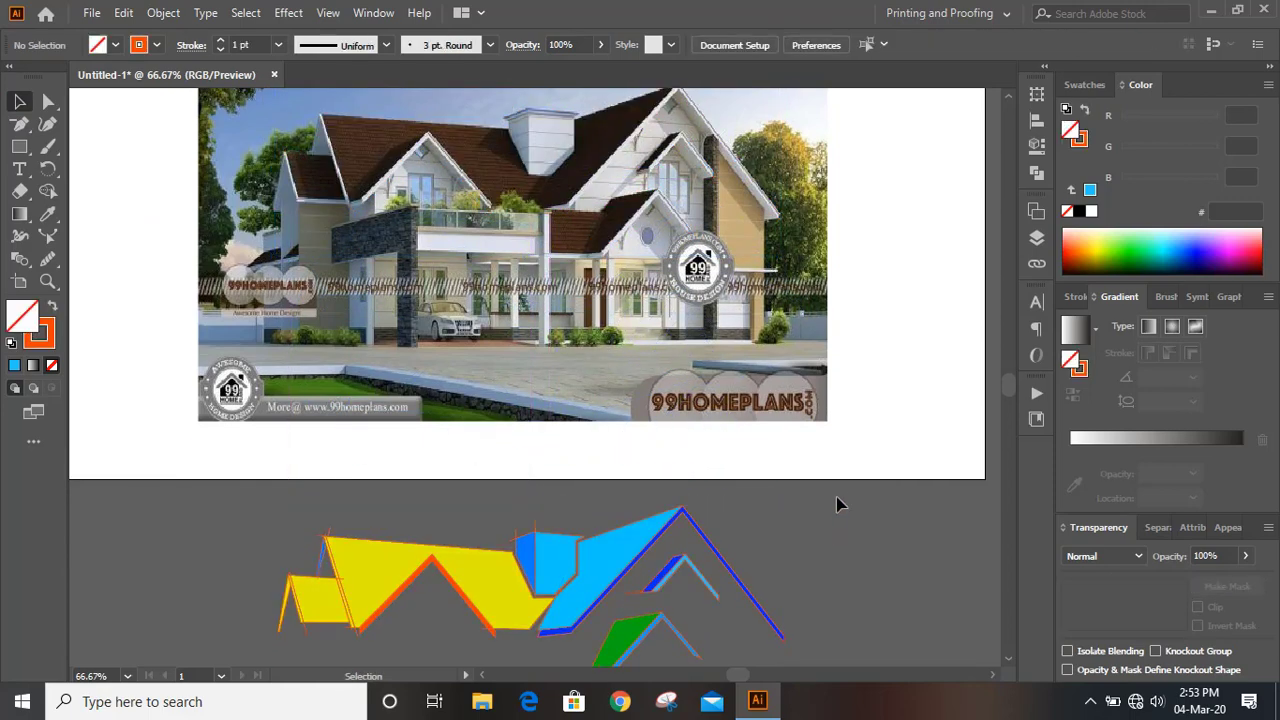
scroll(838, 503, "up", 3)
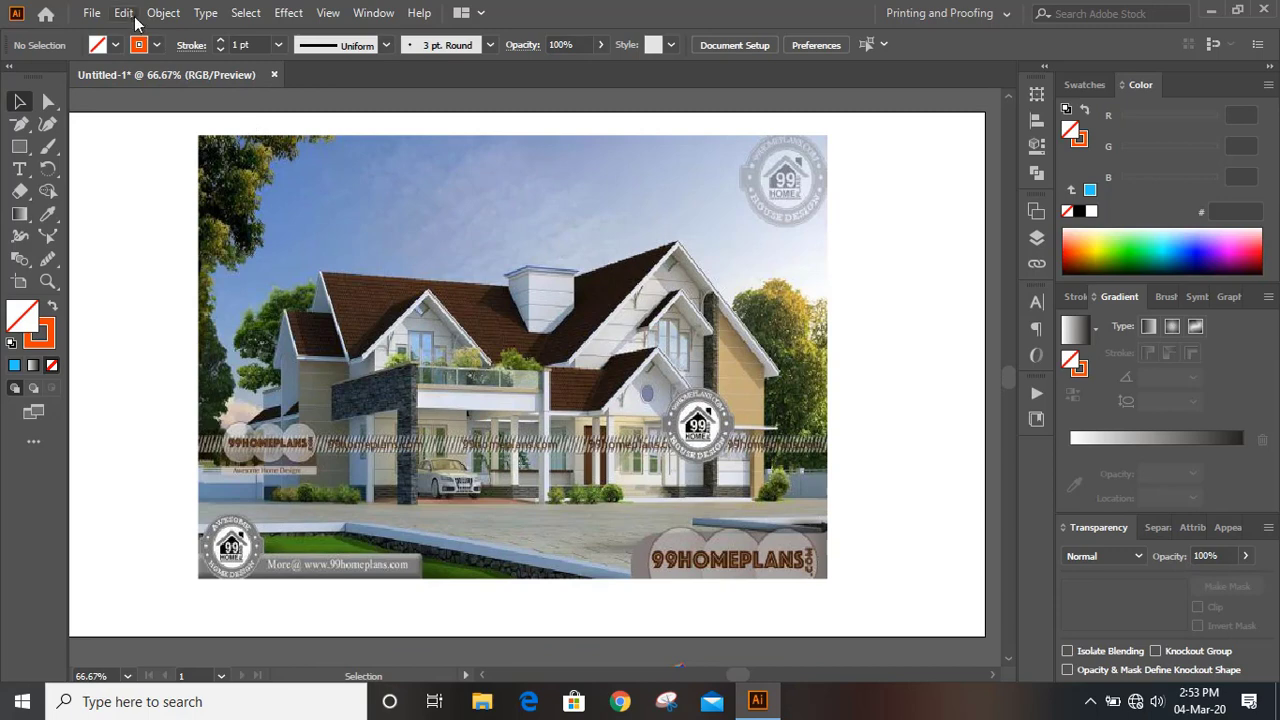
Unlock all objects and delete the house photo
left_click(163, 13)
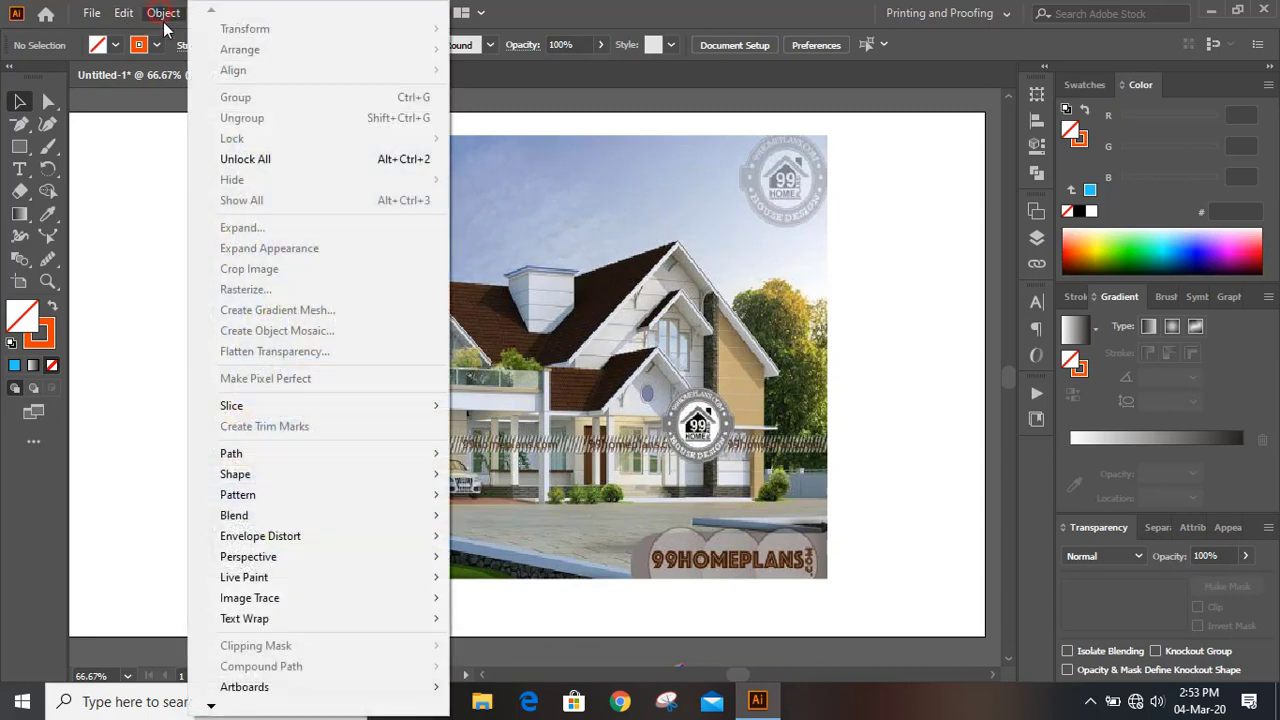
left_click(308, 162)
left_click(856, 326)
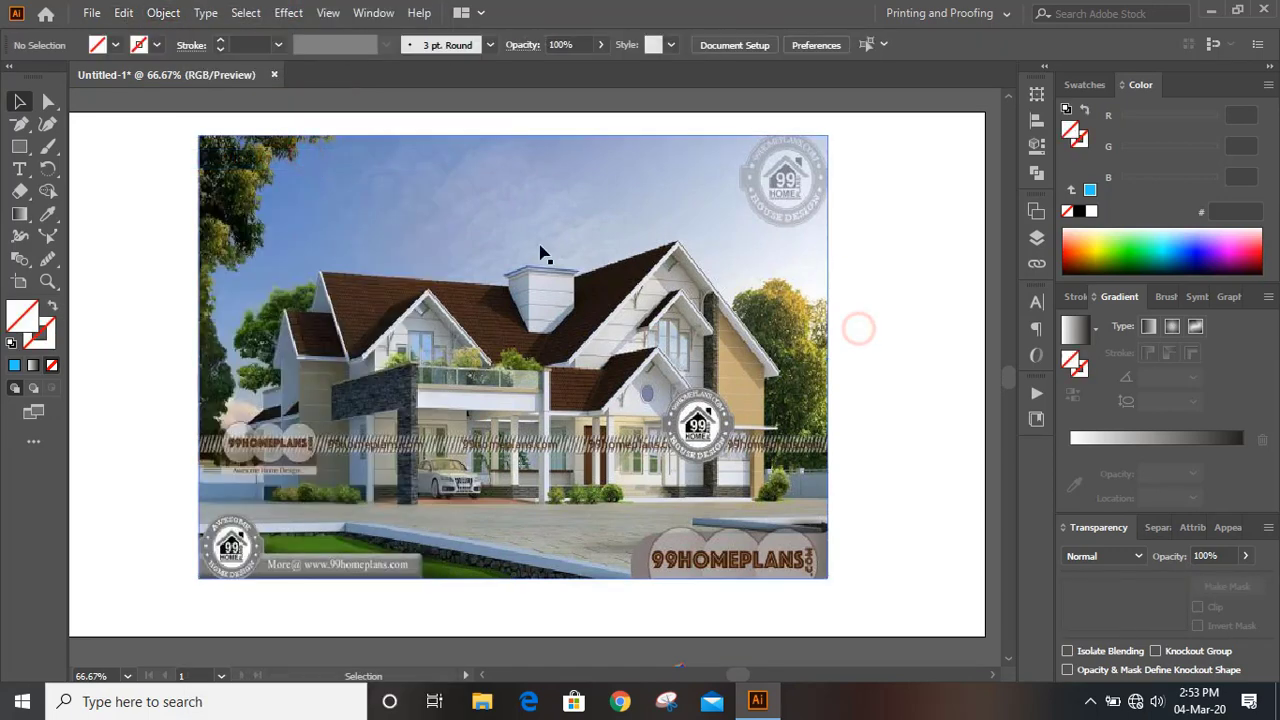
left_click(540, 247)
key("Delete")
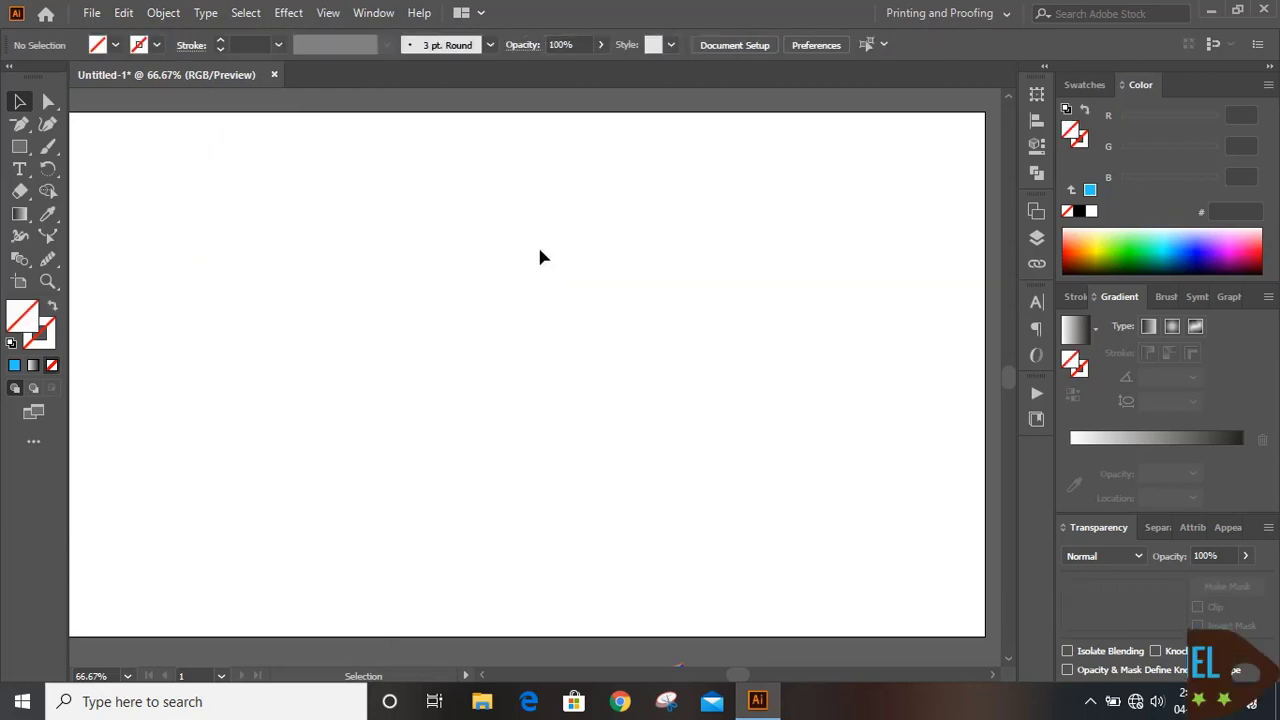
Marquee-select the coloured roof shapes and drag them up onto the white artboard
scroll(547, 311, "down", 5)
left_click_drag(195, 468, 806, 634)
left_click_drag(511, 526, 517, 234)
left_click(540, 364)
scroll(459, 407, "up", 3)
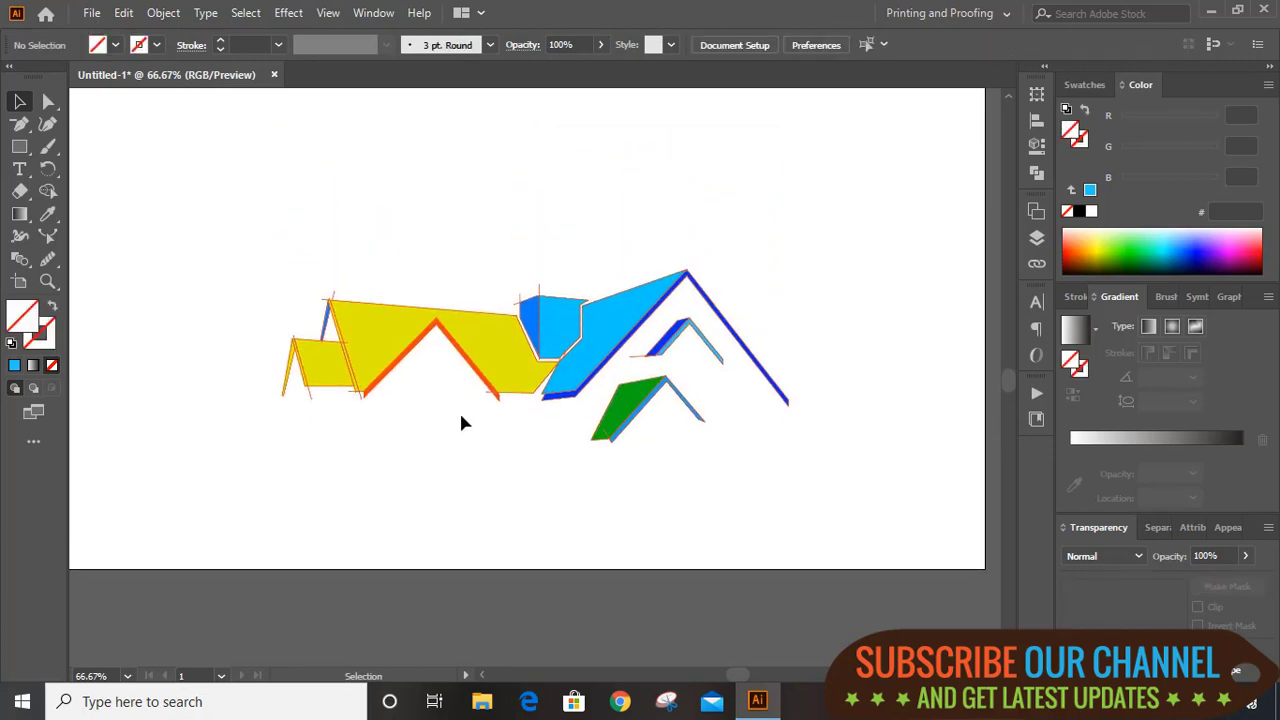
Select the blue roof piece and nudge it slightly
scroll(461, 422, "up", 2)
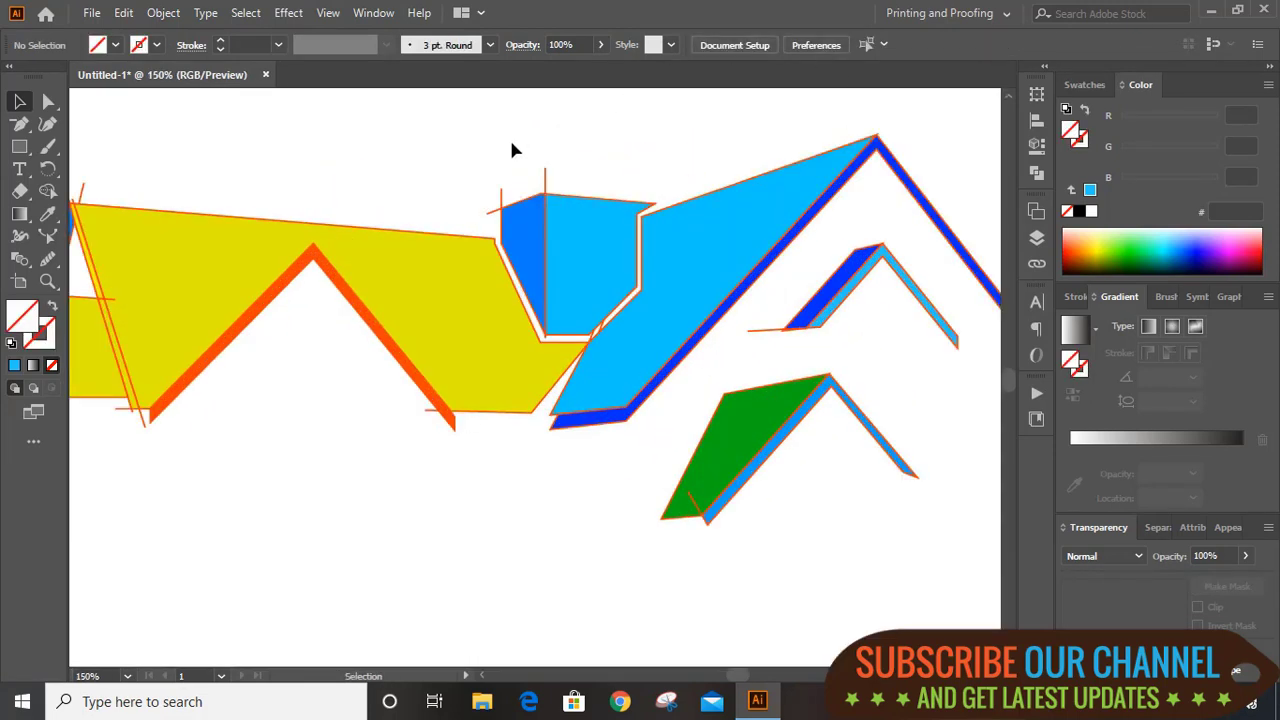
left_click(570, 187)
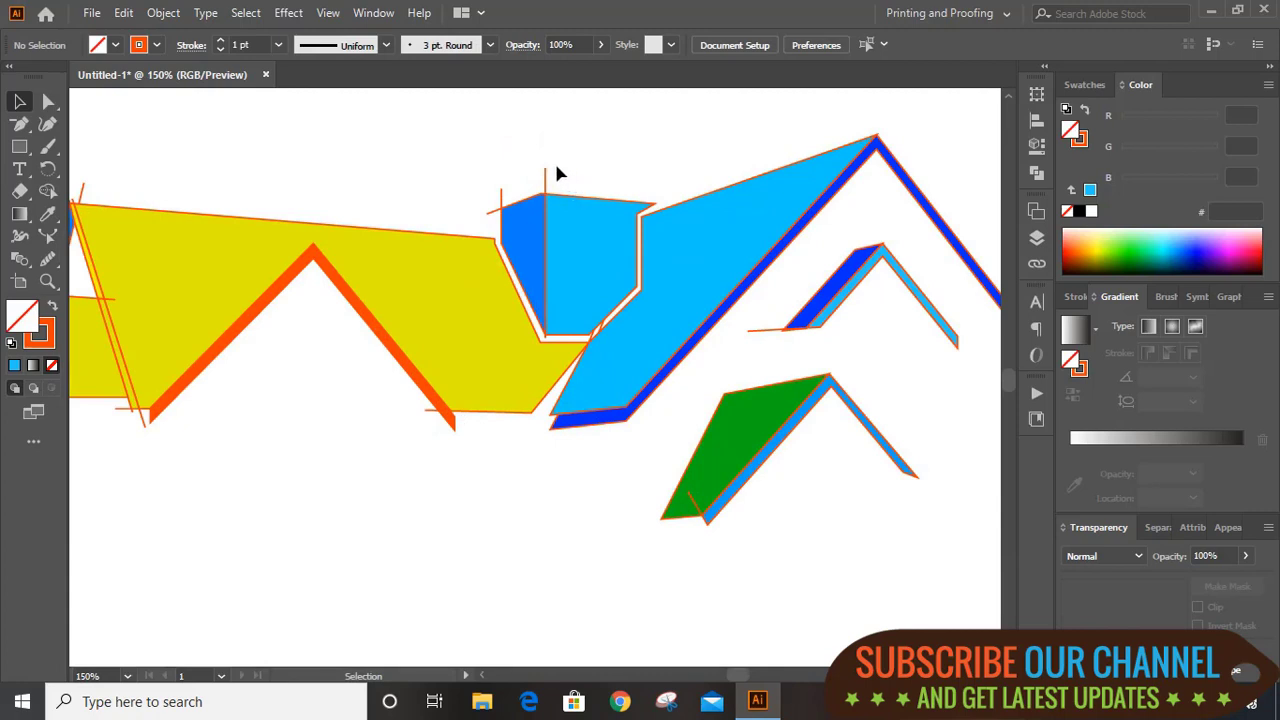
left_click_drag(500, 197, 500, 194)
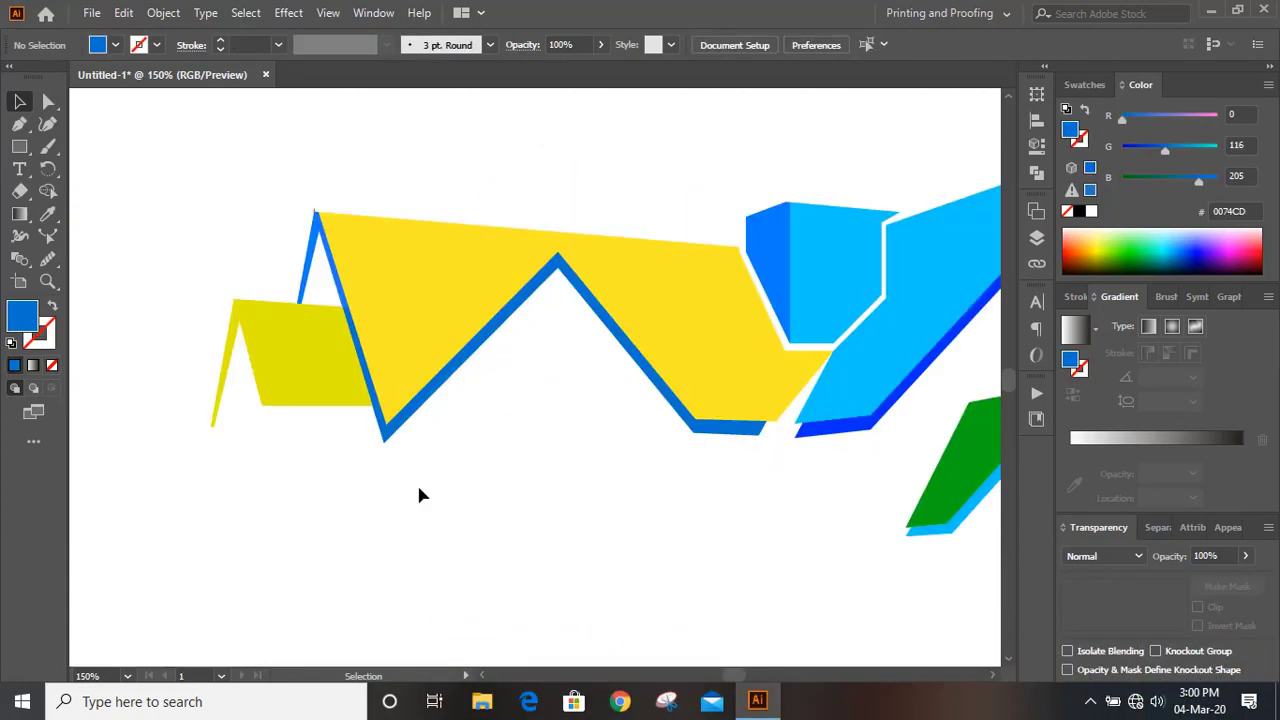
scroll(417, 491, "up", 1)
Shift-select the six blue zigzag ridge strips together
left_click(320, 274)
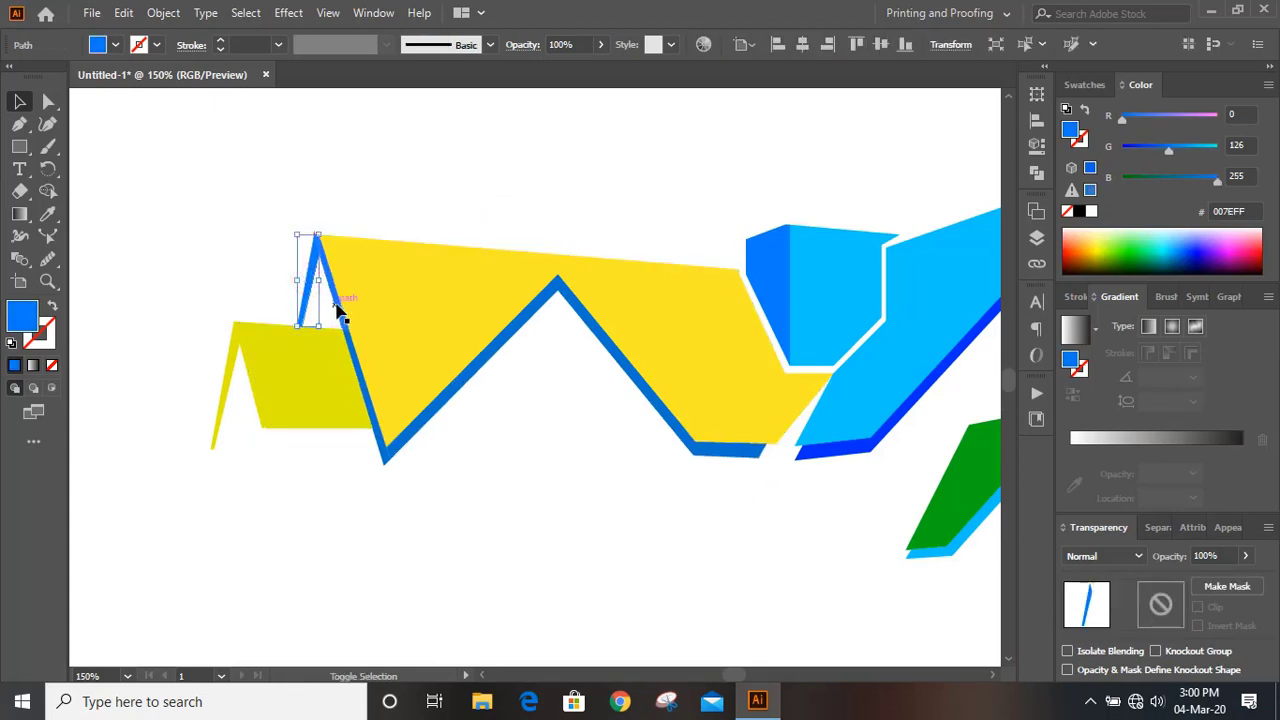
left_click(340, 314, "shift")
left_click(491, 358, "shift")
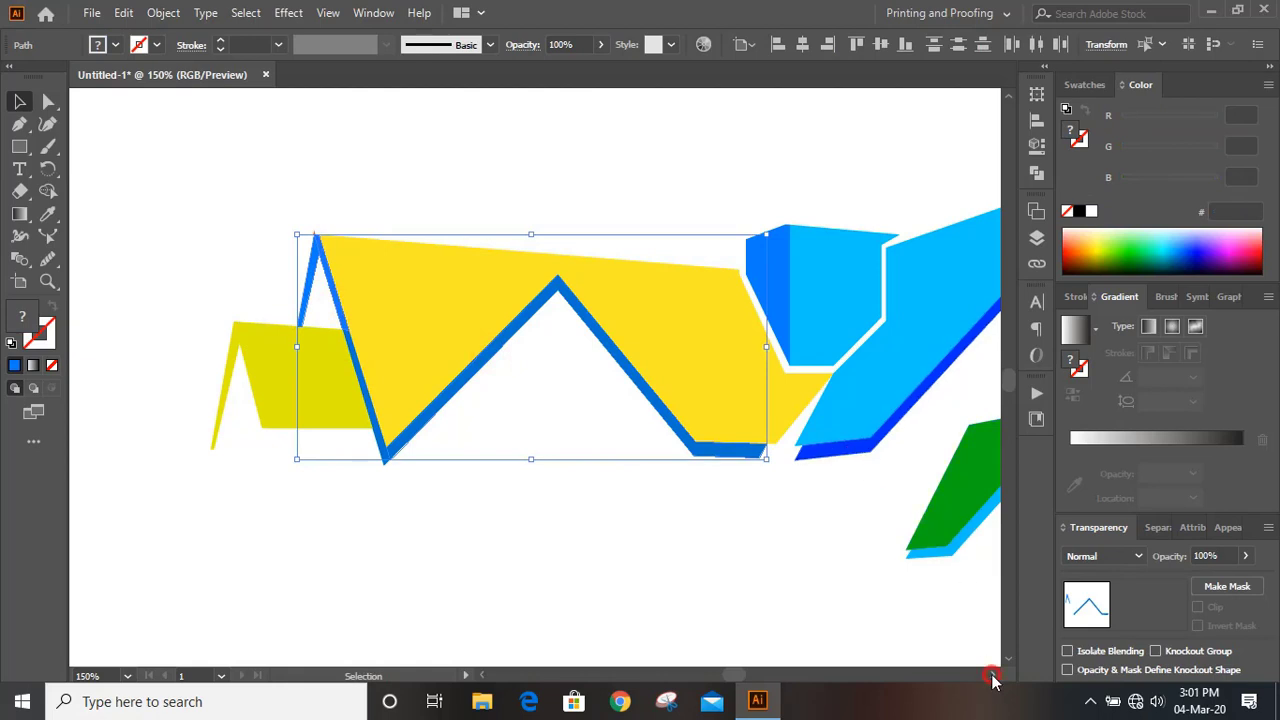
left_click_drag(993, 676, 993, 676)
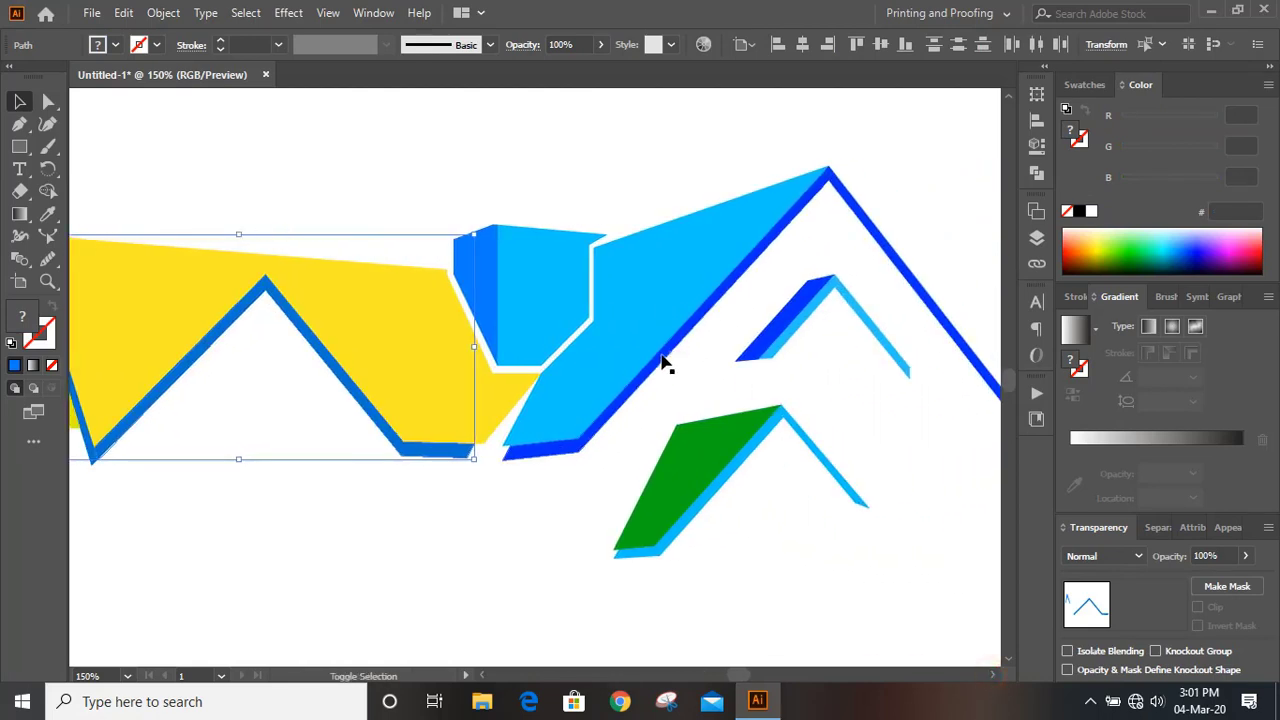
left_click(660, 358, "shift")
left_click(771, 430, "shift")
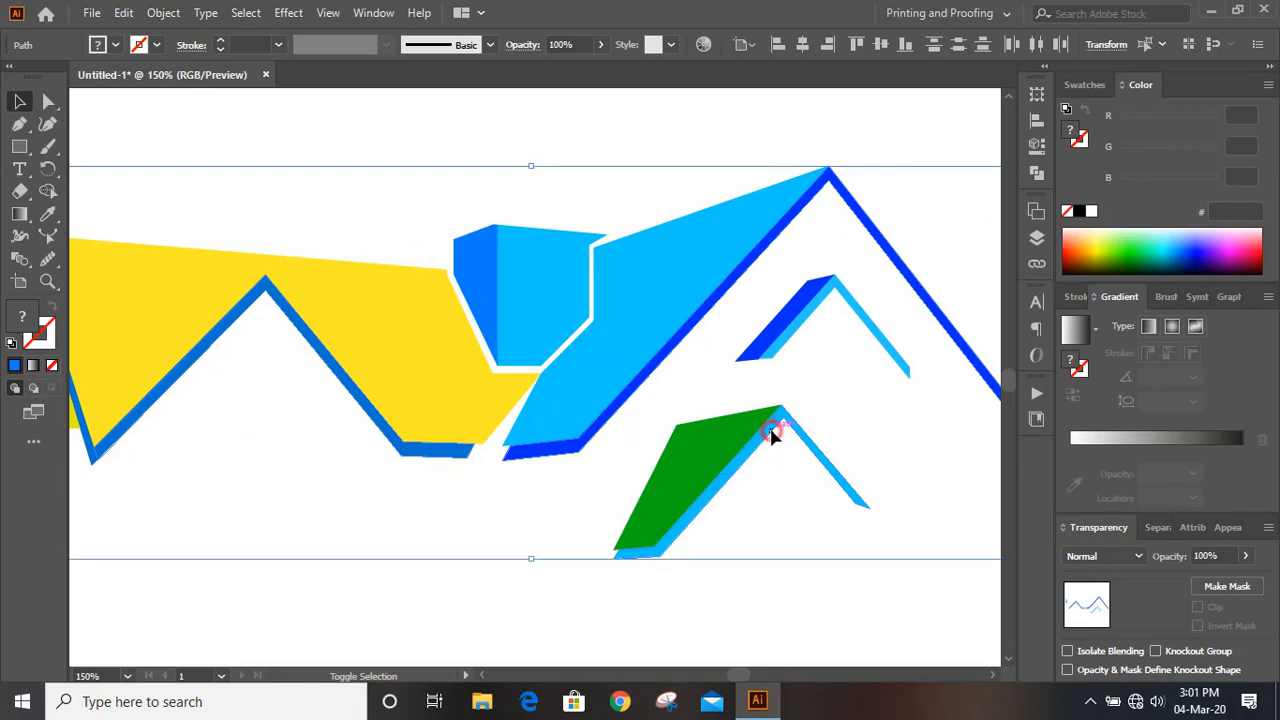
left_click(798, 346, "shift")
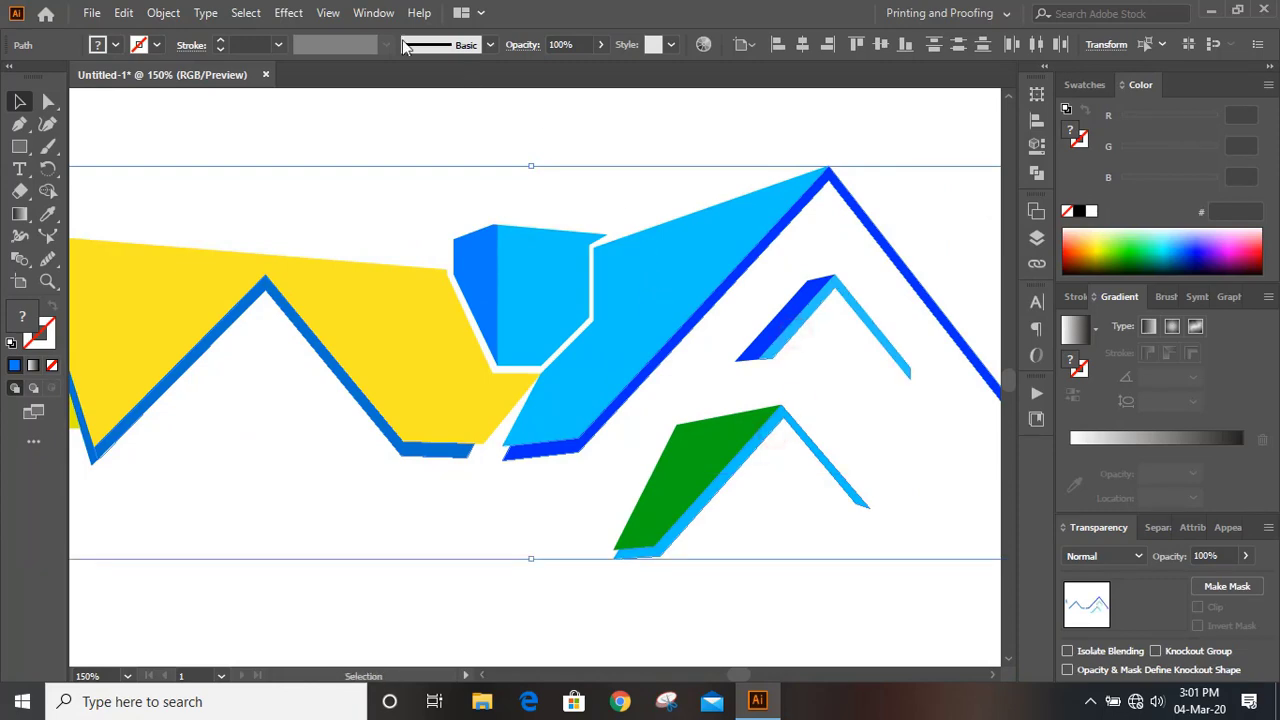
left_click(164, 14)
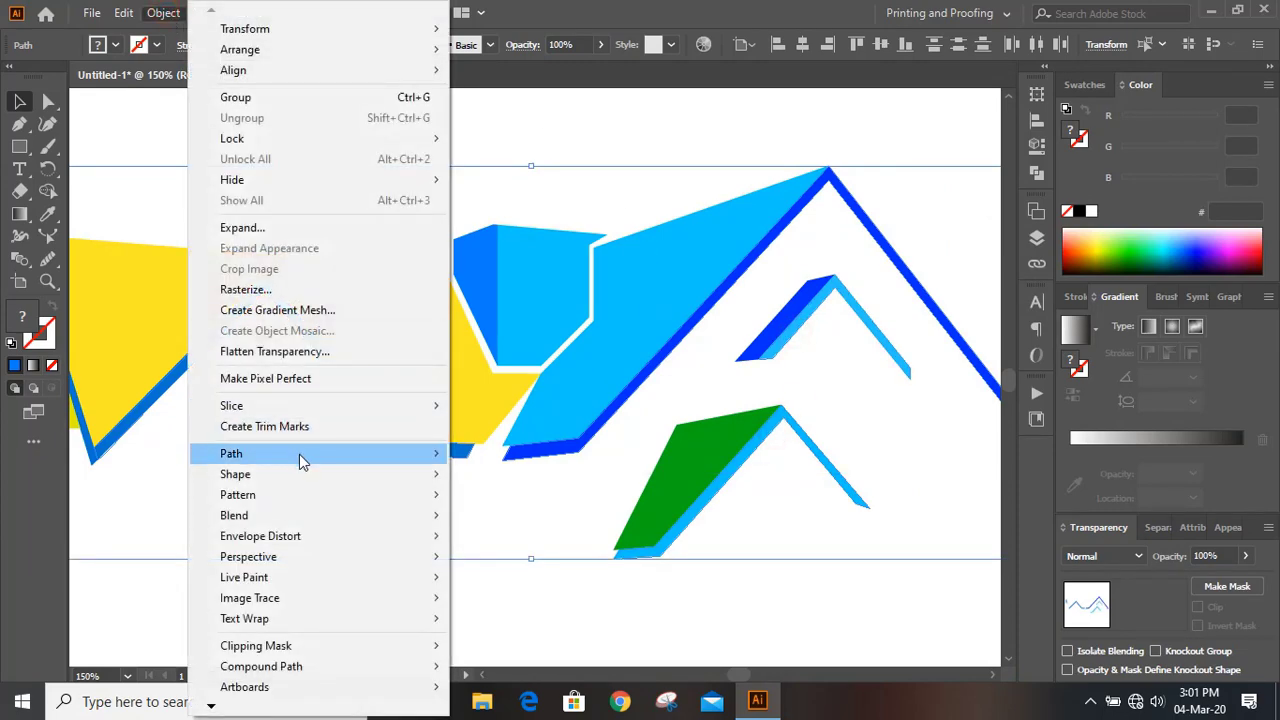
Add a 5 px Offset Path around the selected ridge strips and fill it magenta F500EA
mouse_move(299, 454)
left_click(530, 521)
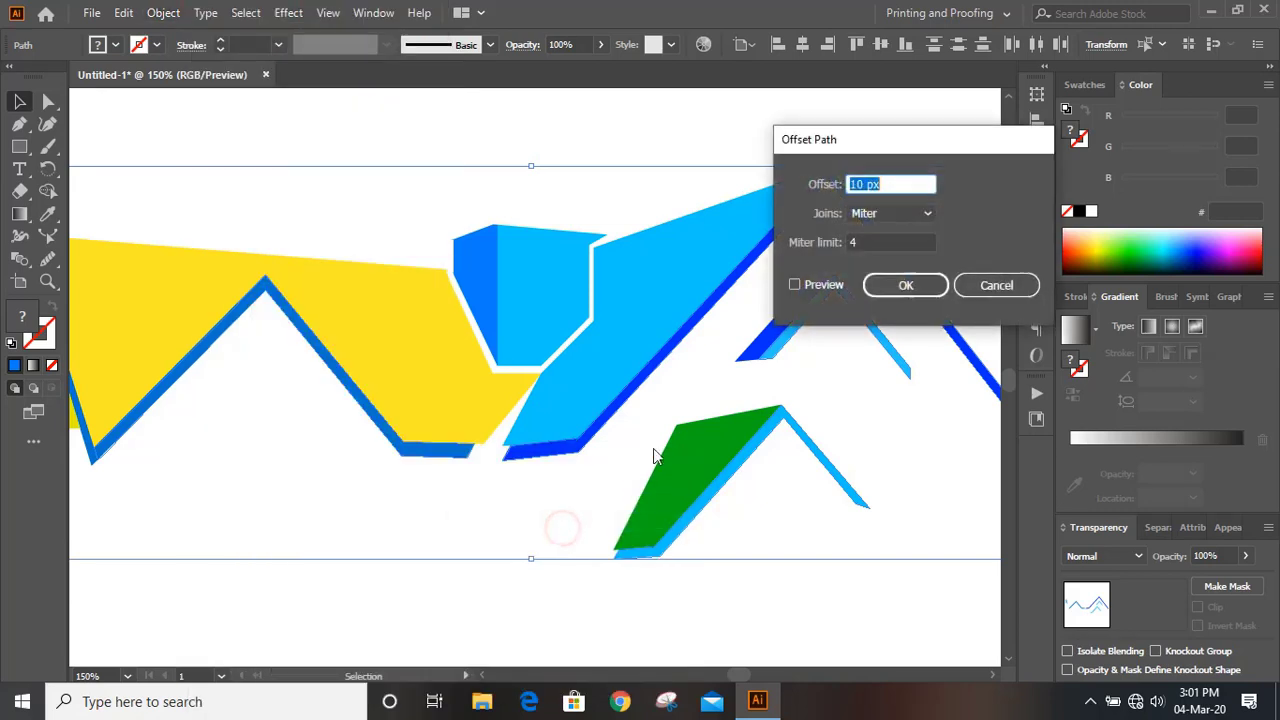
left_click(795, 286)
left_click(886, 184)
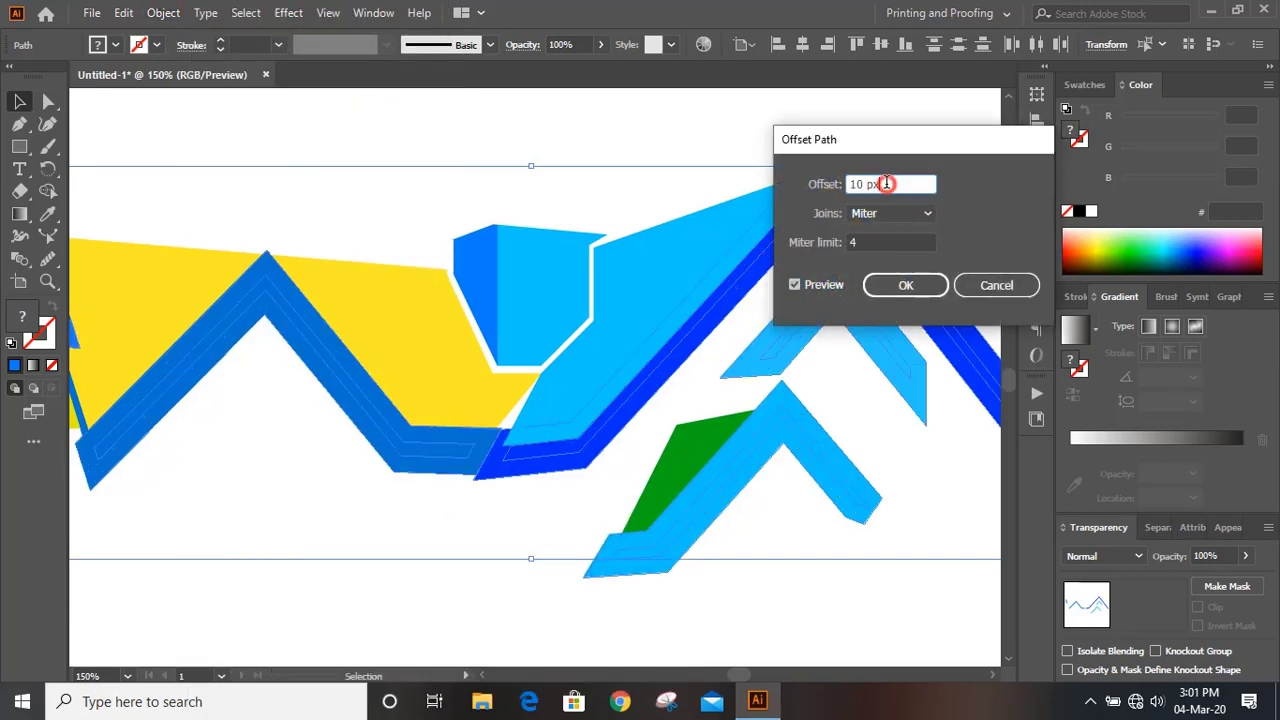
key("Down")
key("Down")
key("Down")
key("Down")
key("Down")
key("Down")
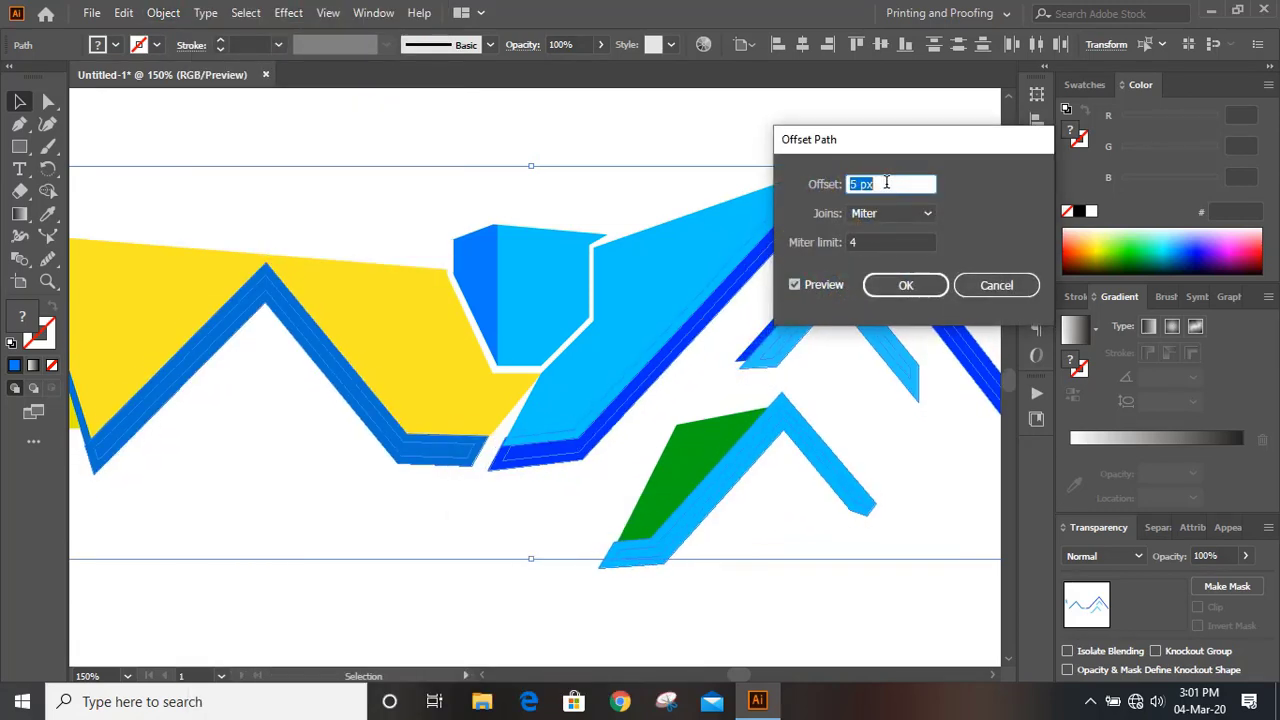
key("Up")
left_click(888, 288)
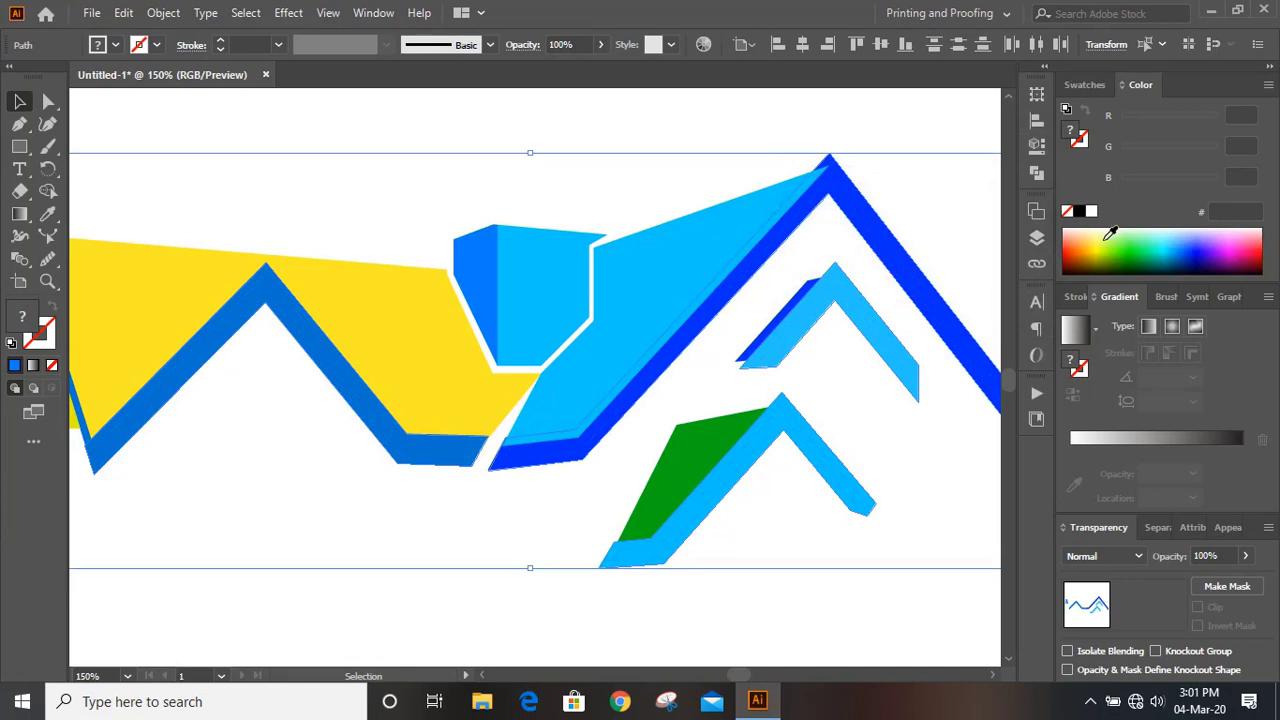
left_click(1233, 248)
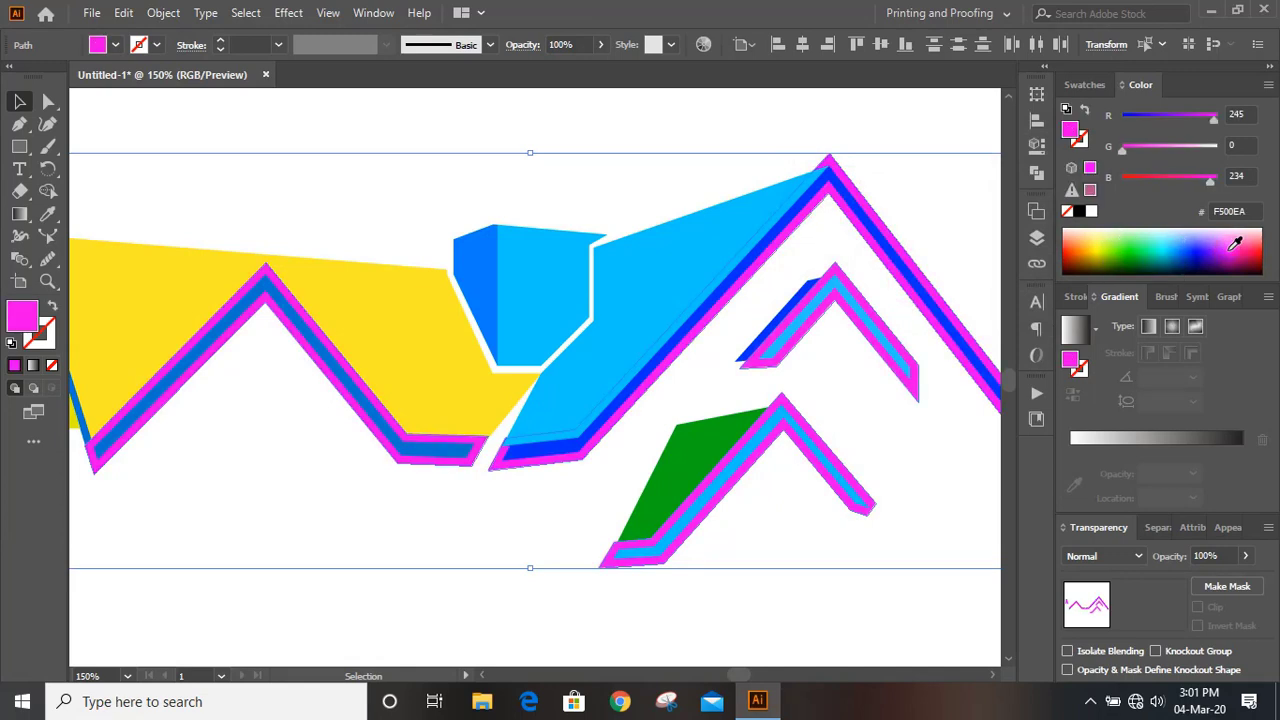
Delete the magenta strip along the large right gable with Shape Builder
left_click(326, 521)
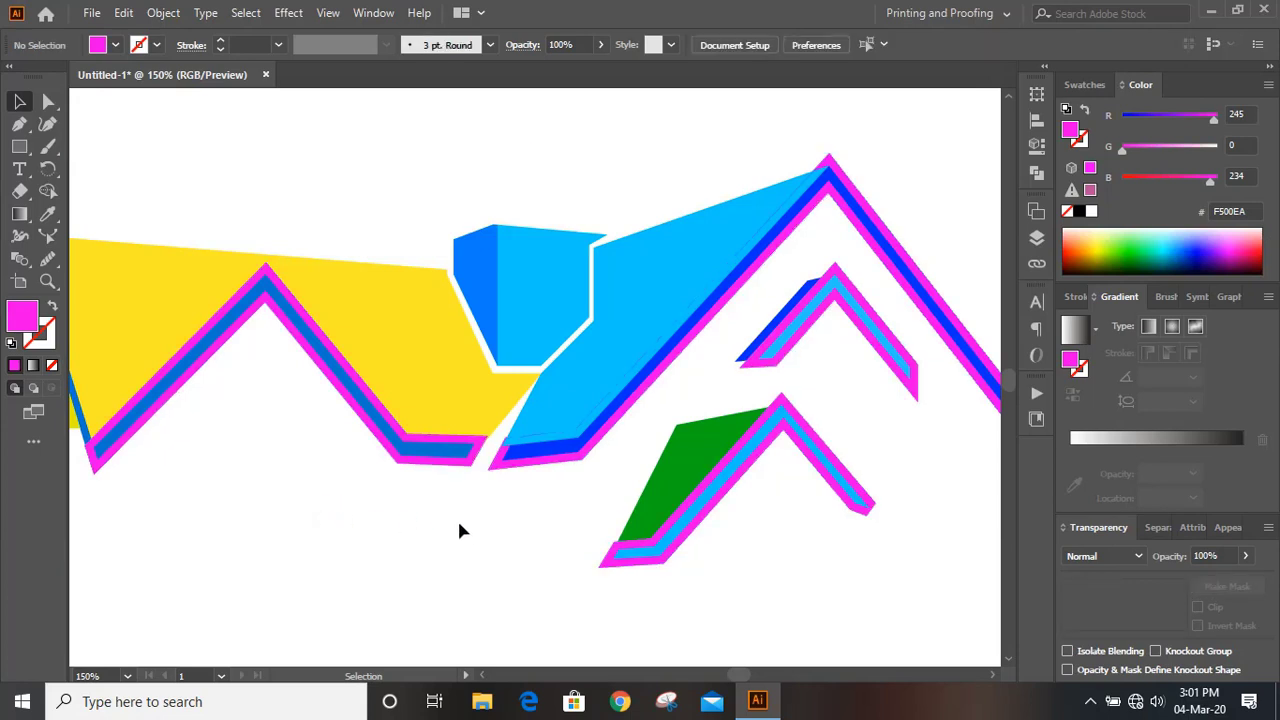
mouse_move(495, 488)
left_mouse_down()
mouse_move(494, 464)
mouse_move(514, 497)
left_mouse_up()
left_click(555, 410, "shift")
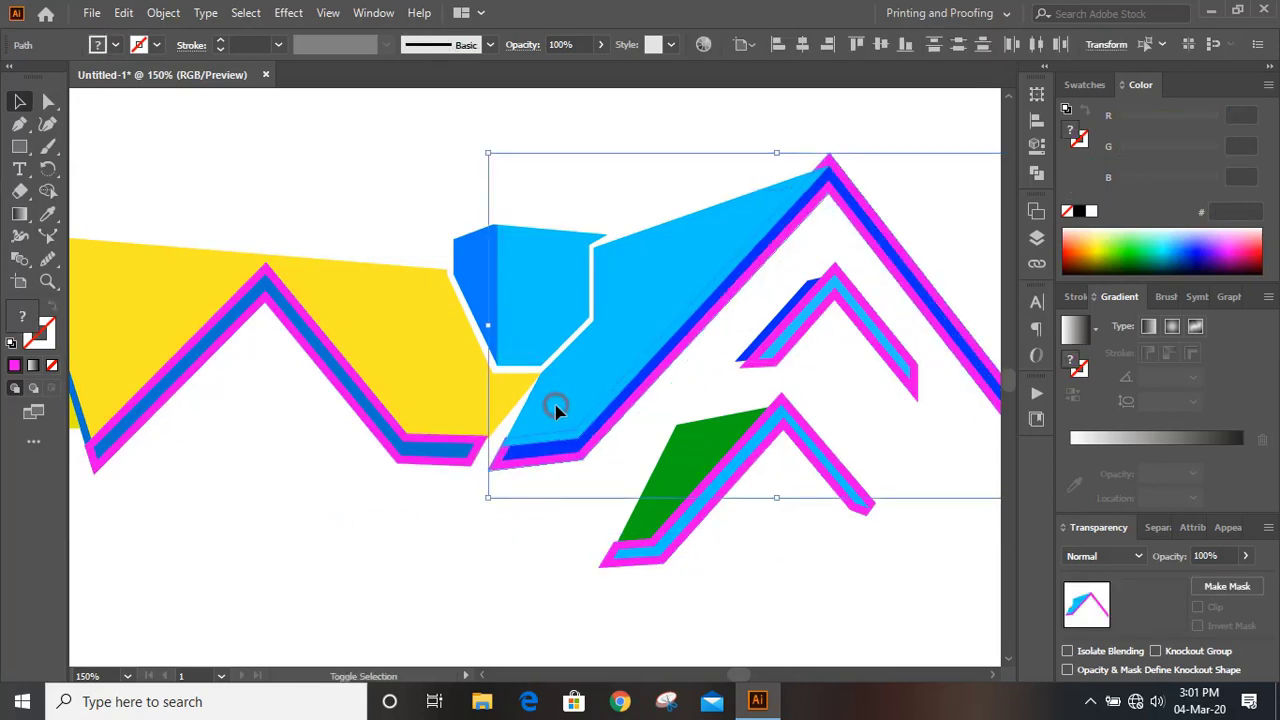
left_click(47, 191)
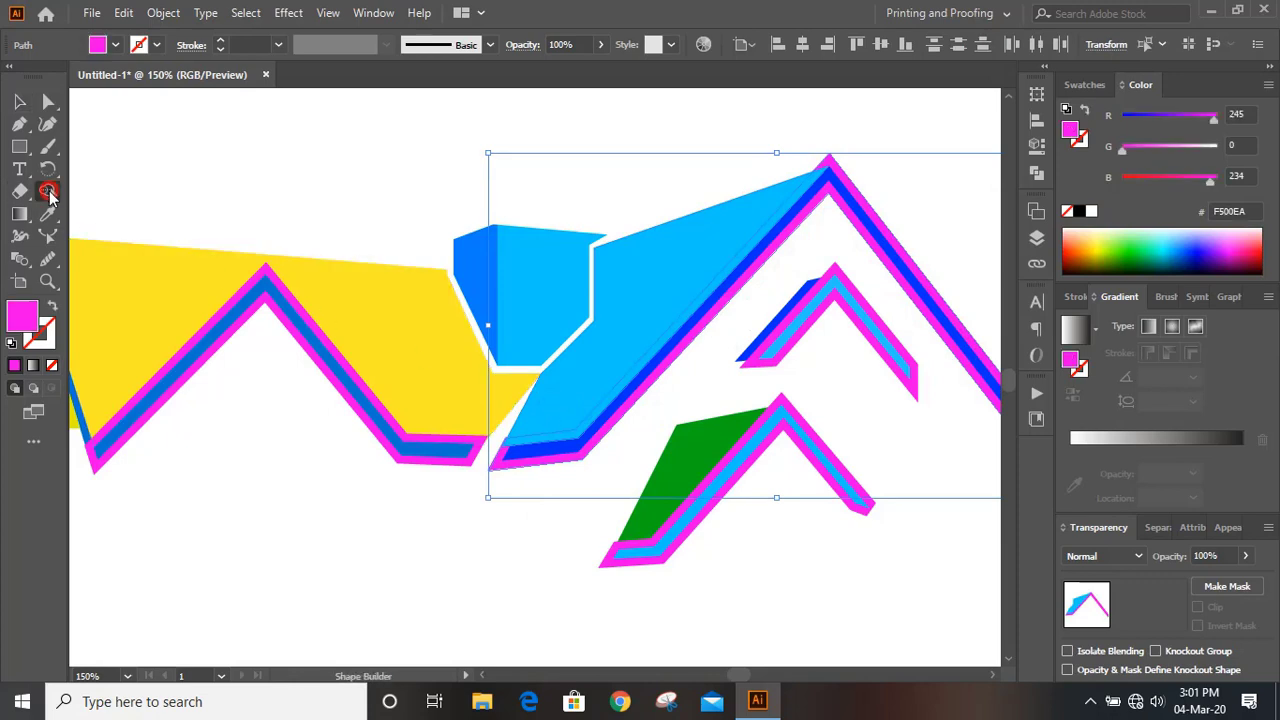
left_click_drag(660, 356, 683, 372)
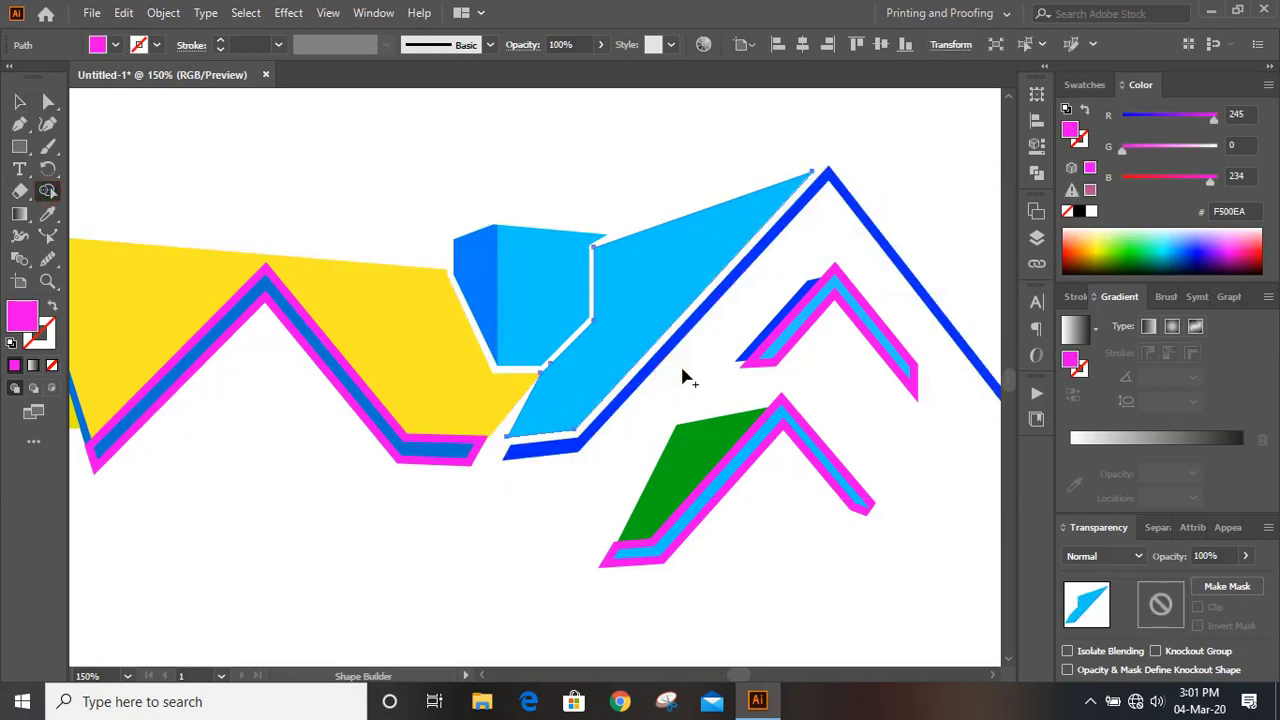
Delete the magenta zigzag strip from the left roof with Shape Builder
left_click(19, 101)
left_click(216, 137)
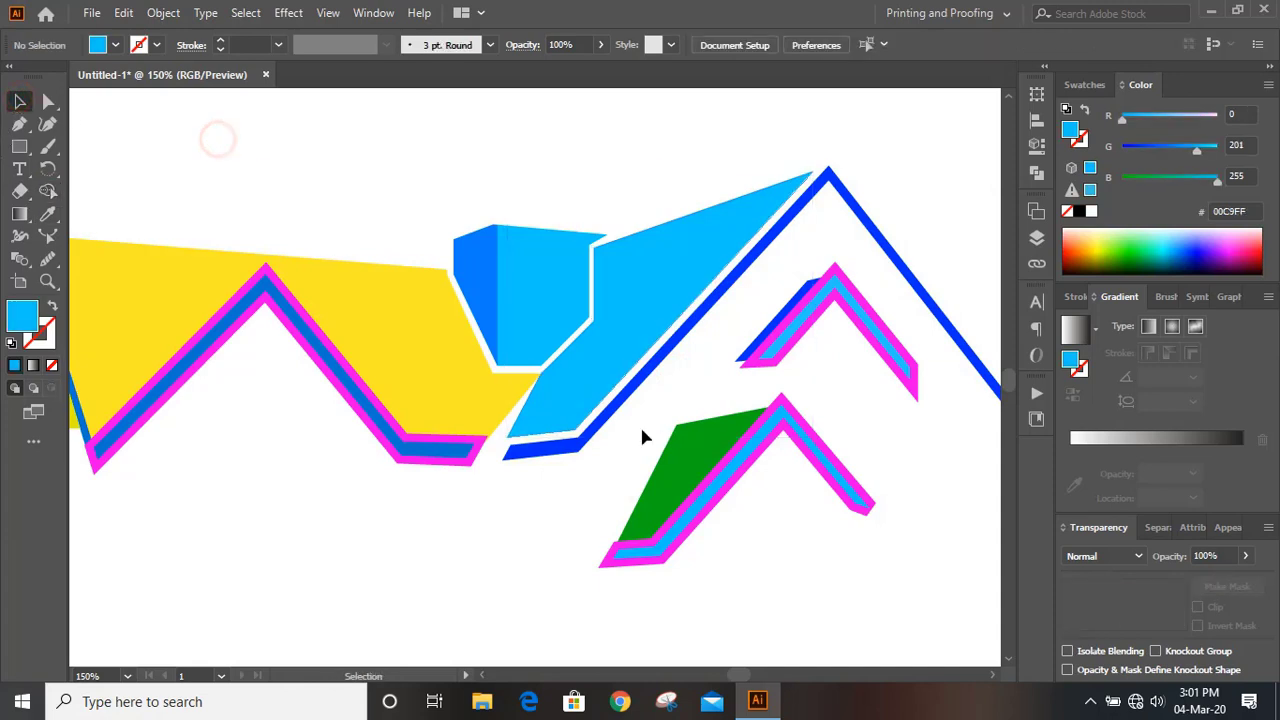
left_click(484, 676)
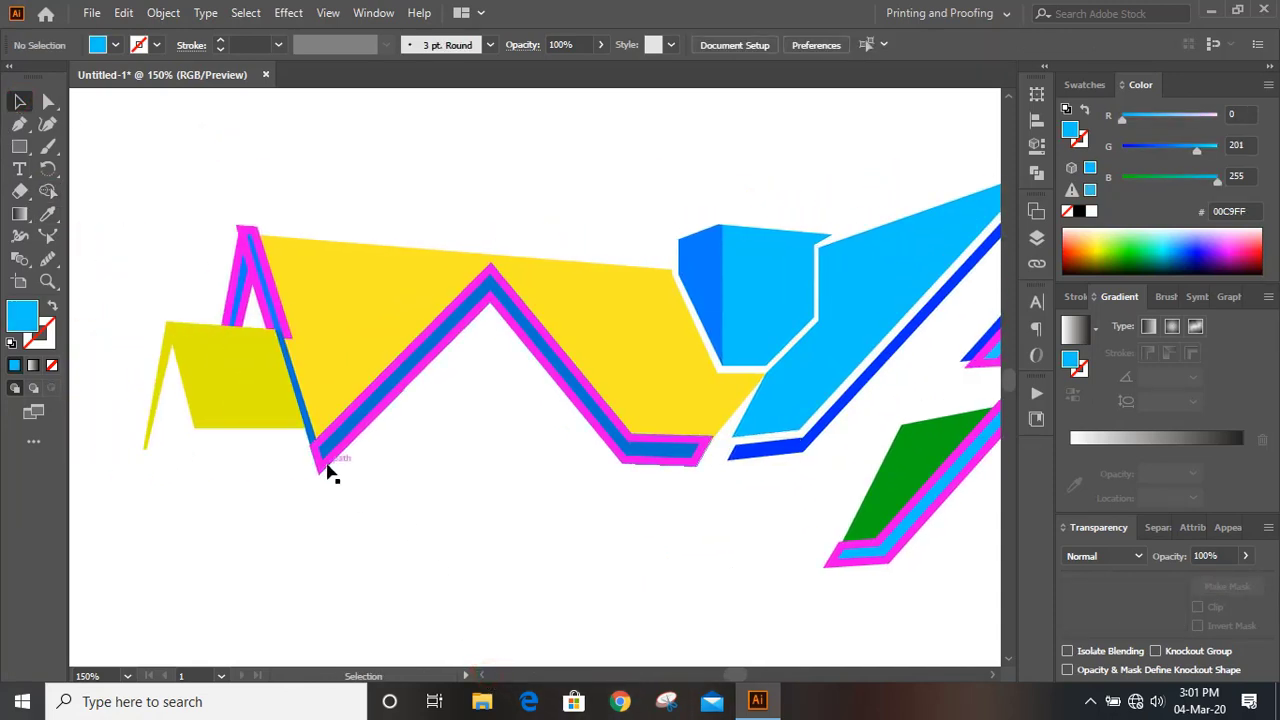
left_click(328, 470)
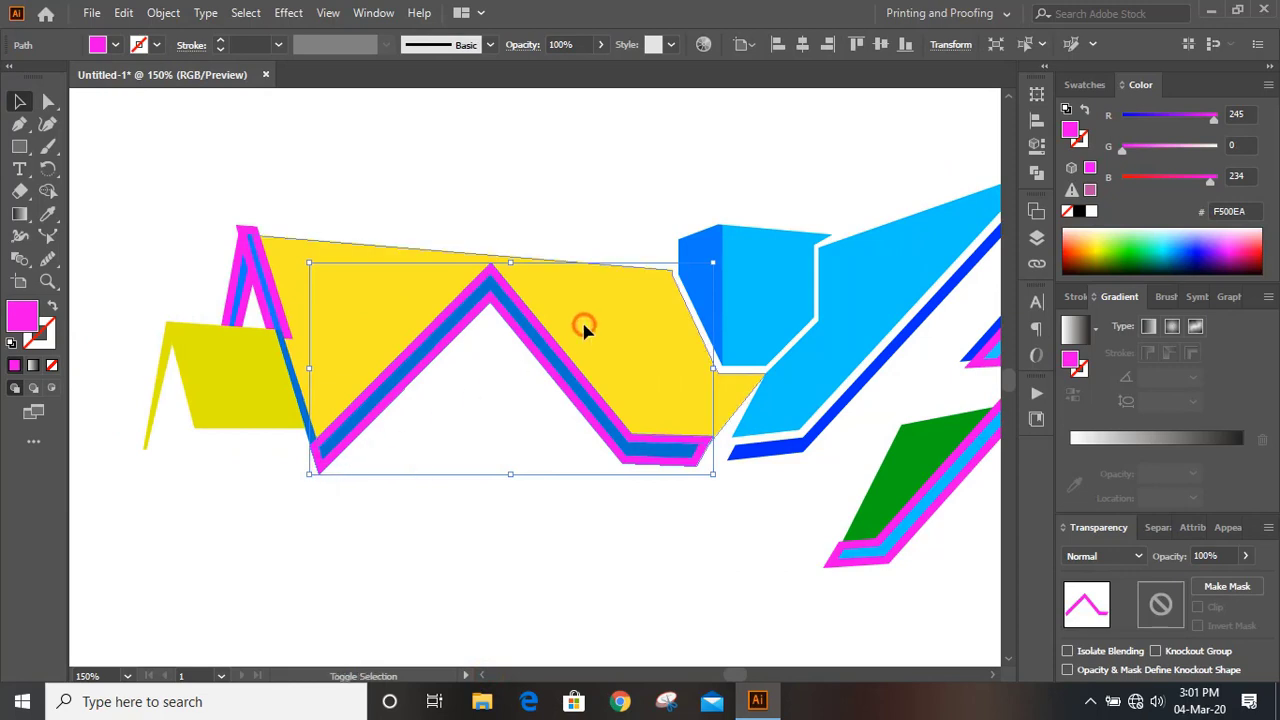
left_click(47, 190)
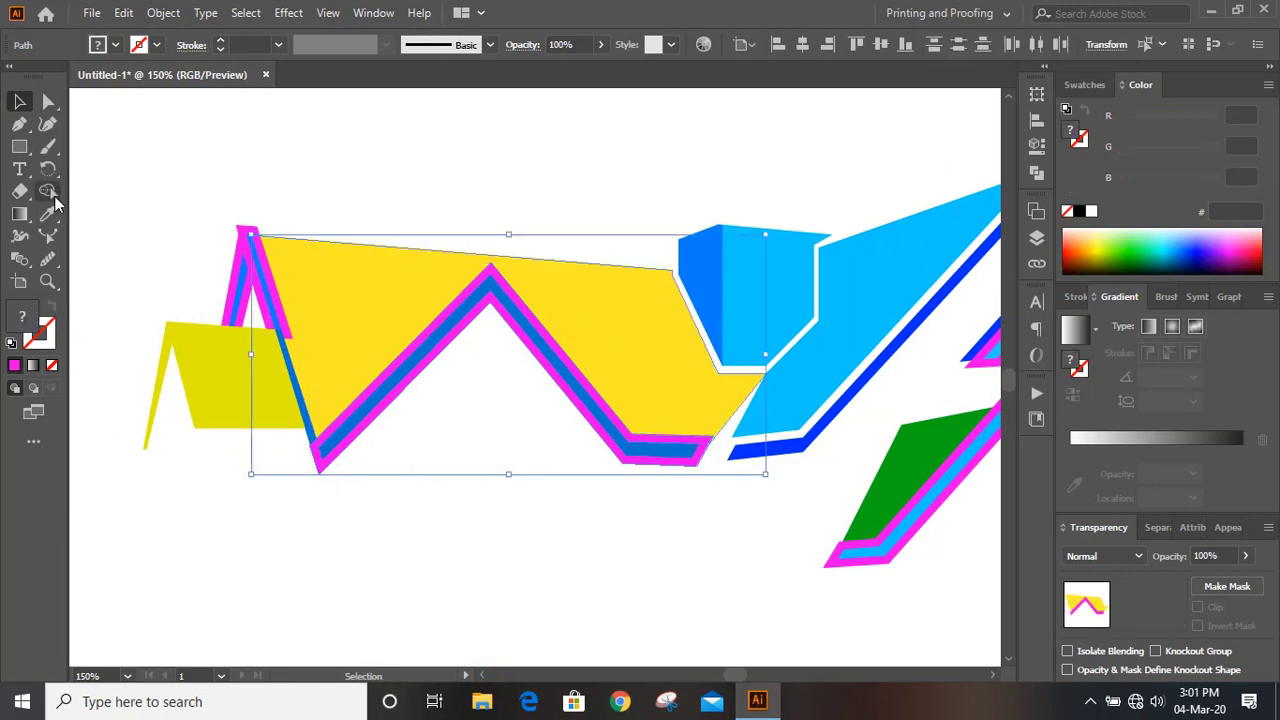
left_click(333, 446)
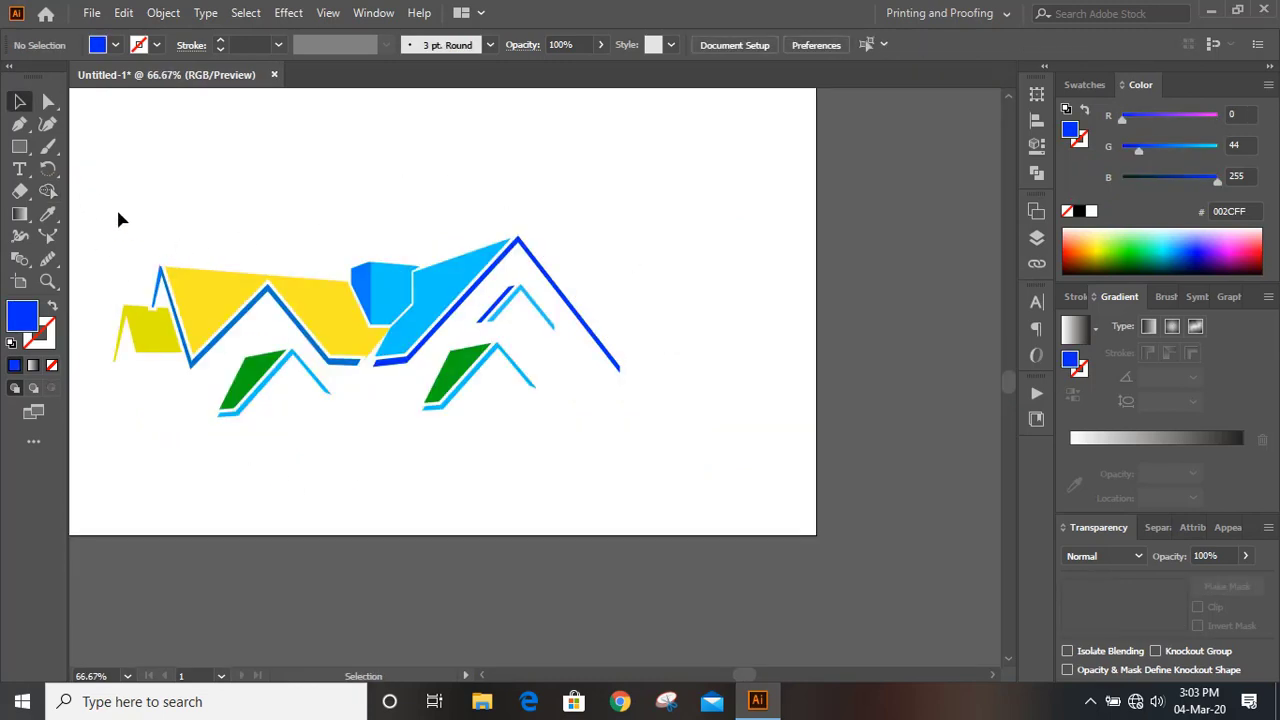
Fill all the roof artwork solid black 000000 and zoom in to 100%
left_click_drag(117, 210, 654, 497)
left_click(1078, 212)
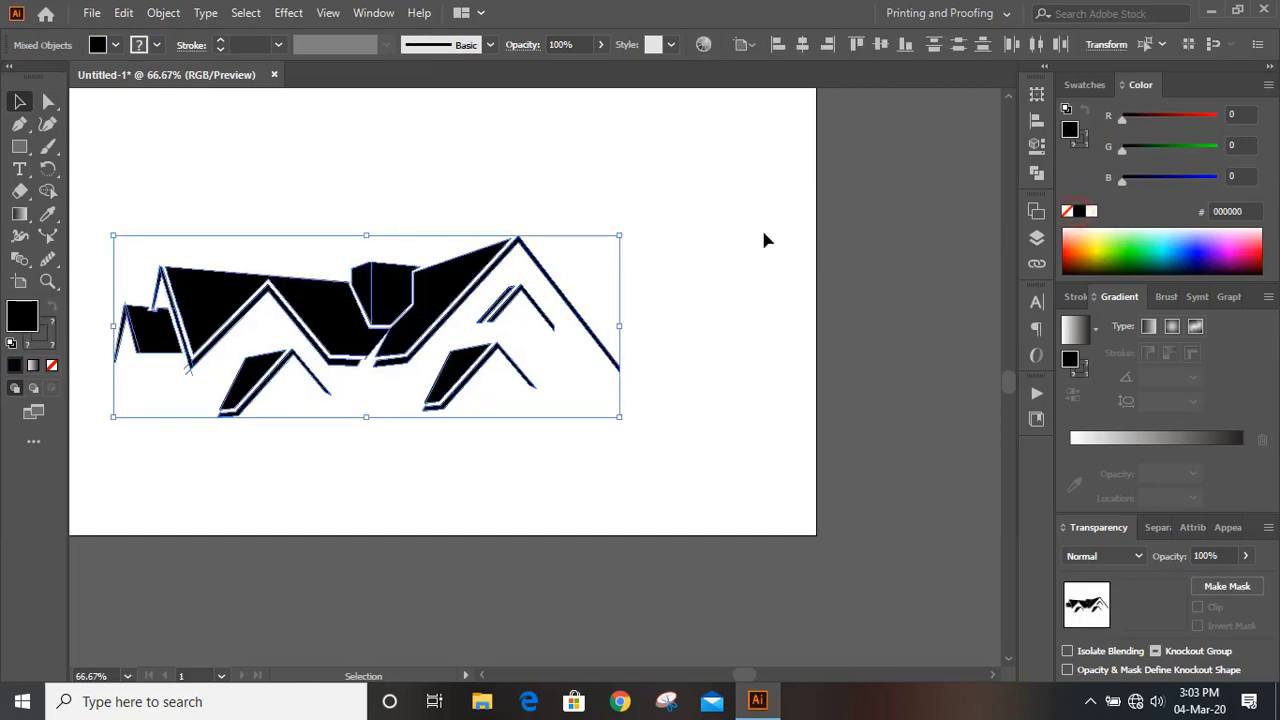
left_click(609, 201)
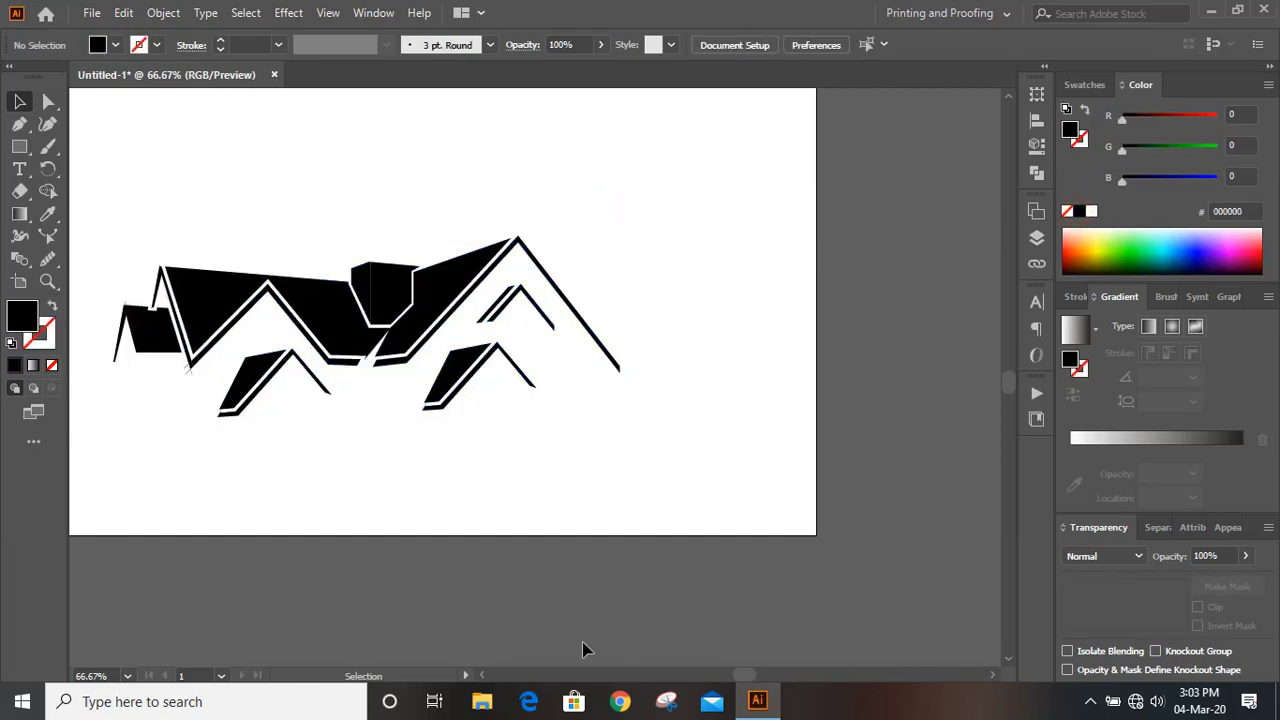
left_click(481, 676)
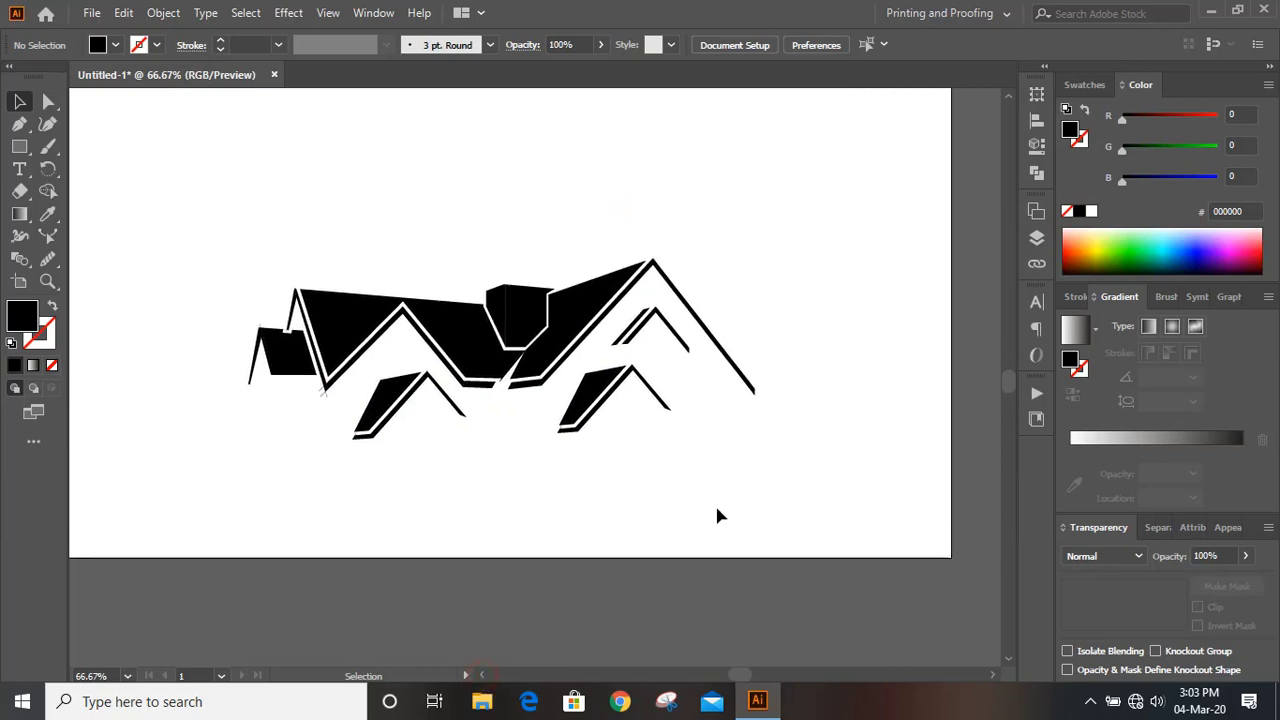
key("ctrl+equal")
left_click(20, 147)
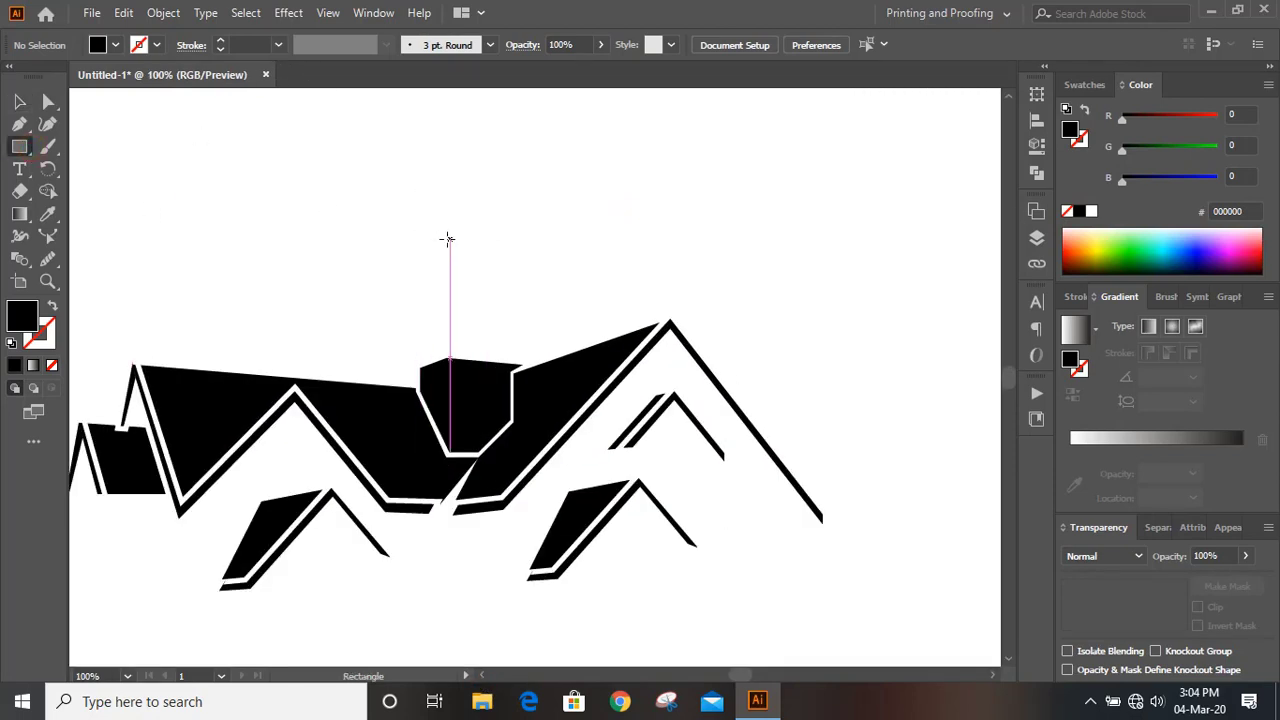
Draw a small square above the roofs and a thin tall bar over it
left_click_drag(450, 240, 488, 276)
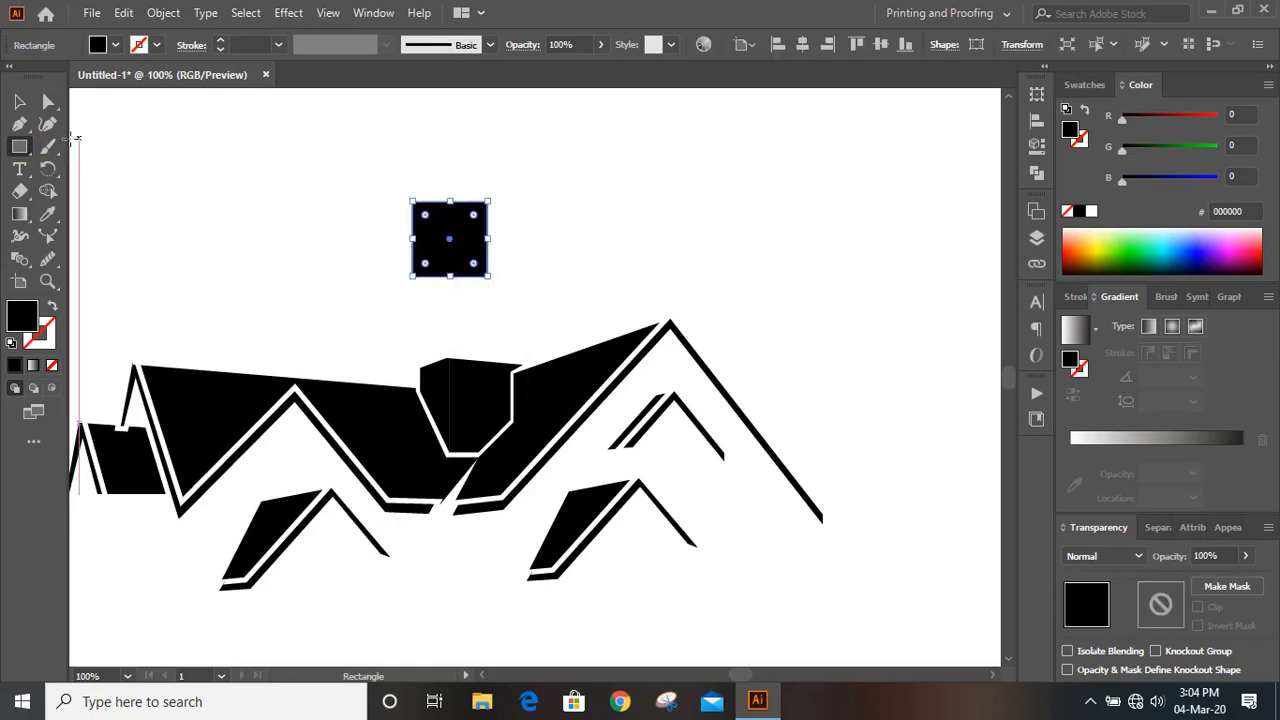
key("v")
left_click(304, 211)
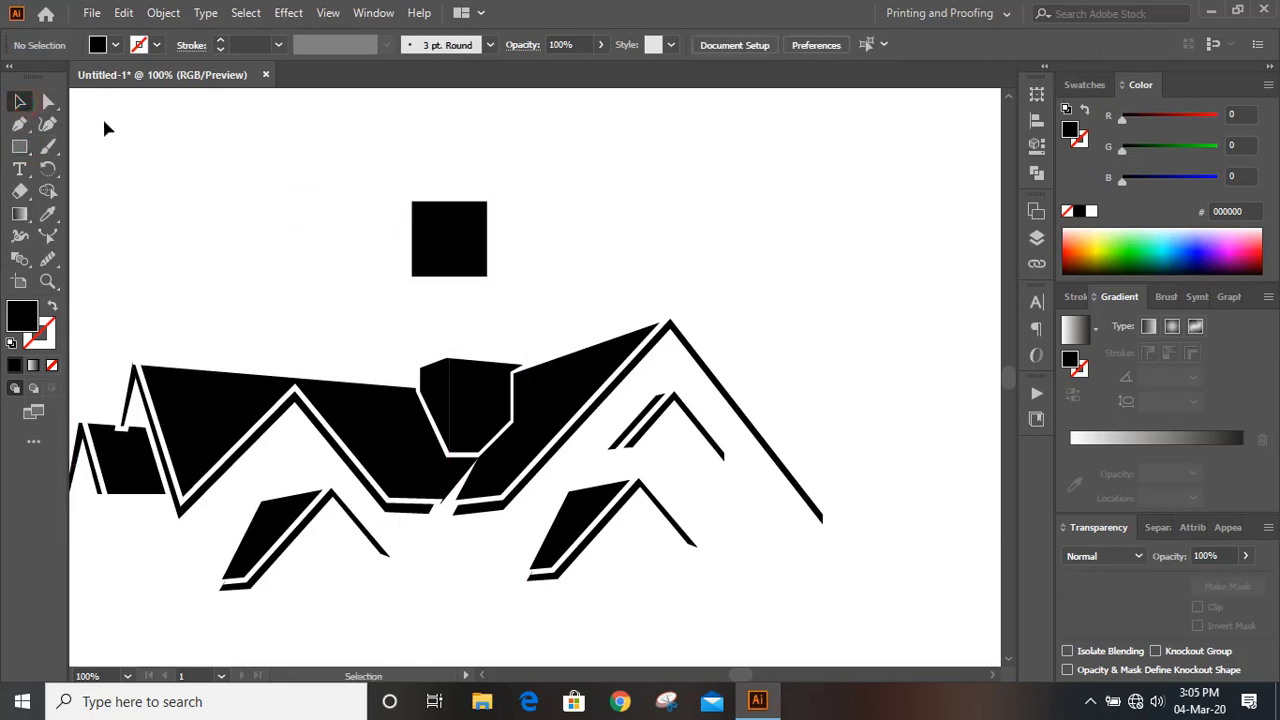
left_click(18, 147)
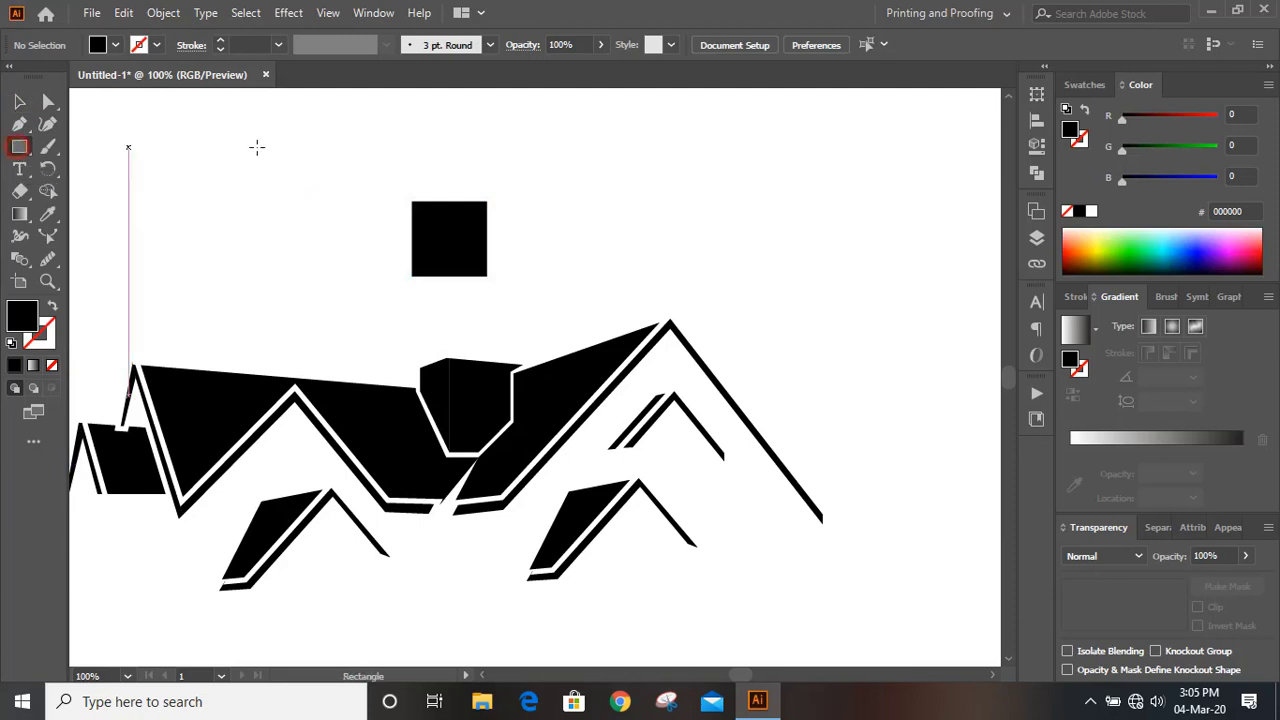
left_click_drag(449, 183, 457, 295)
Center the bar horizontally and vertically on the square and move both above the roofs
left_click(19, 101)
left_click_drag(366, 172, 532, 292)
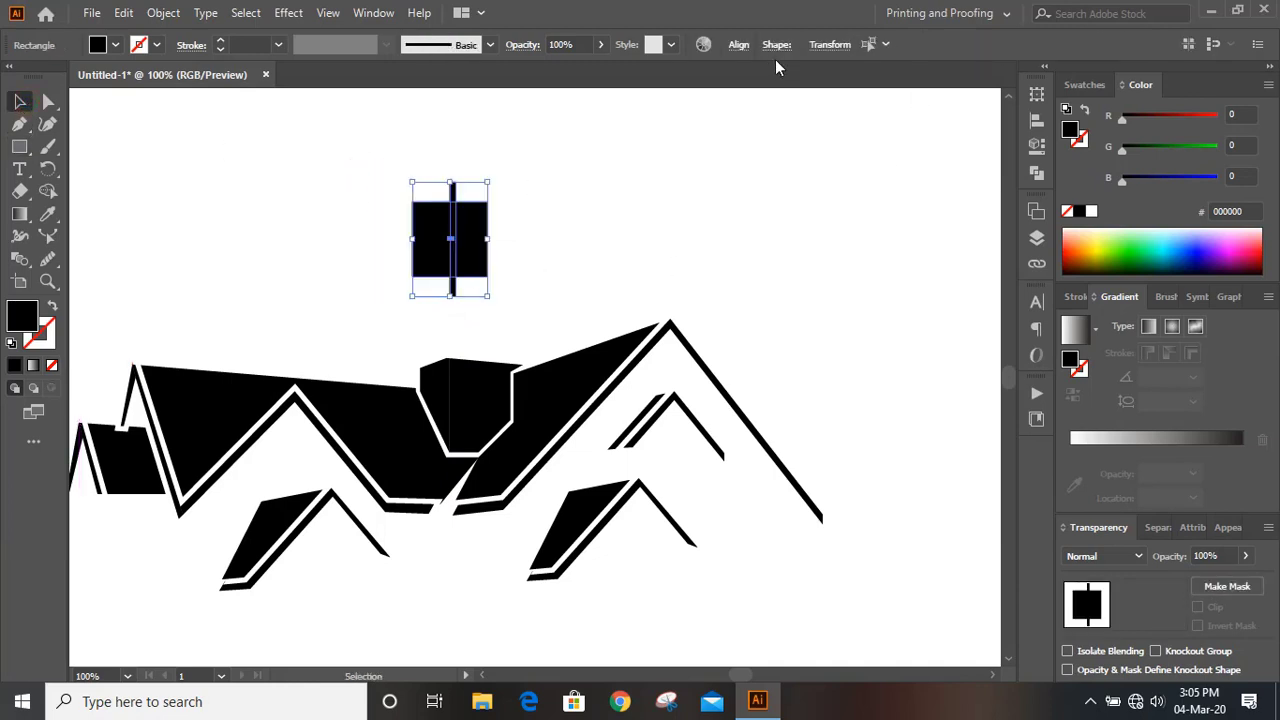
left_click(1037, 123)
left_click(851, 136)
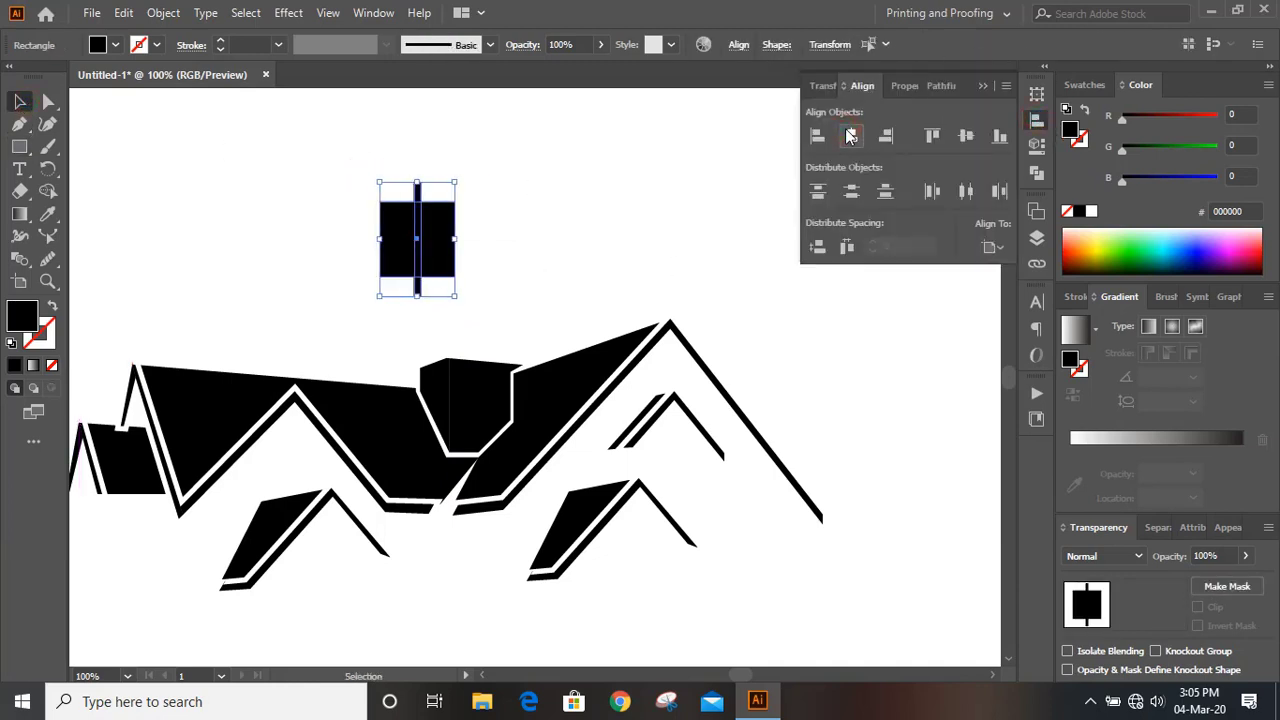
left_click(965, 140)
left_click_drag(445, 372, 452, 202)
left_click(638, 154)
left_click(985, 88)
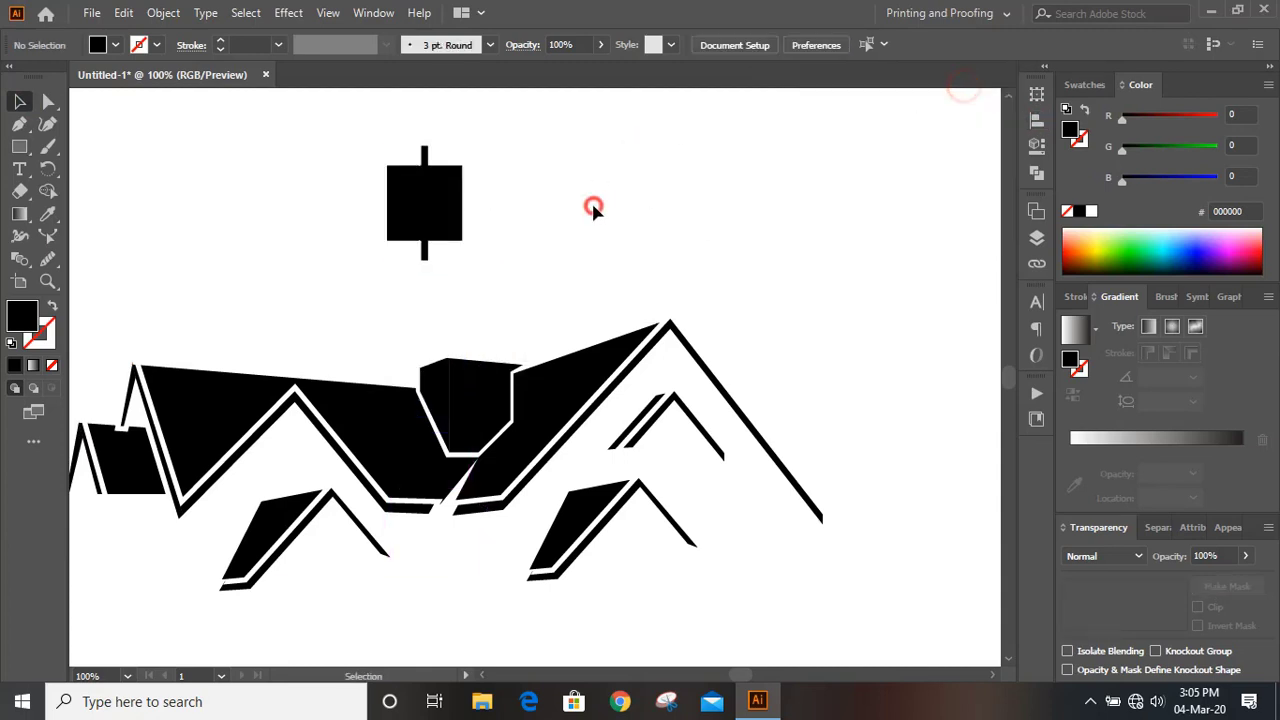
Rotate-copy the bar 90° into a cross and subtract it from the square with Minus Front
left_click(425, 170)
double_click(48, 170)
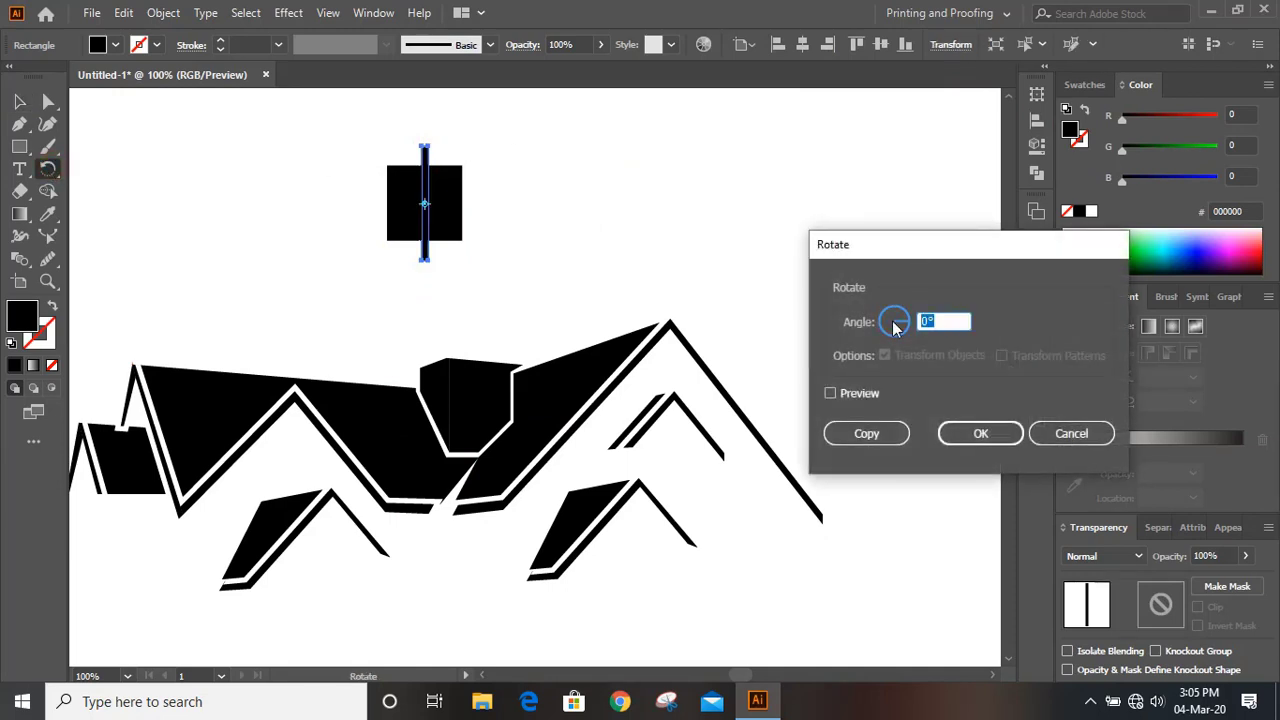
left_click(866, 433)
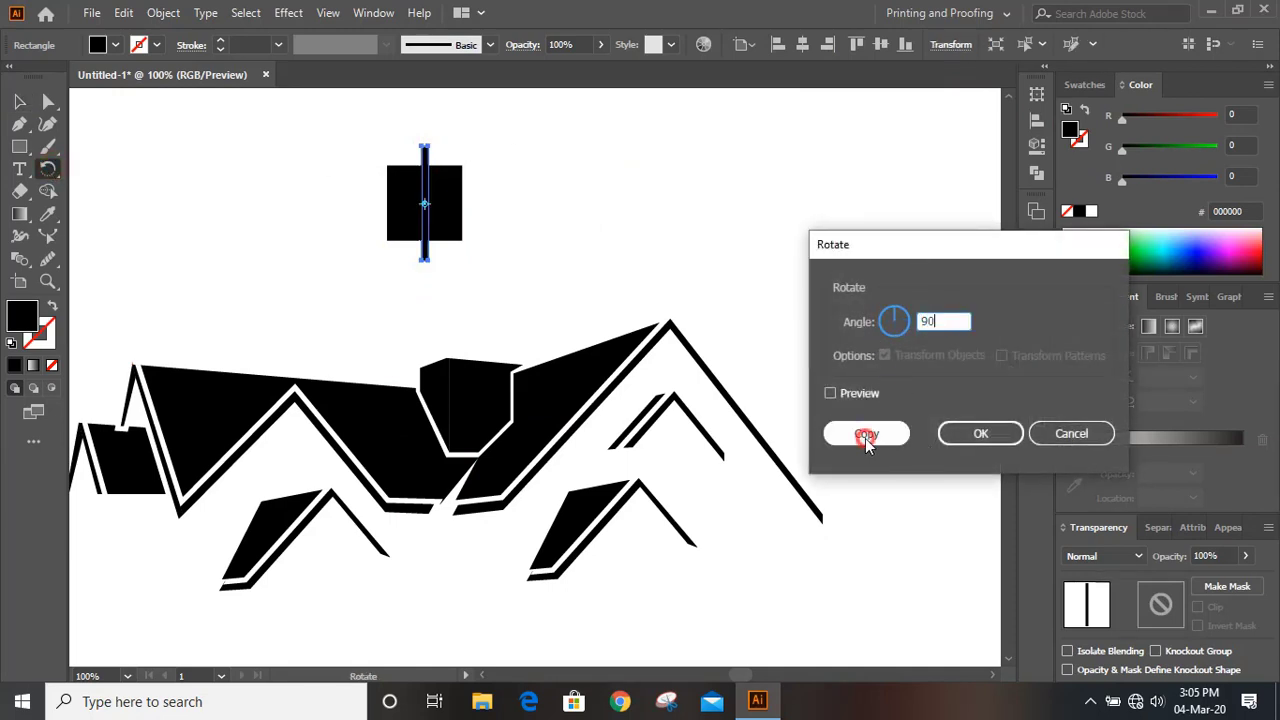
left_click(20, 101)
left_click_drag(331, 144, 514, 272)
left_click(1037, 172)
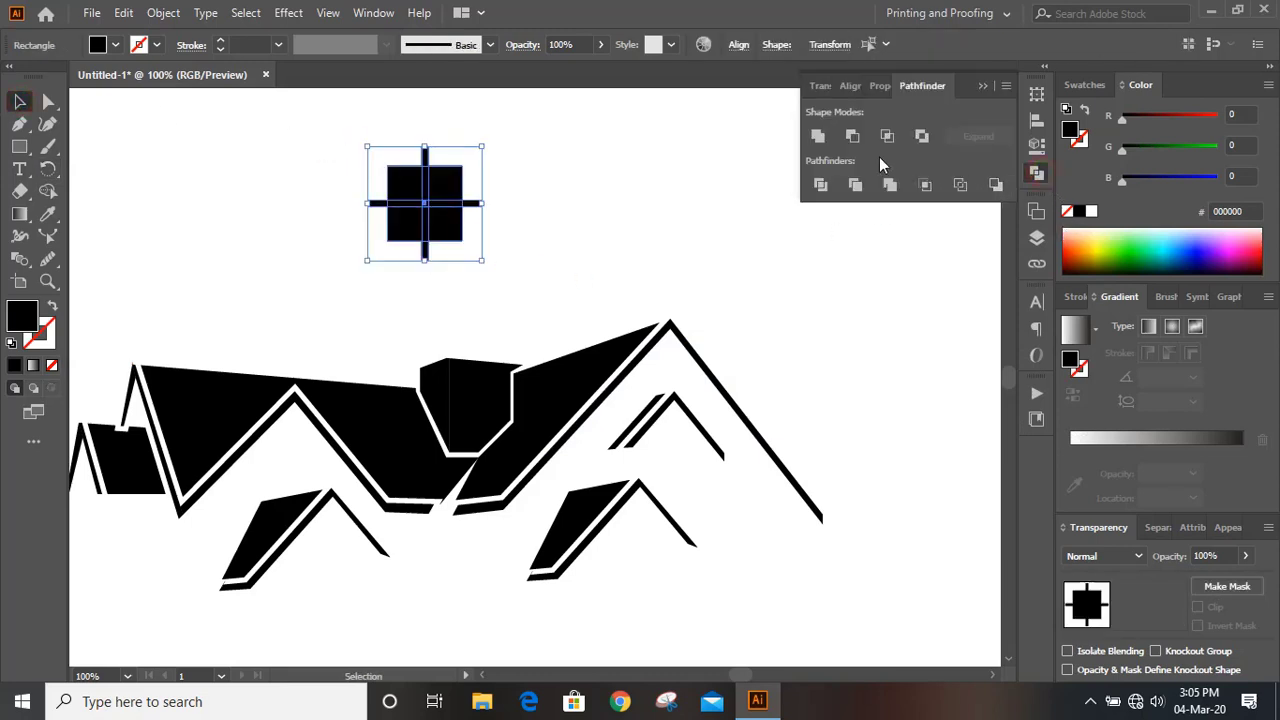
left_click(851, 135)
left_click(979, 86)
left_click(680, 186)
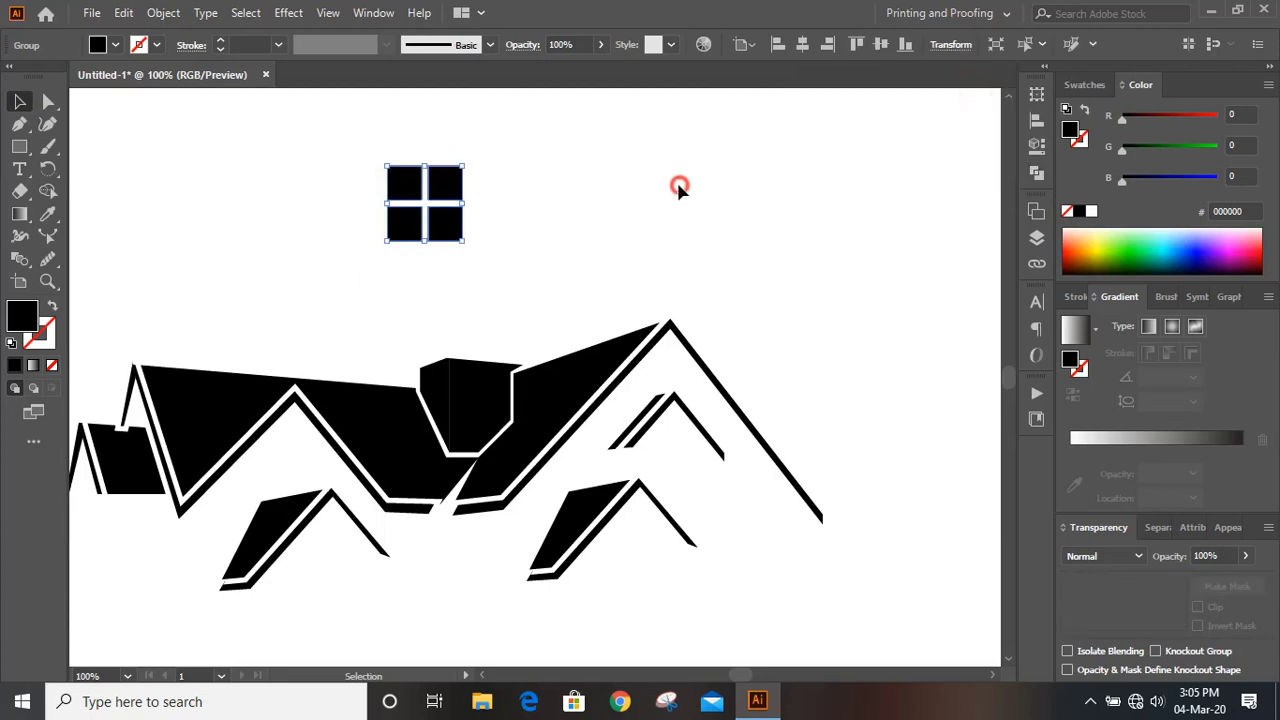
key("ctrl+minus")
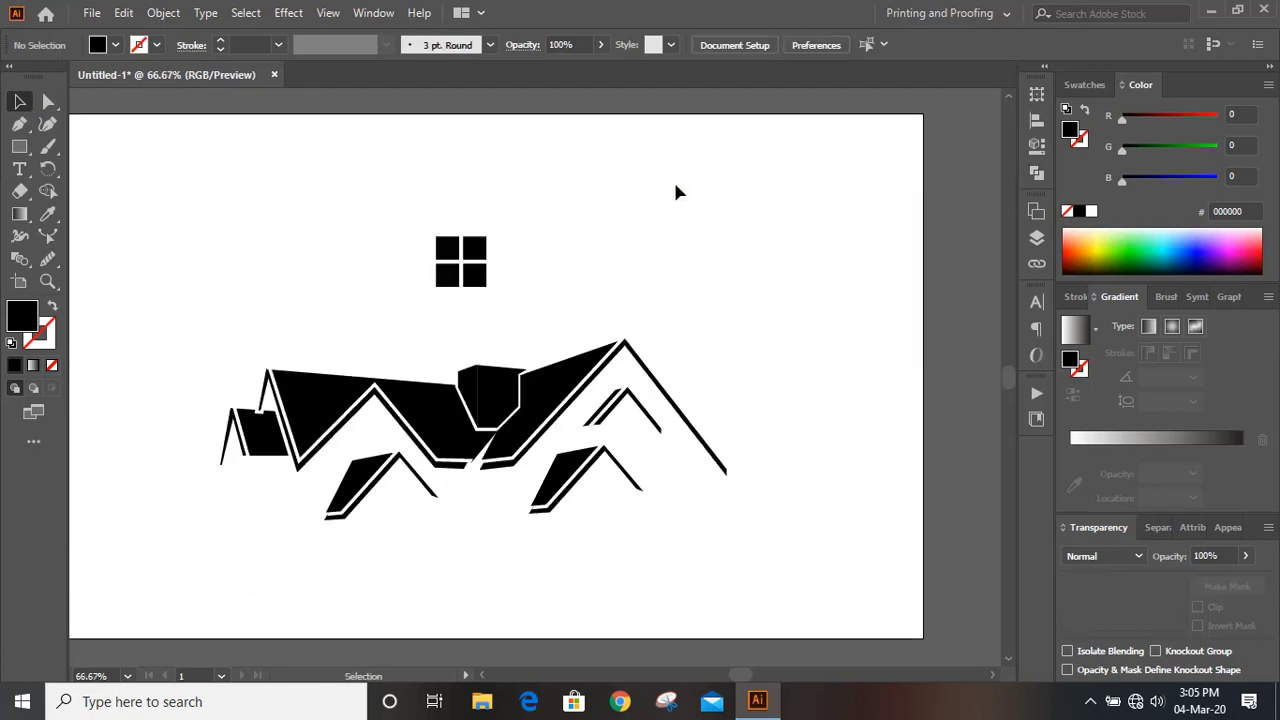
Move the window icon under the right gable peak and scale it to about 26 px
scroll(642, 194, "down", 1)
left_click_drag(476, 232, 612, 487)
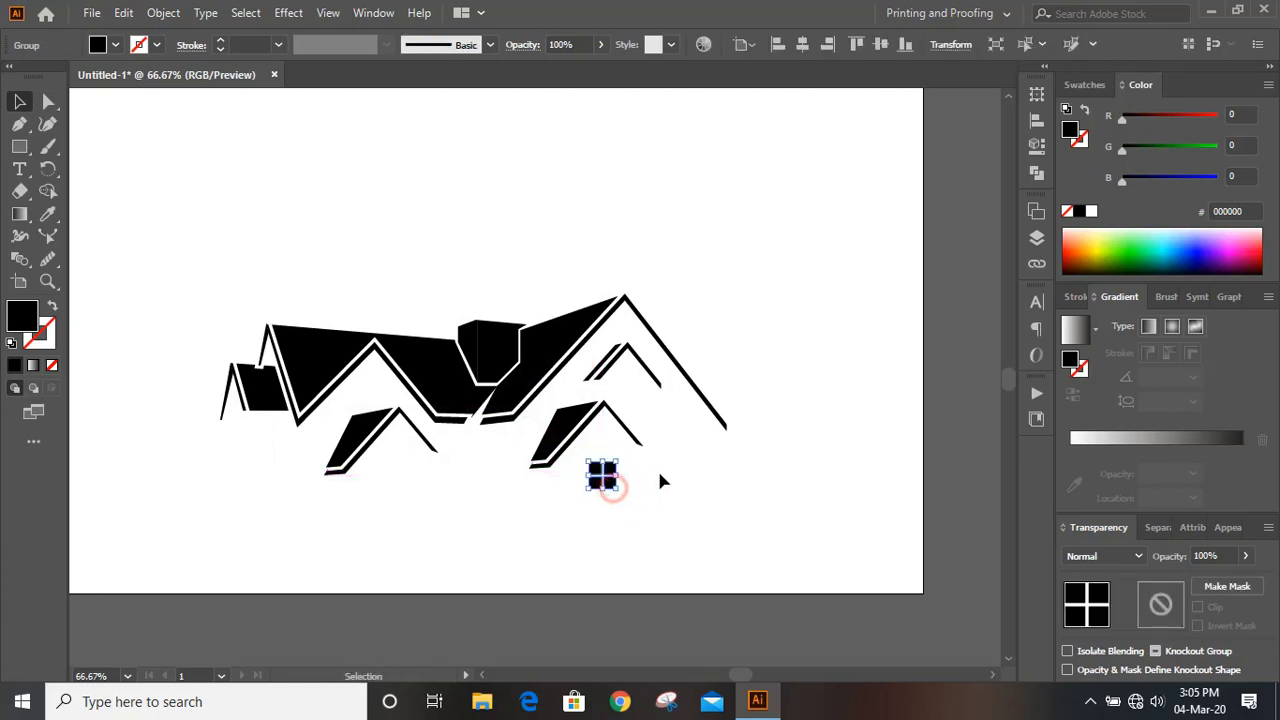
left_click(665, 468)
scroll(622, 417, "down", 1)
mouse_move(614, 432)
left_mouse_down()
mouse_move(599, 419)
mouse_move(616, 407)
left_mouse_up()
left_click(708, 430)
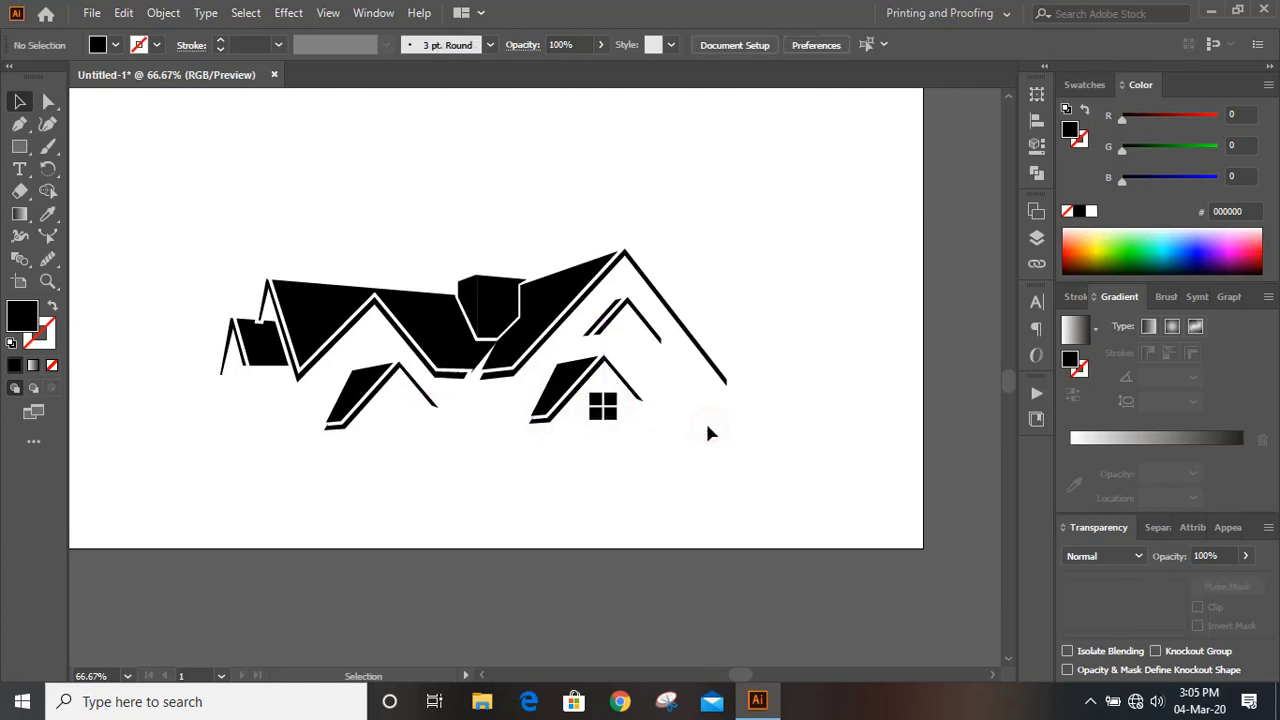
key("ctrl+plus")
key("ctrl+plus")
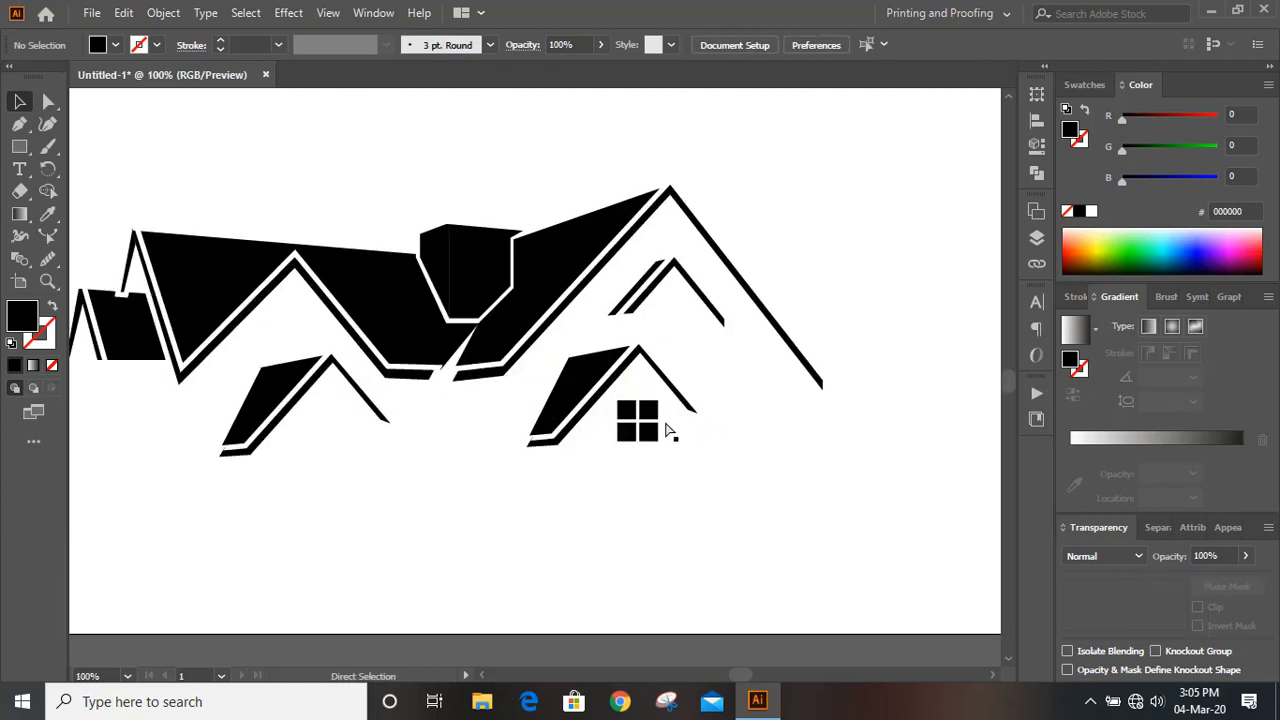
left_click(714, 448)
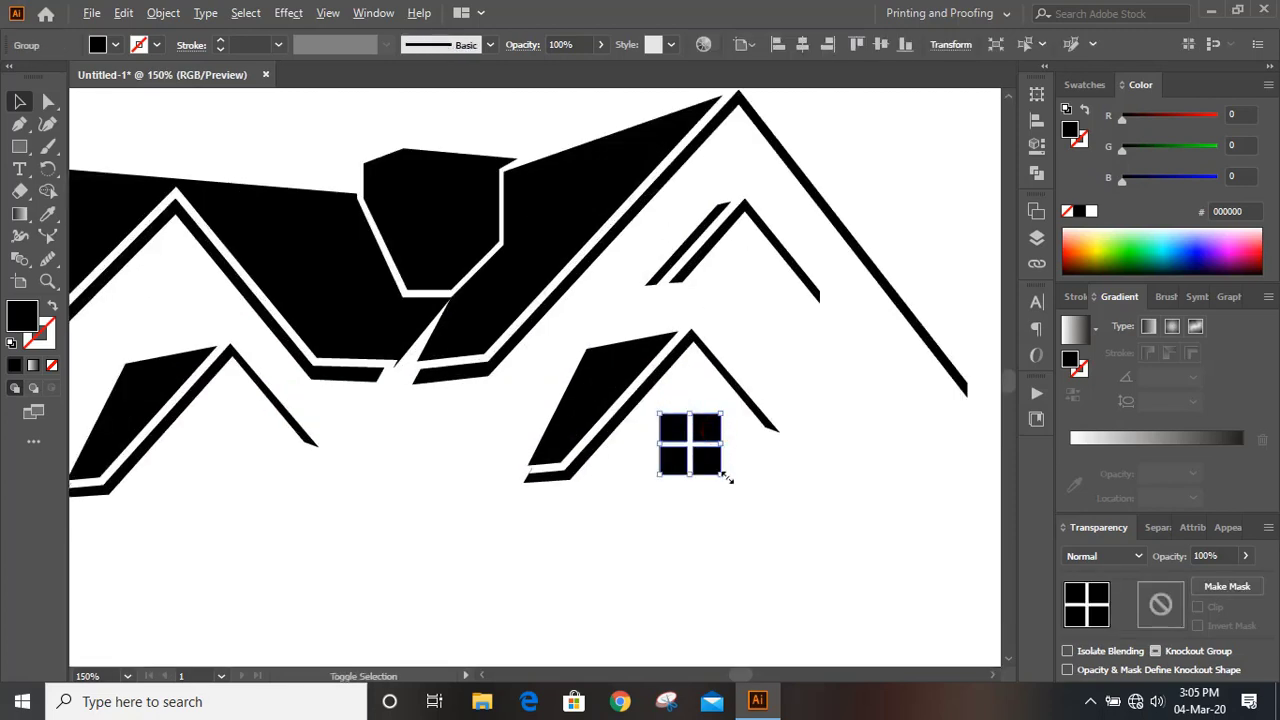
left_click_drag(721, 474, 231, 387)
left_click(742, 473)
left_click(810, 480)
scroll(757, 426, "down", 2)
Alt-drag window copies into the lower left house and the upper left gable
left_click(423, 443)
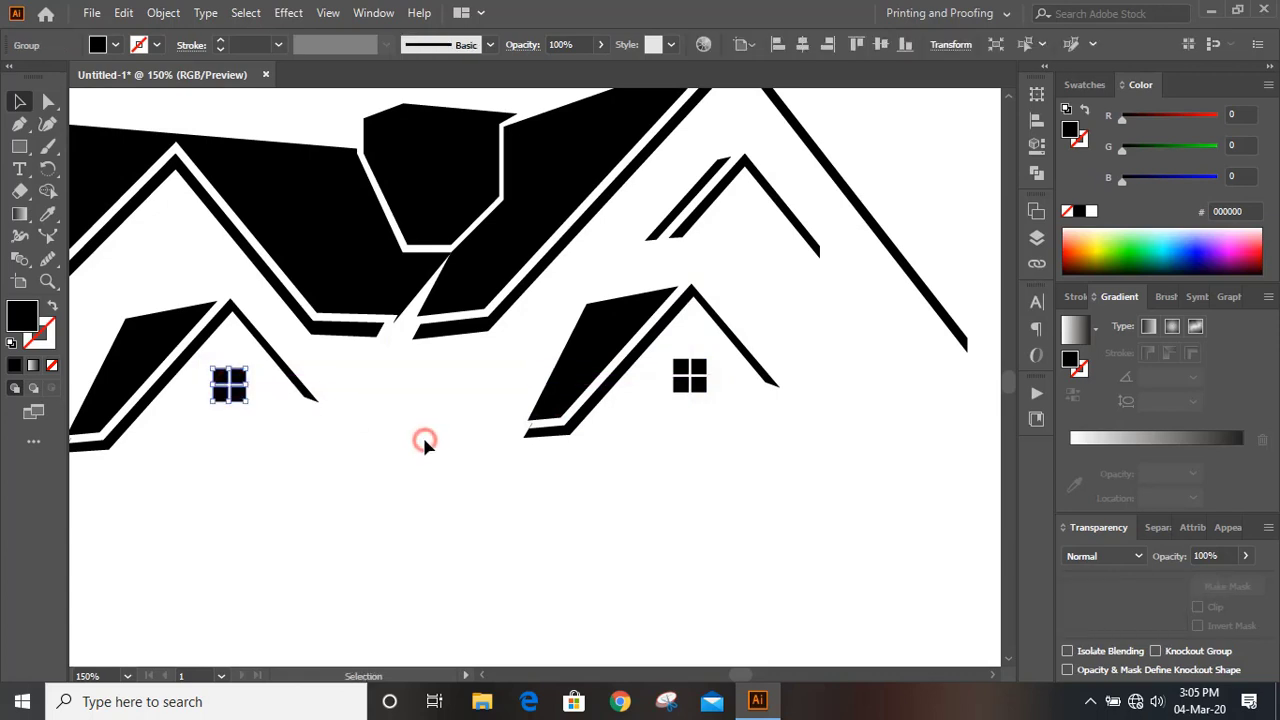
scroll(431, 451, "up", 3)
left_click_drag(227, 452, 757, 297)
left_click(856, 445)
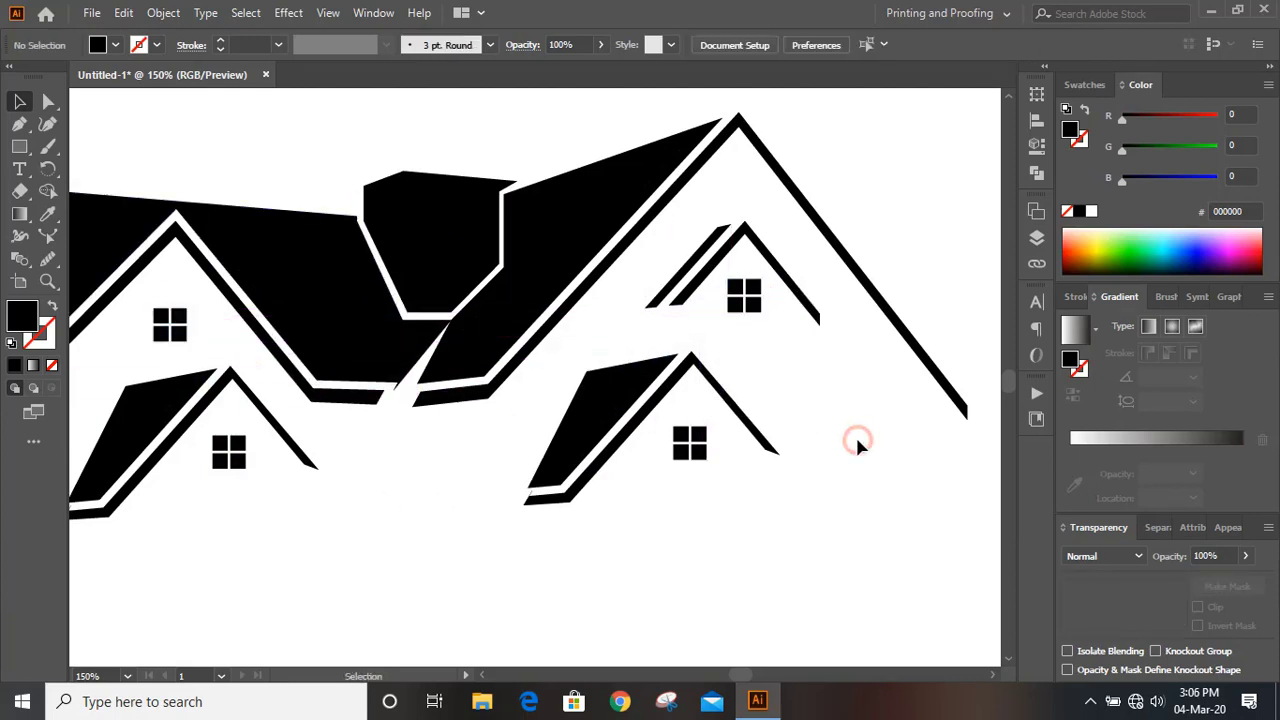
key("ctrl+minus")
key("ctrl+minus")
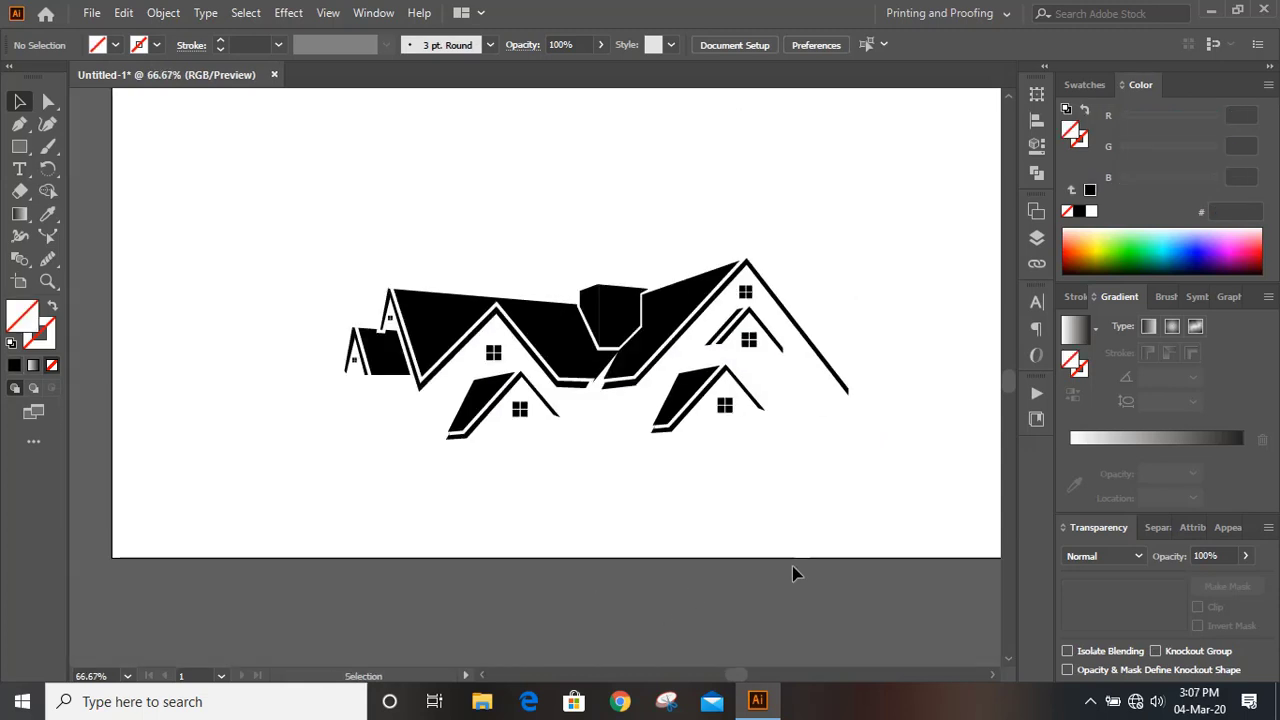
Scale the house-roof logo down to about 461 × 166 px and move it higher on the artboard
scroll(863, 571, "up", 1)
left_click_drag(320, 278, 884, 557)
scroll(817, 515, "up", 2)
left_click_drag(648, 440, 649, 300)
left_click_drag(842, 252, 808, 284)
left_click(826, 405)
scroll(826, 403, "down", 1)
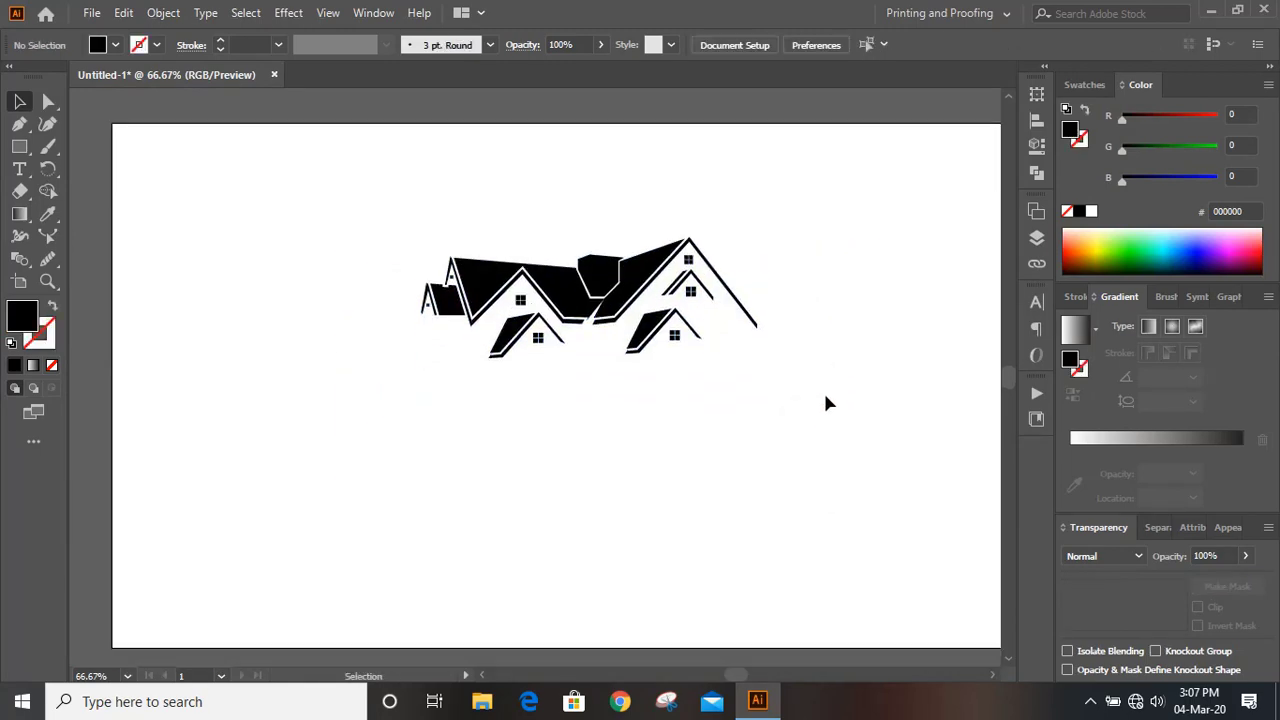
Zoom to 100% and reveal the Paintbrush, Blob Brush and Pencil tool flyout
key("ctrl+plus")
scroll(822, 390, "up", 2)
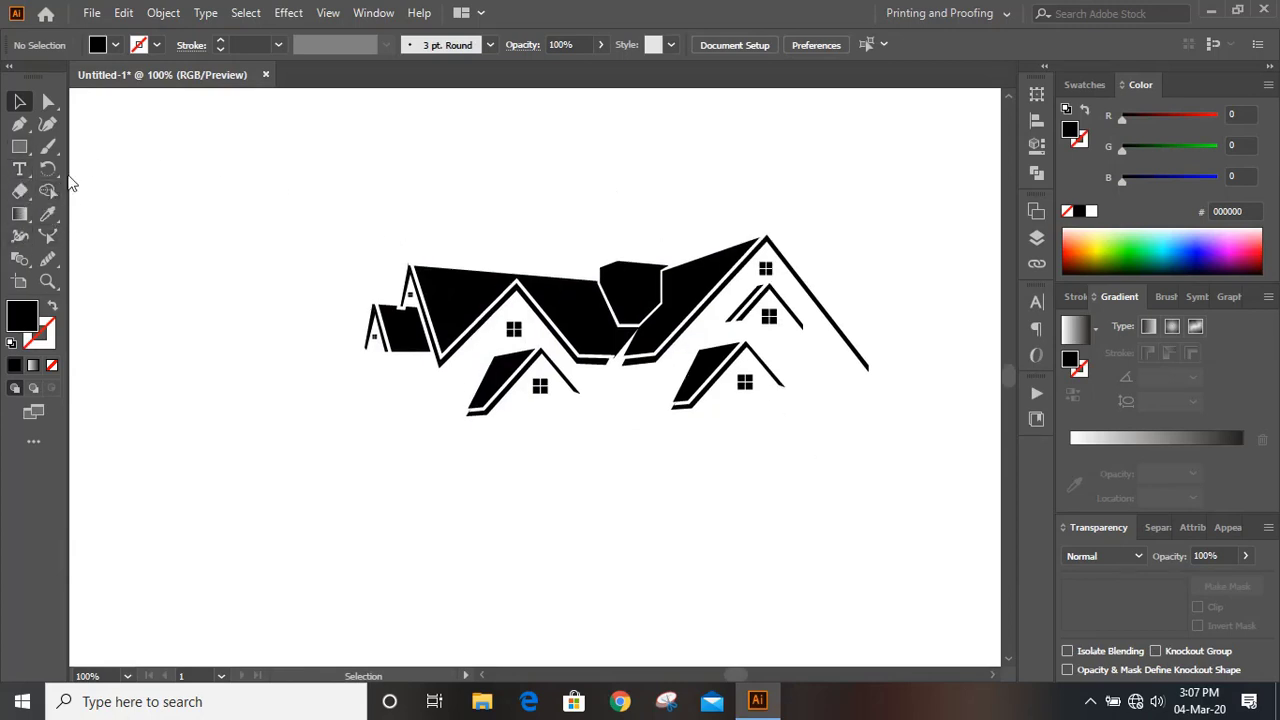
right_click(48, 214)
right_click(50, 150)
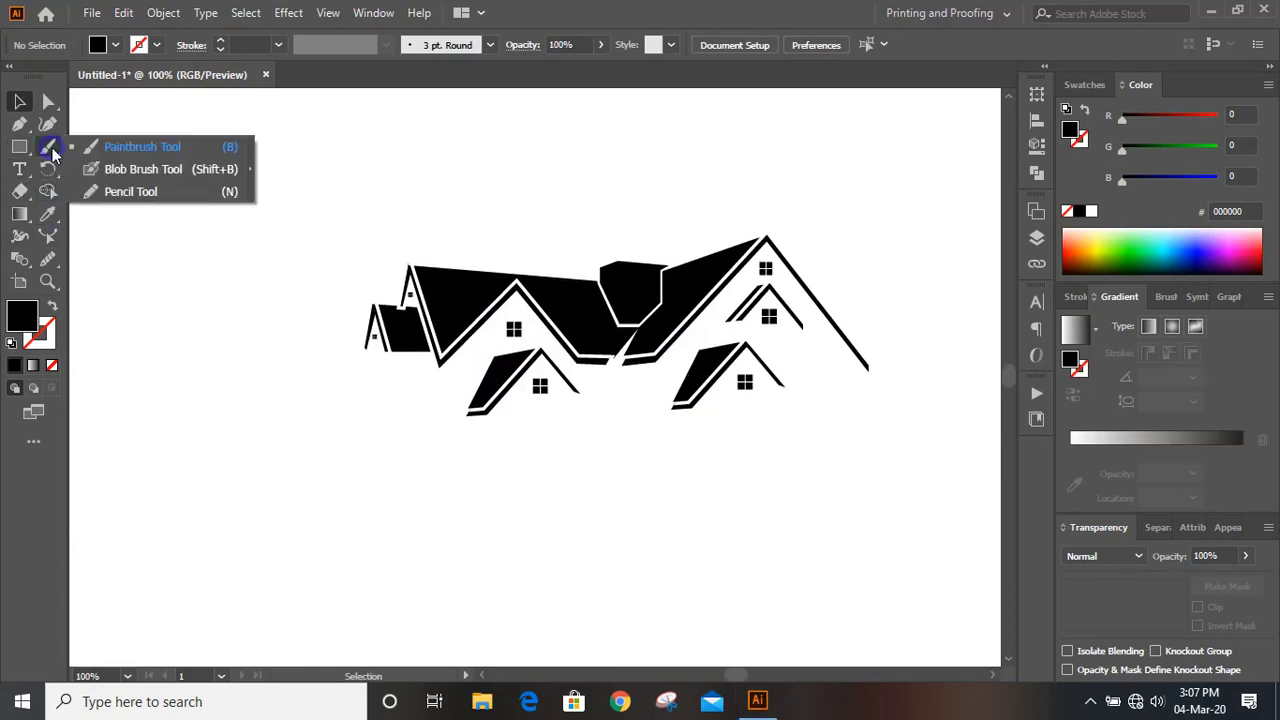
Draw a wavy pencil curve beneath the house roofs, from the left edge to the lower right
left_click(152, 194)
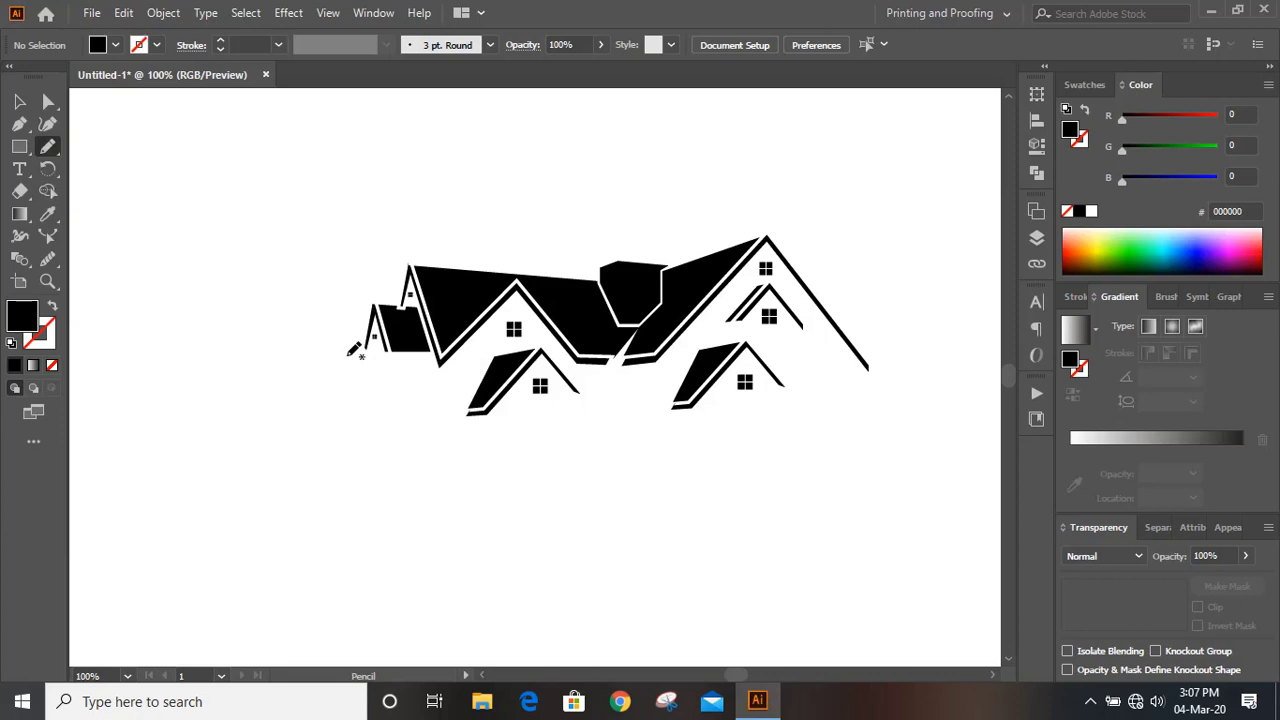
mouse_move(347, 355)
left_mouse_down()
mouse_move(364, 431)
mouse_move(425, 451)
mouse_move(753, 420)
mouse_move(894, 447)
mouse_move(958, 481)
left_mouse_up()
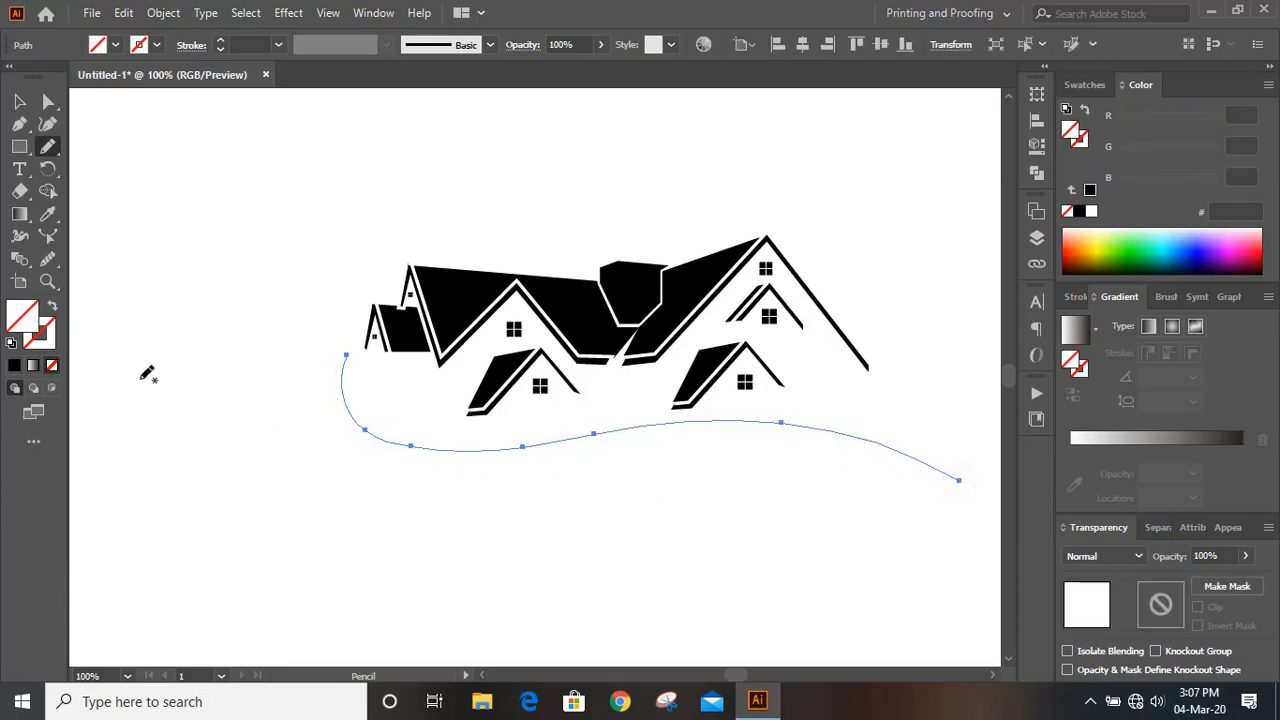
left_click(19, 101)
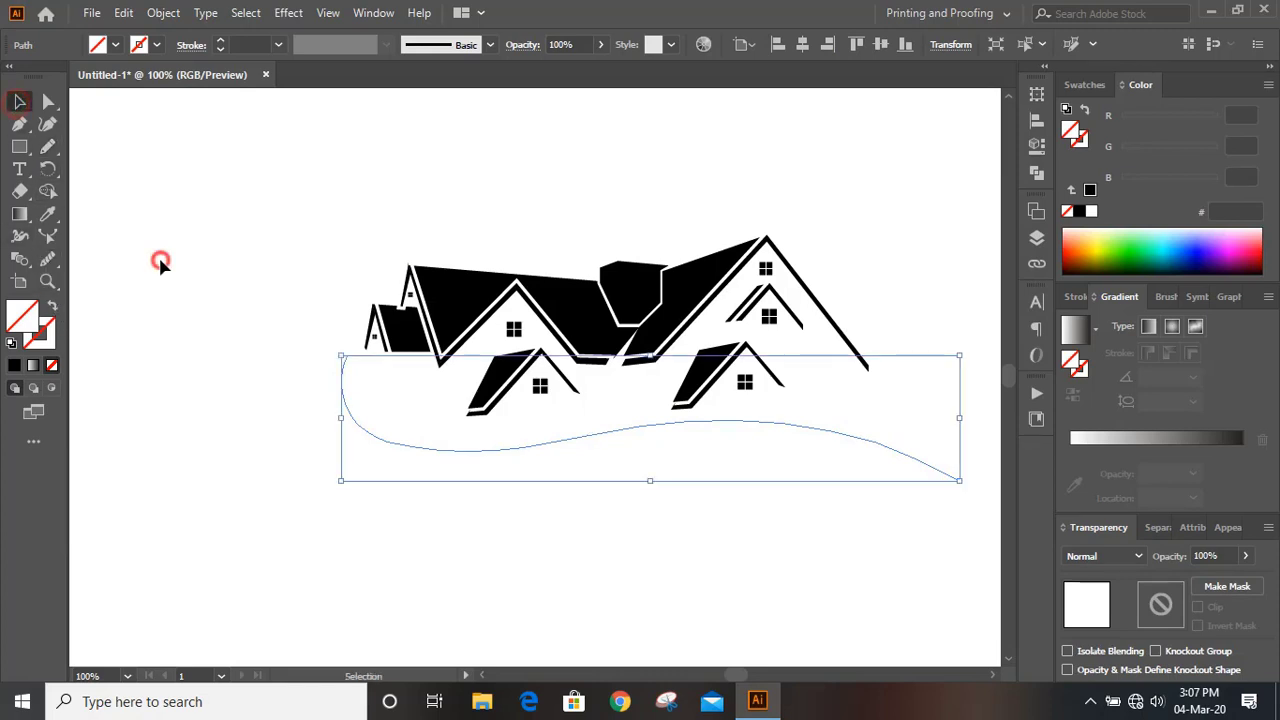
left_click(160, 262)
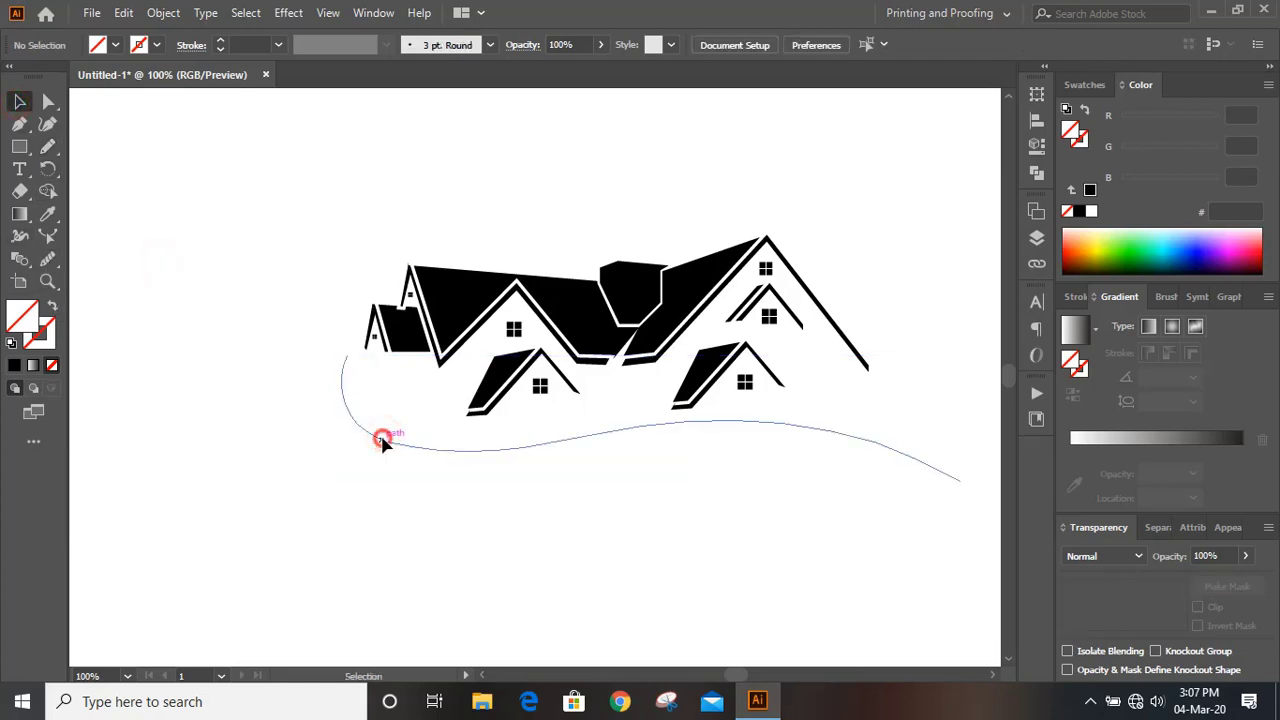
Give the curve under the houses a black stroke
left_click(383, 441)
left_click(44, 340)
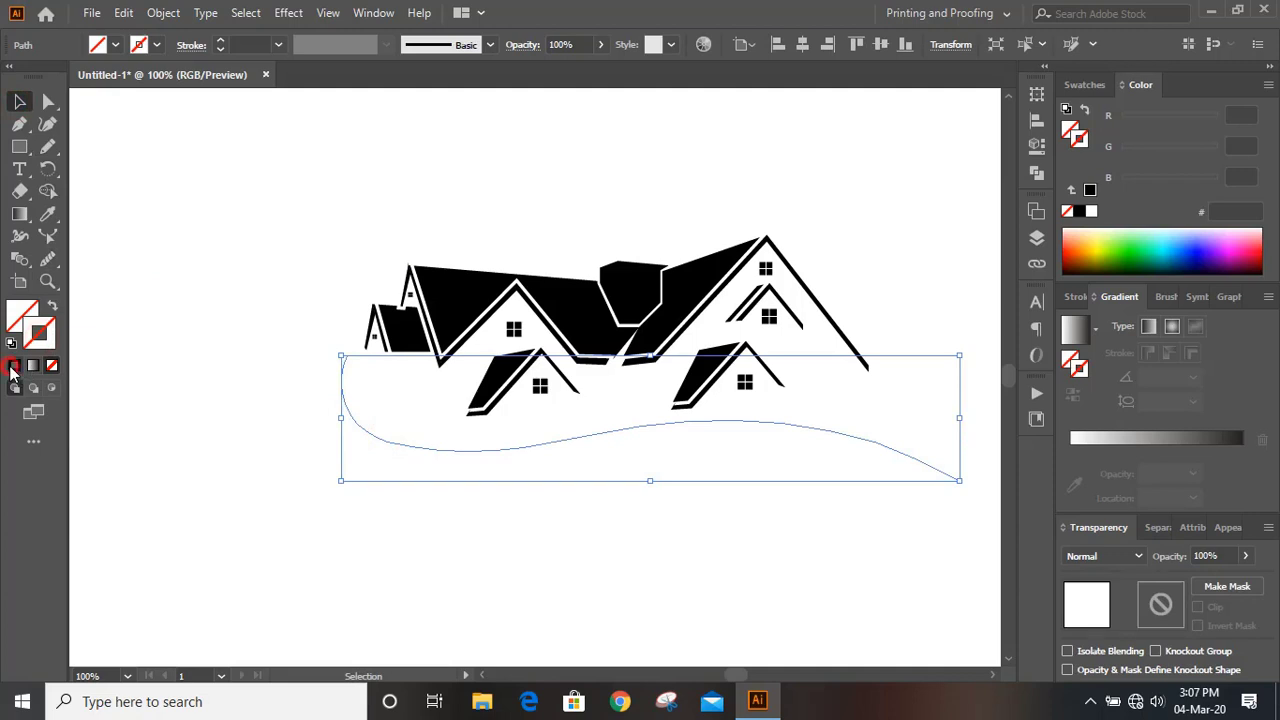
left_click(13, 367)
left_click(157, 337)
Set the curve's stroke weight to 28 pt with Width Profile 1 tapering both ends
left_click(361, 429)
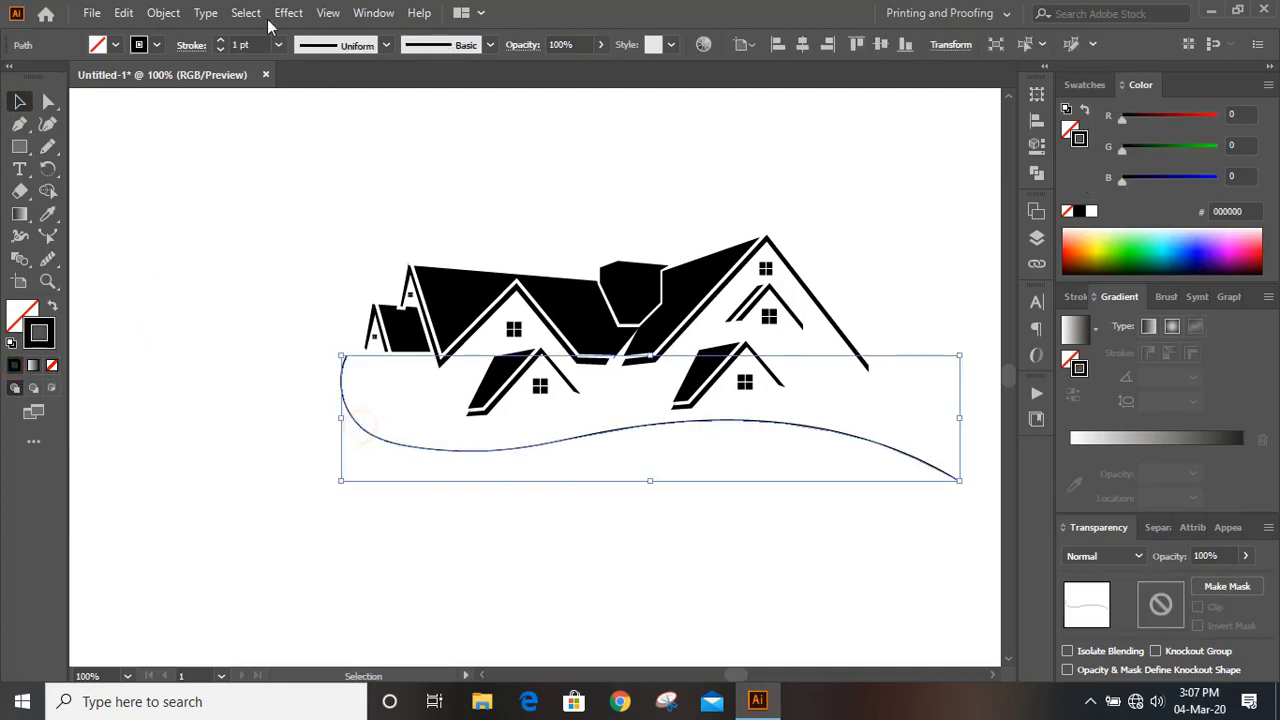
left_click(220, 42)
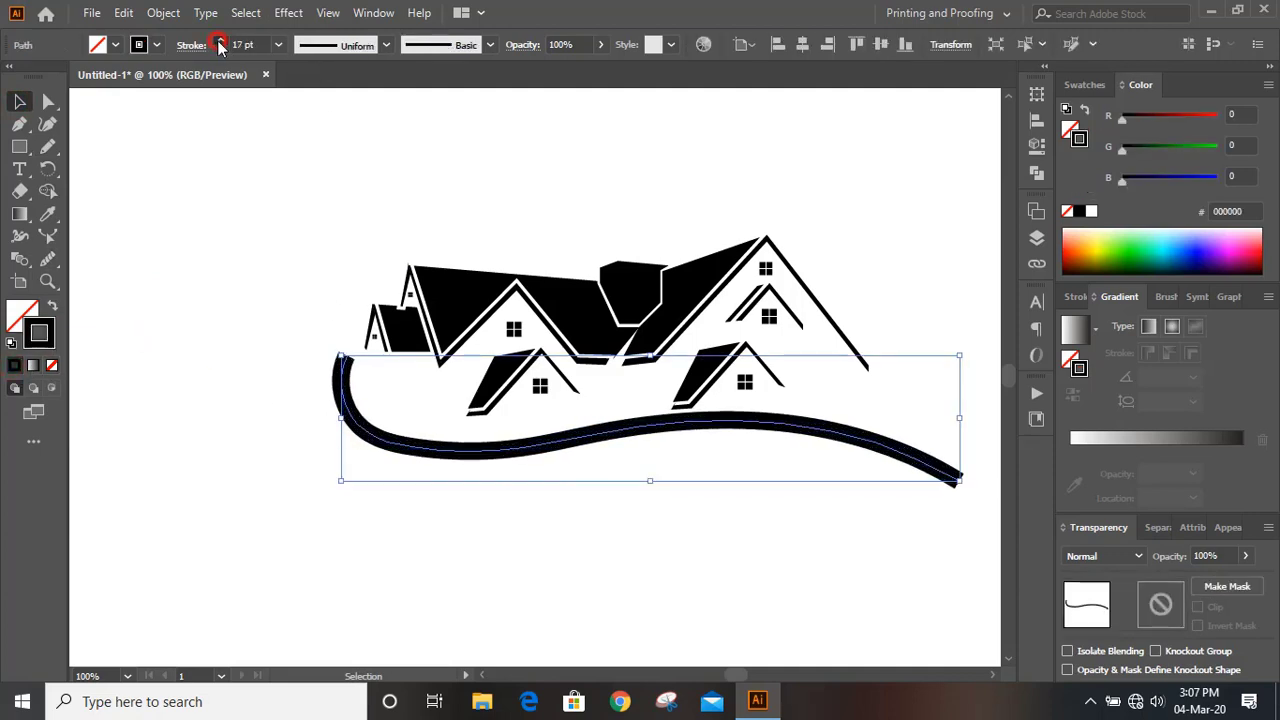
left_click(386, 45)
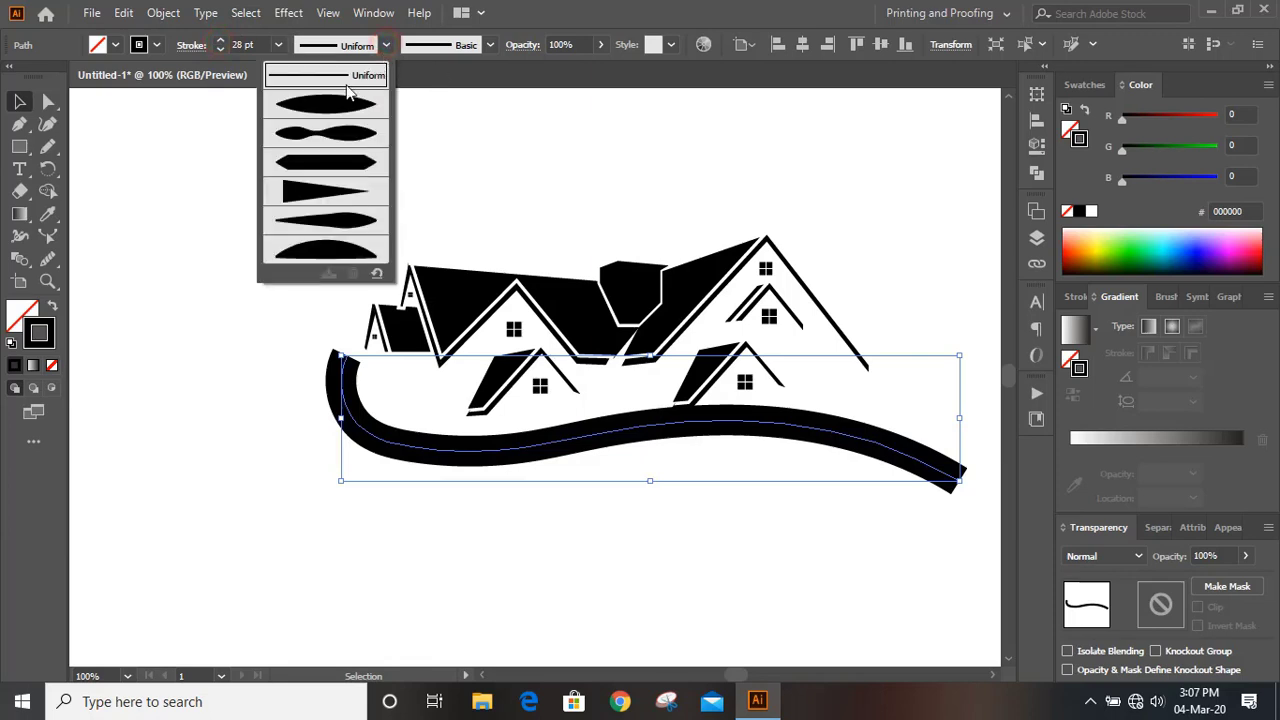
left_click(345, 110)
left_click(223, 337)
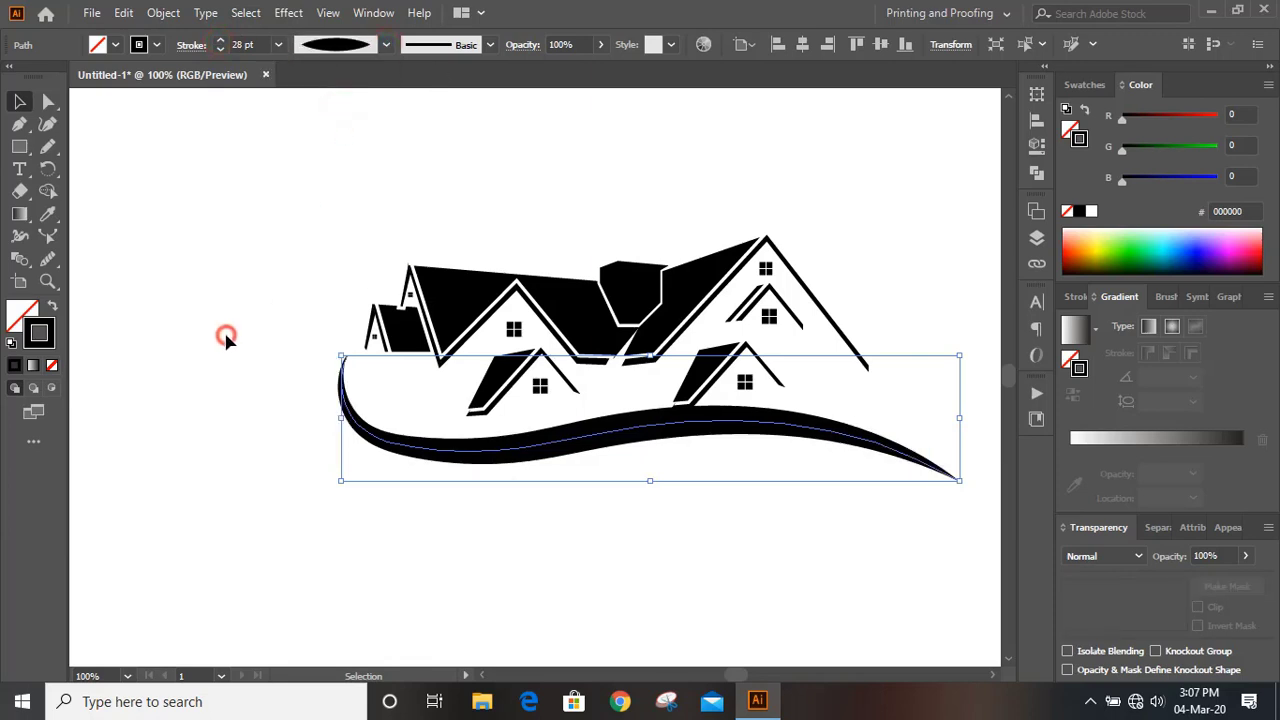
Rotate the swoosh slightly clockwise and reposition it beneath the roofs
left_click(990, 678)
left_click(995, 678)
left_click(995, 678)
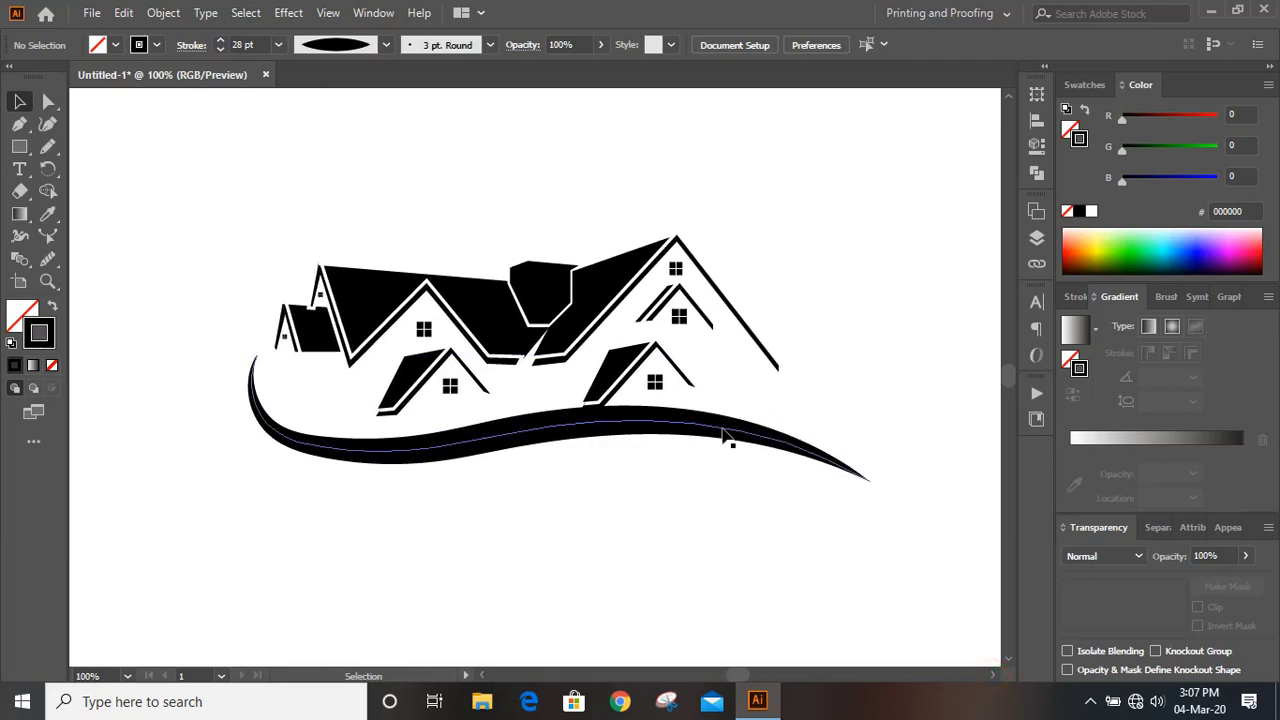
mouse_move(727, 430)
left_mouse_down()
mouse_move(745, 437)
mouse_move(740, 427)
left_mouse_up()
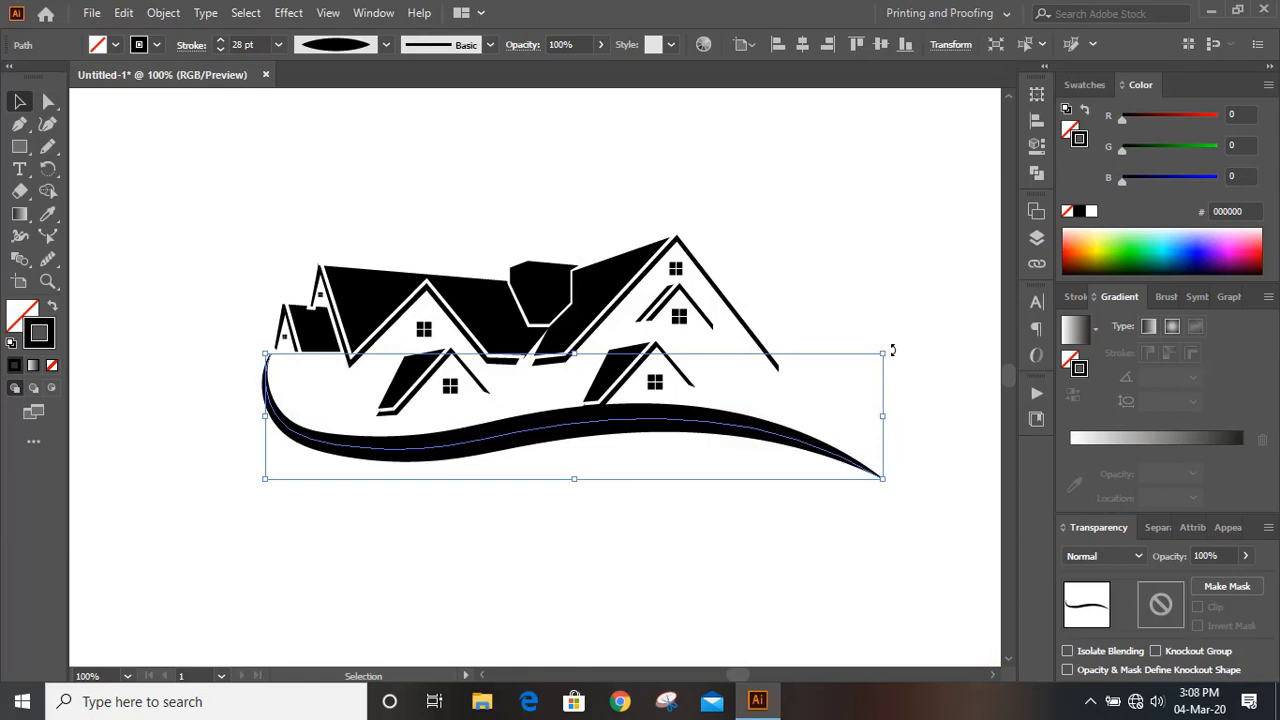
left_click_drag(894, 349, 888, 376)
left_click_drag(777, 463, 754, 449)
Smooth the swoosh's curve with the Smooth Tool
left_click(840, 313)
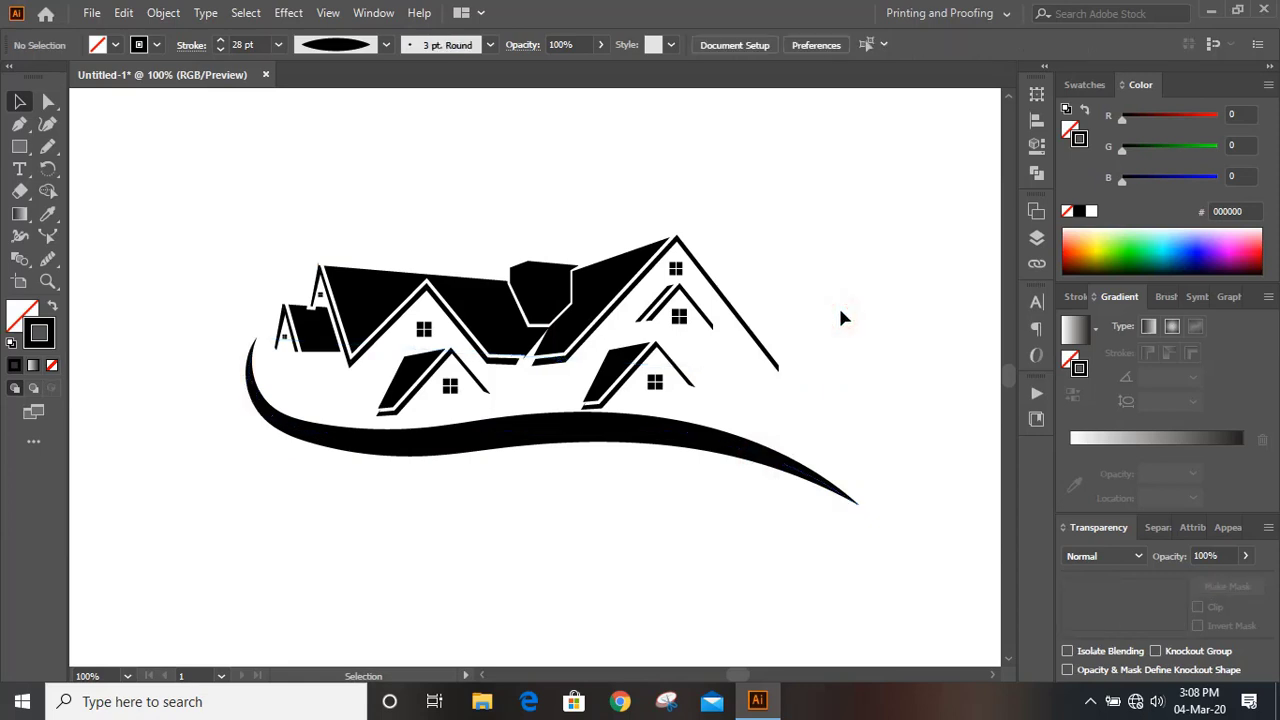
left_click(538, 429)
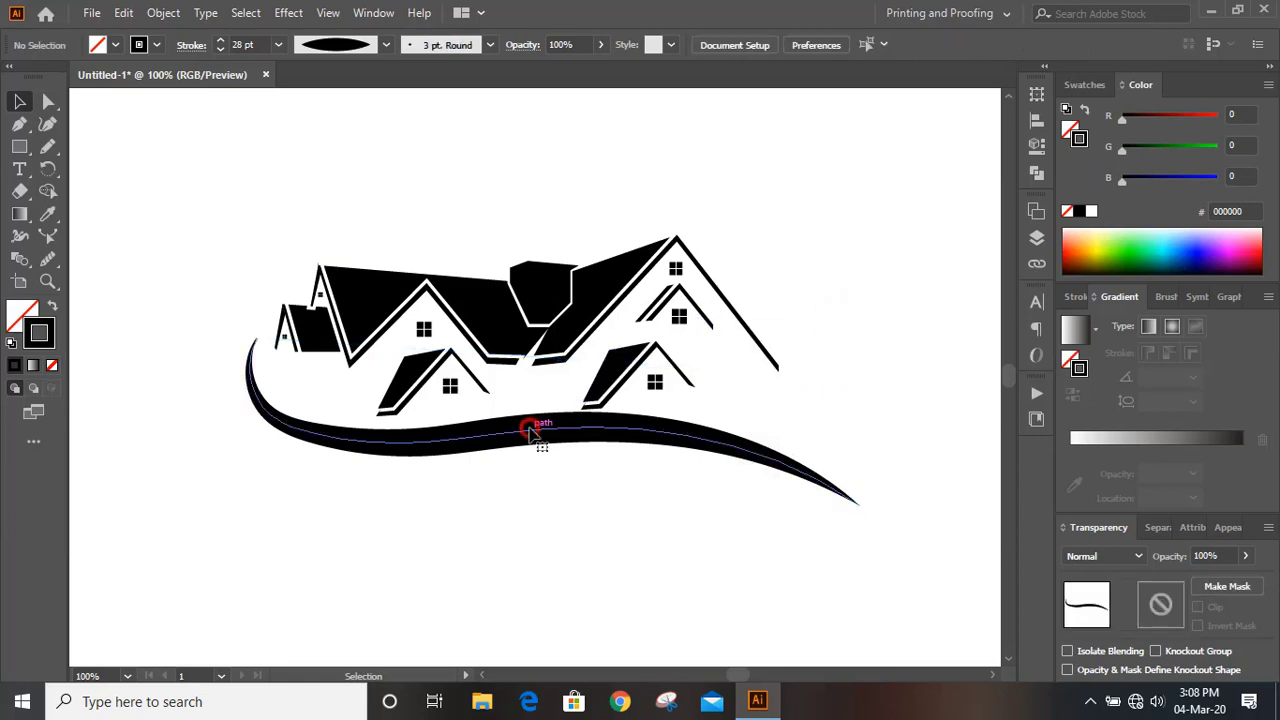
left_click(48, 259)
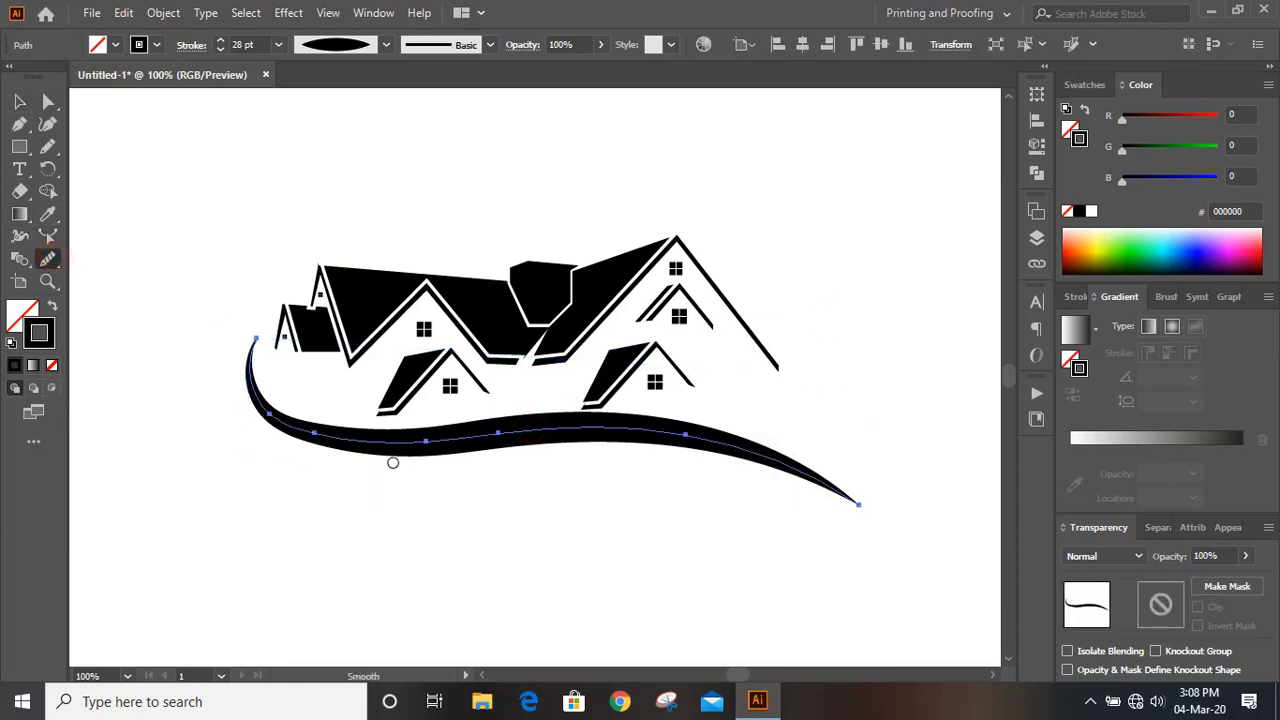
mouse_move(393, 462)
left_mouse_down()
mouse_move(545, 437)
mouse_move(350, 436)
mouse_move(760, 462)
mouse_move(704, 448)
mouse_move(296, 464)
mouse_move(302, 428)
mouse_move(782, 487)
mouse_move(516, 449)
mouse_move(654, 467)
mouse_move(670, 440)
left_mouse_up()
left_click(19, 101)
left_click(852, 289)
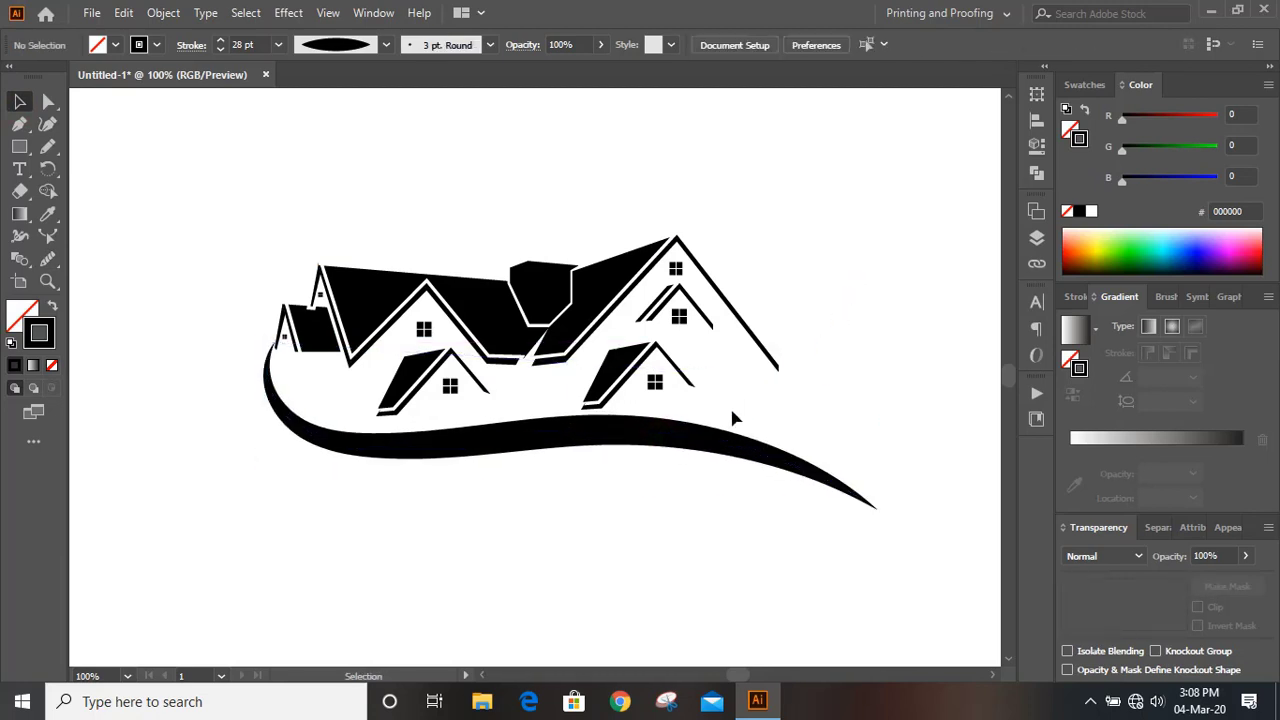
left_click(734, 424)
left_click(826, 263)
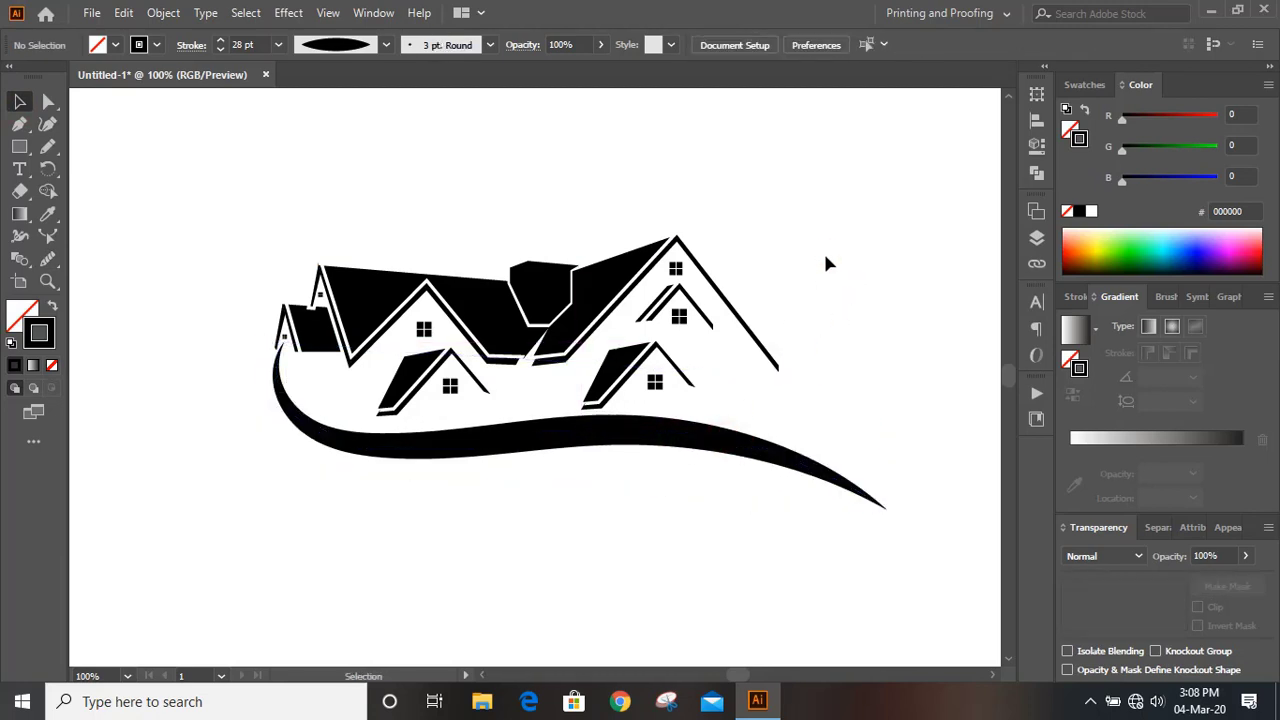
Expand the swoosh's appearance into a filled shape and zoom back to 100%
key("ctrl+equal")
scroll(747, 316, "down", 1)
left_click(450, 458)
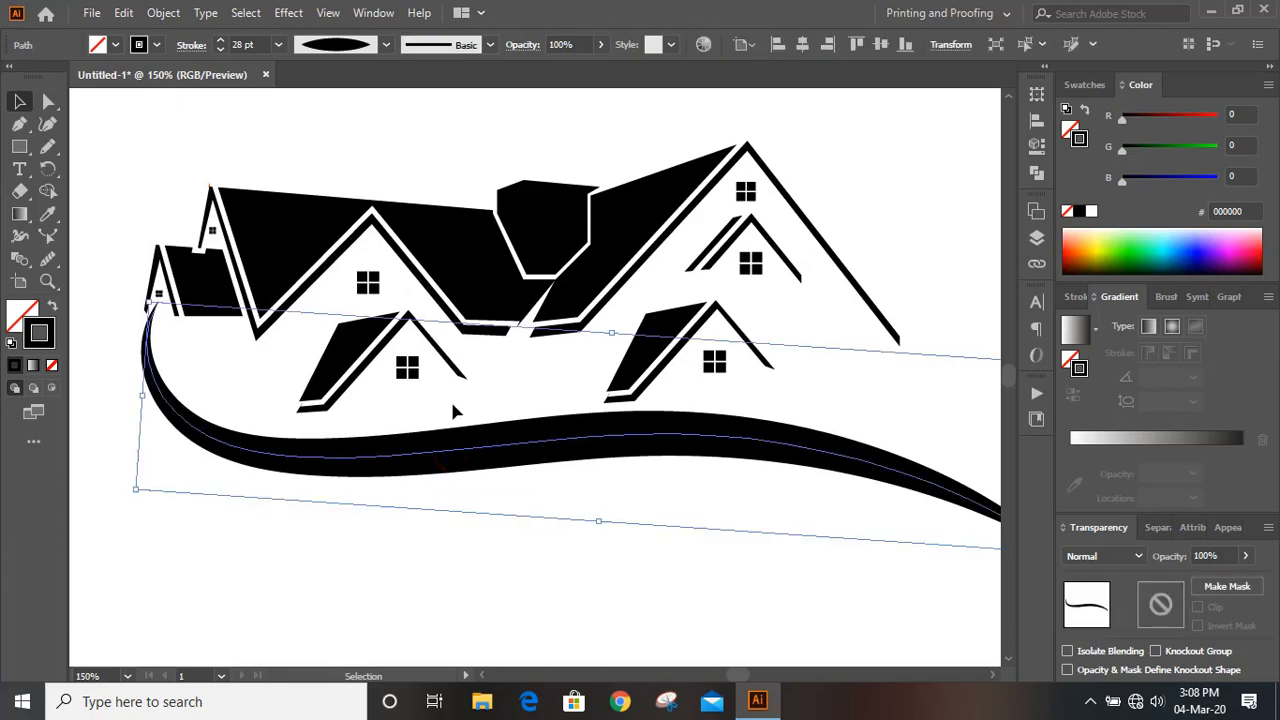
left_click(163, 12)
left_click(270, 246)
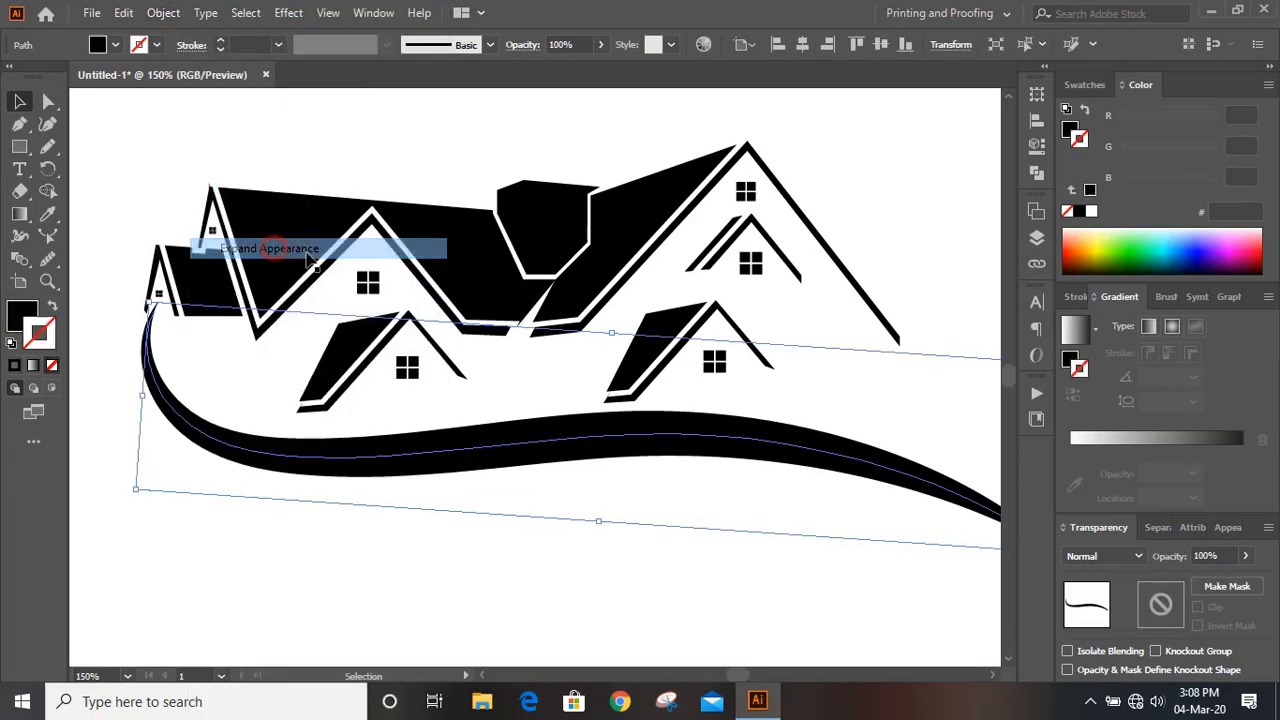
left_click(593, 519)
key("ctrl+minus")
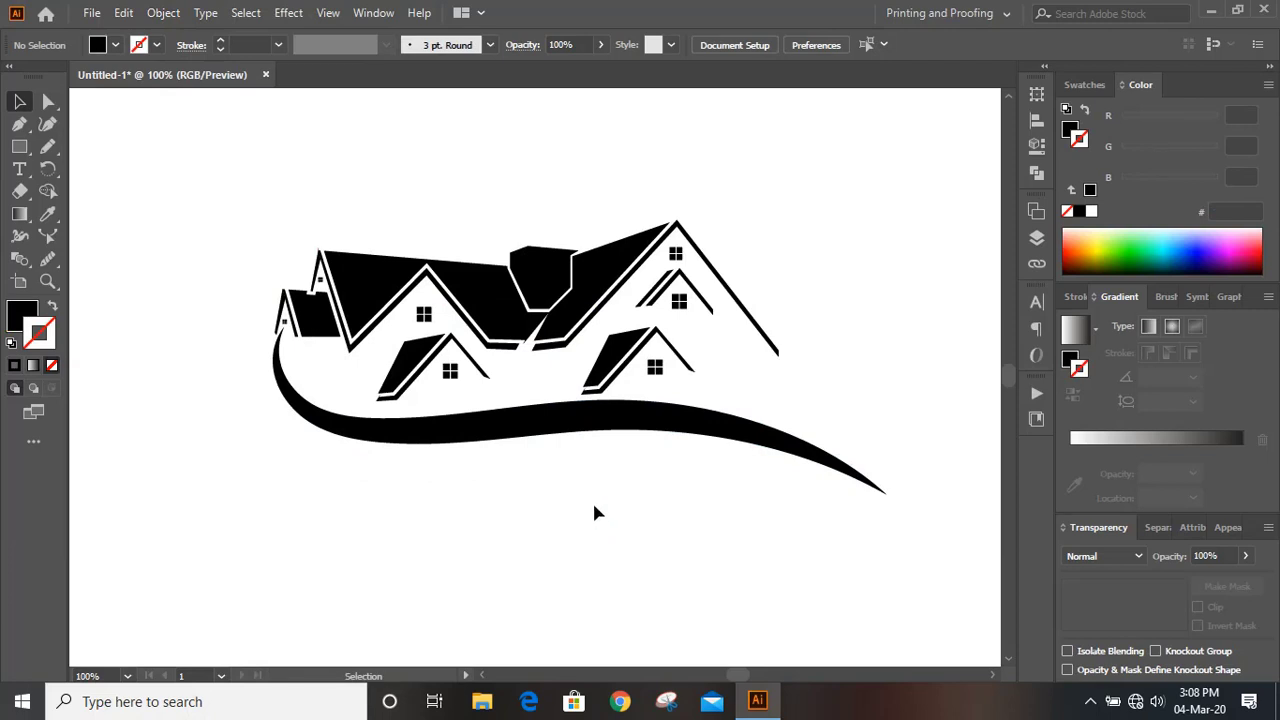
Draw a second pencil curve below the swoosh's right half with a 17 pt tapered stroke
left_click(47, 146)
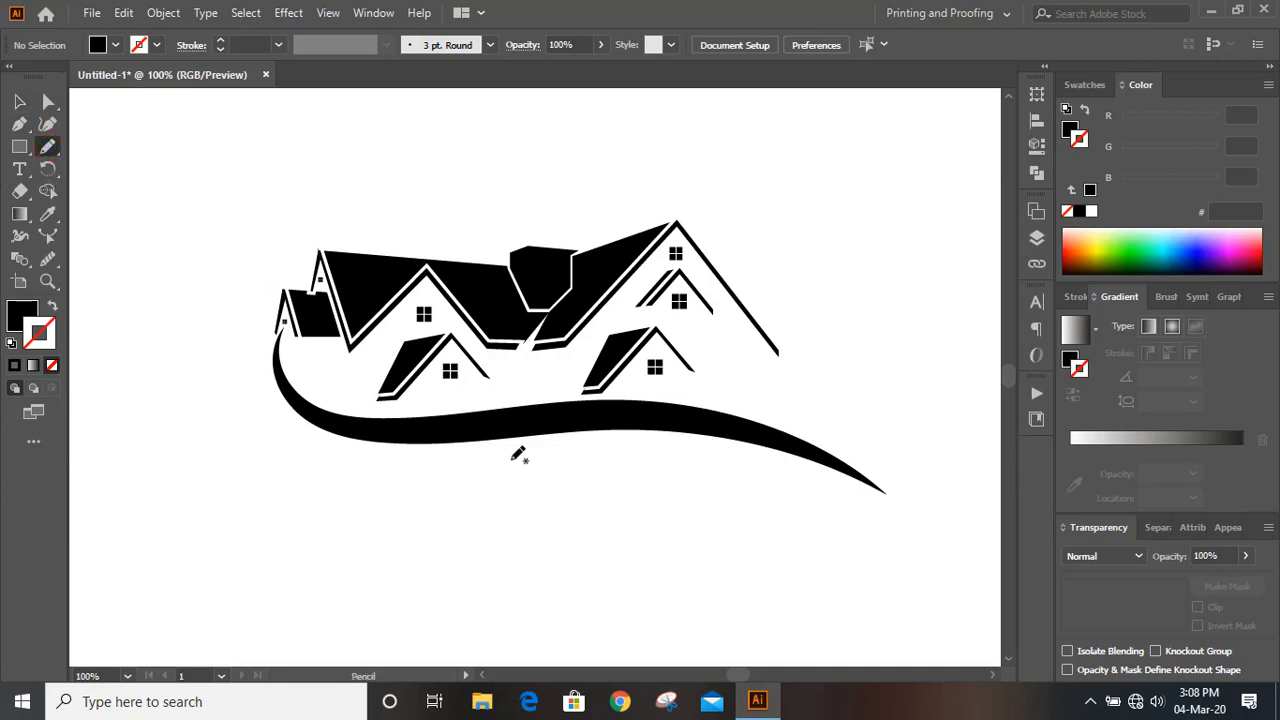
mouse_move(514, 460)
left_mouse_down()
mouse_move(690, 452)
mouse_move(860, 501)
left_mouse_up()
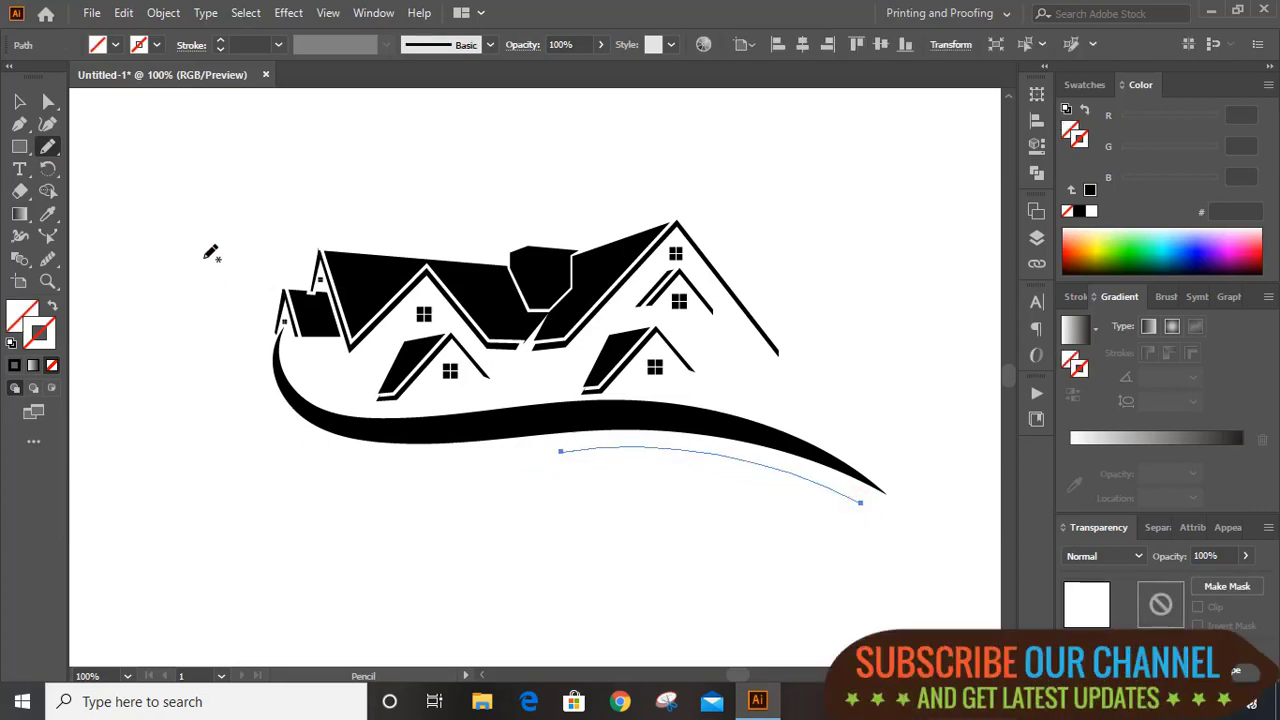
left_click(221, 40)
left_click(221, 40)
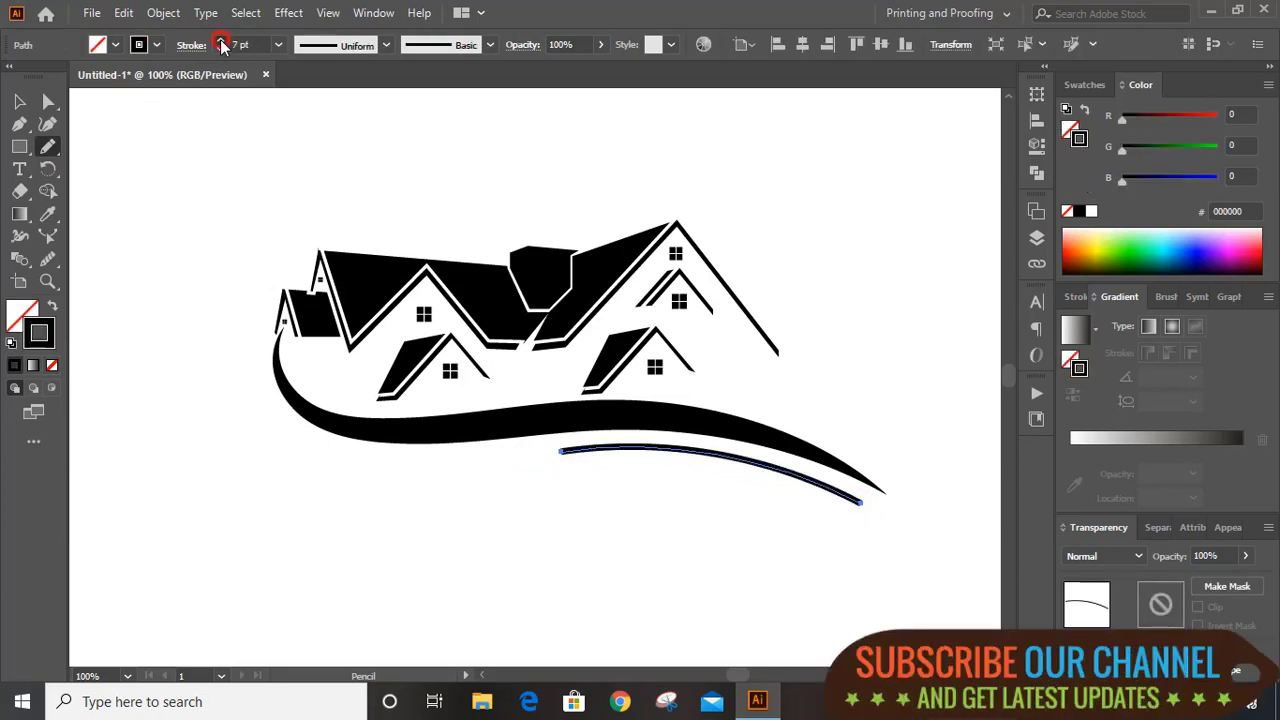
left_click(221, 40)
left_click(221, 40)
left_click(385, 46)
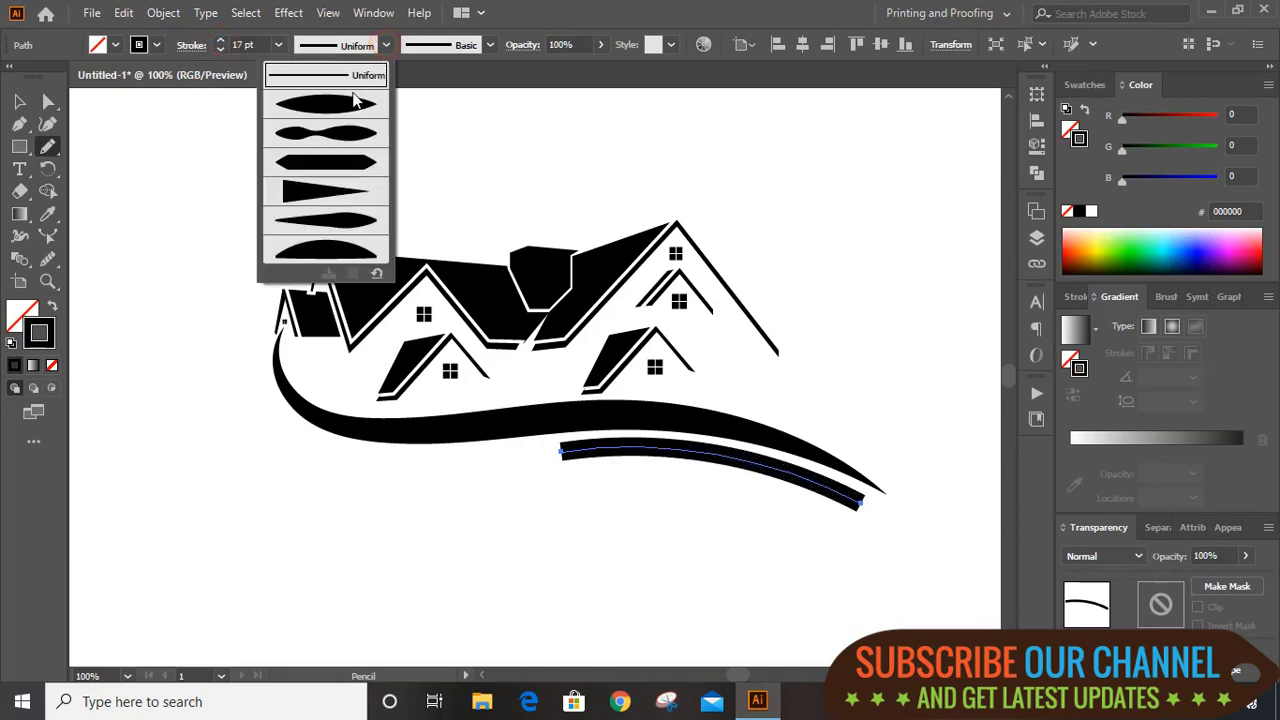
left_click(350, 107)
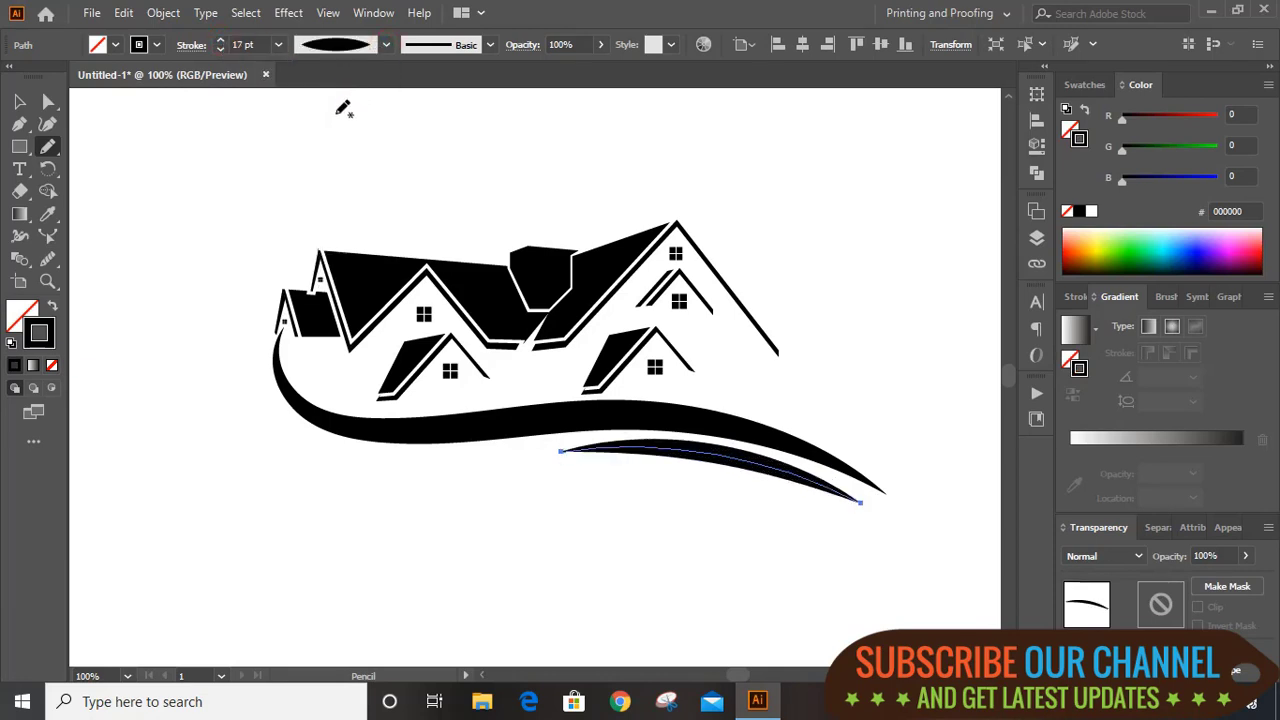
Expand the lower swoosh's appearance into a filled shape
left_click(19, 101)
left_click(148, 183)
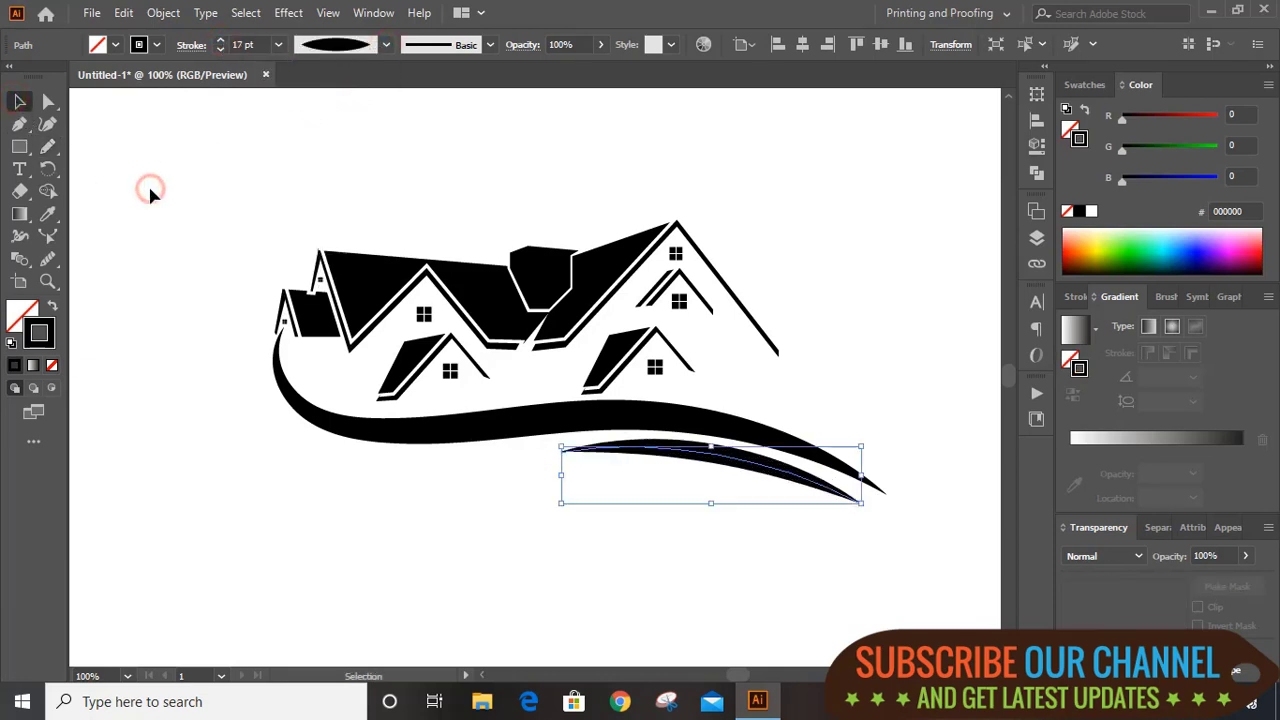
left_click(709, 468)
left_click(165, 14)
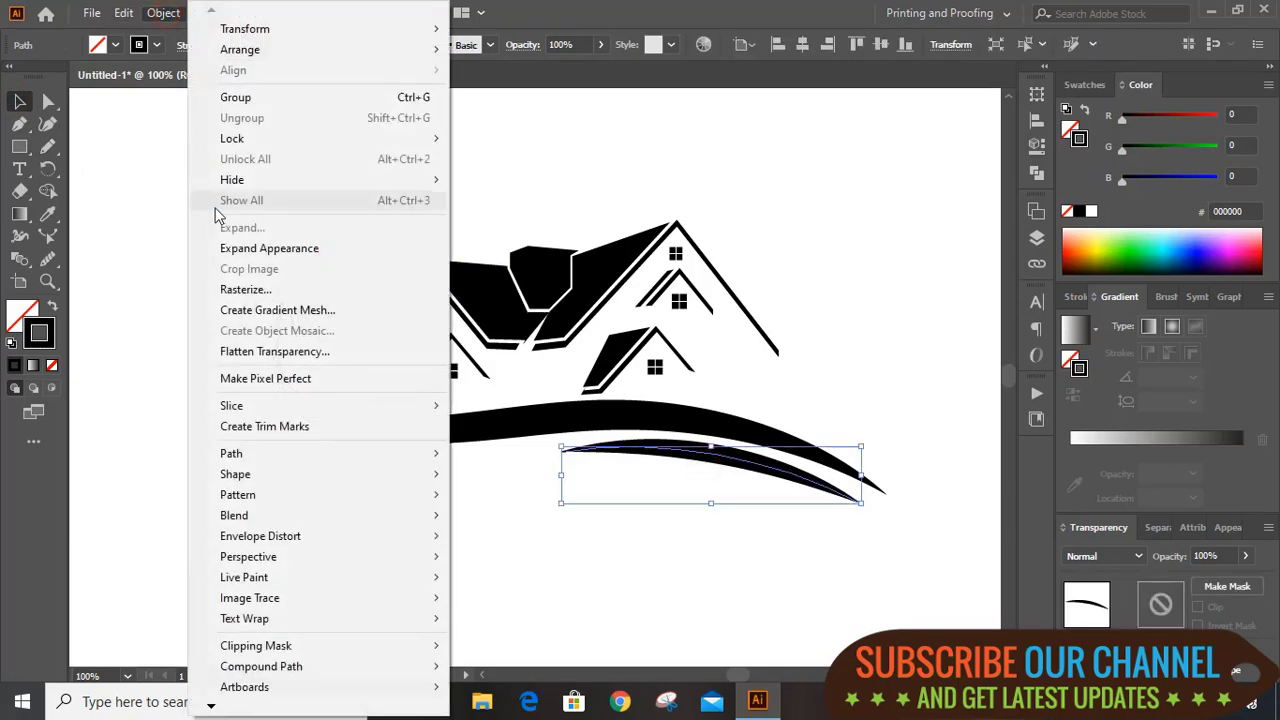
left_click(249, 250)
left_click(452, 538)
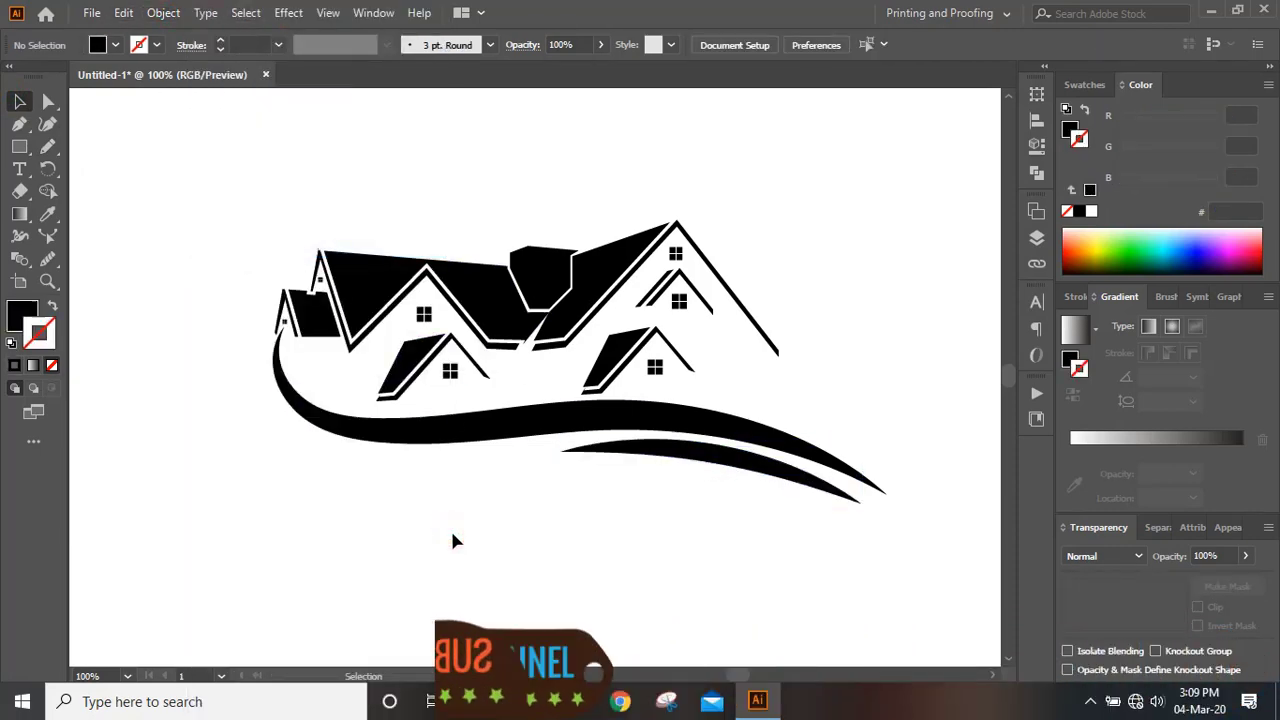
scroll(450, 528, "down", 1)
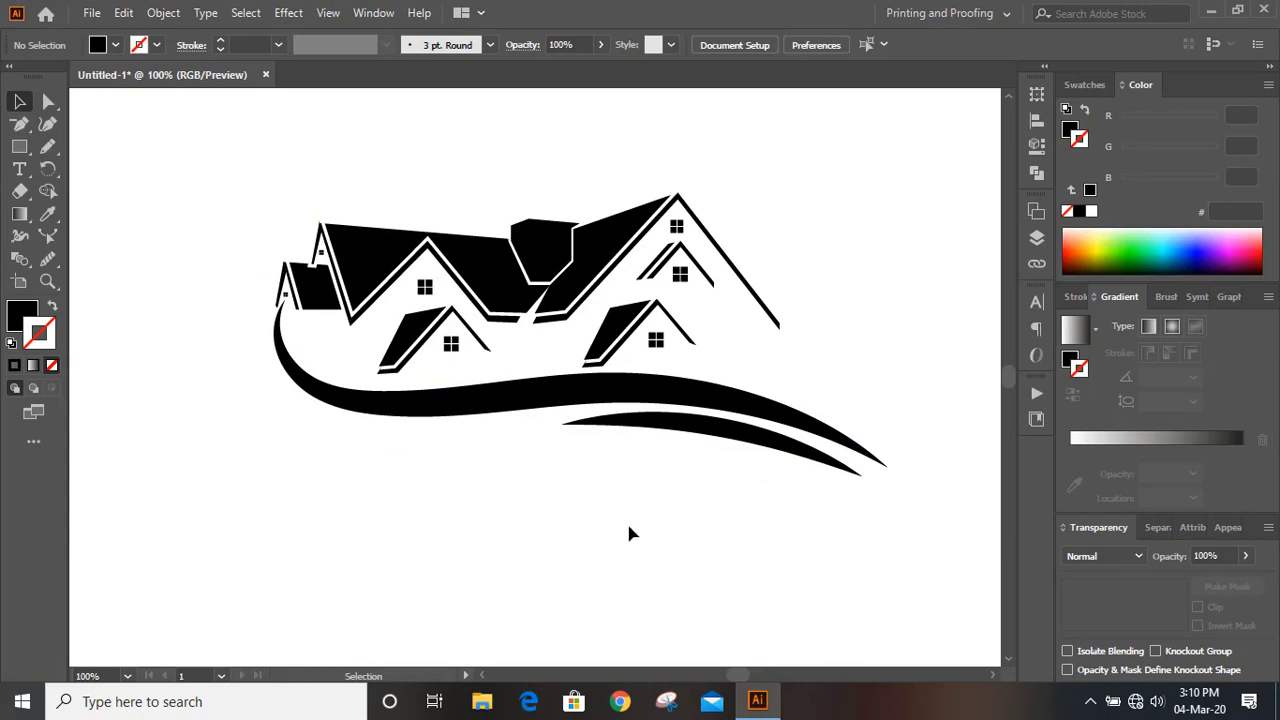
Type the HOUSE BUILDING and SERVICE AND MAINTAINANCE lettering below the houses
left_click(434, 471)
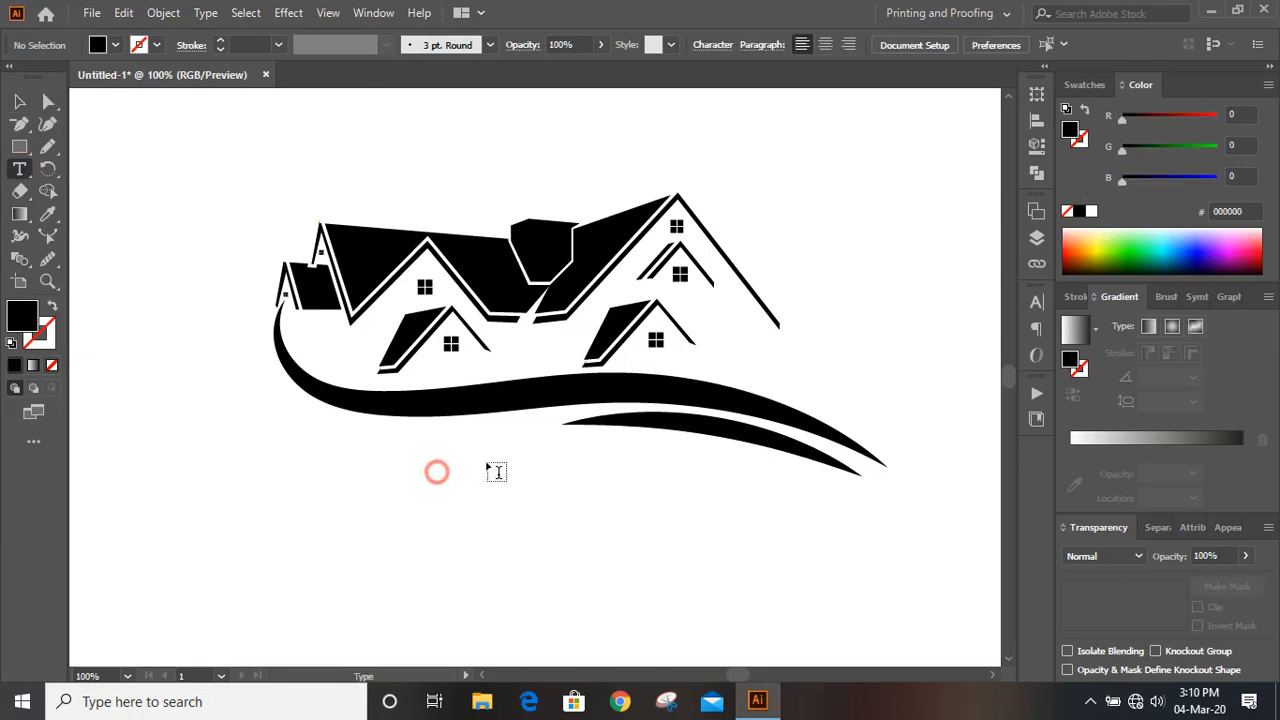
type("Hu")
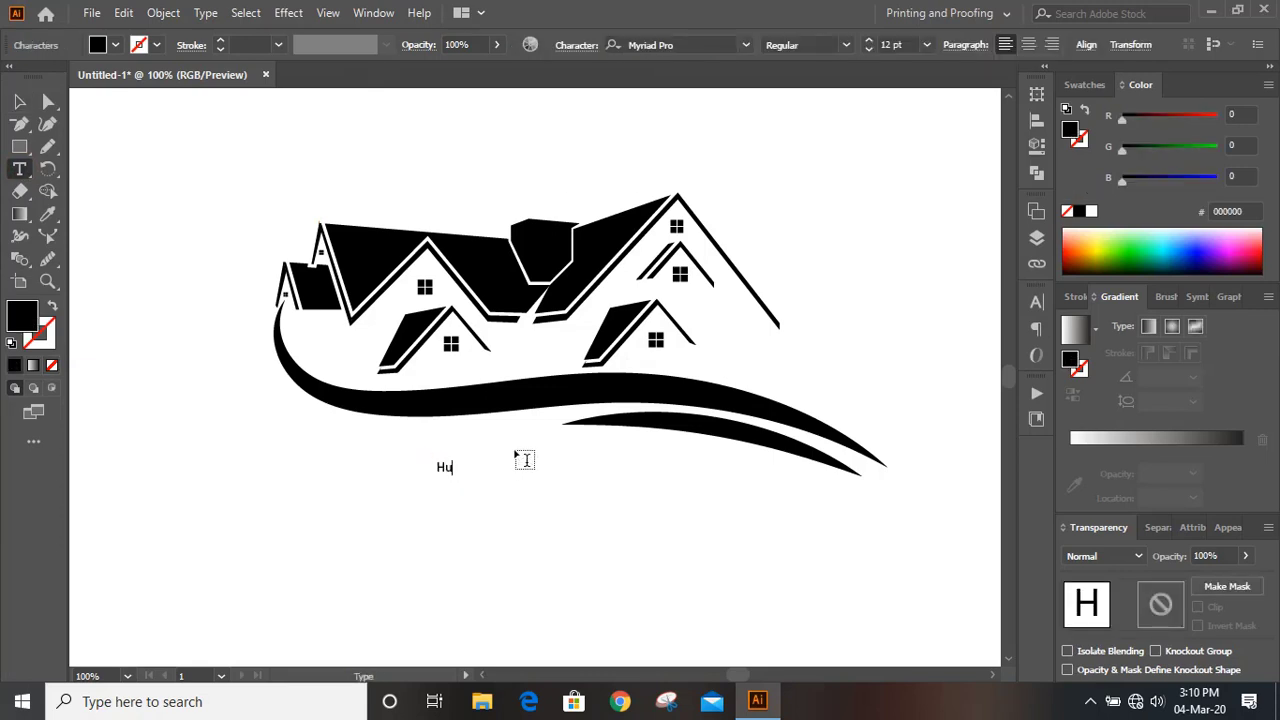
type("OUSE BUILDING")
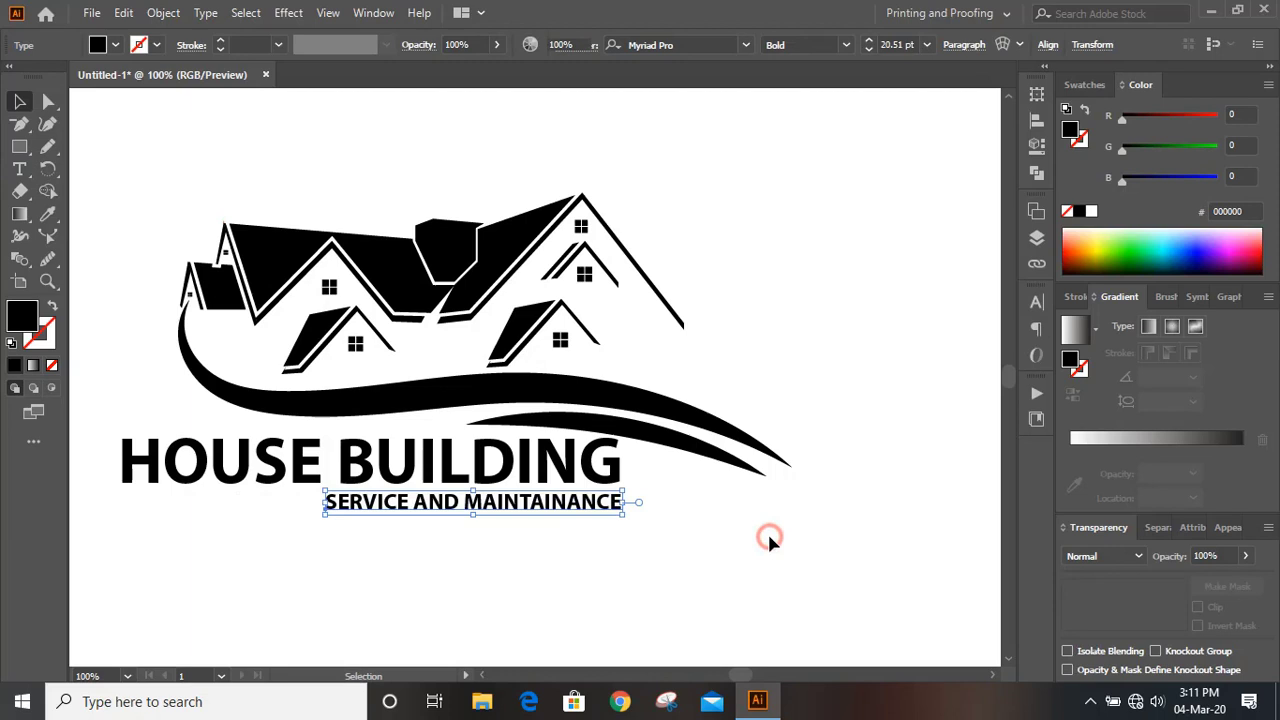
left_click(767, 538)
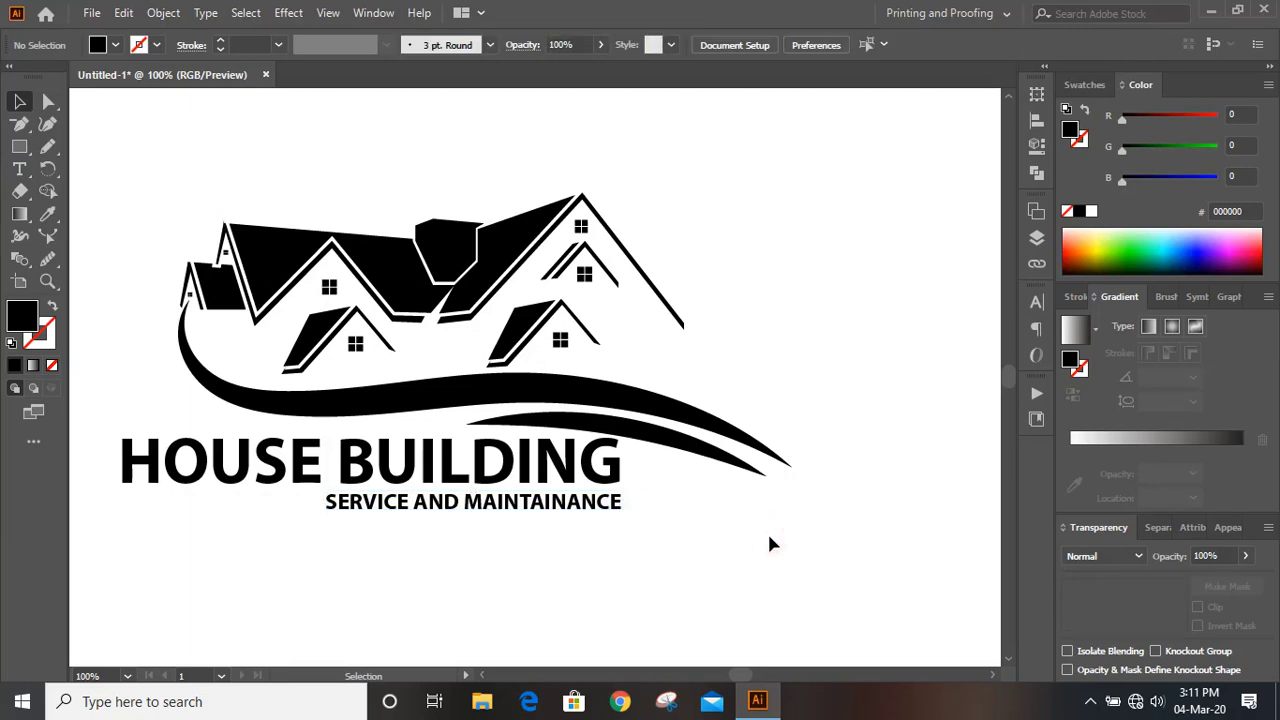
left_click(481, 676)
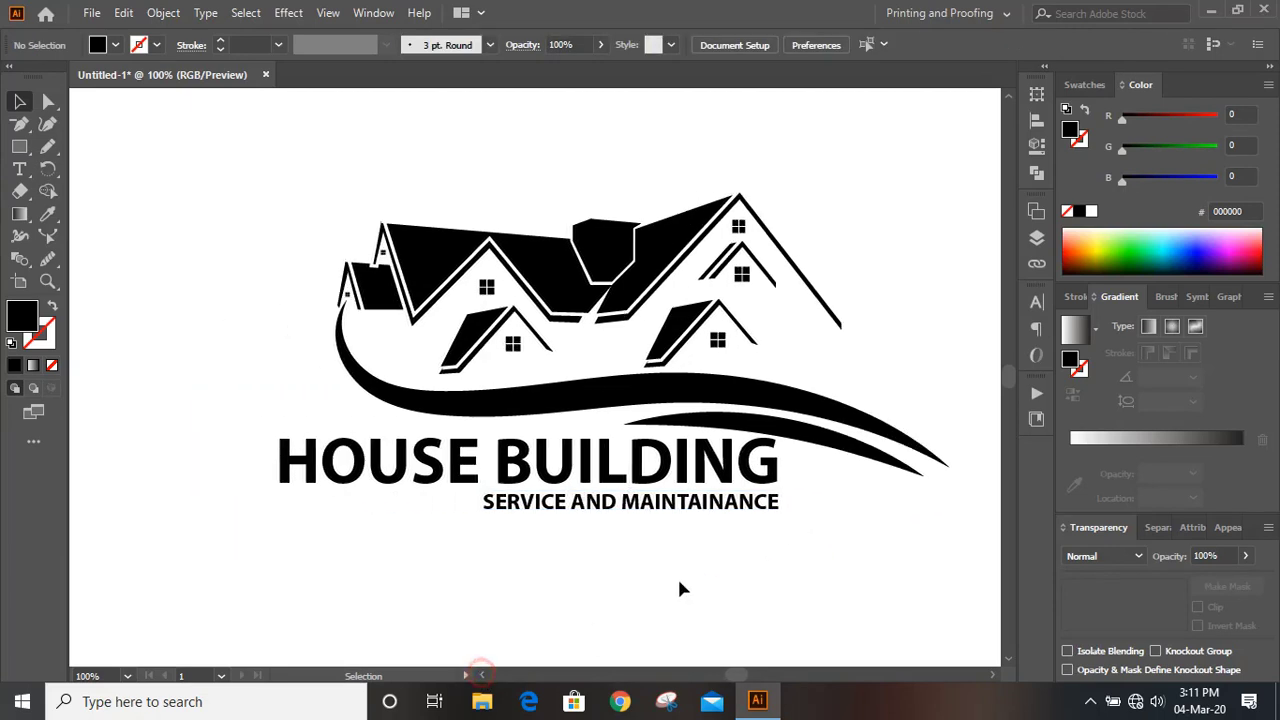
scroll(648, 545, "down", 1)
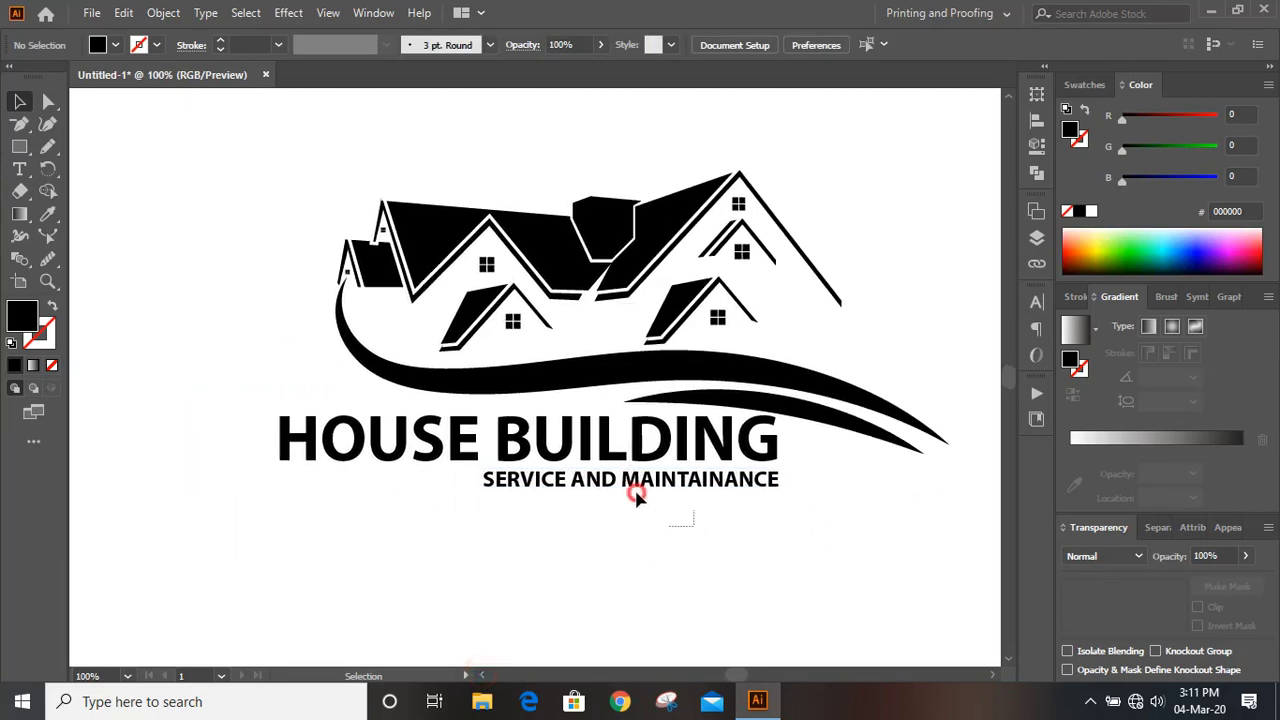
Expand both text lines into outlines and ungroup the letters
left_click_drag(636, 497, 545, 425)
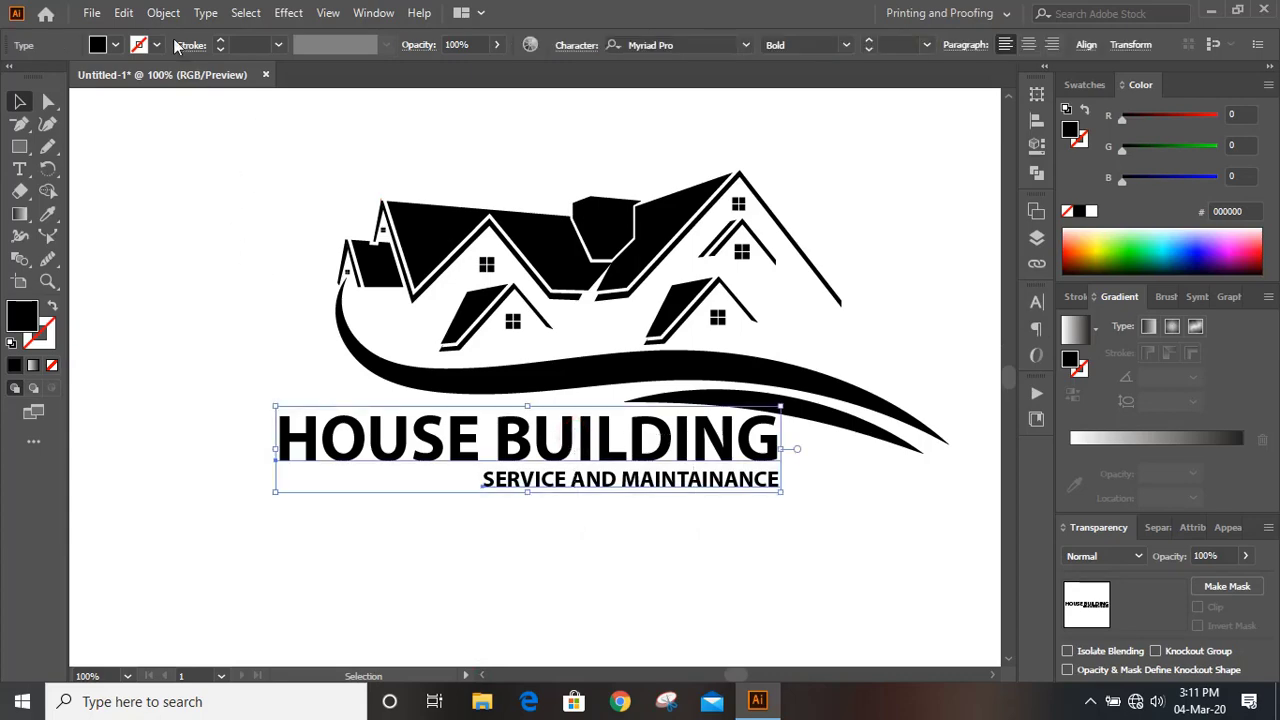
left_click(163, 12)
left_click(334, 220)
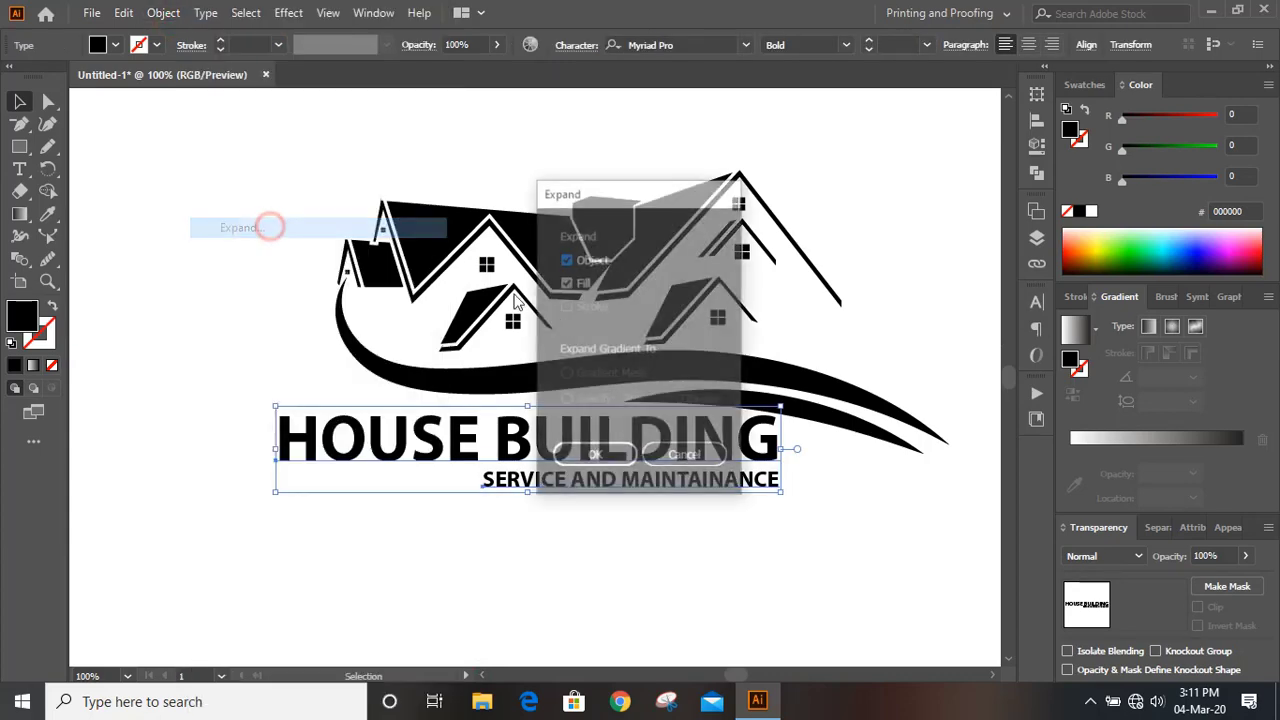
left_click(593, 452)
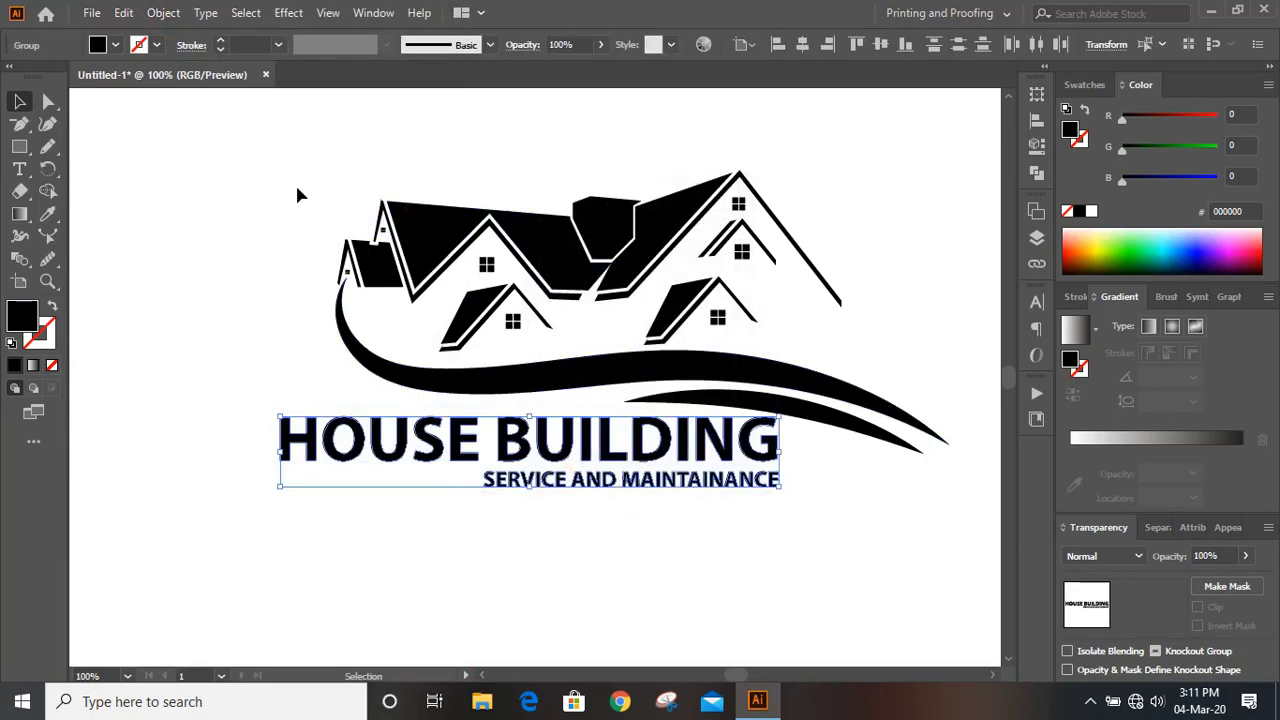
left_click(163, 12)
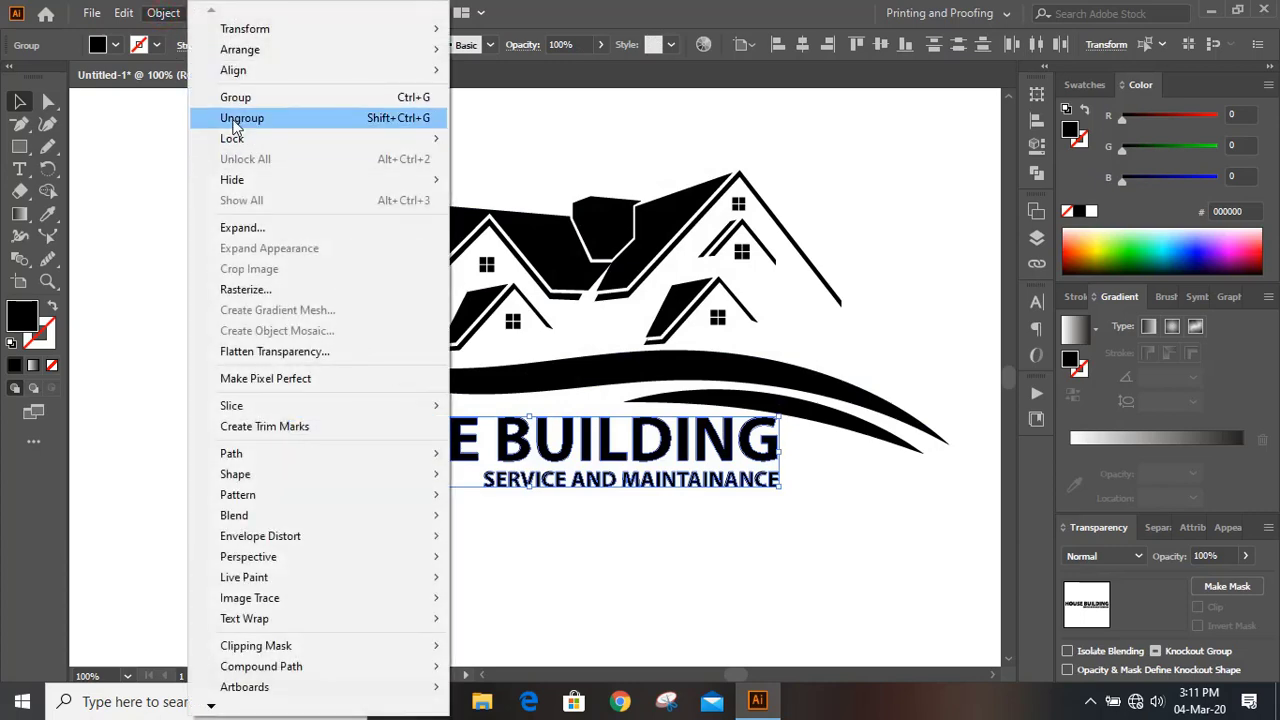
left_click(235, 120)
left_click(212, 312)
scroll(208, 340, "up", 2)
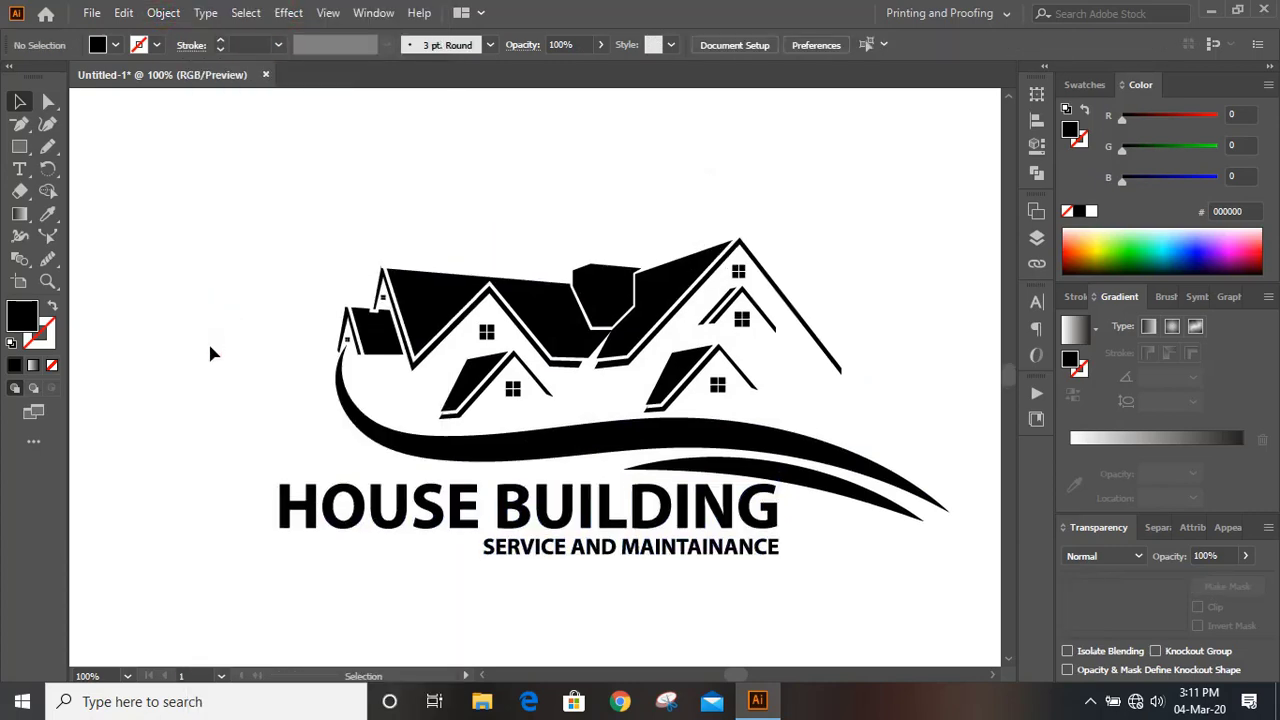
Zoom to 200% and fill the large left and right roofs with blue
key("ctrl+equal")
key("ctrl+equal")
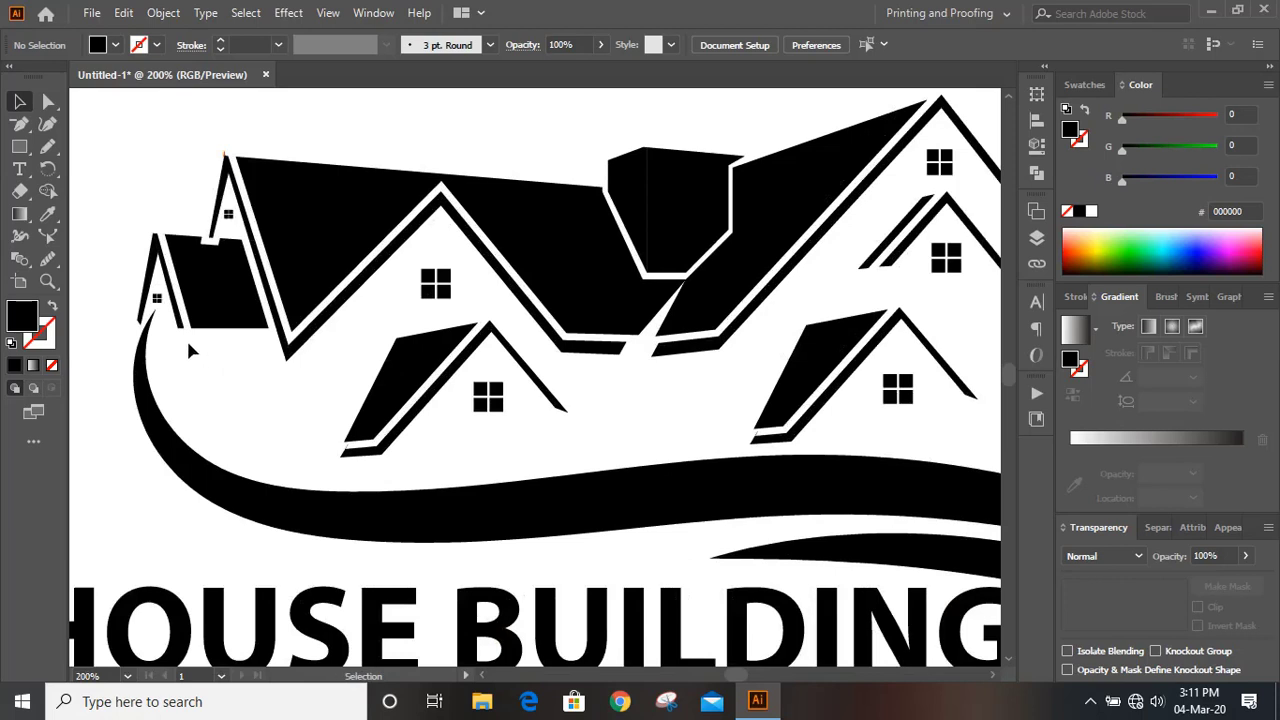
scroll(188, 344, "up", 2)
scroll(180, 320, "up", 1)
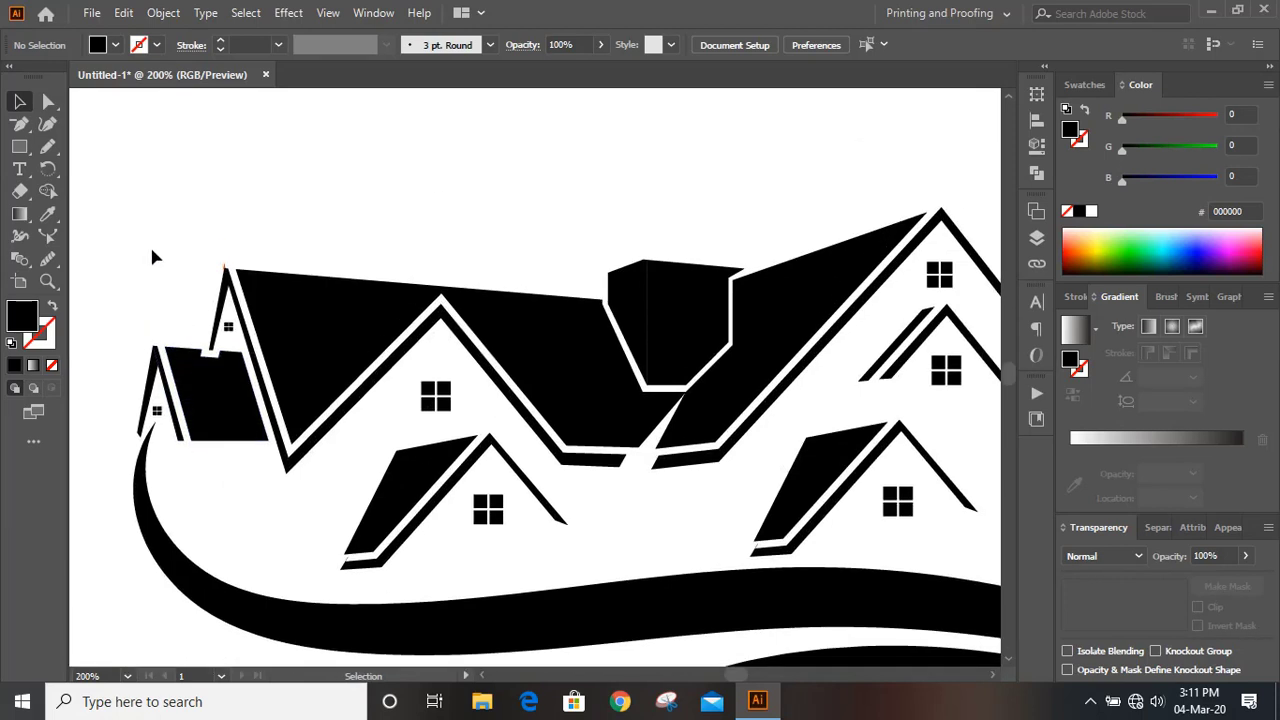
left_click(224, 273)
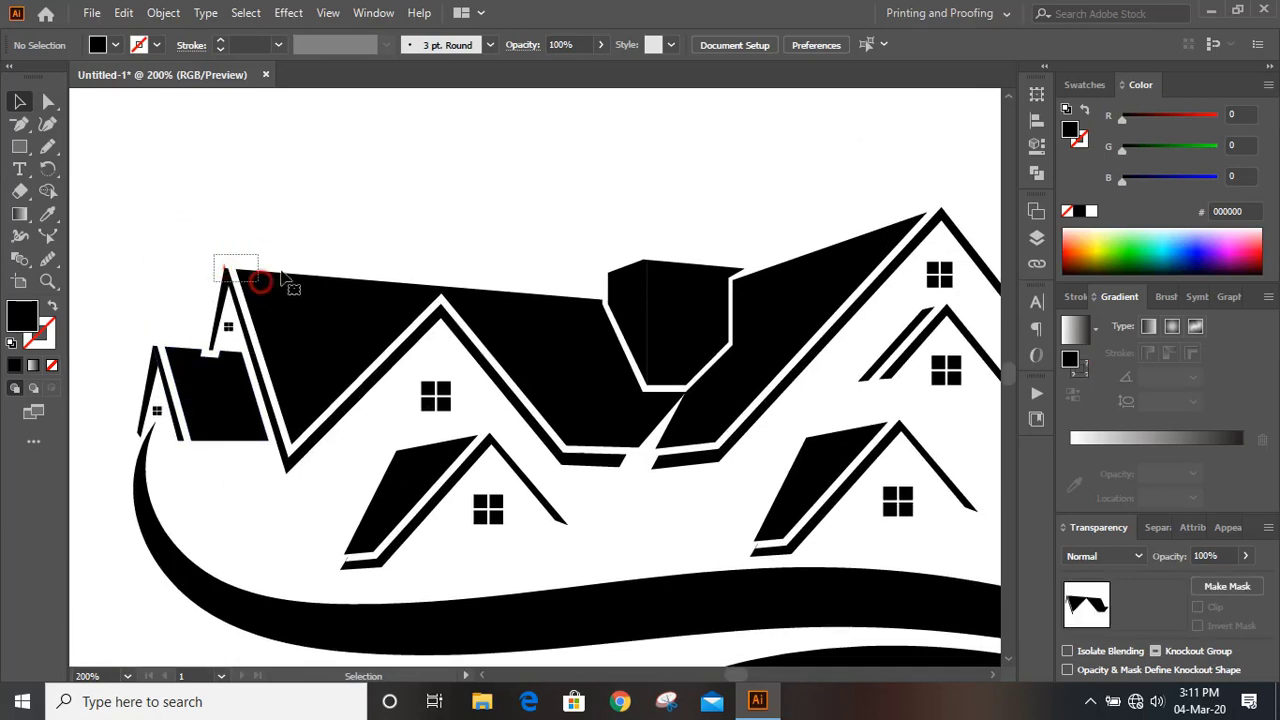
left_click(341, 220)
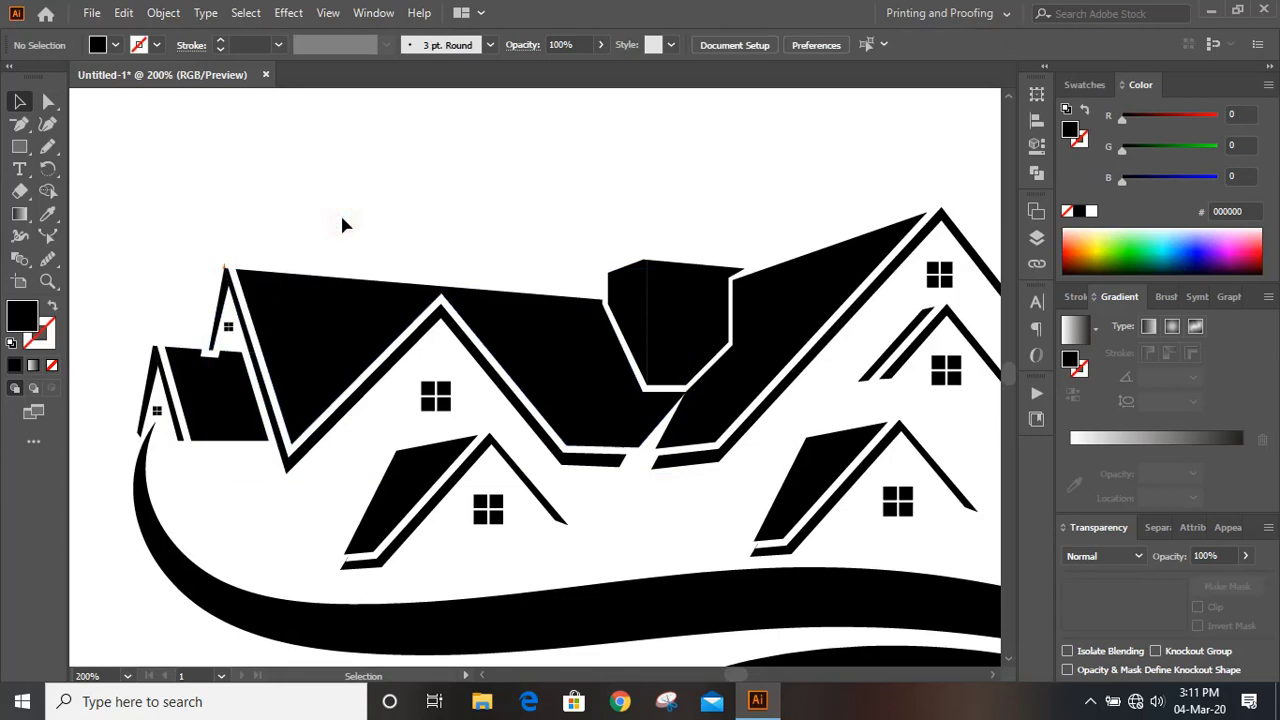
left_click(343, 354)
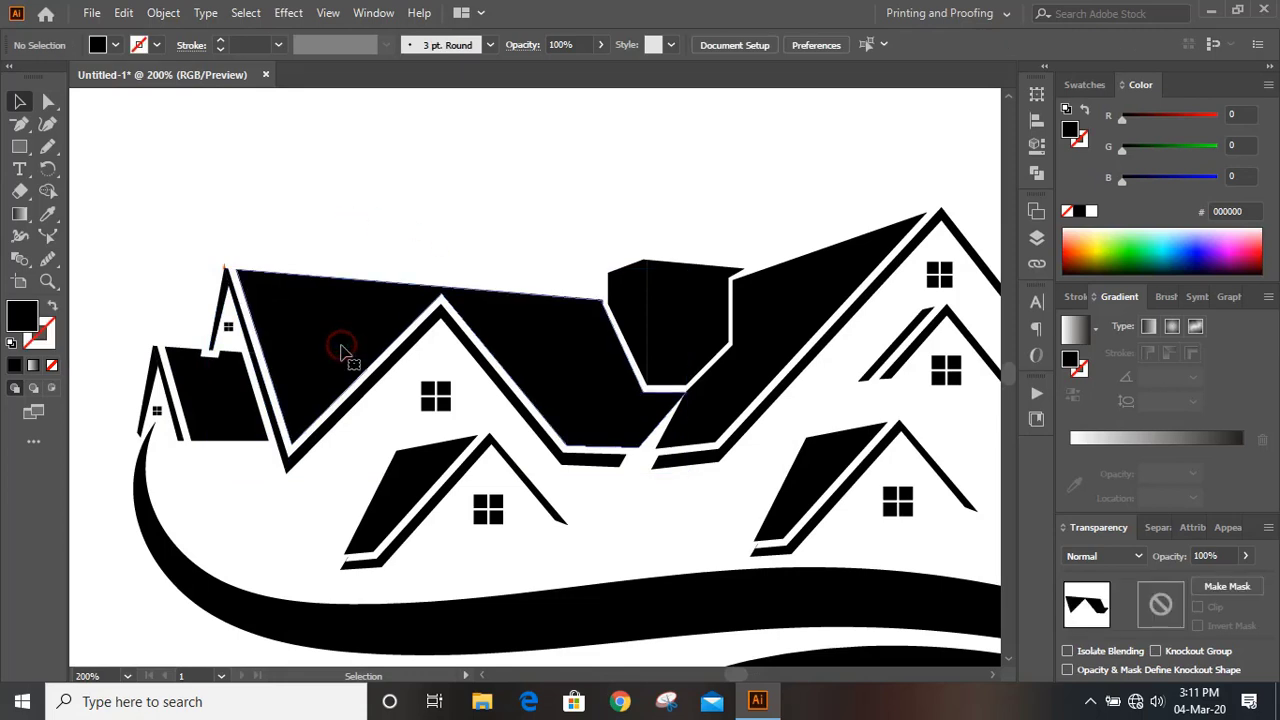
left_click(820, 283, "shift")
left_click(1084, 84)
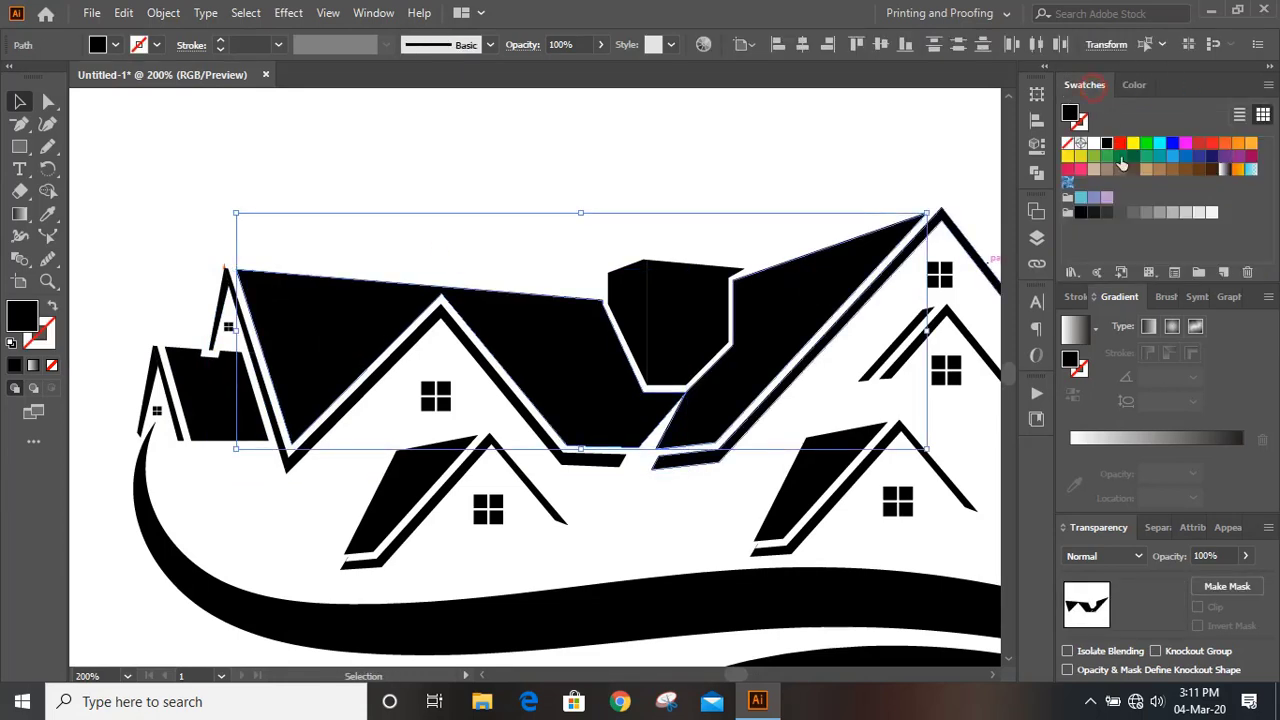
left_click(1187, 158)
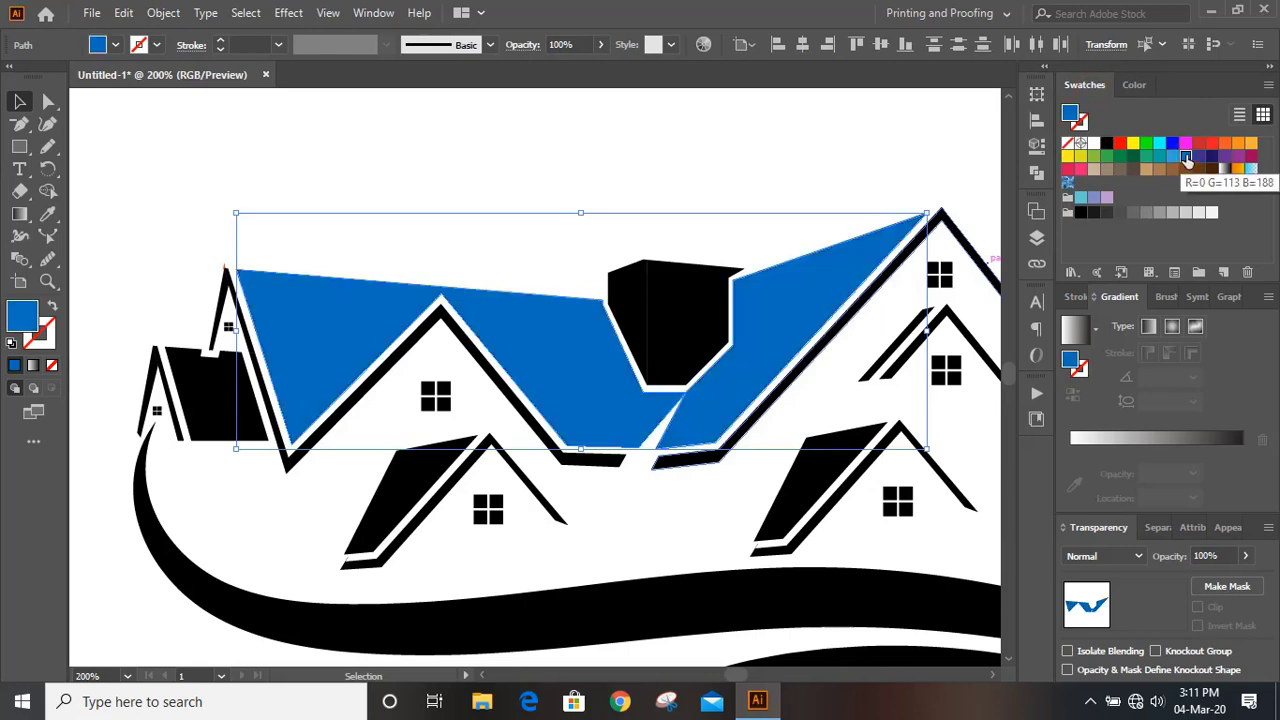
left_click(713, 150)
Copy the big roof's blue onto the small left roof with the Eyedropper
scroll(713, 150, "down", 1)
left_click(215, 345)
left_click(47, 214)
left_click(353, 273)
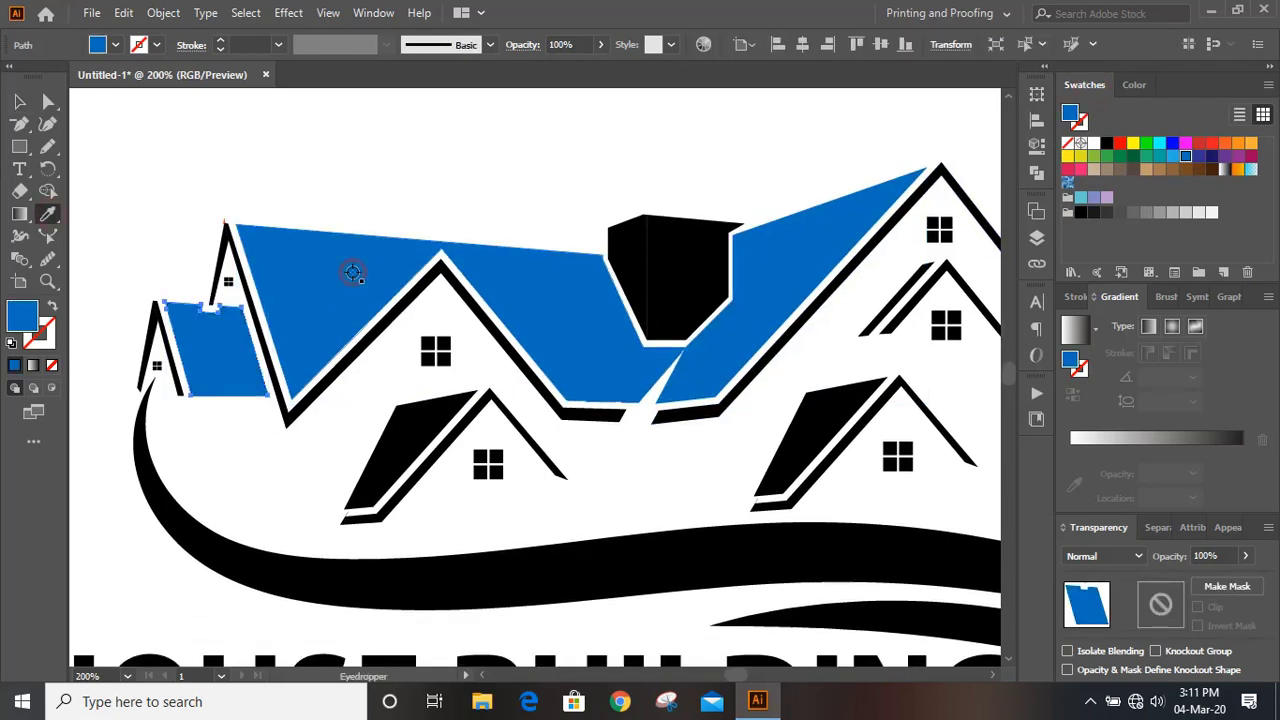
key("v")
left_click(166, 120)
Color the chimney's right face roof blue and its left face light blue
left_click(697, 290)
left_click(47, 214)
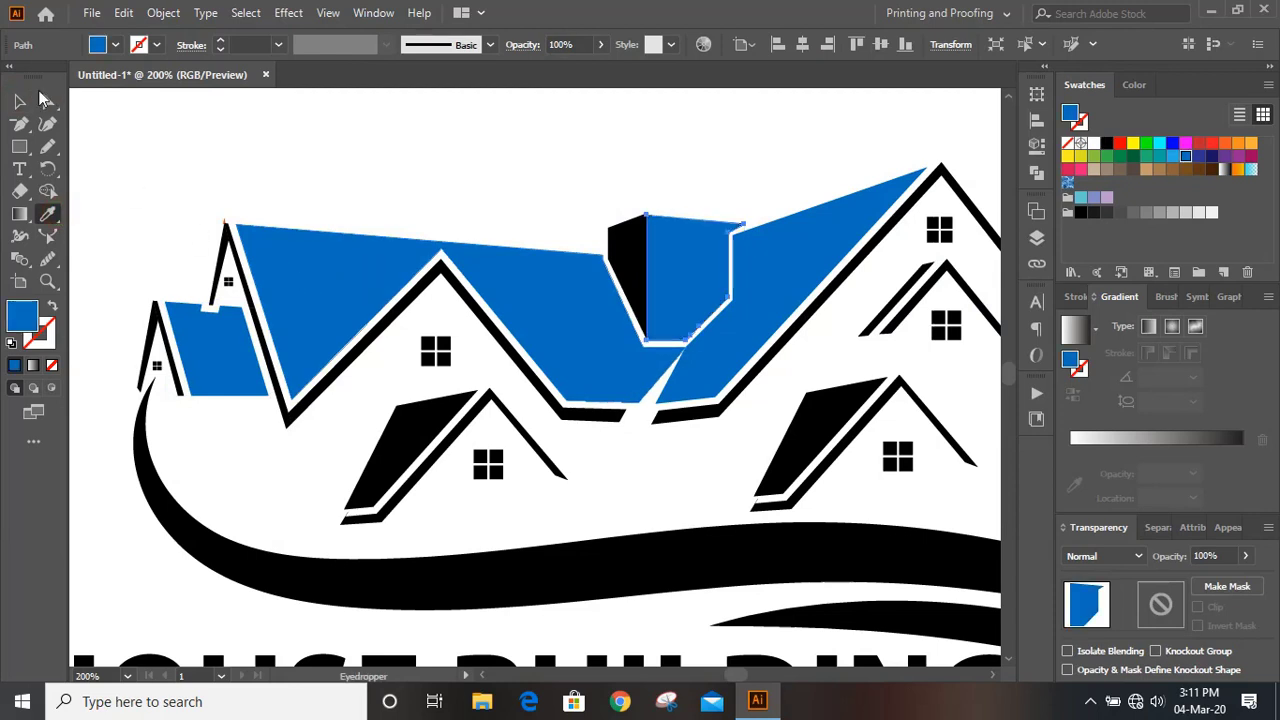
key("v")
left_click(220, 157)
left_click(625, 270)
left_click(1172, 156)
left_click(729, 164)
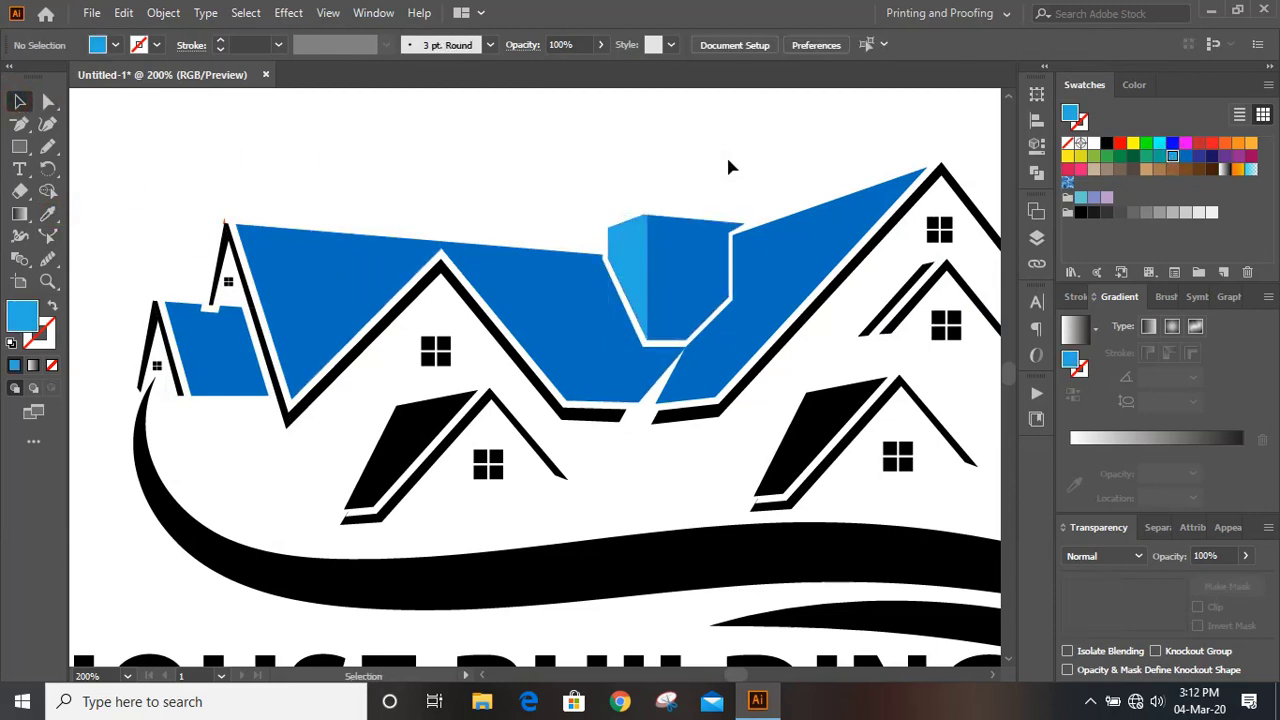
Give the right roof piece the chimney's light blue with the Eyedropper
scroll(237, 477, "down", 1)
left_click(692, 316)
key("i")
left_click(620, 220)
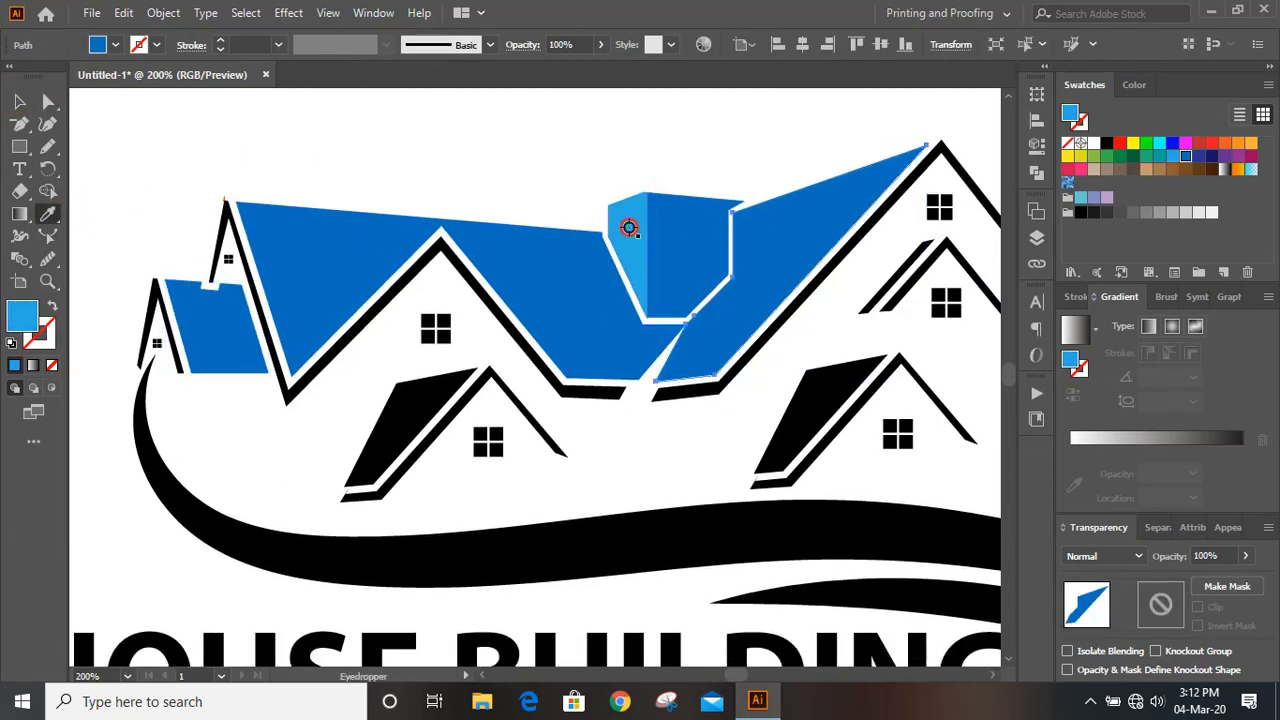
key("v")
left_click(127, 131)
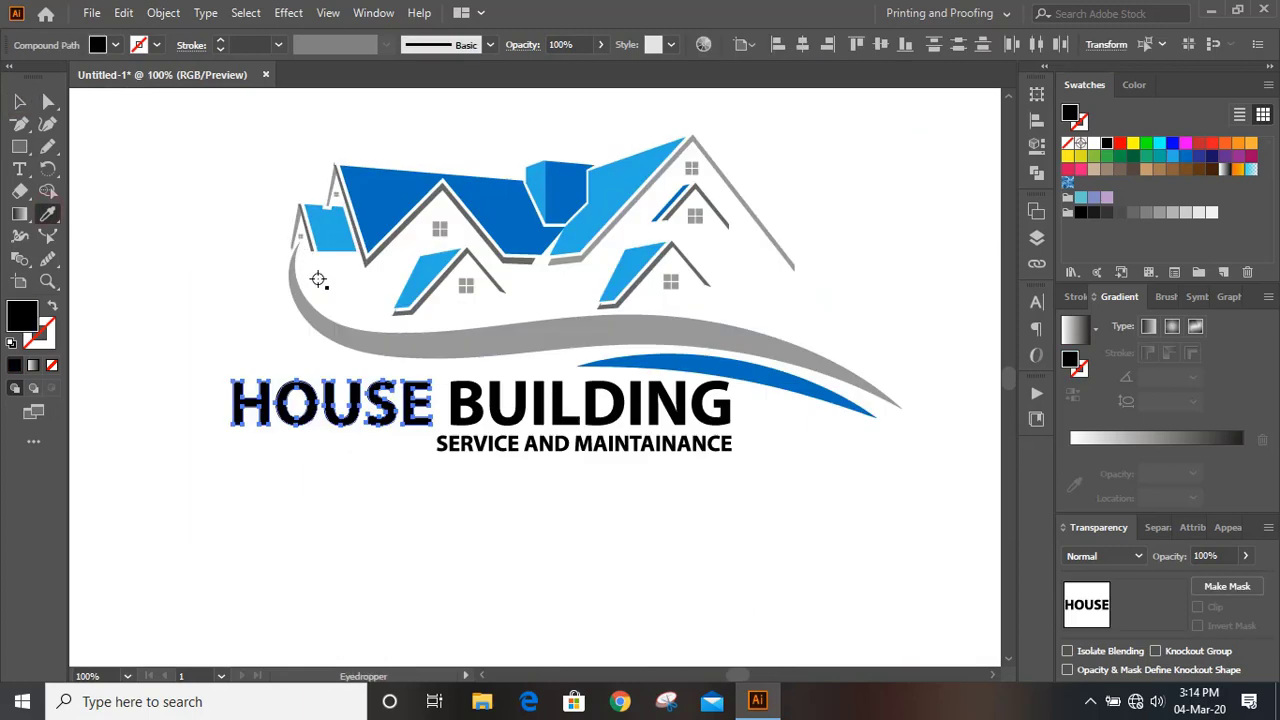
left_click(296, 290)
Color the word BUILDING with the wave's dark blue
key("v")
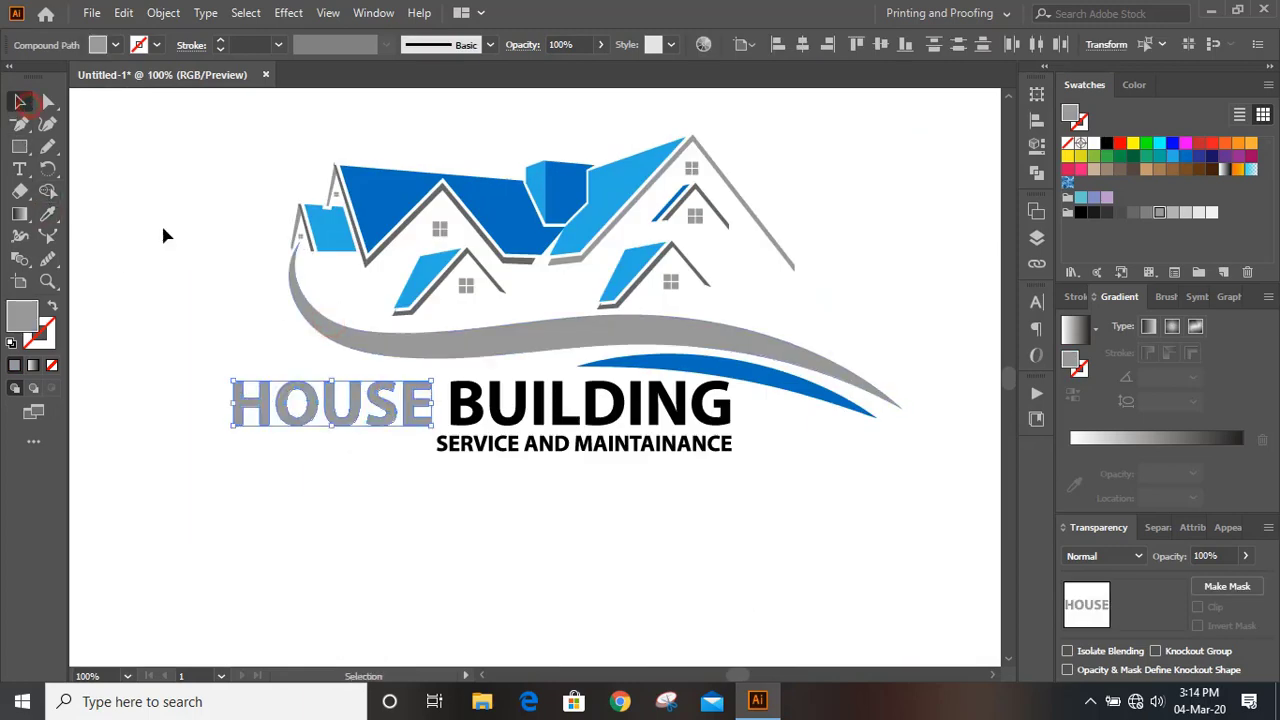
left_click(163, 234)
left_click(714, 409)
key("i")
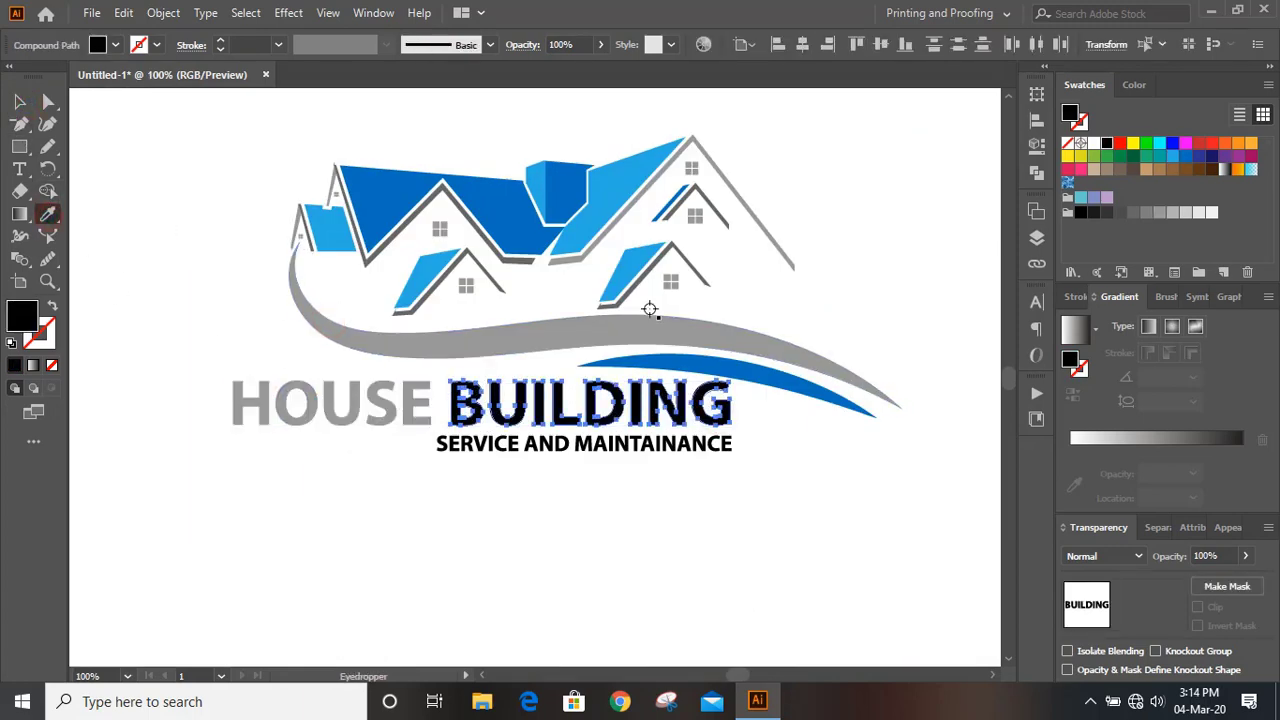
left_click(676, 362)
key("v")
left_click(514, 447)
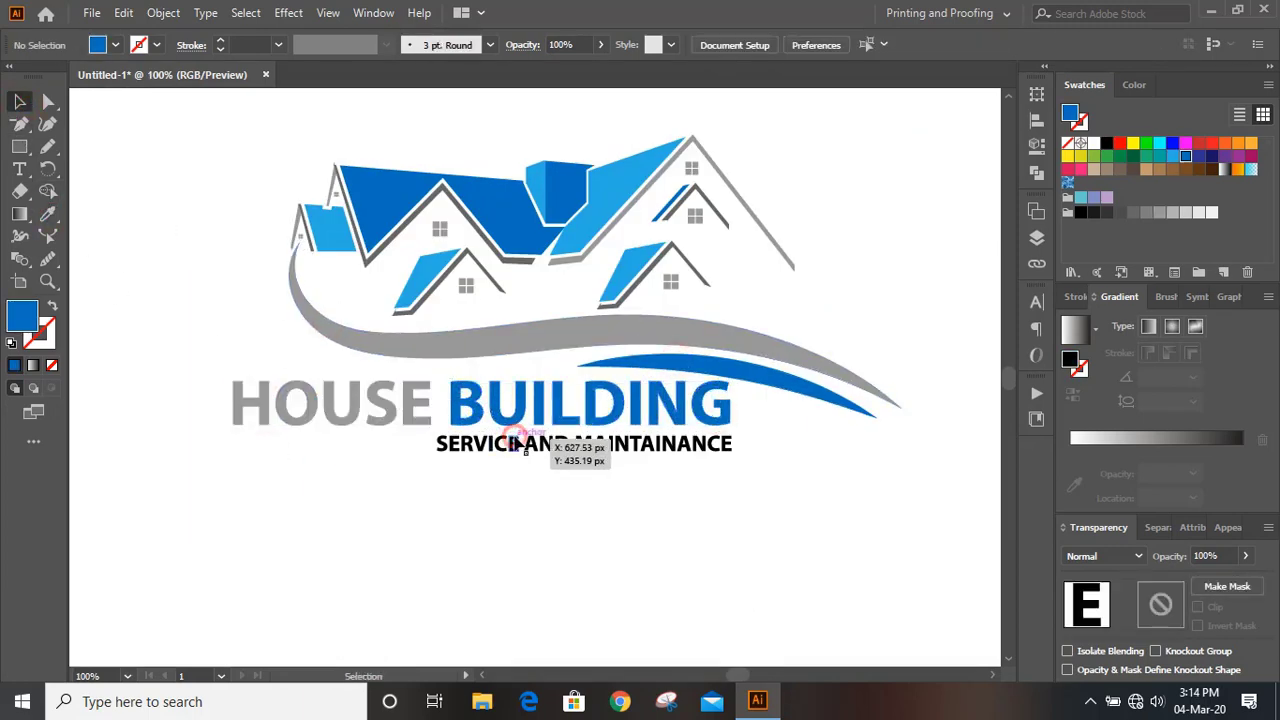
Color the SERVICE AND MAINTAINANCE tagline light blue and zoom out to the artboard
left_click_drag(758, 491, 440, 436)
left_click(48, 213)
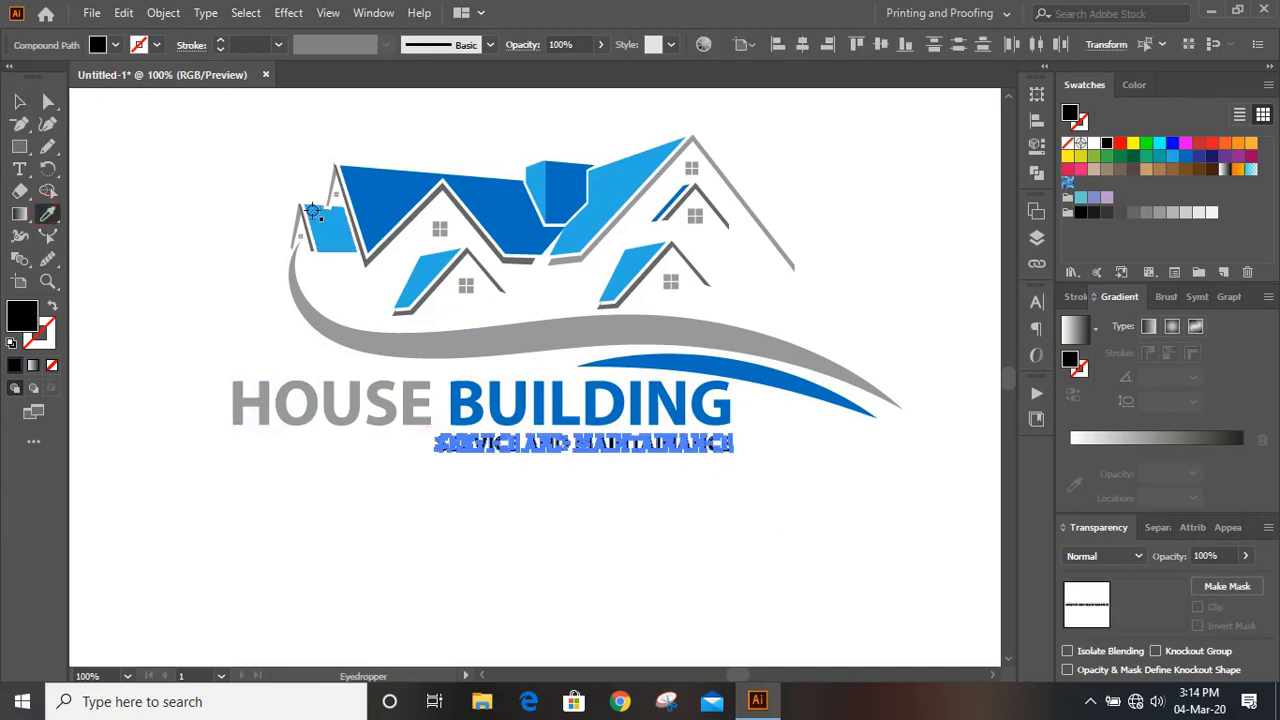
left_click(320, 225)
key("v")
left_click(142, 172)
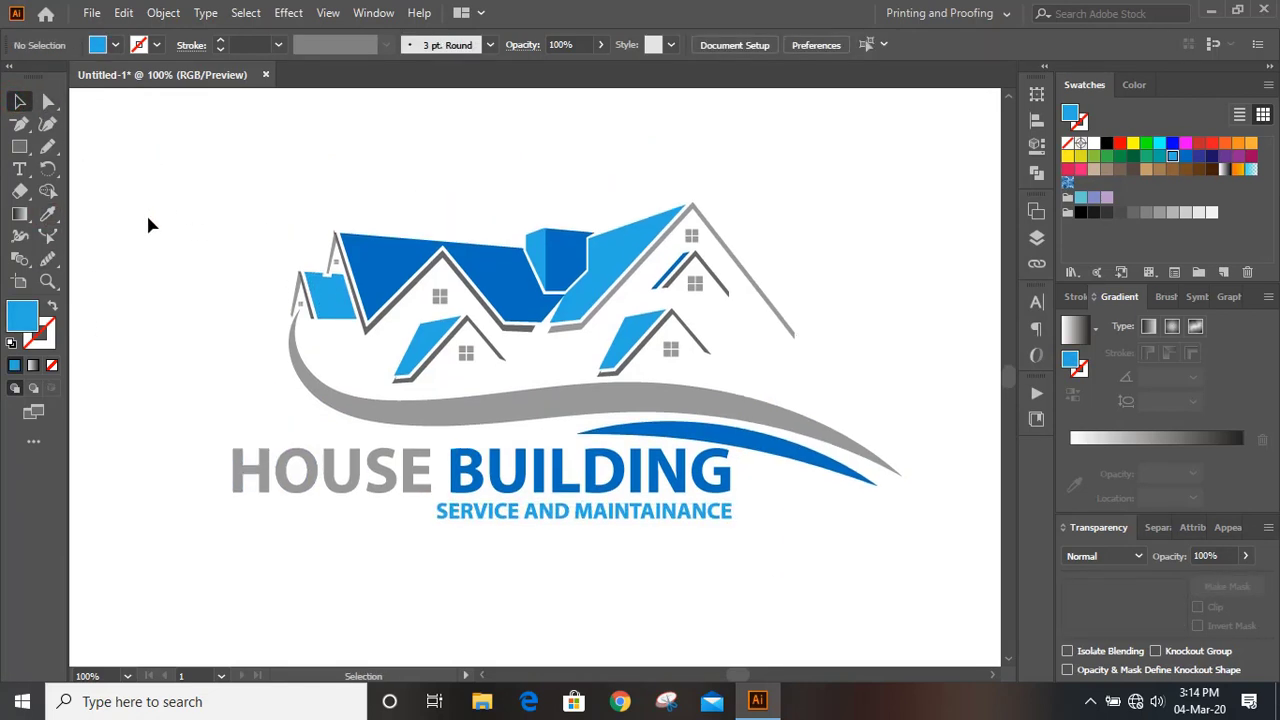
key("ctrl+minus")
key("ctrl+minus")
Open Save for Web from the File menu
left_click(91, 13)
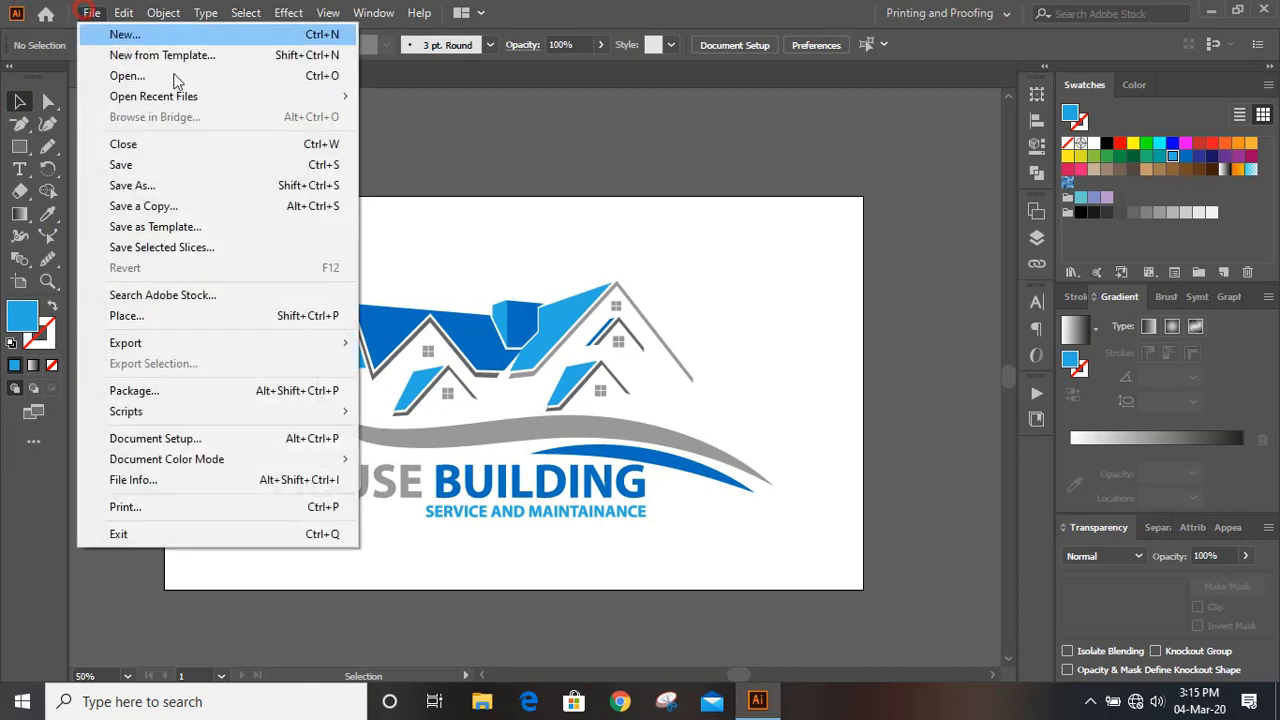
mouse_move(296, 345)
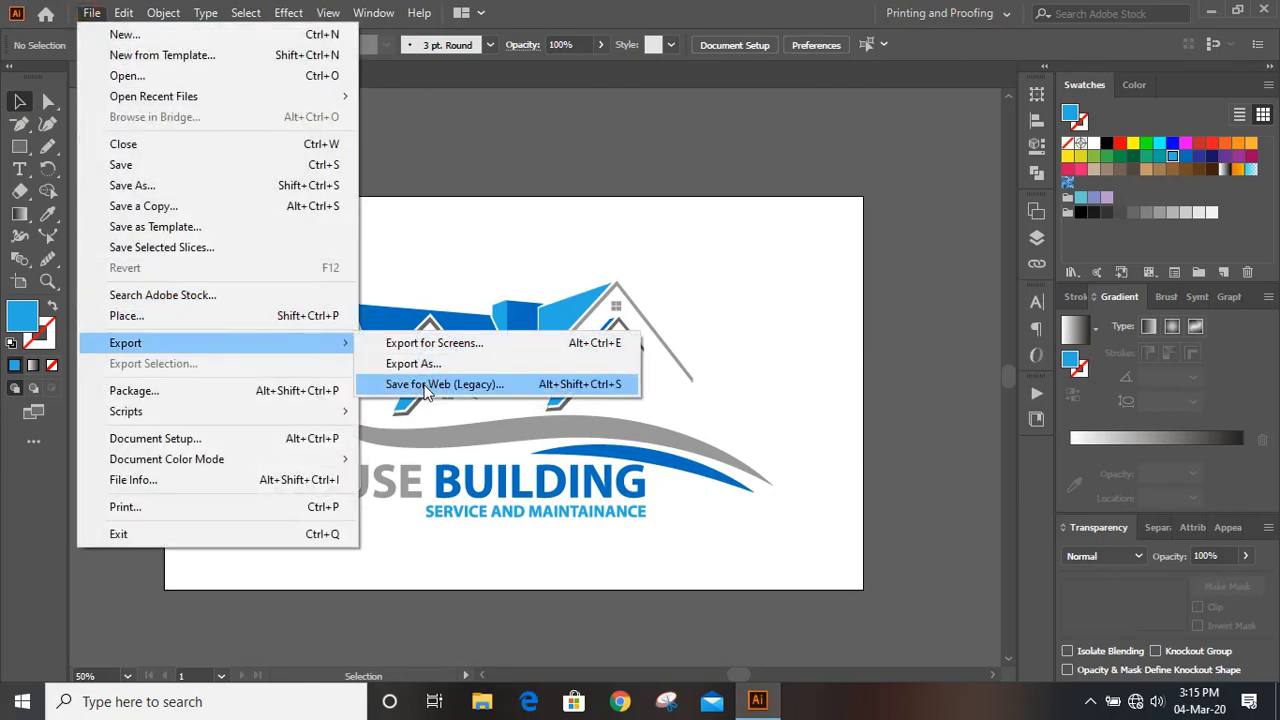
left_click(522, 388)
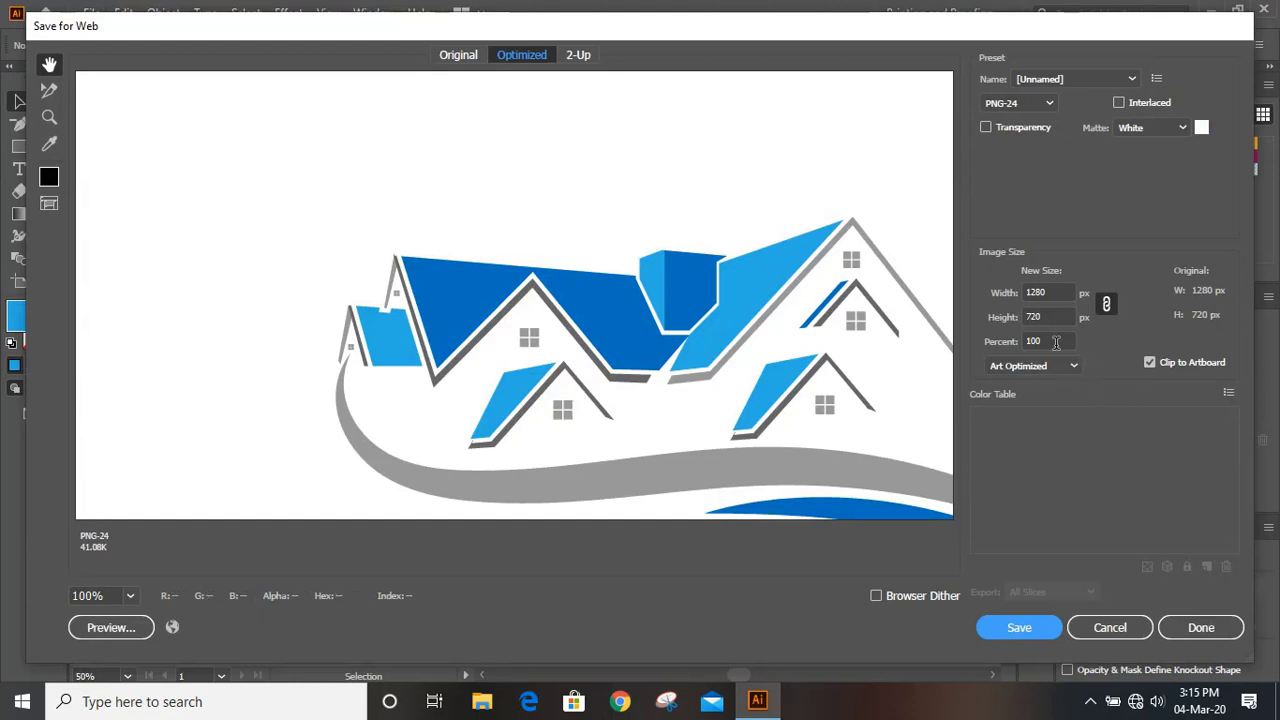
Set the PNG-24 export to 2560 × 1440 px, fit the preview, and enable transparency
left_click(999, 341)
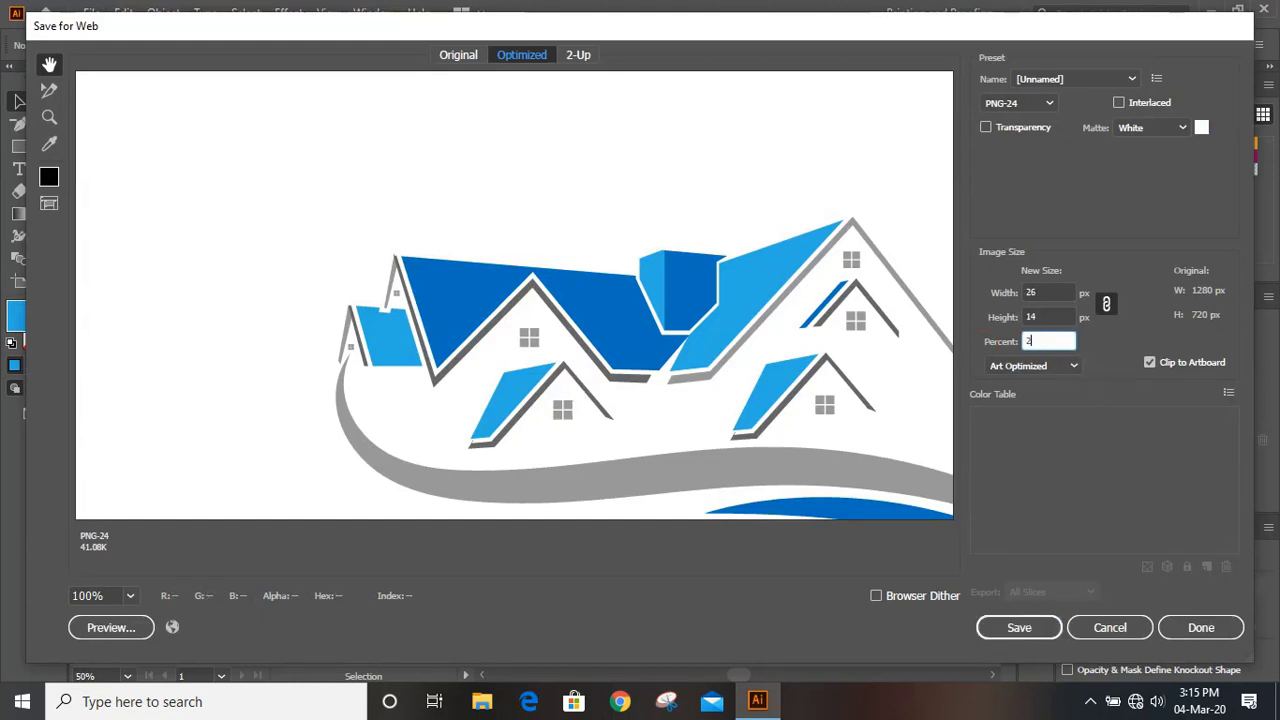
left_click(1055, 317)
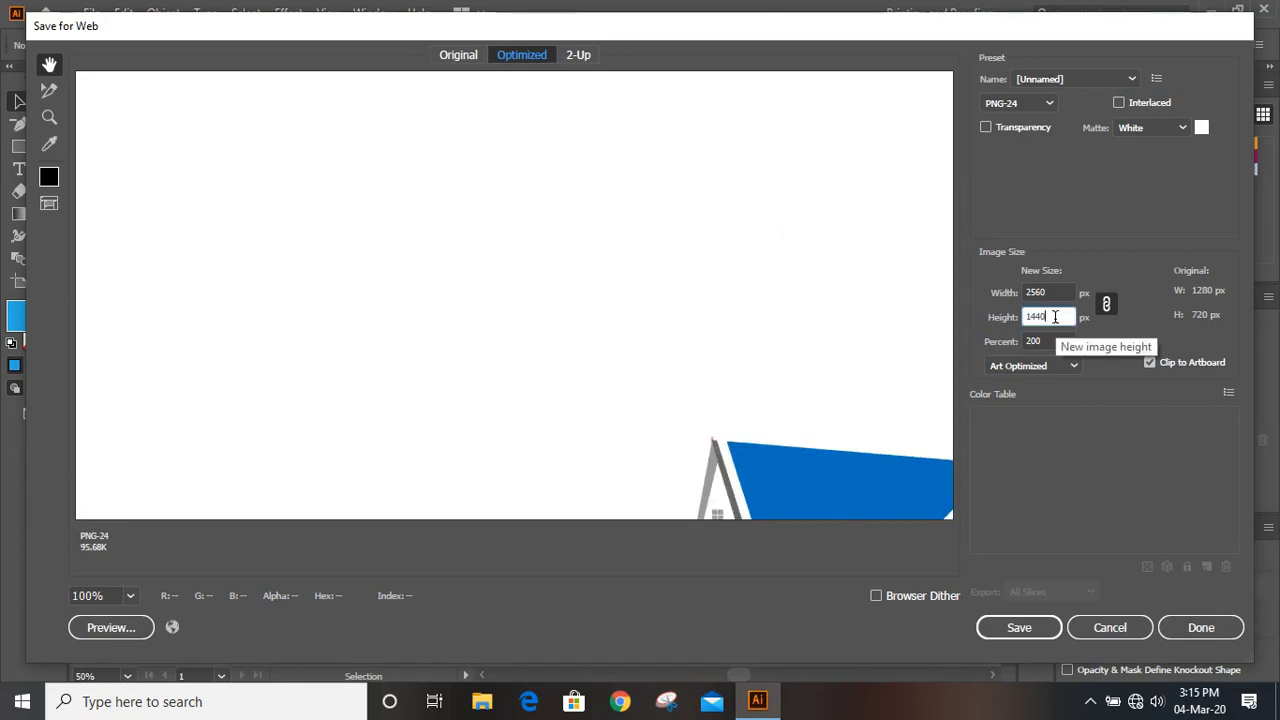
left_click(129, 596)
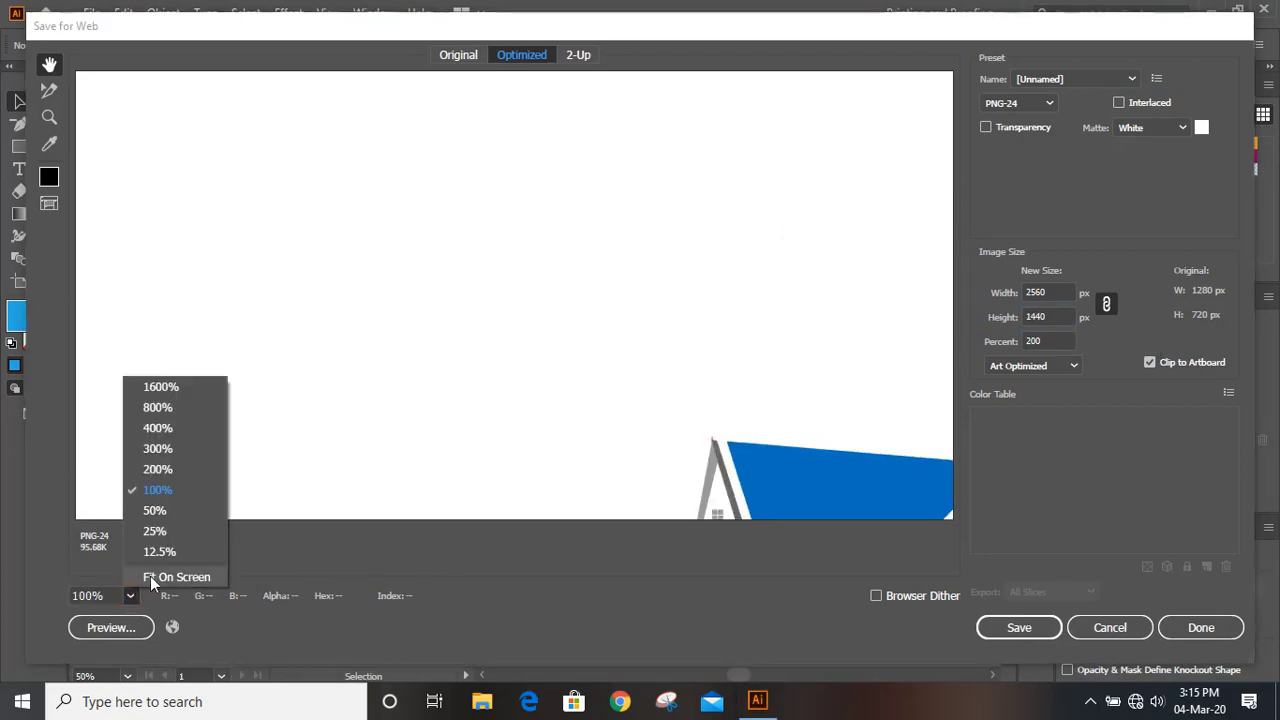
left_click(160, 577)
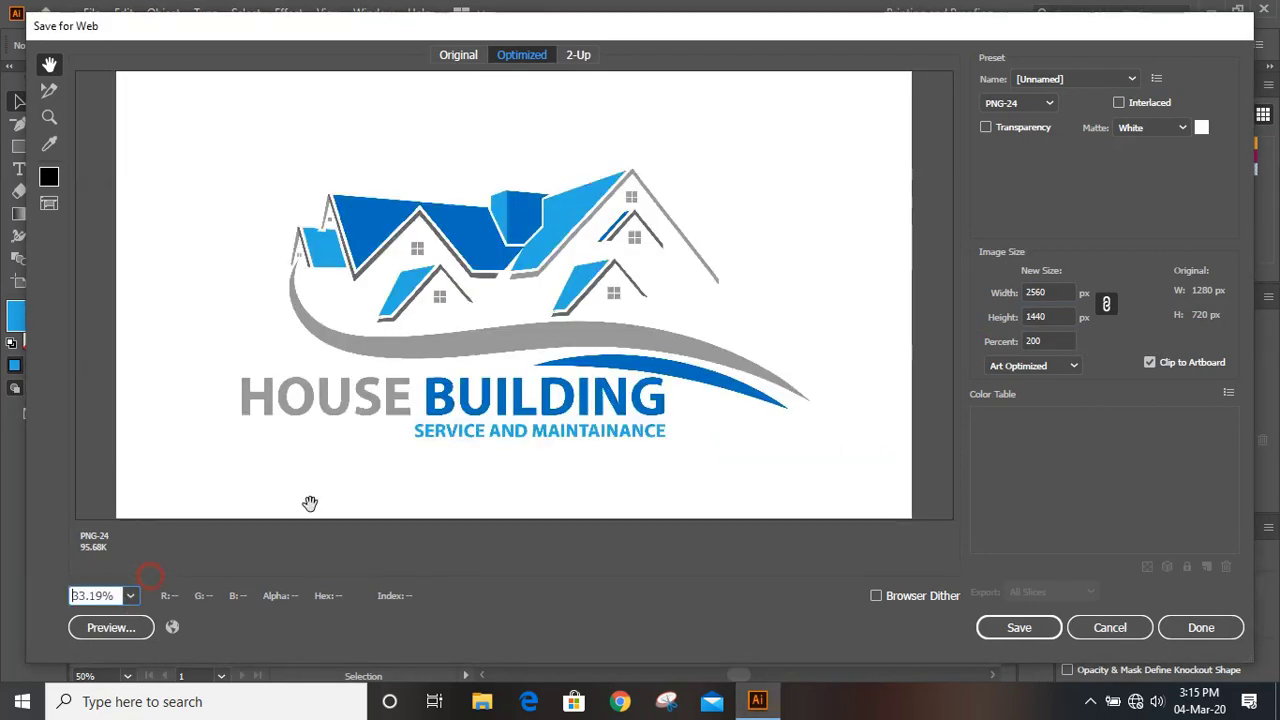
left_click(986, 128)
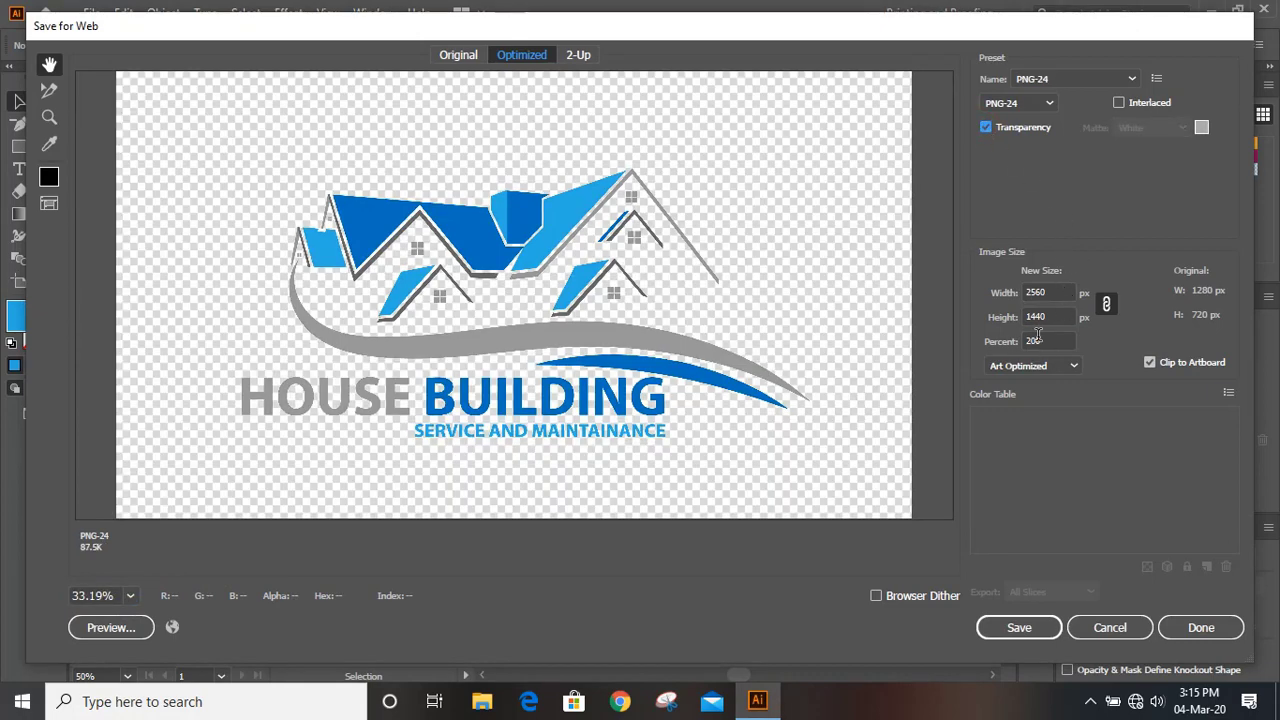
left_click(1007, 632)
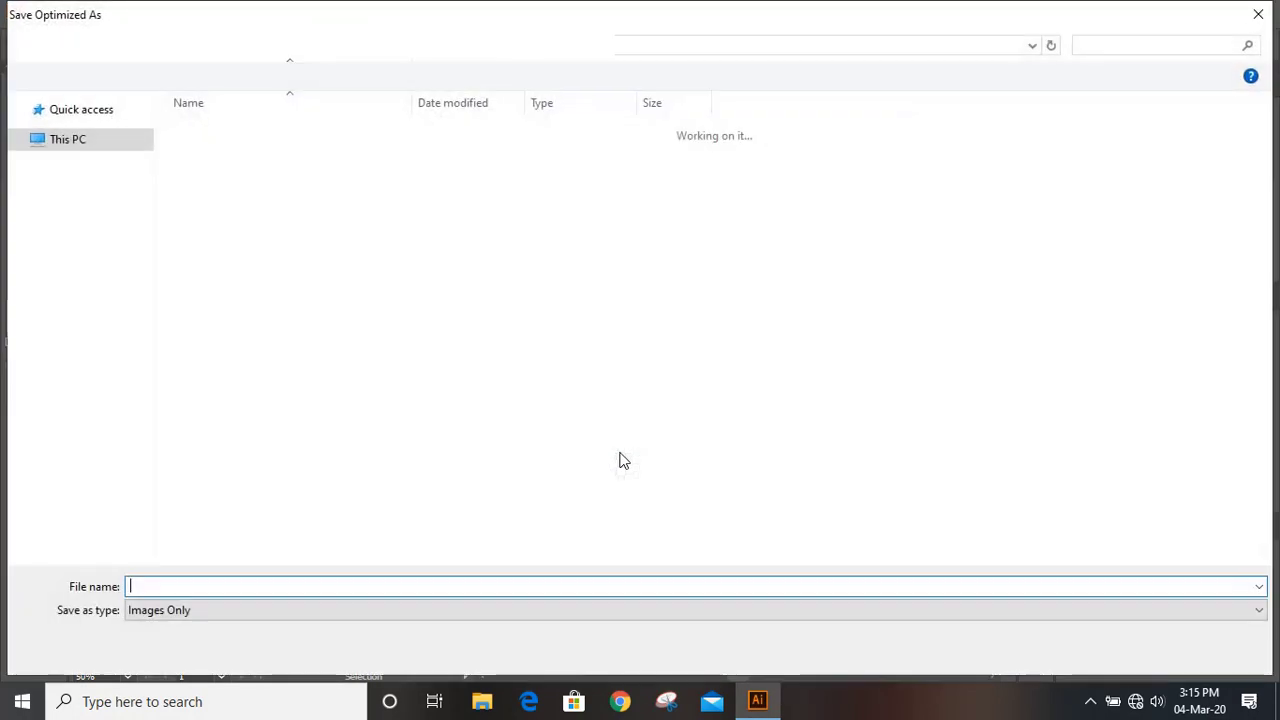
left_click(80, 140)
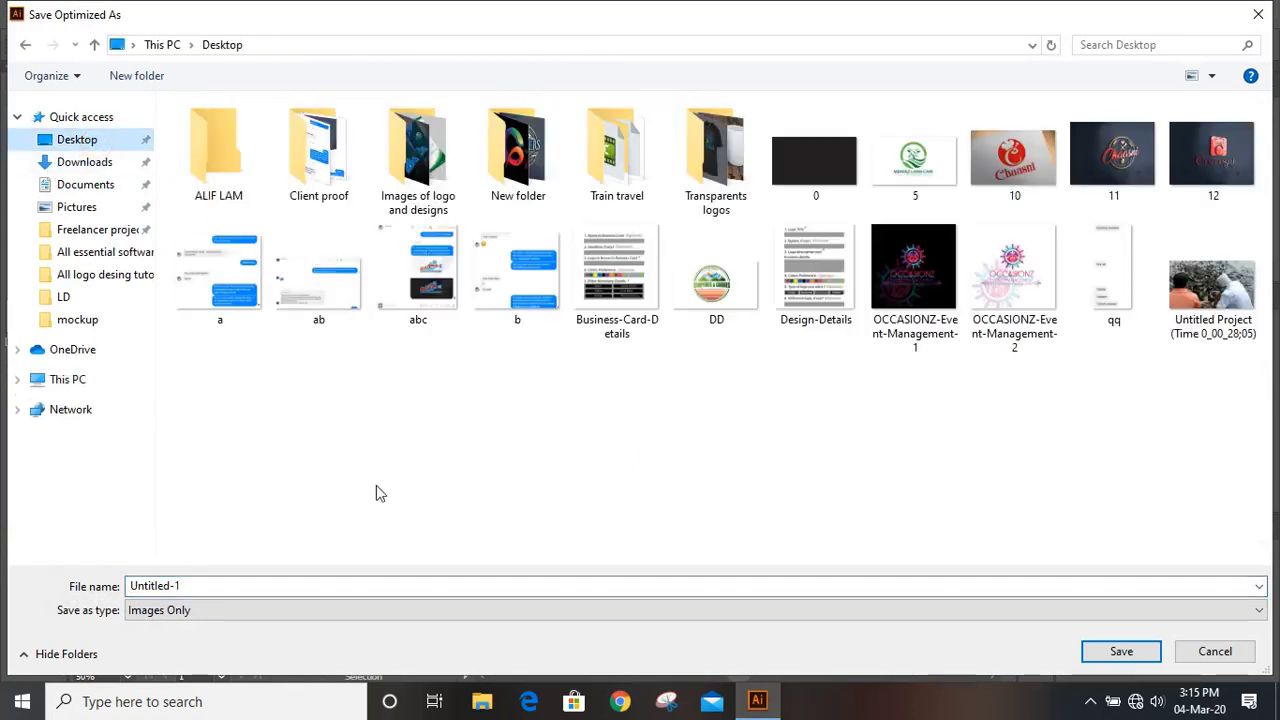
left_click(275, 584)
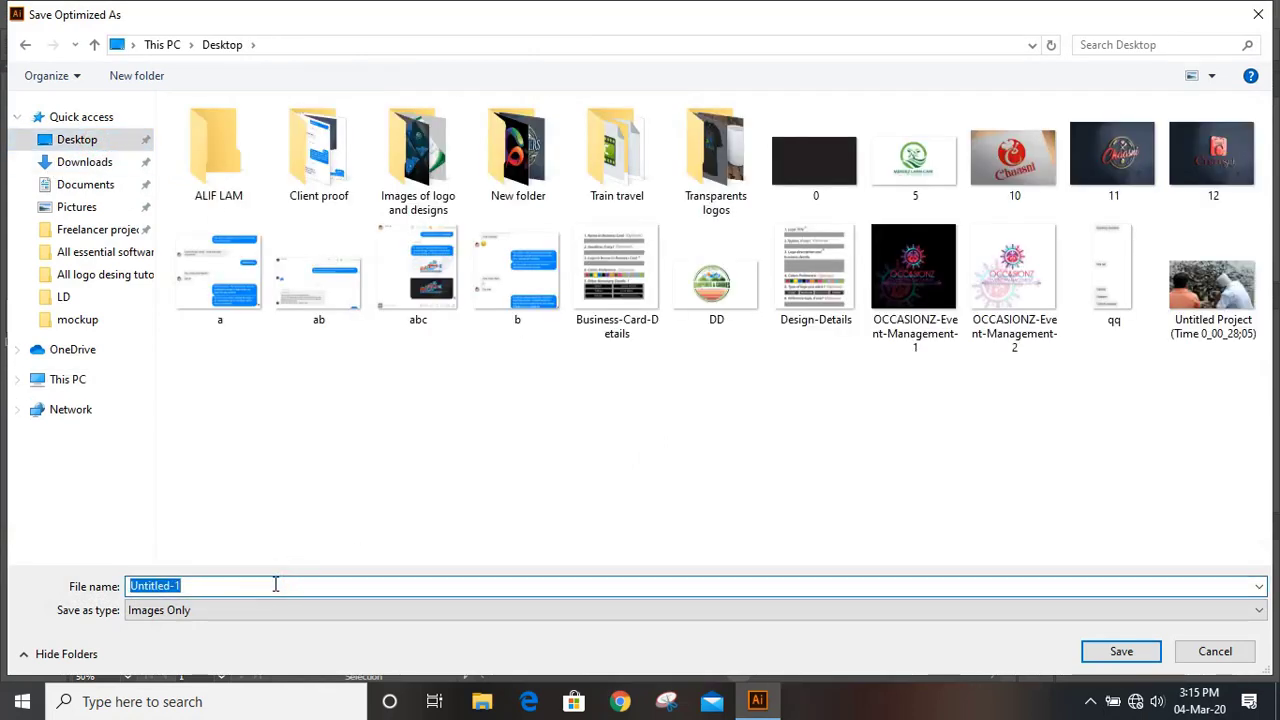
type("WWW")
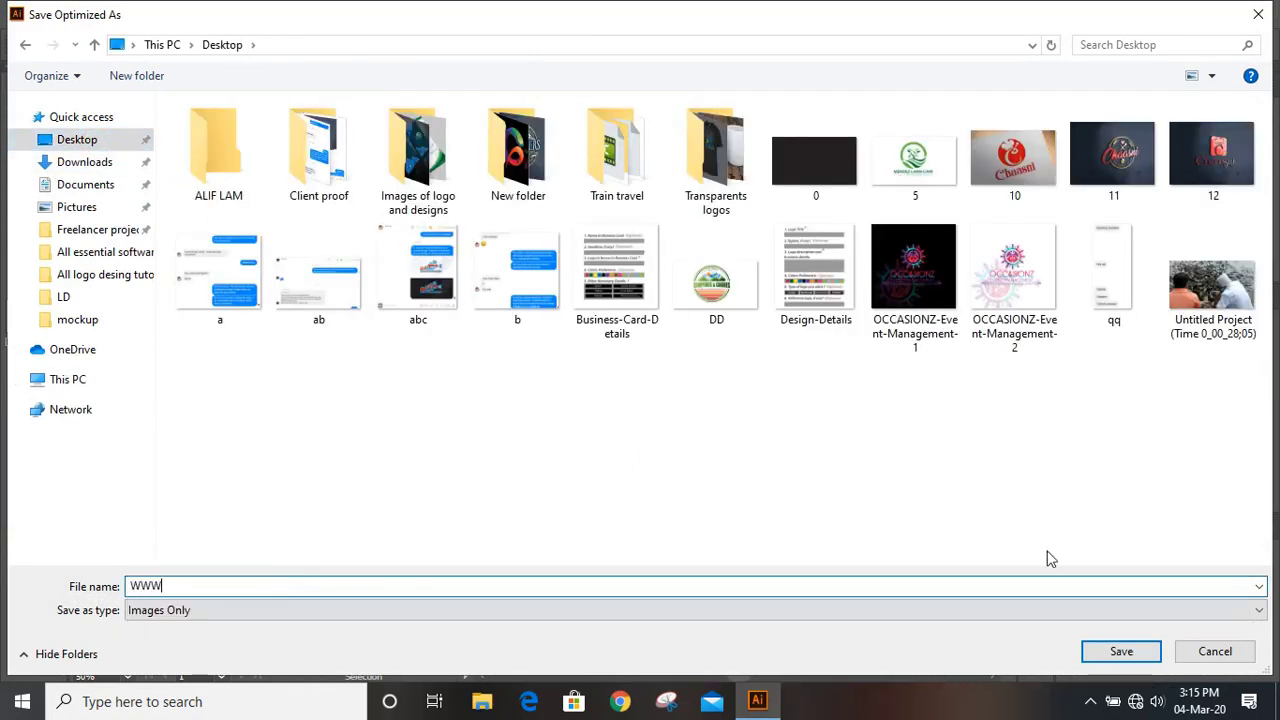
left_click(1105, 652)
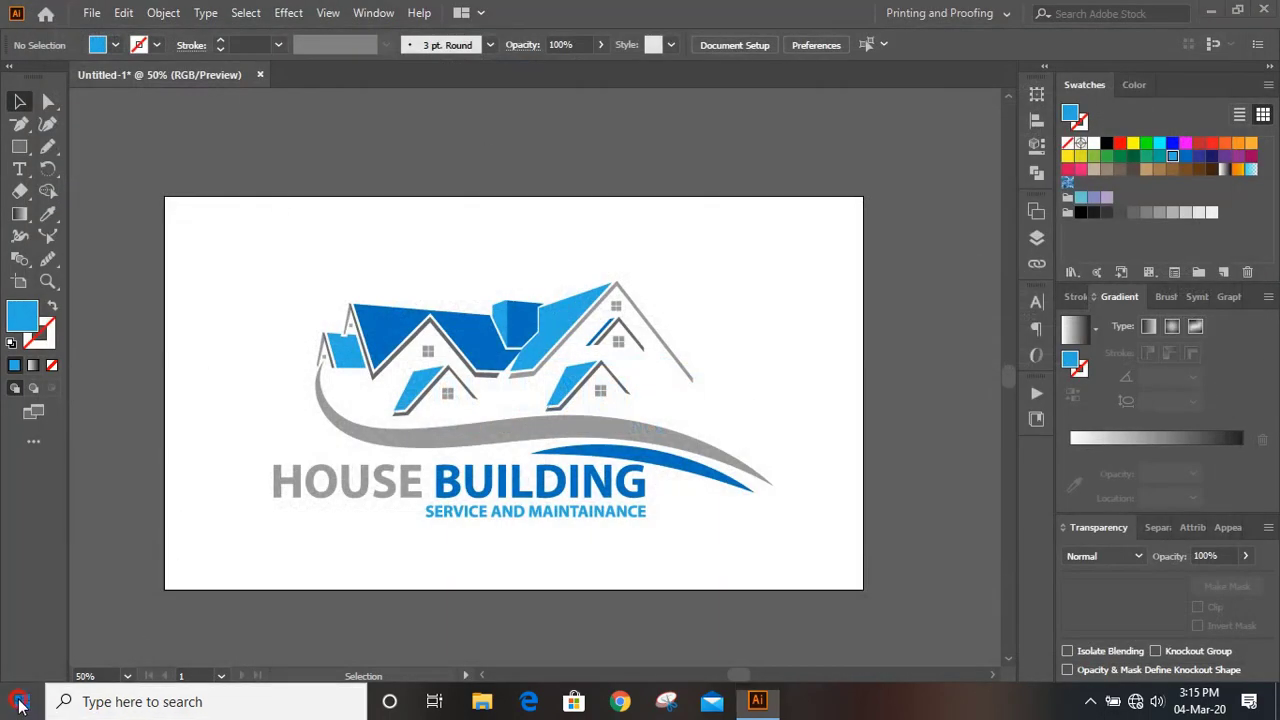
left_click(22, 701)
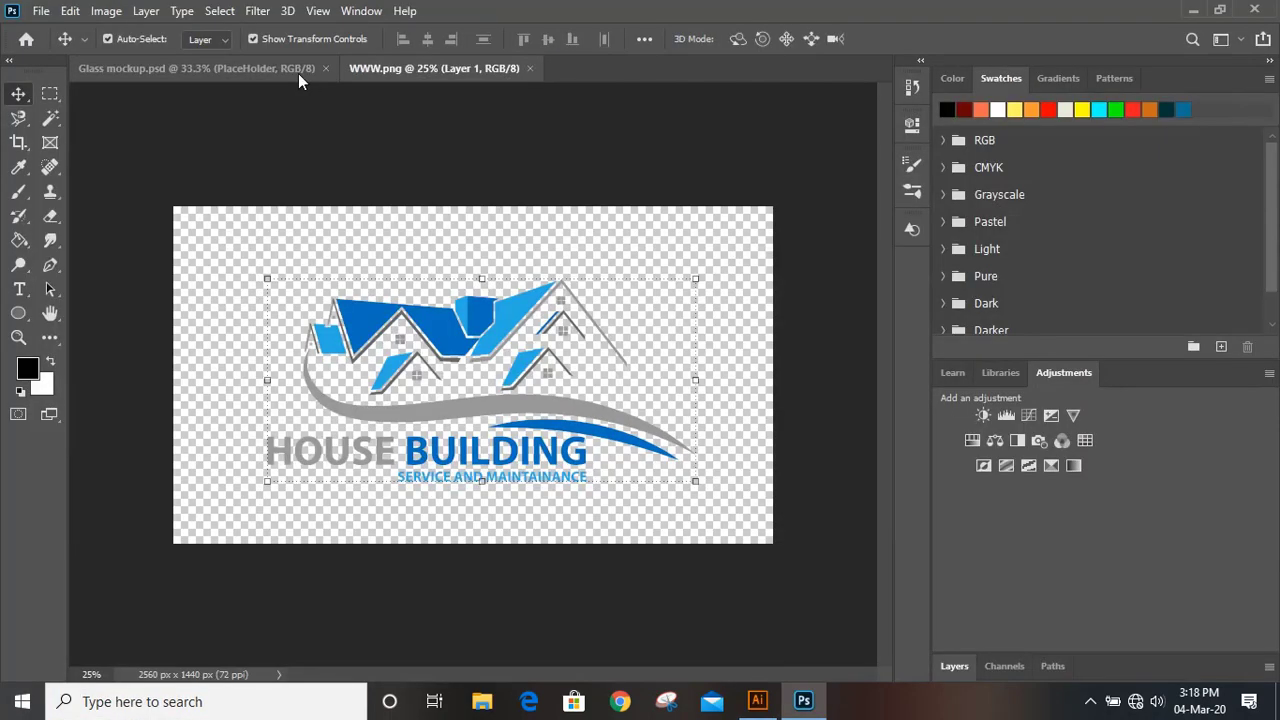
left_click(280, 70)
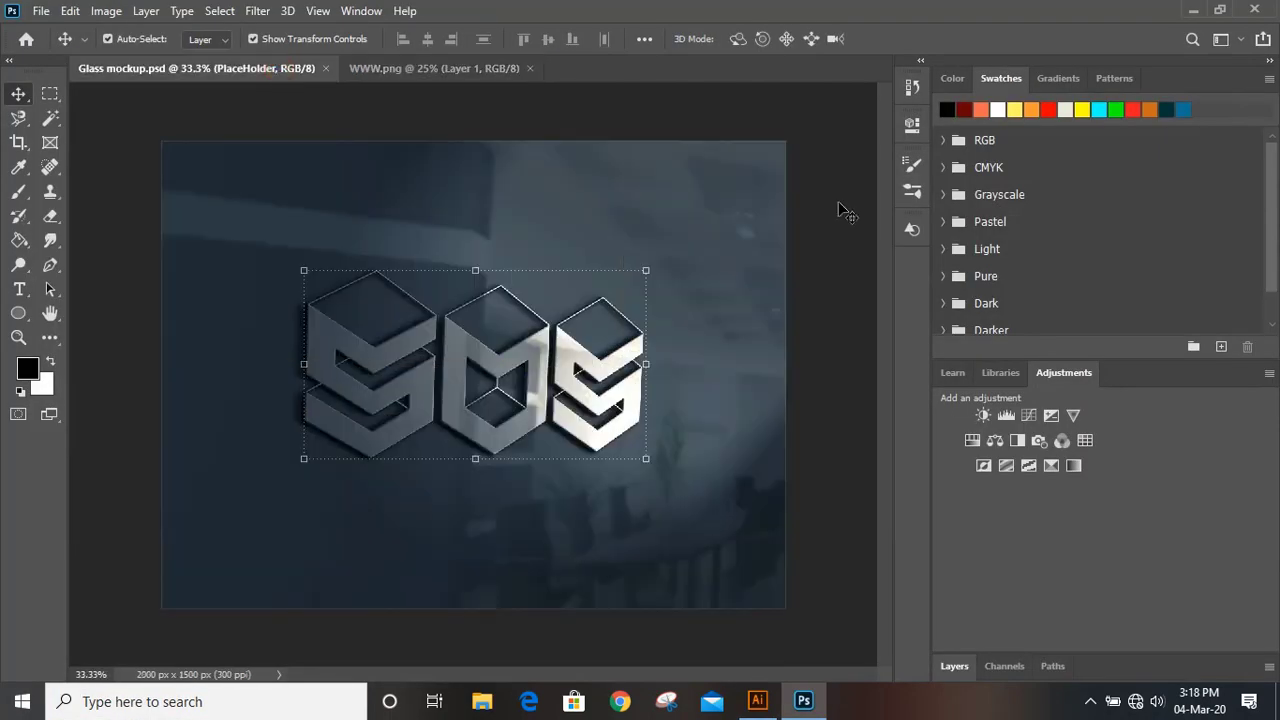
left_click(955, 667)
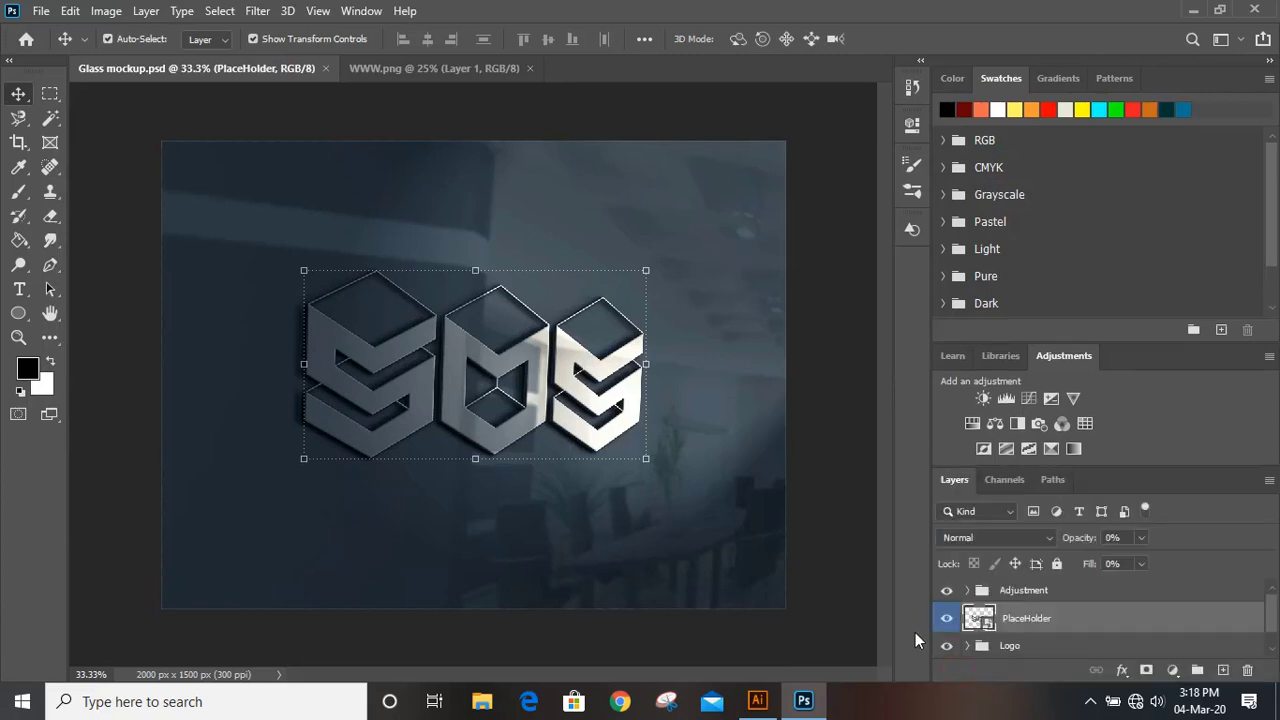
double_click(978, 618)
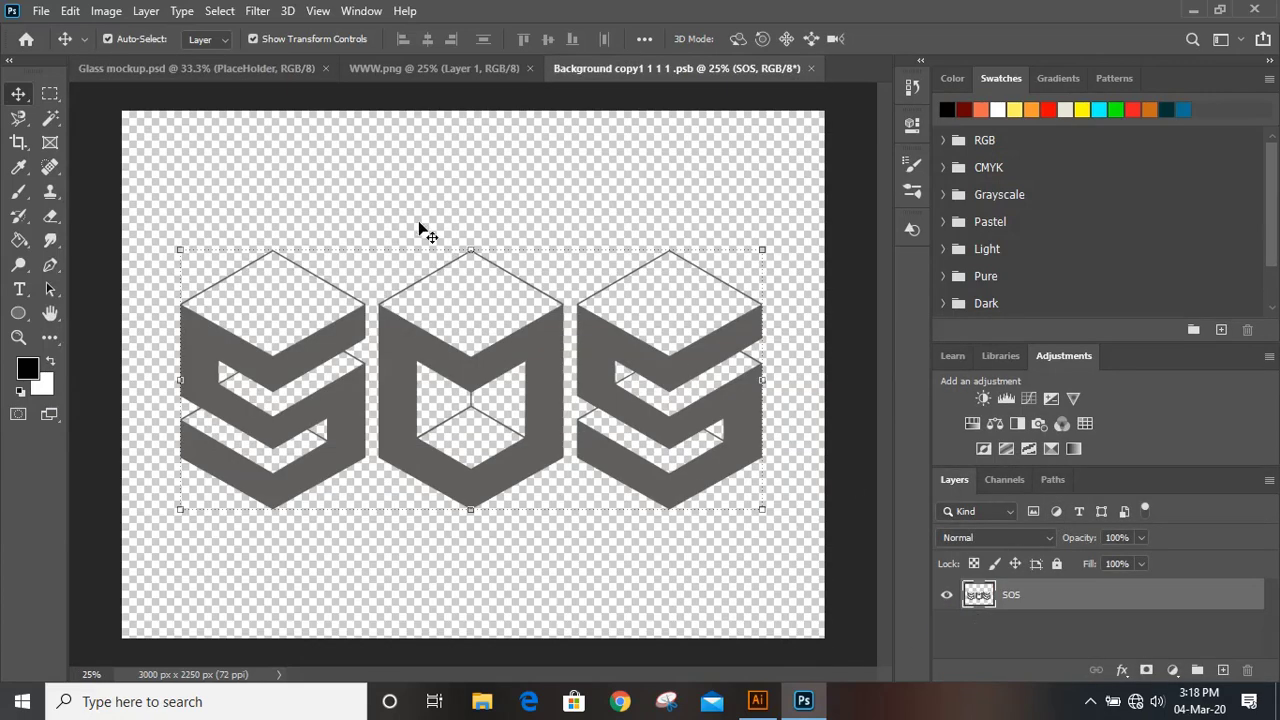
left_click(386, 68)
left_click_drag(492, 336, 471, 376)
left_click(729, 307)
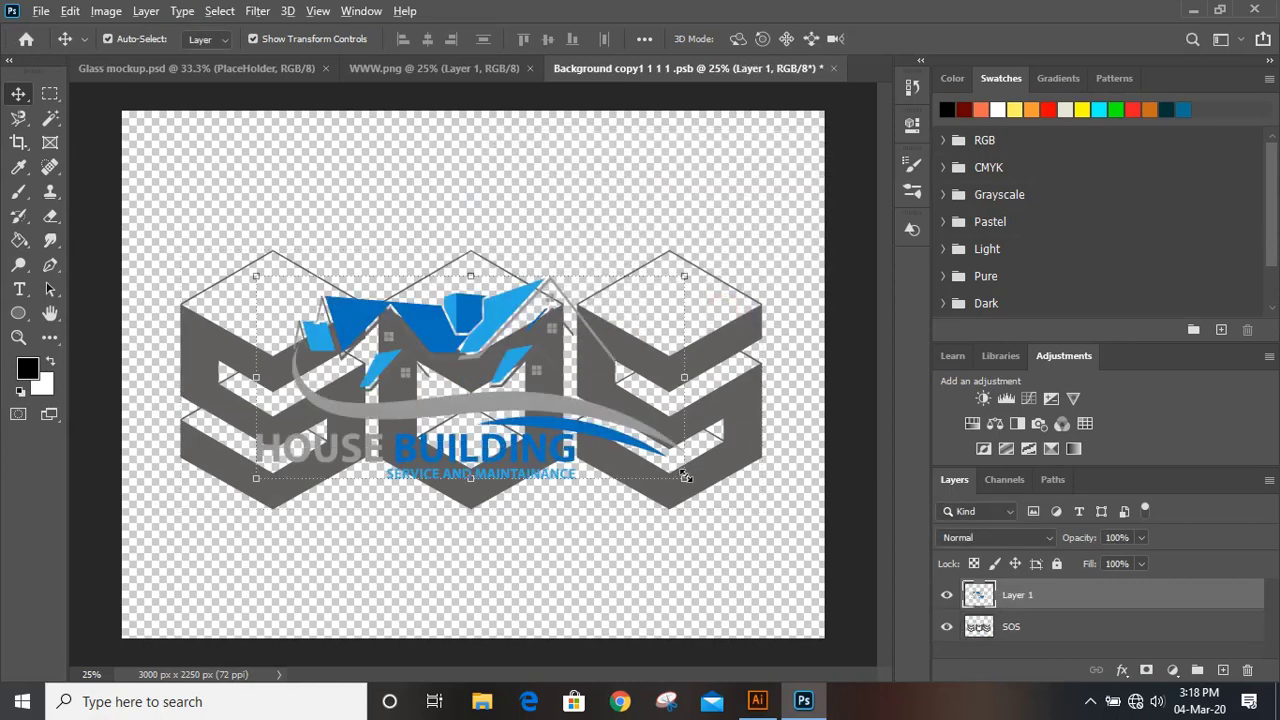
Enlarge the logo to 134.51%, hide the SOS layer, and save and close the smart object
left_click_drag(685, 477, 745, 543)
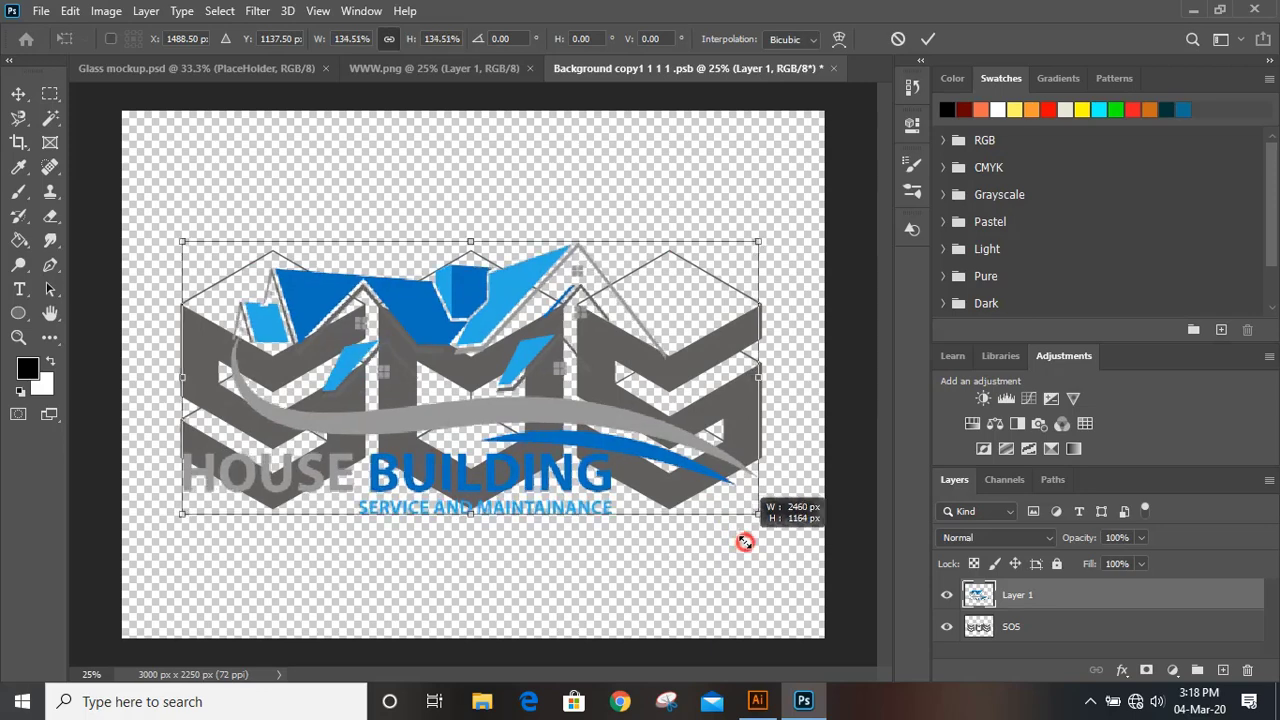
left_click(923, 40)
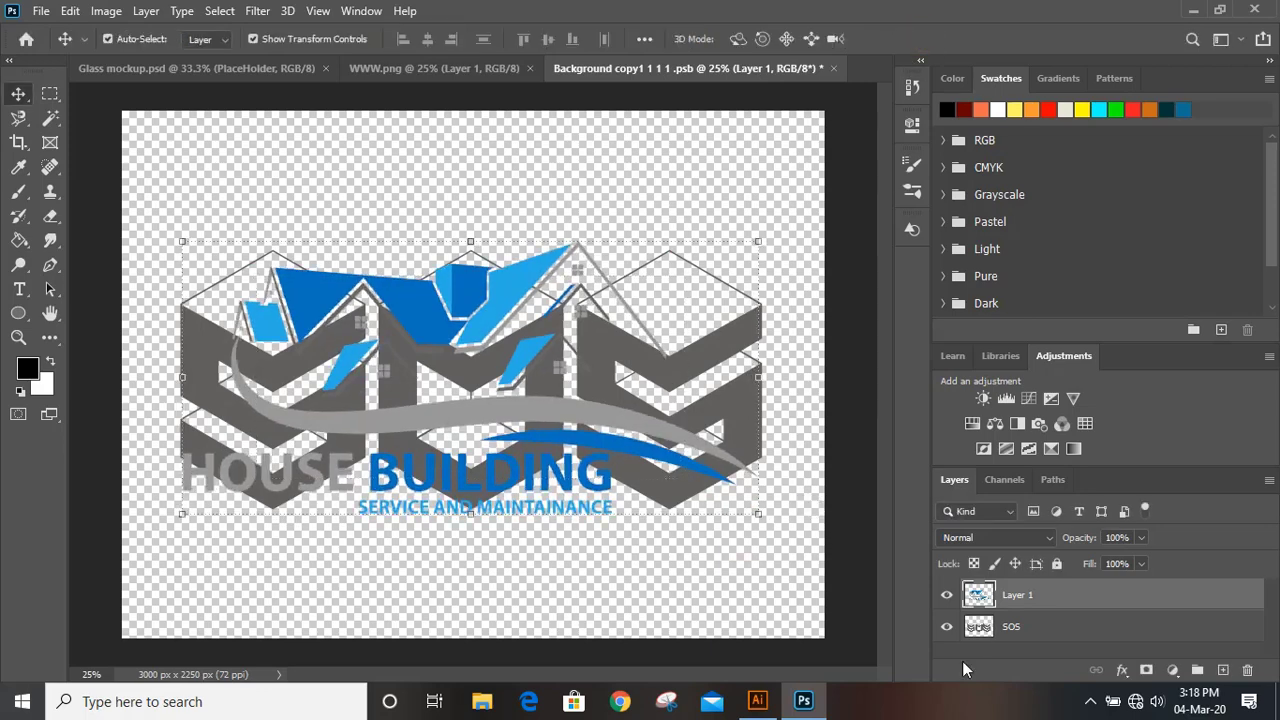
left_click(947, 627)
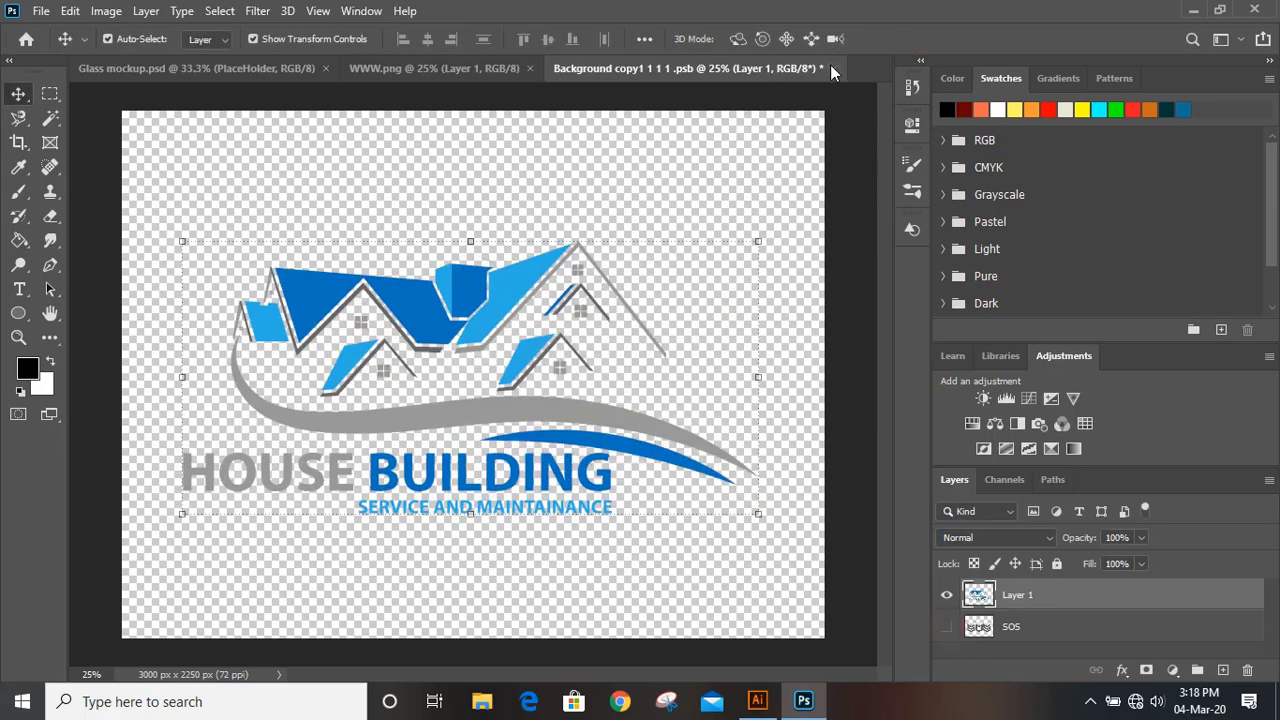
left_click(549, 271)
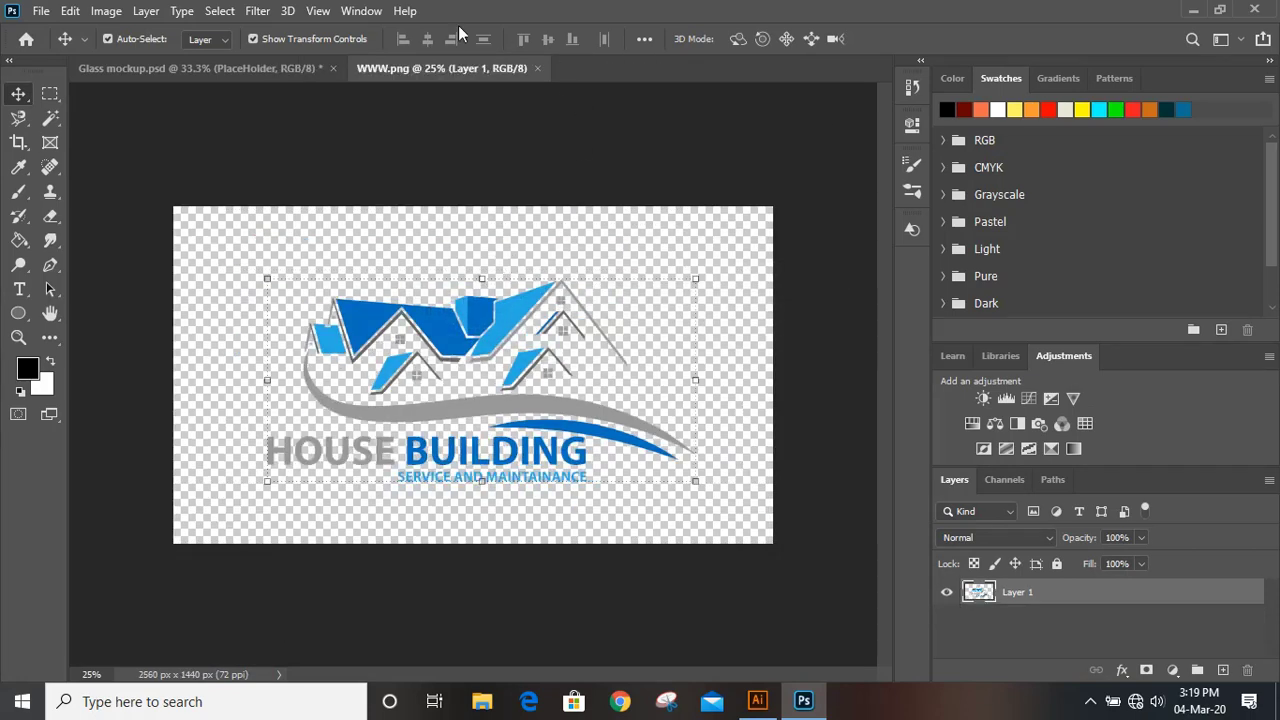
In Glass mockup.psd, hide Gradient Map 1 in the Adjustment group to remove the blue tint
left_click(241, 70)
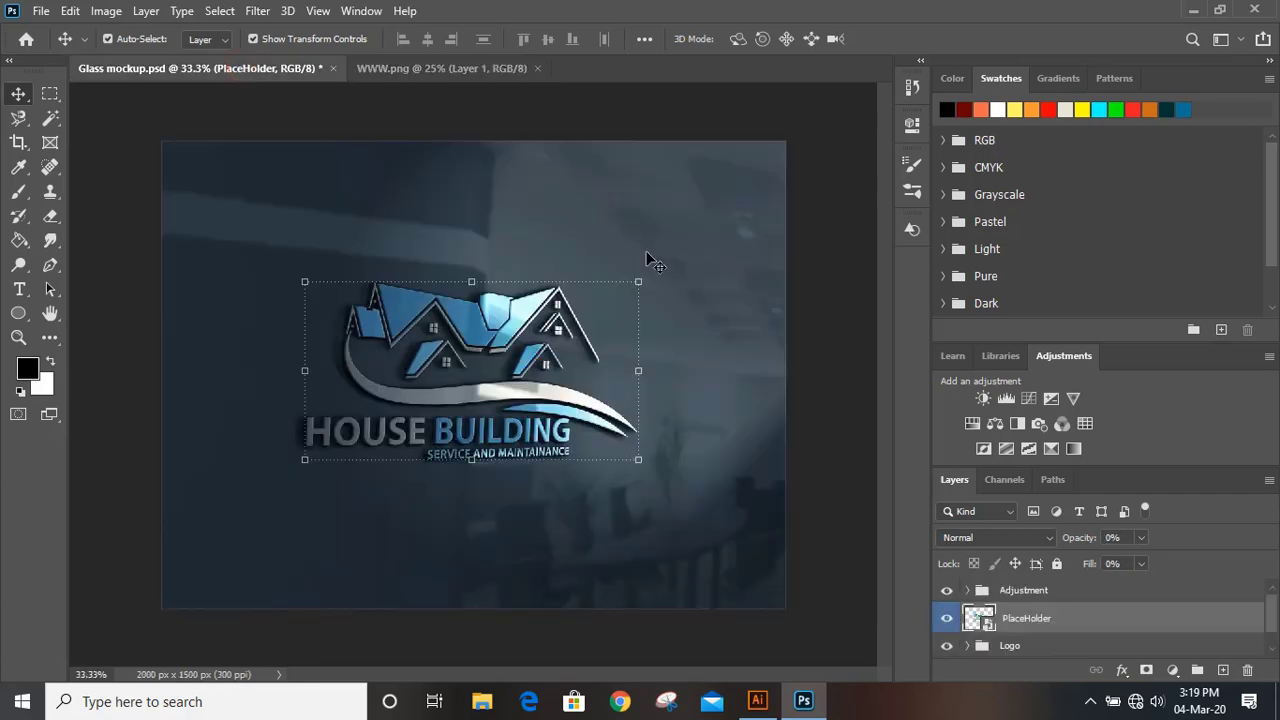
key("ctrl+equal")
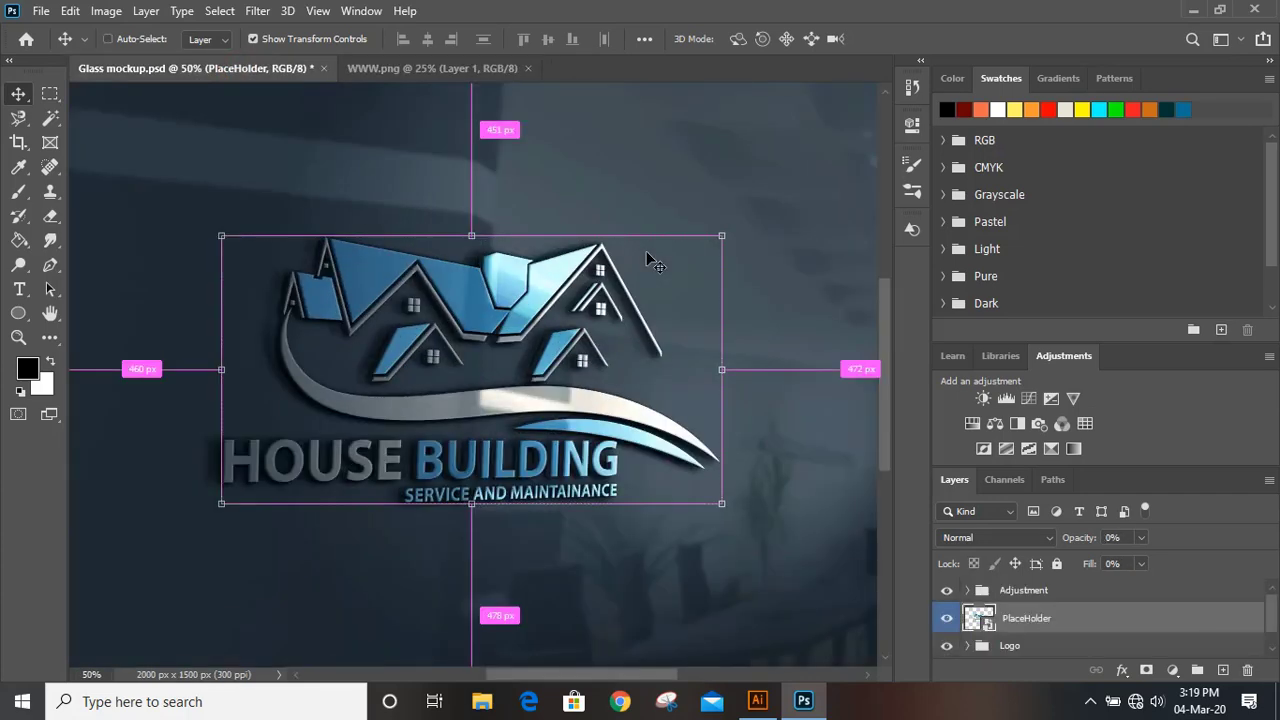
key("ctrl+equal")
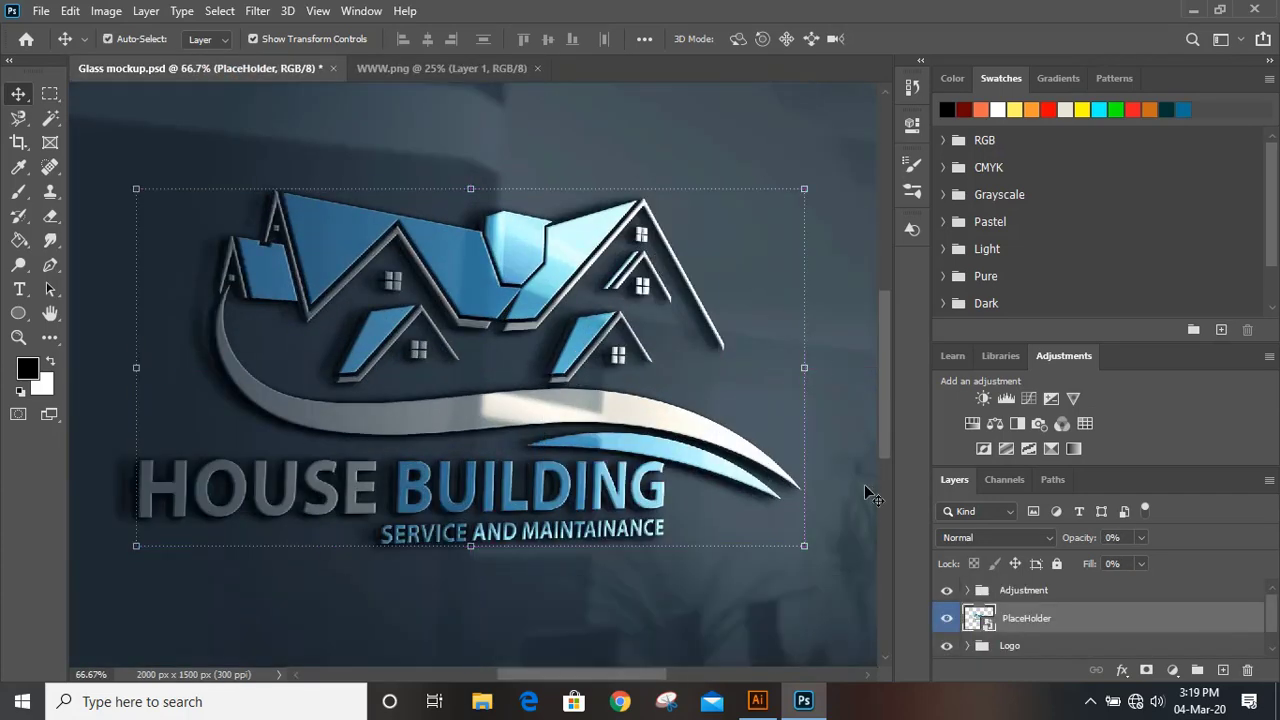
left_click(966, 590)
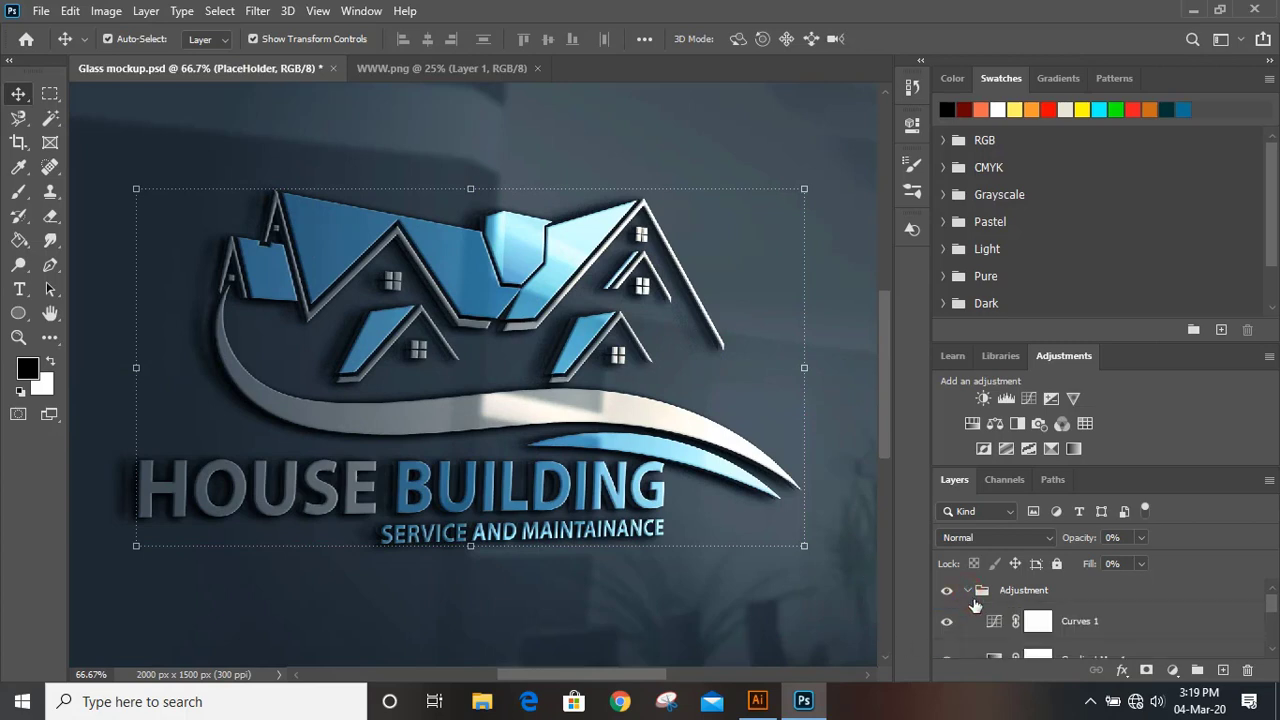
left_click(946, 637)
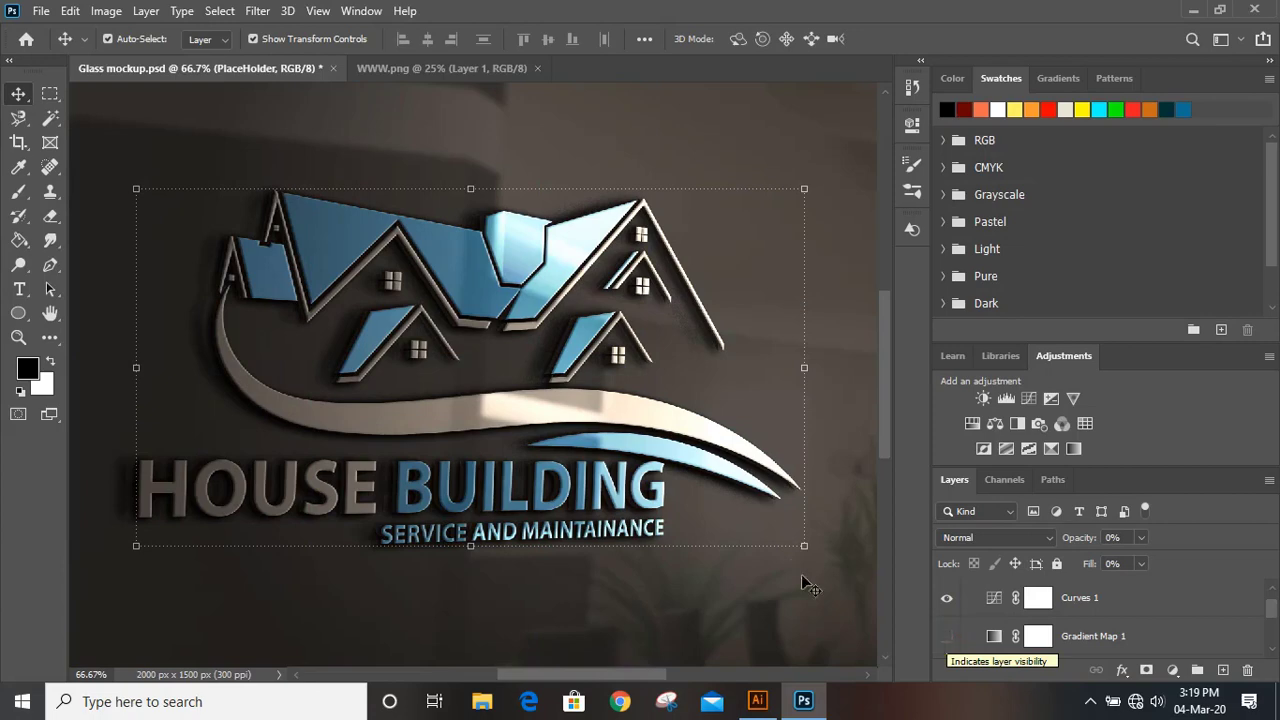
key("ctrl+minus")
key("ctrl+minus")
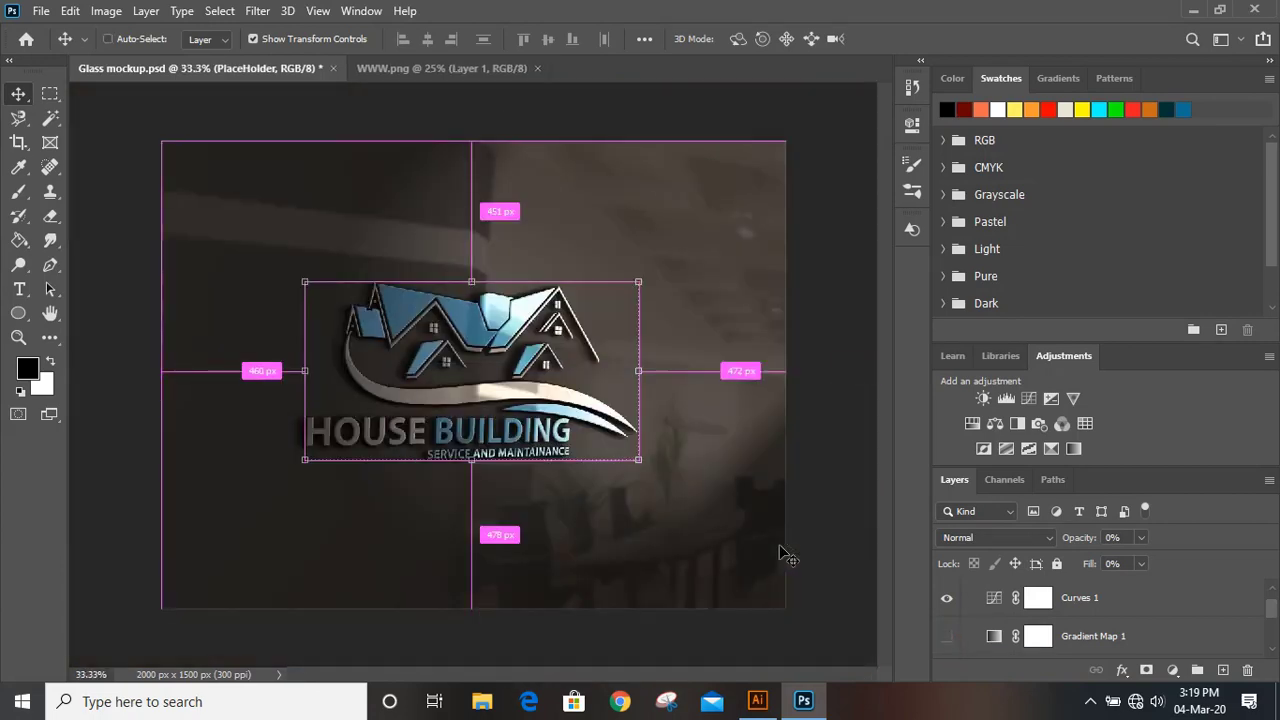
key("ctrl+plus")
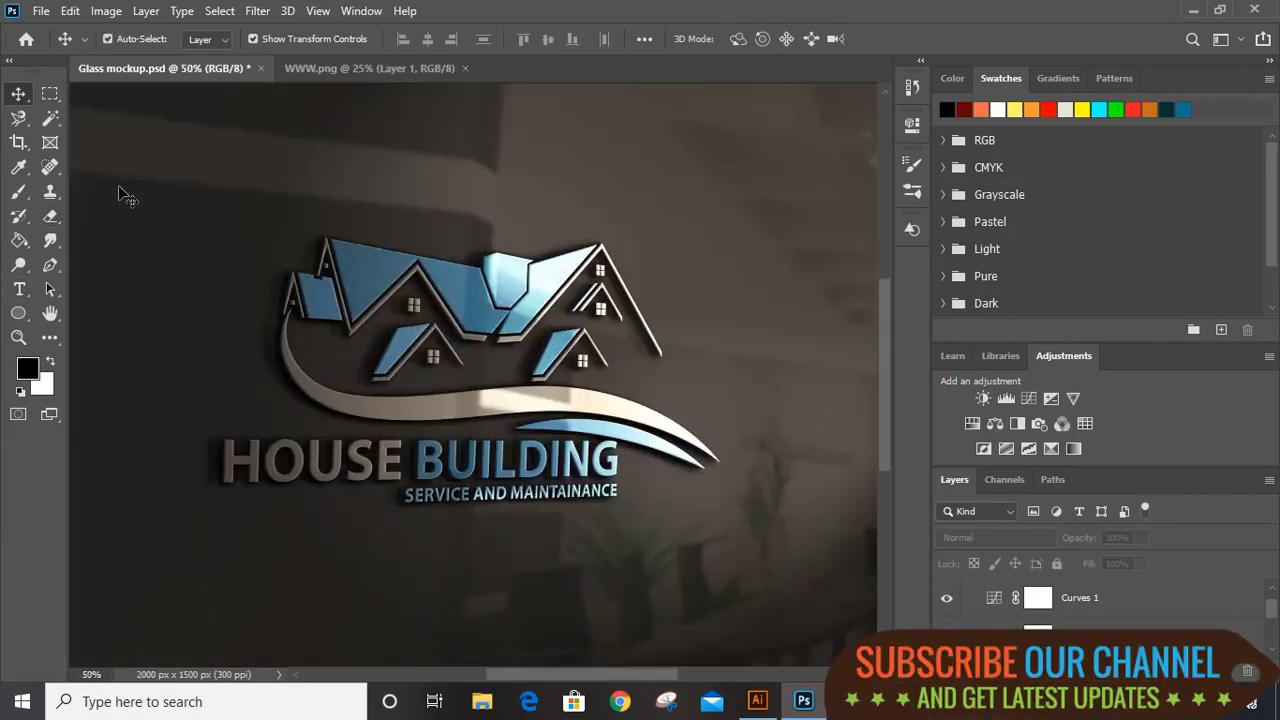